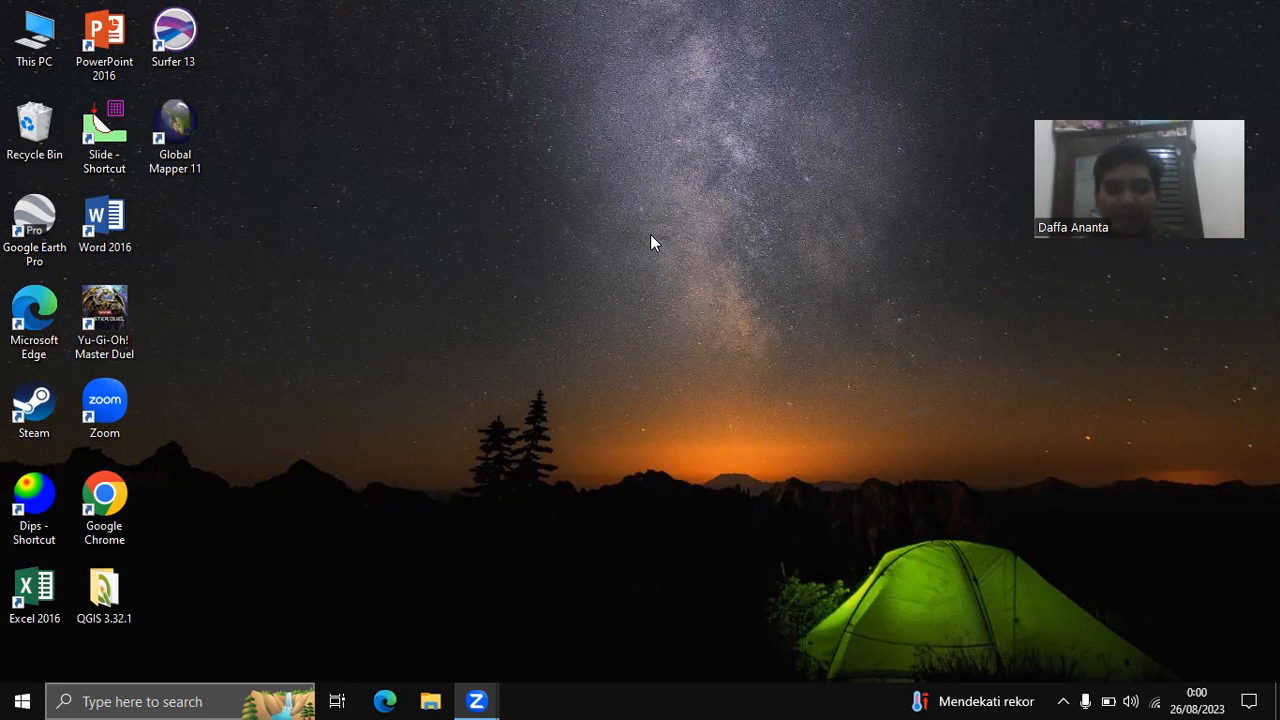
Launch ArcMap 10.8 and create a new blank map from My Templates
left_click(200, 701)
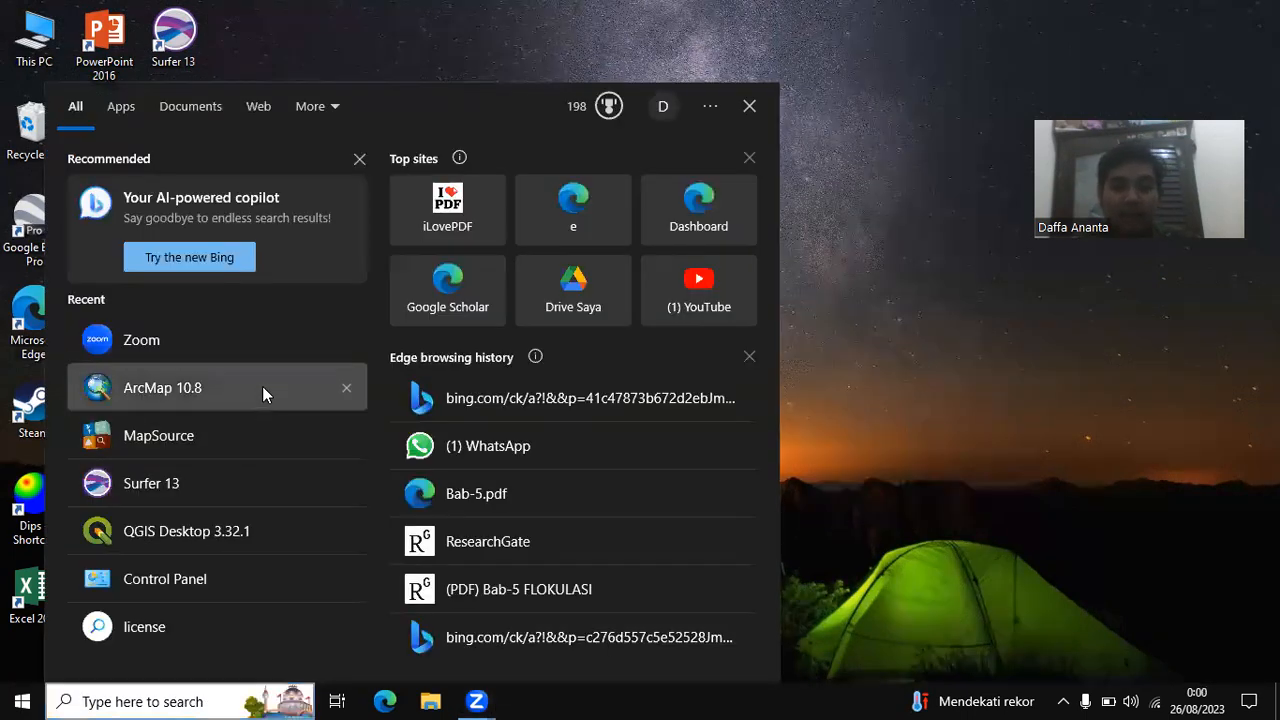
left_click(262, 387)
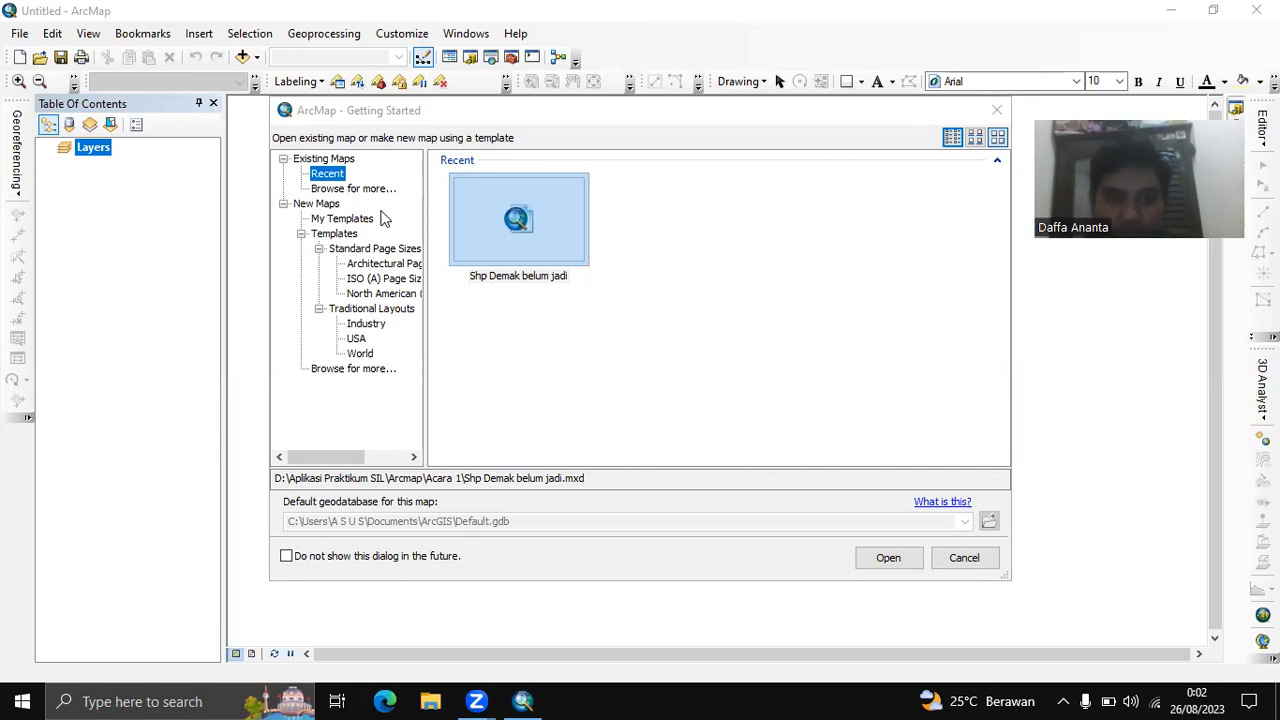
left_click(340, 220)
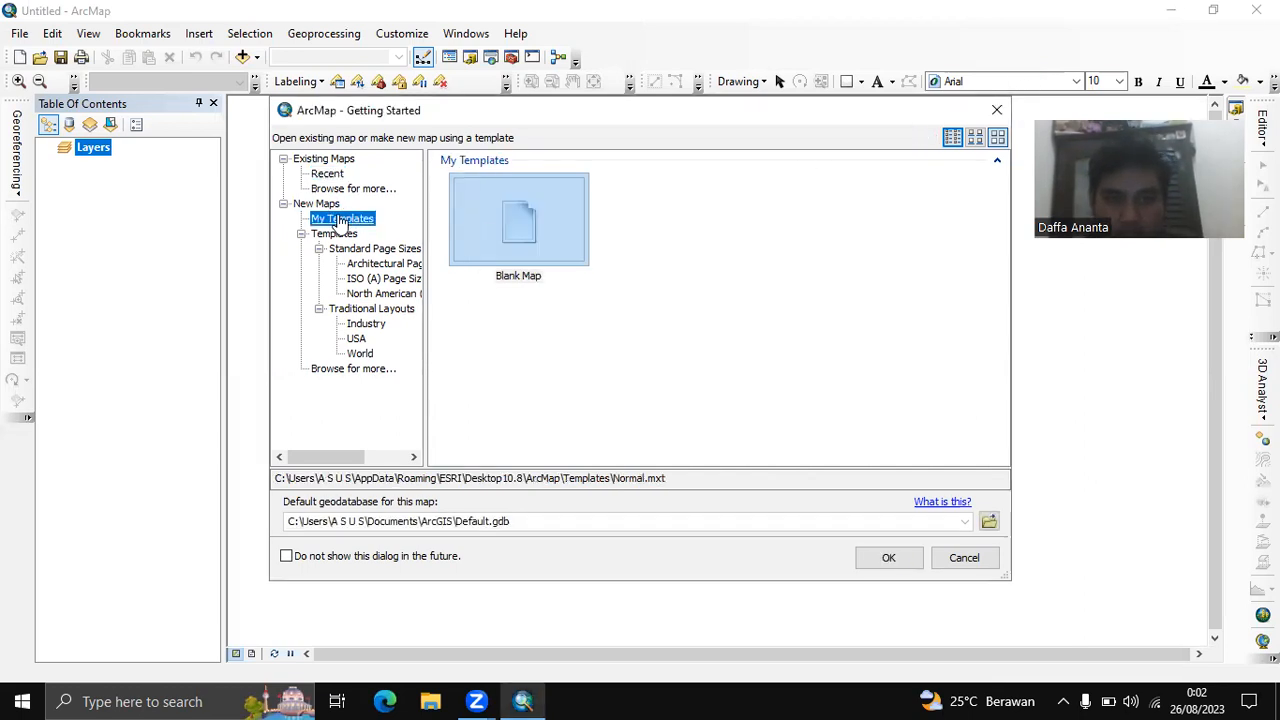
left_click(905, 553)
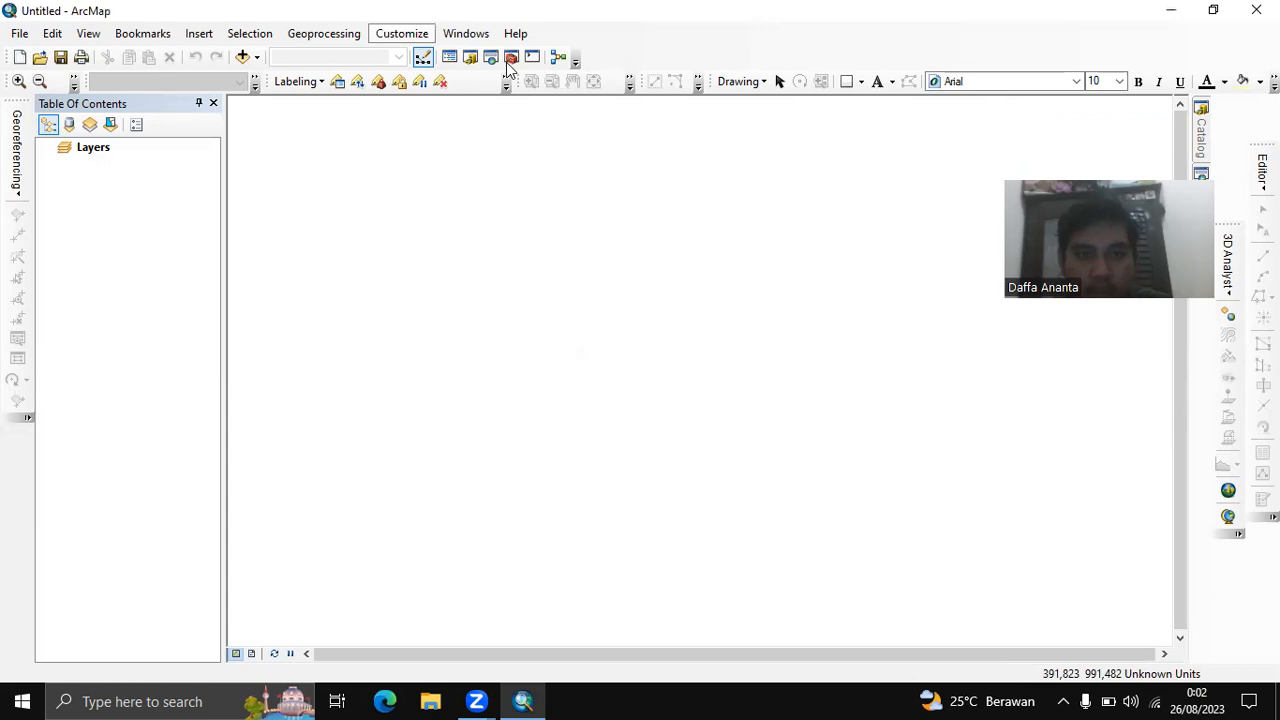
left_click(401, 34)
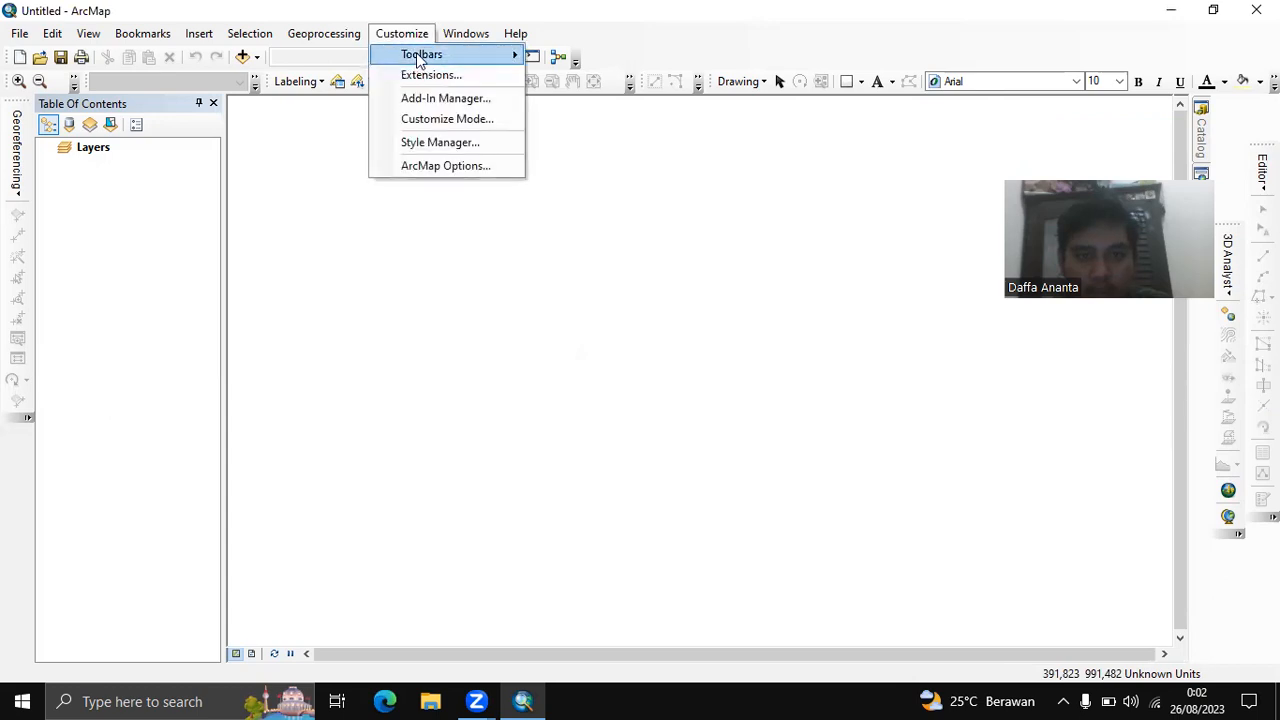
mouse_move(420, 55)
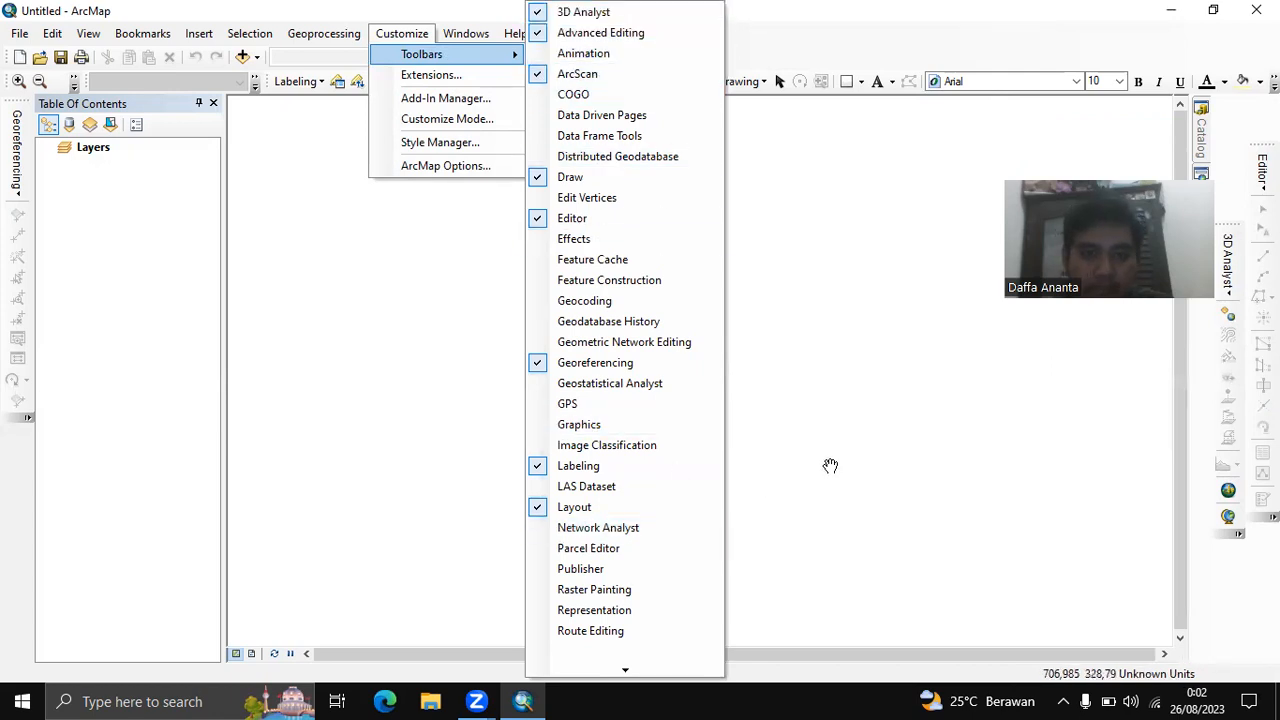
key("Escape")
key("Escape")
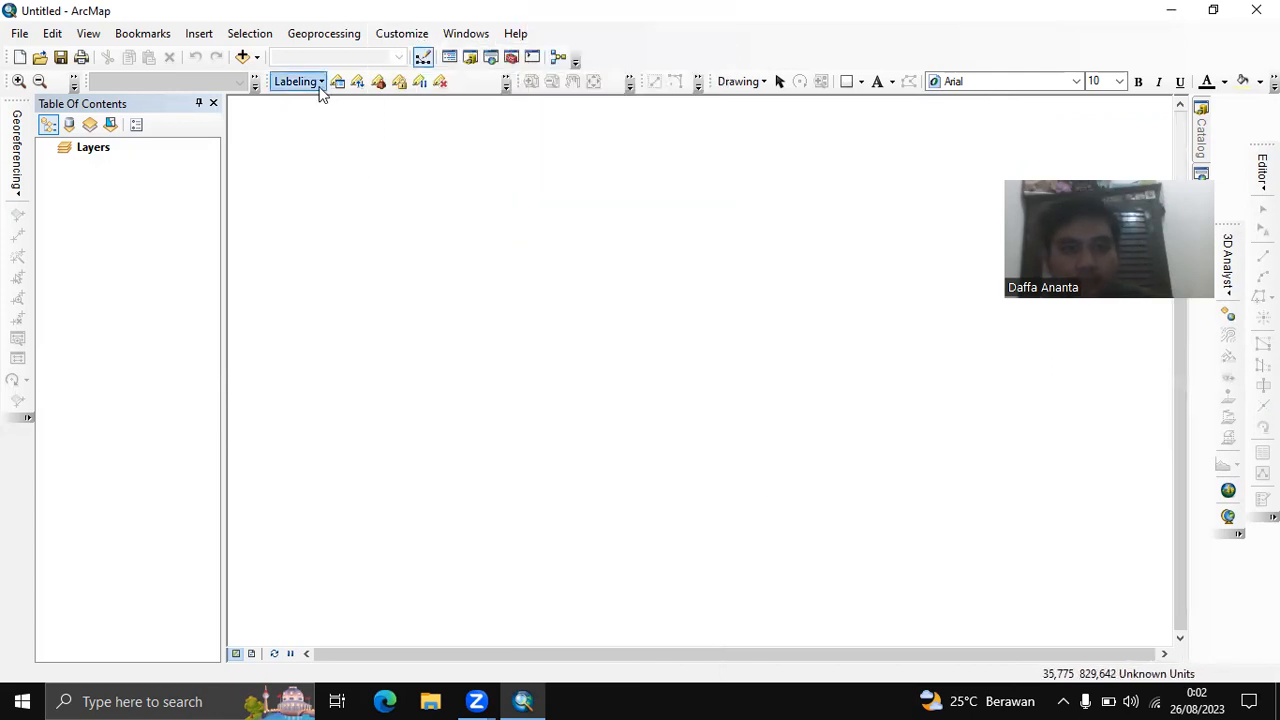
Set the data frame's coordinate system to the favorite WGS 1984 UTM Zone 49S
right_click(90, 155)
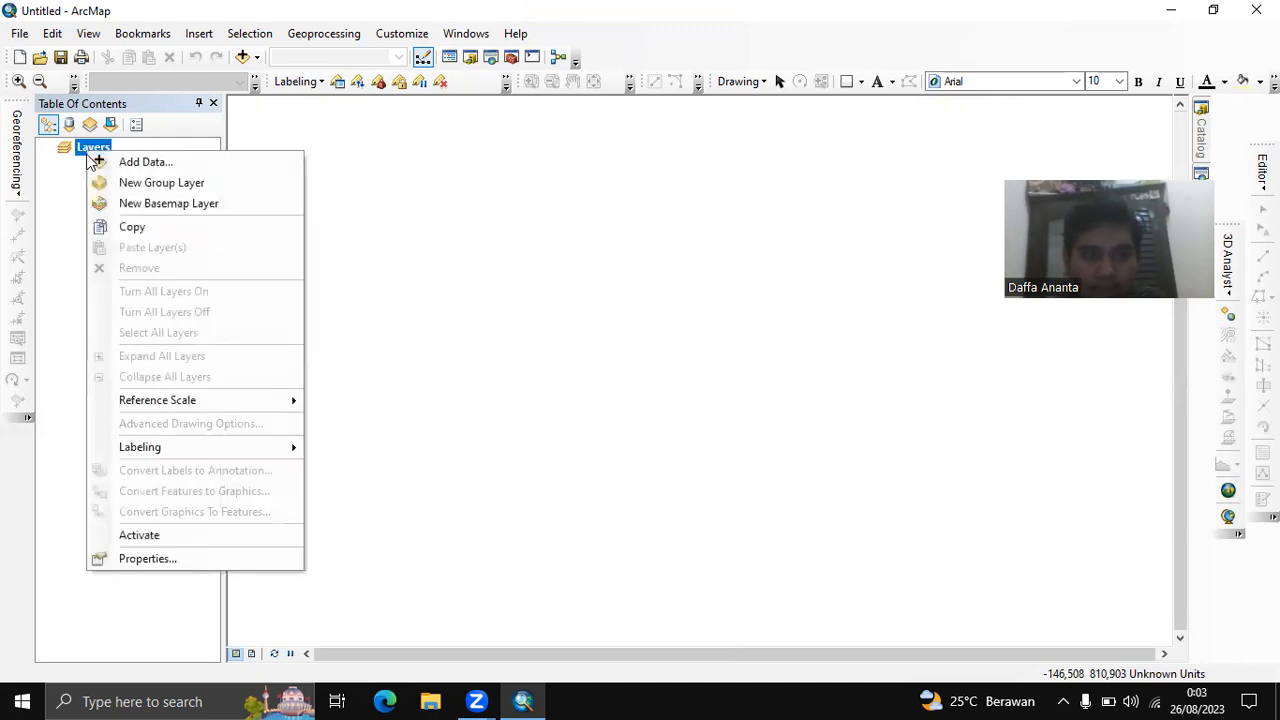
left_click(145, 558)
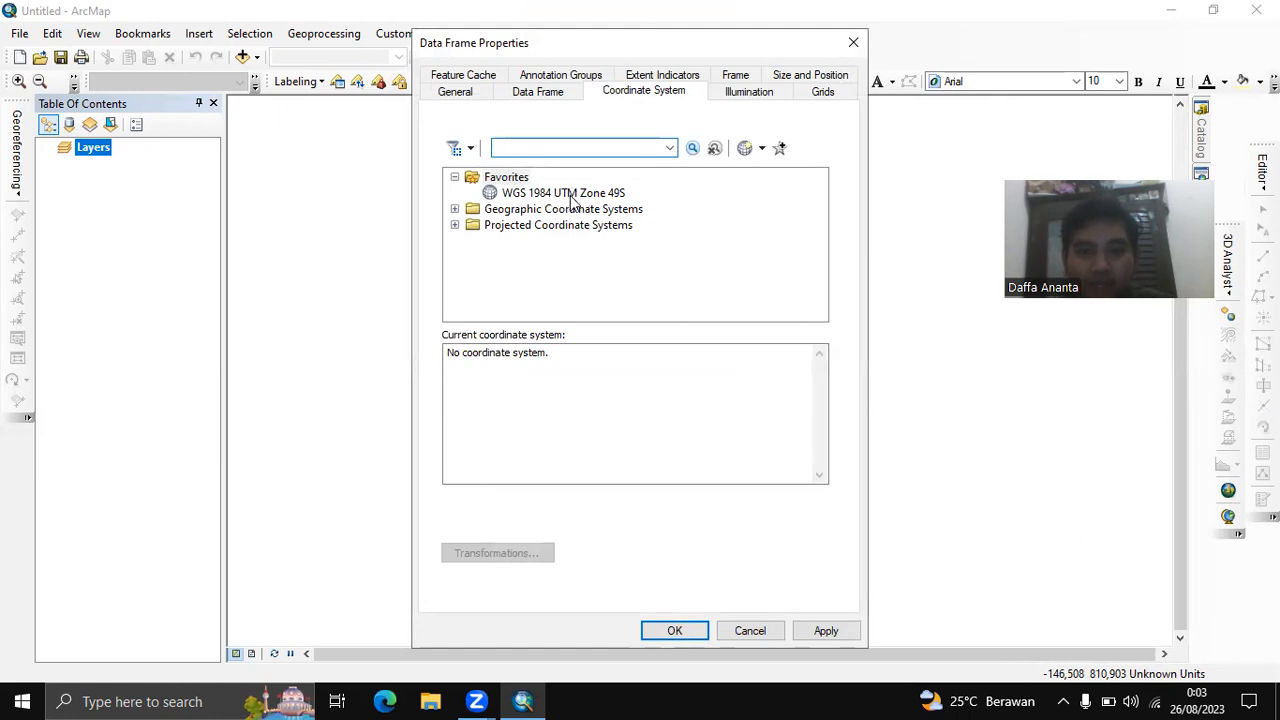
left_click(572, 199)
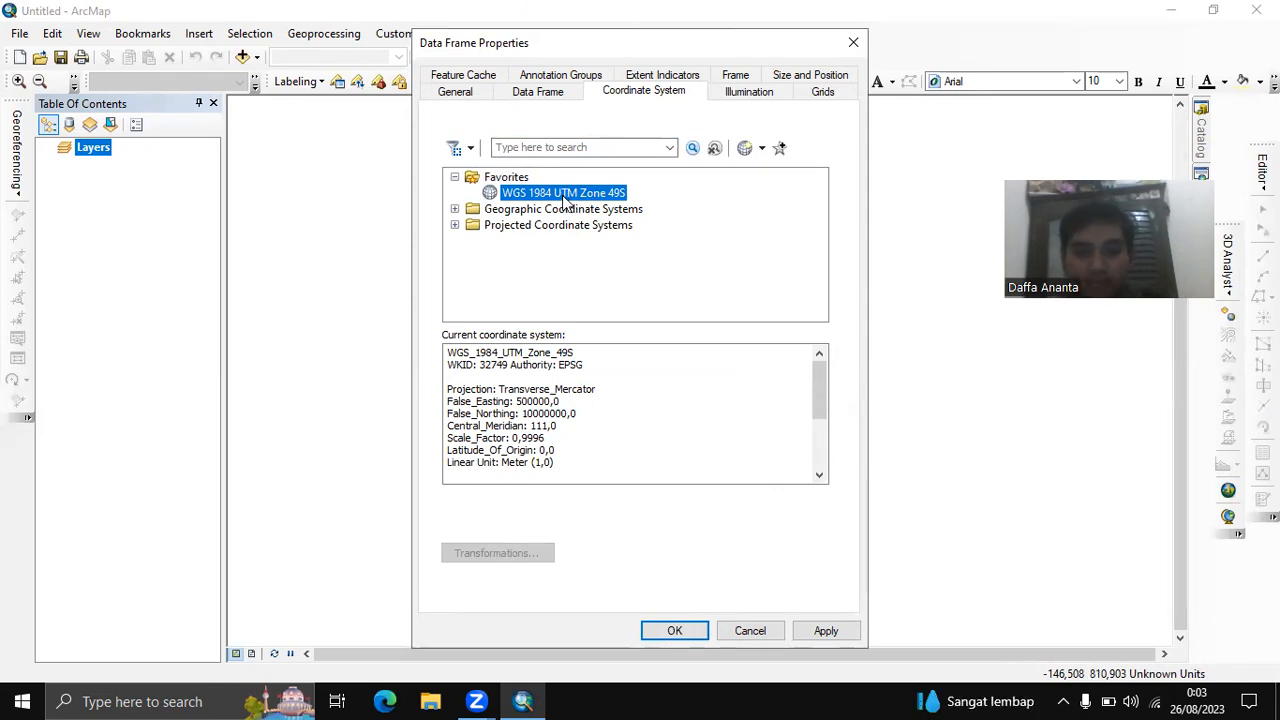
left_click(822, 630)
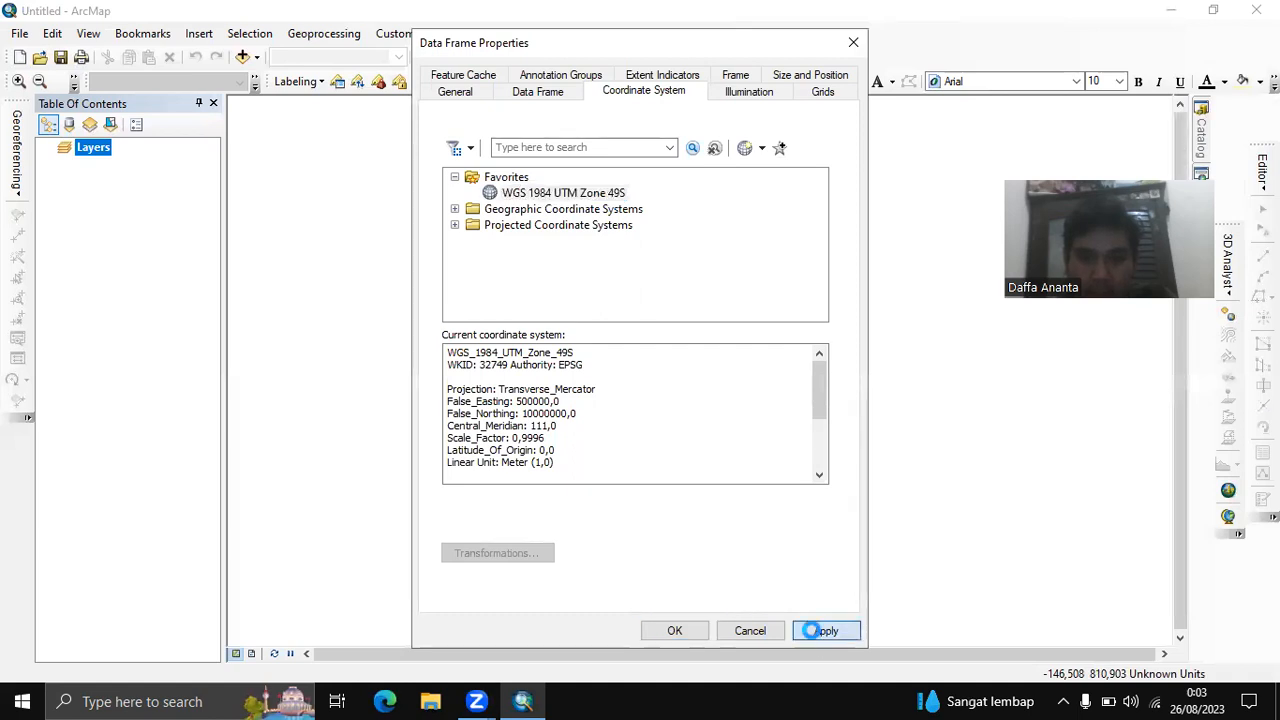
left_click(675, 632)
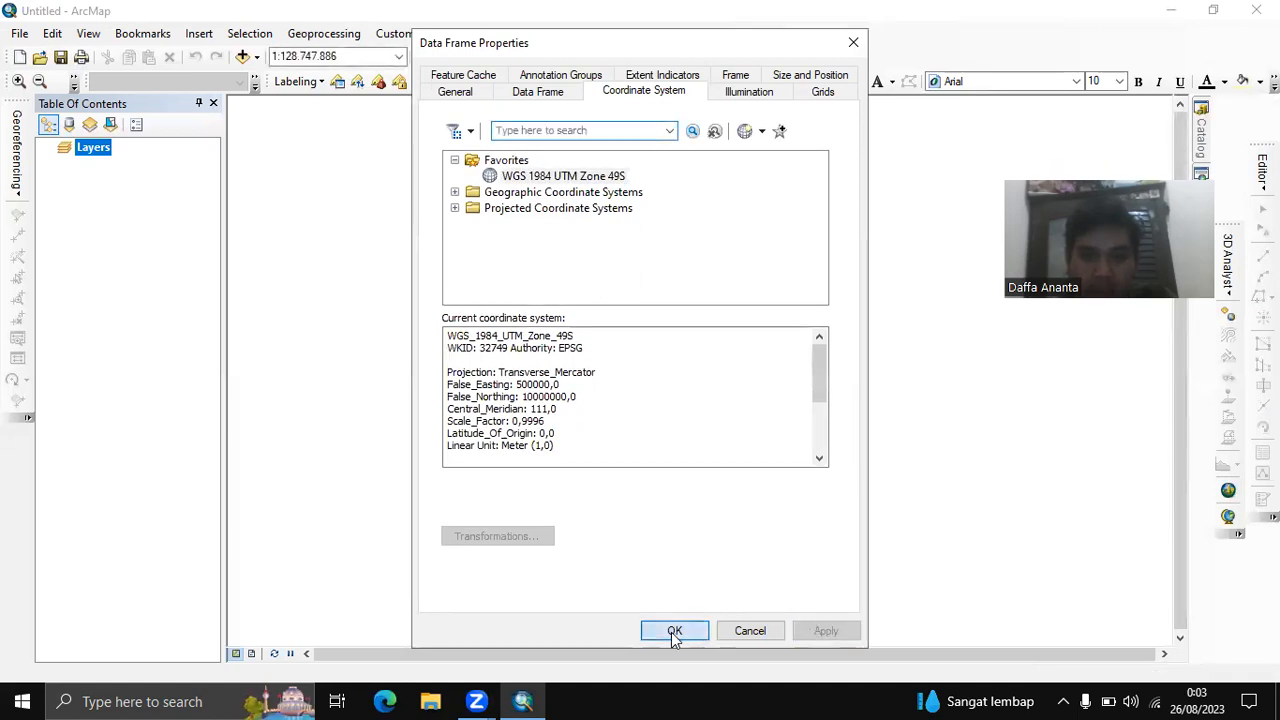
Add the image peta demak.jpg to the Layers data frame
right_click(99, 156)
left_click(138, 166)
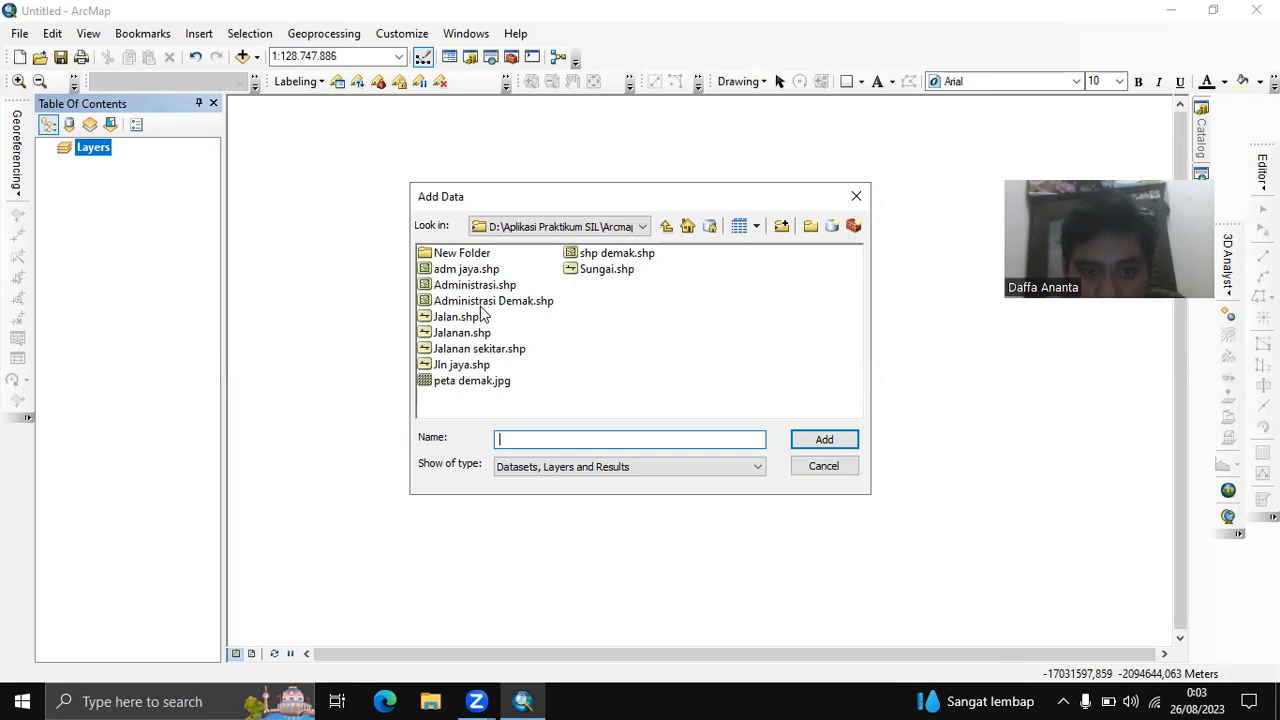
left_click(474, 382)
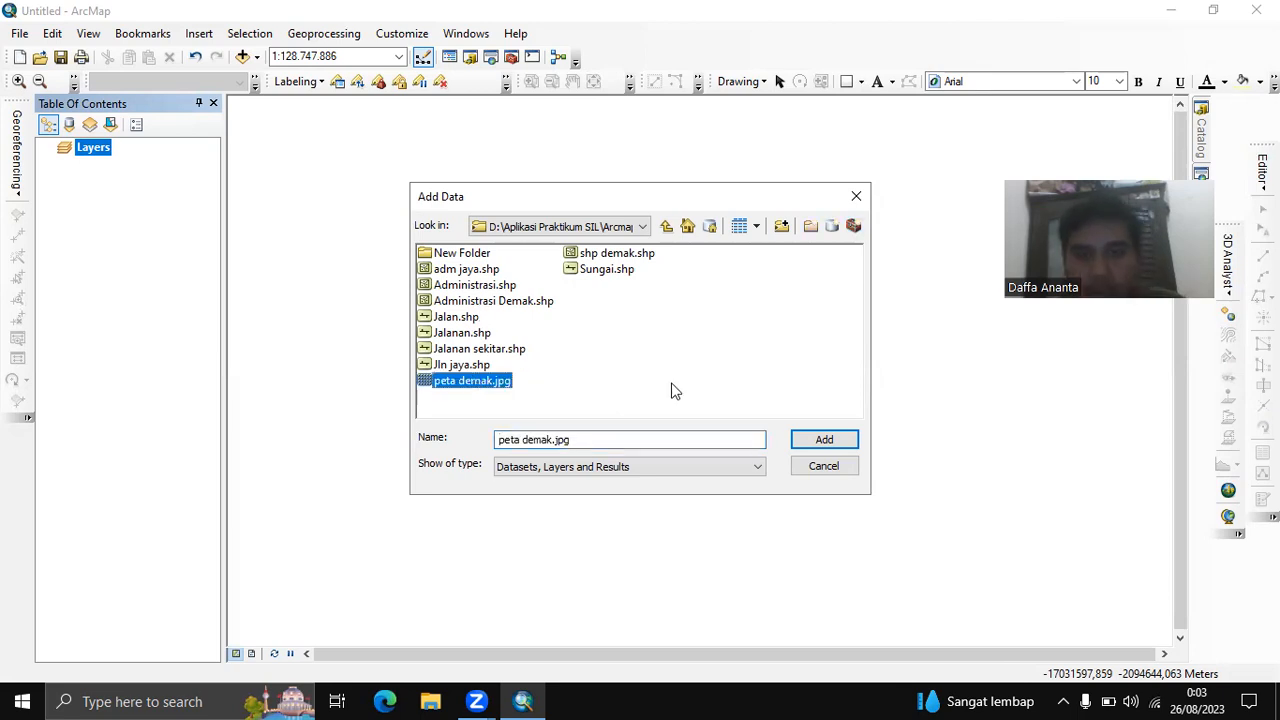
left_click(825, 441)
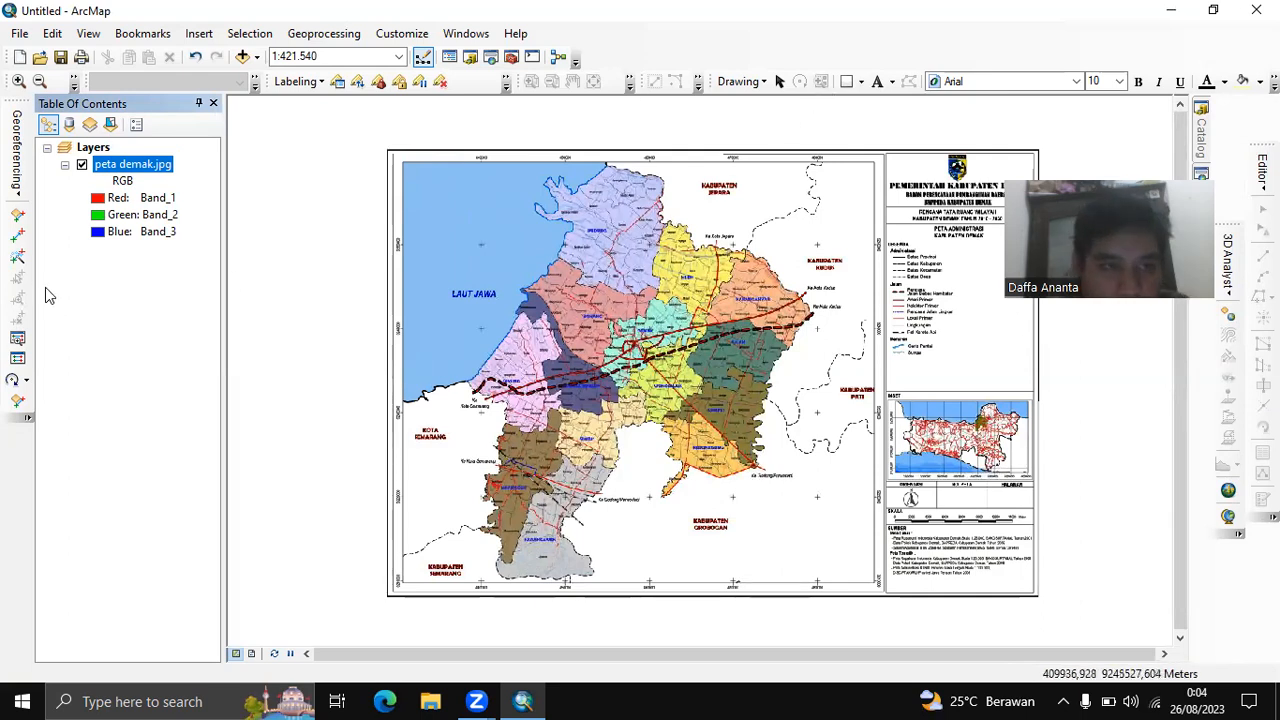
Place the first georeferencing control point at the center of the northwestern grid cross in the Laut Jawa area
left_click(22, 238)
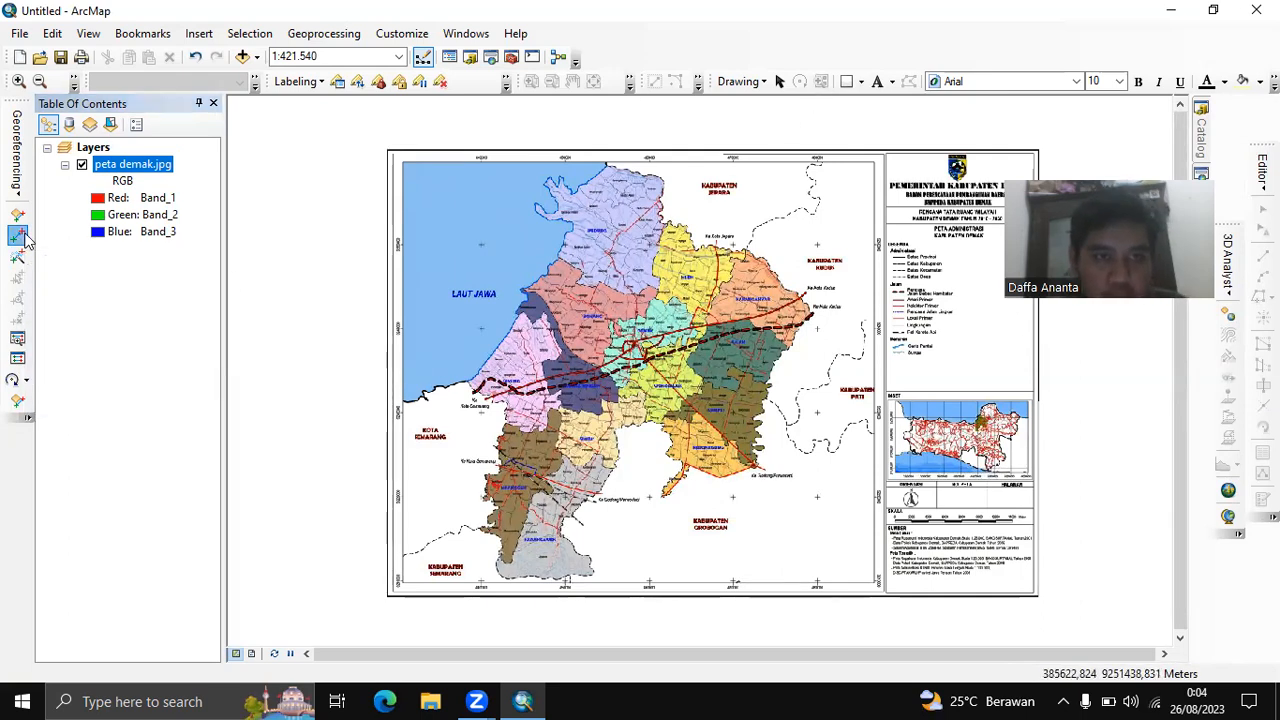
scroll(462, 272, "down", 3)
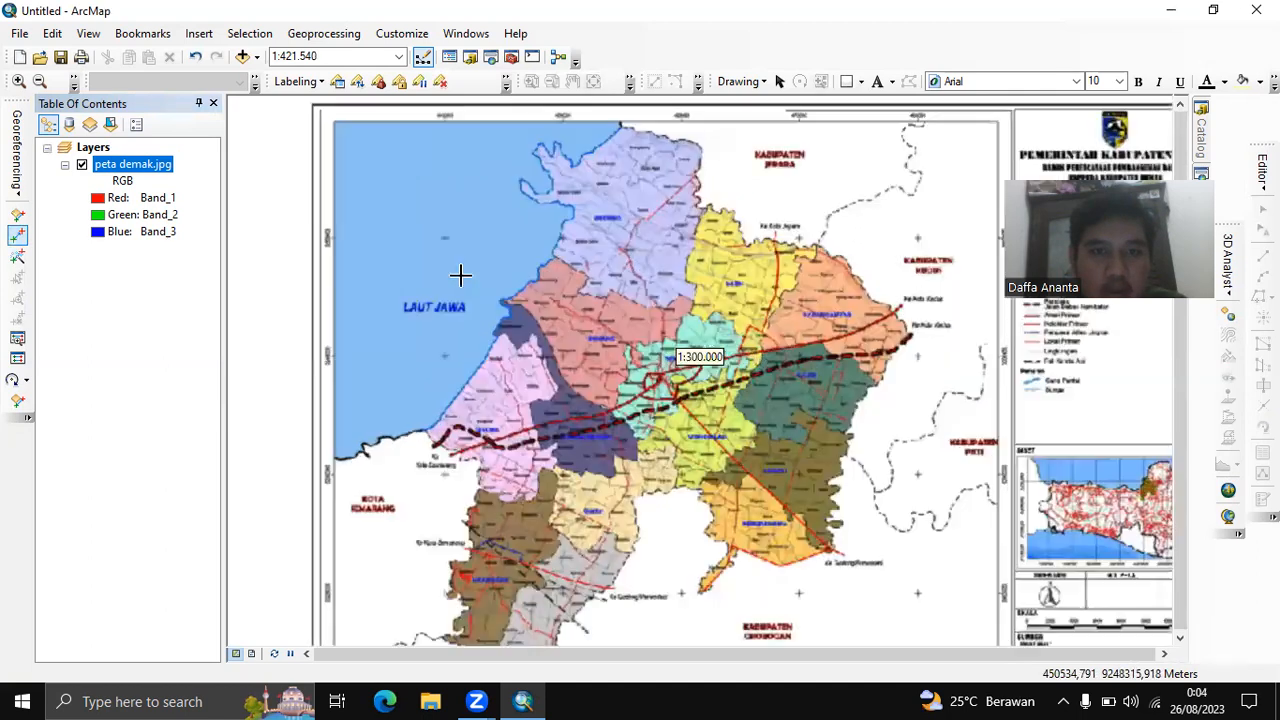
scroll(460, 275, "down", 3)
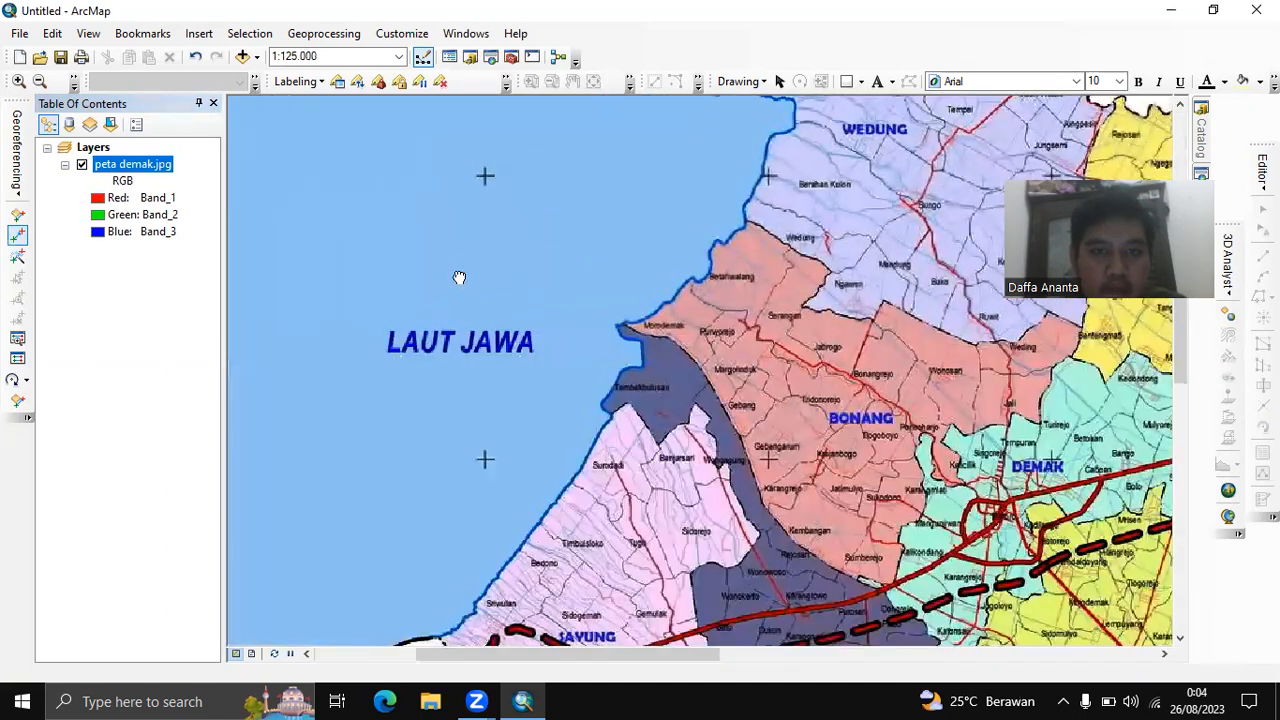
scroll(571, 309, "down", 2)
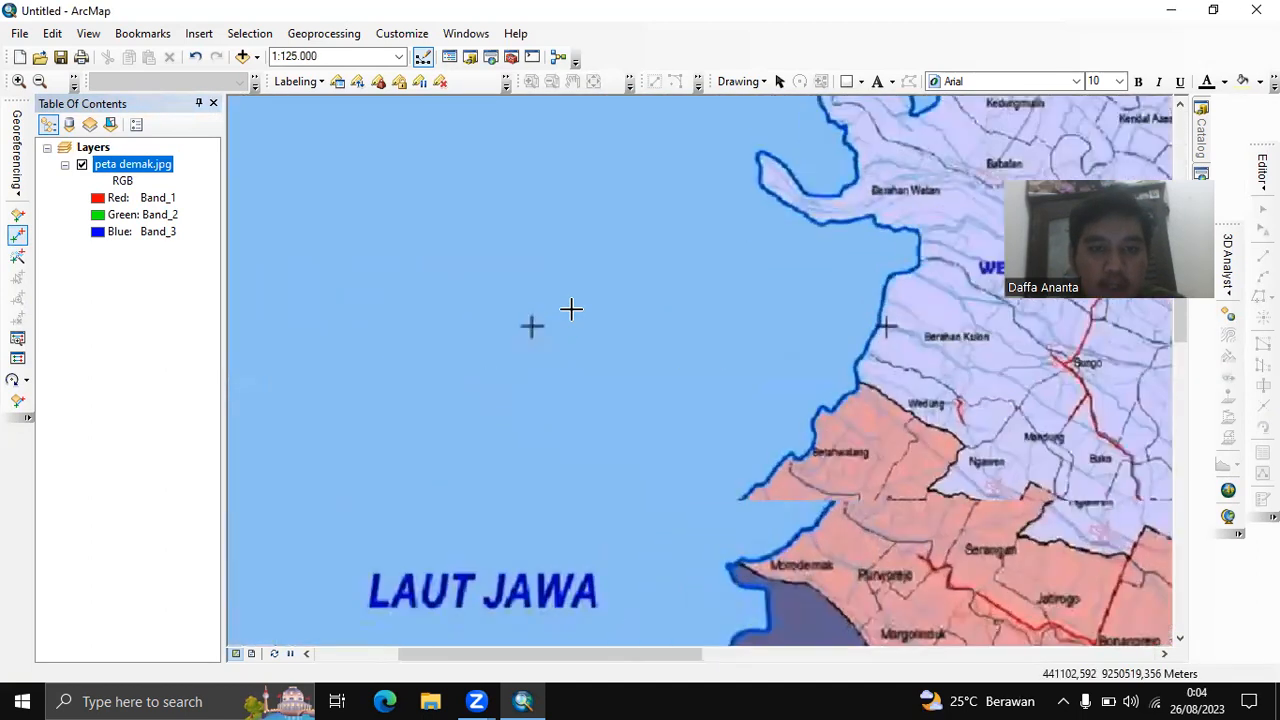
scroll(571, 309, "up", 2)
left_click_drag(571, 309, 557, 489)
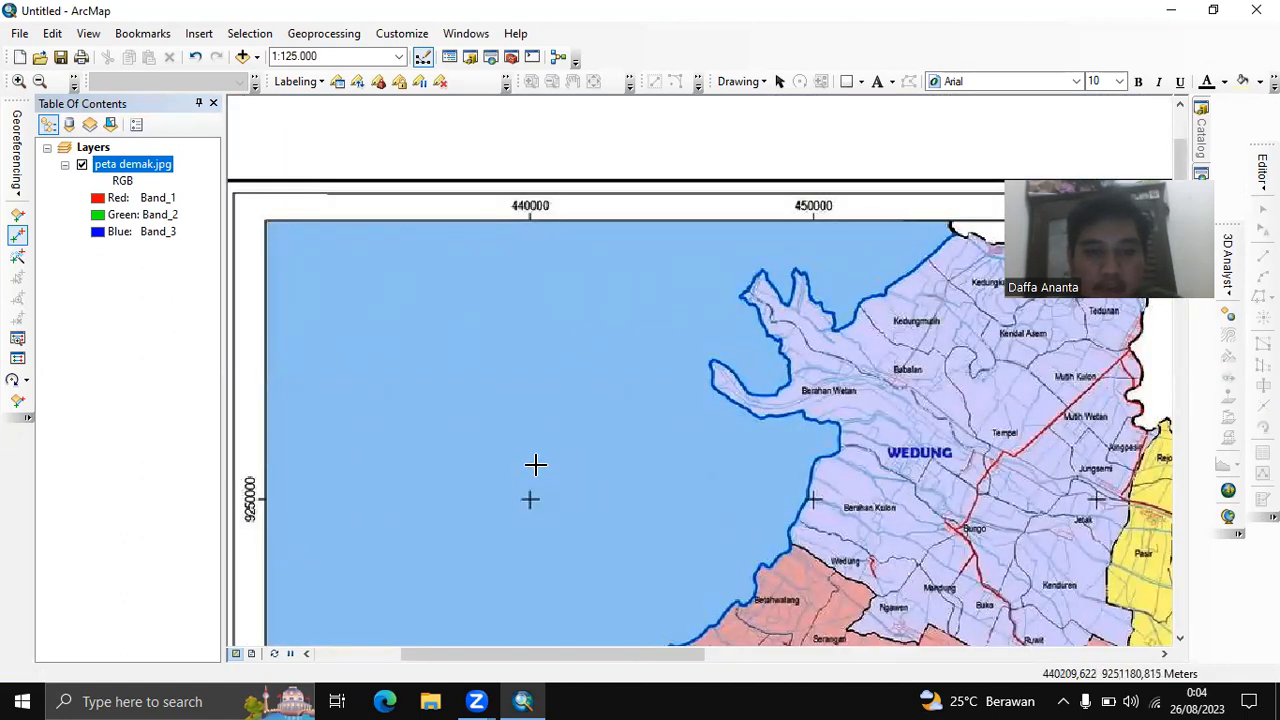
left_click_drag(534, 463, 572, 297)
scroll(576, 340, "down", 7)
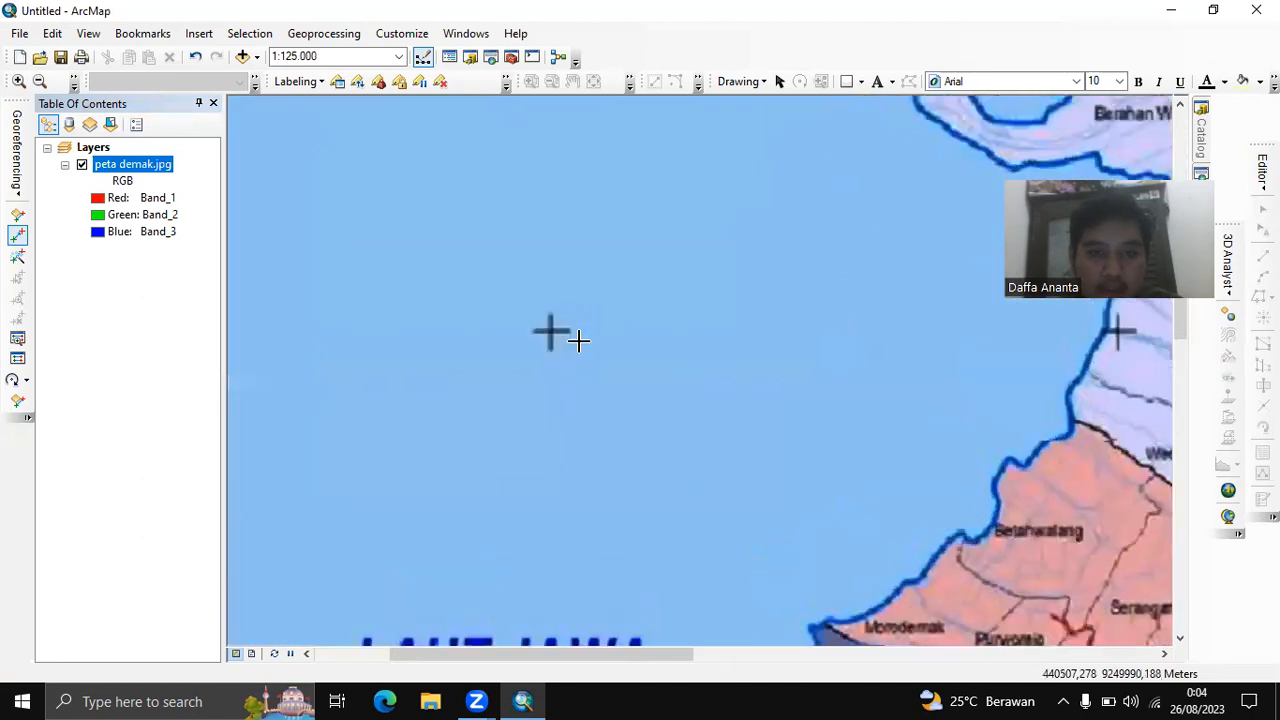
scroll(576, 345, "down", 4)
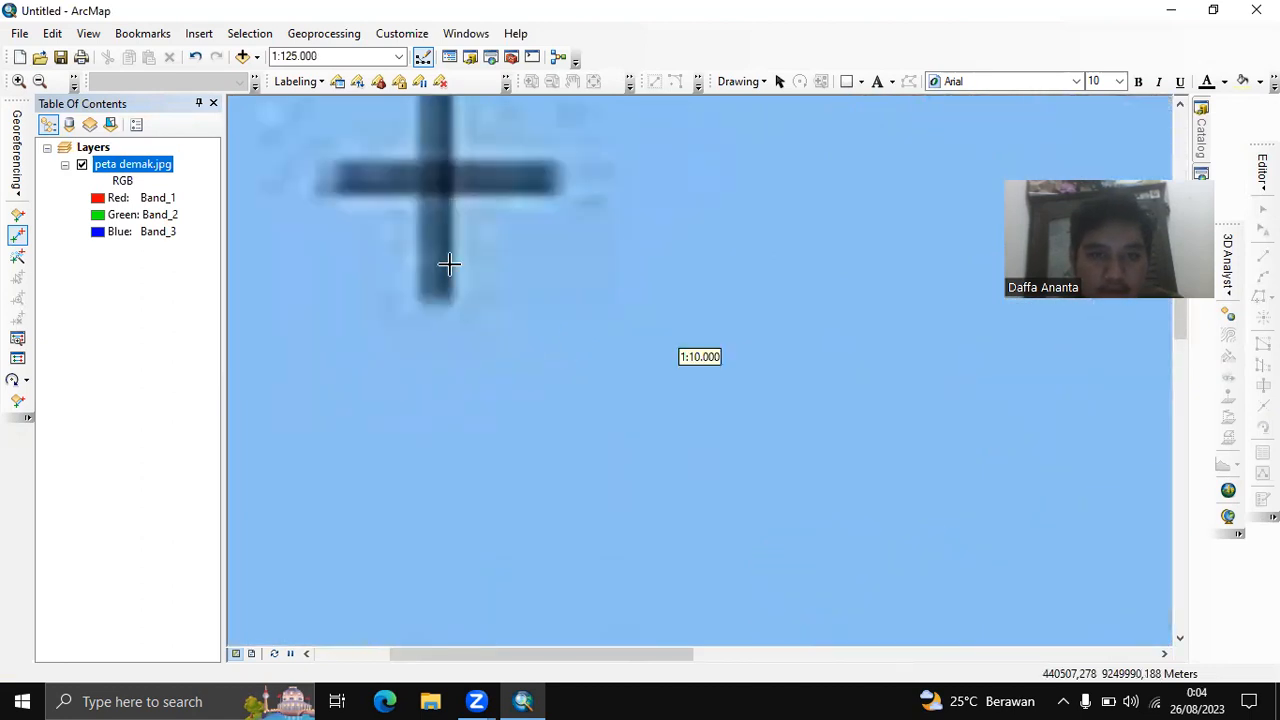
left_click_drag(449, 263, 562, 456)
scroll(585, 420, "down", 4)
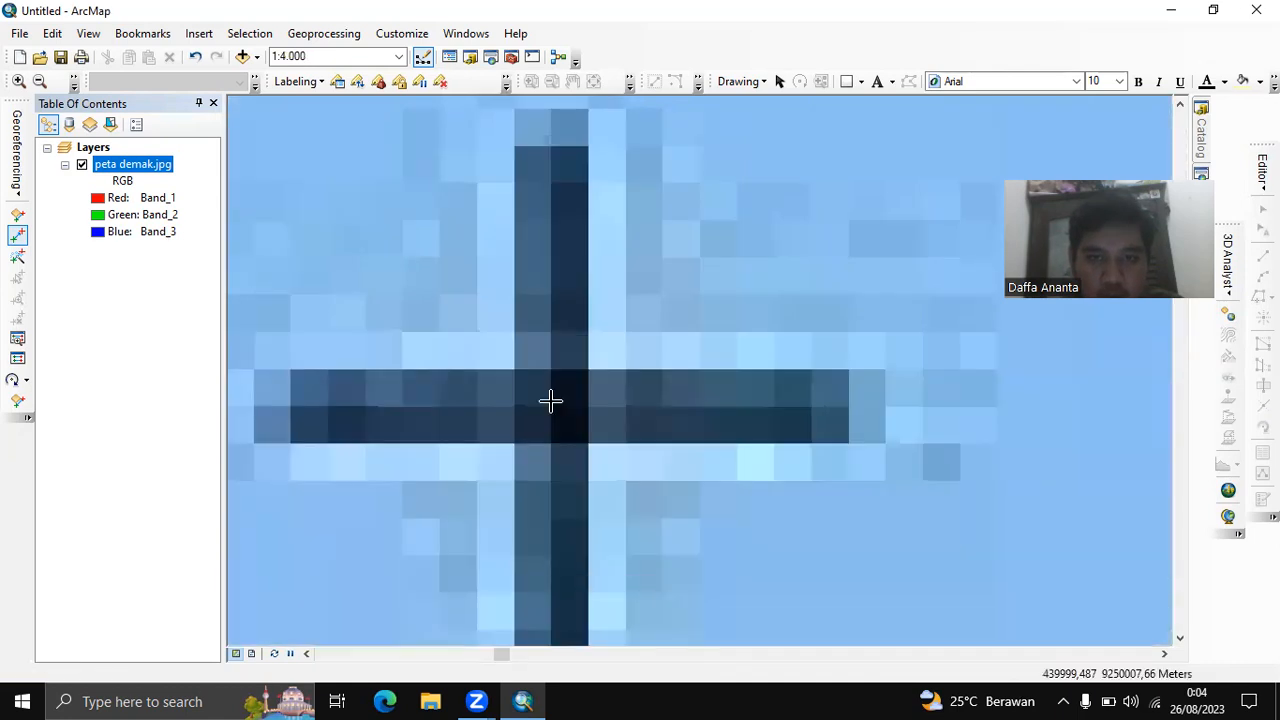
left_click(550, 401)
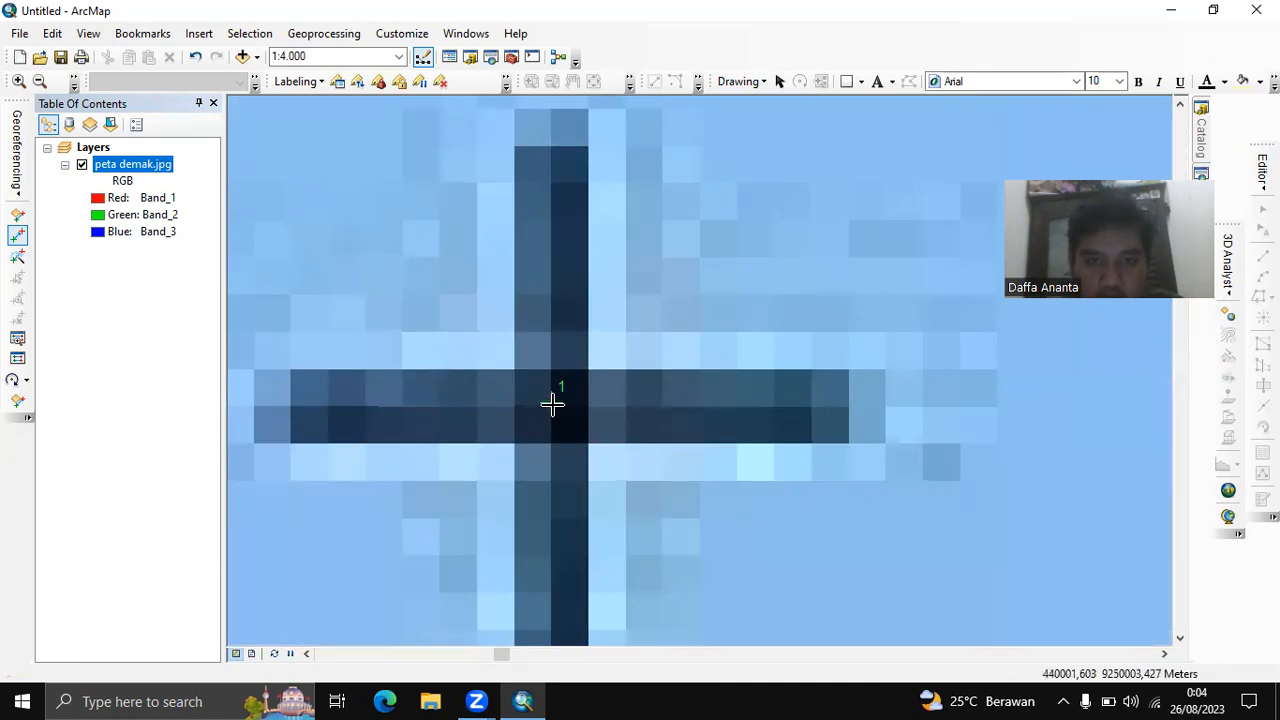
Assign the coordinates X 440000 and Y 9250000 to the first control point
right_click(550, 403)
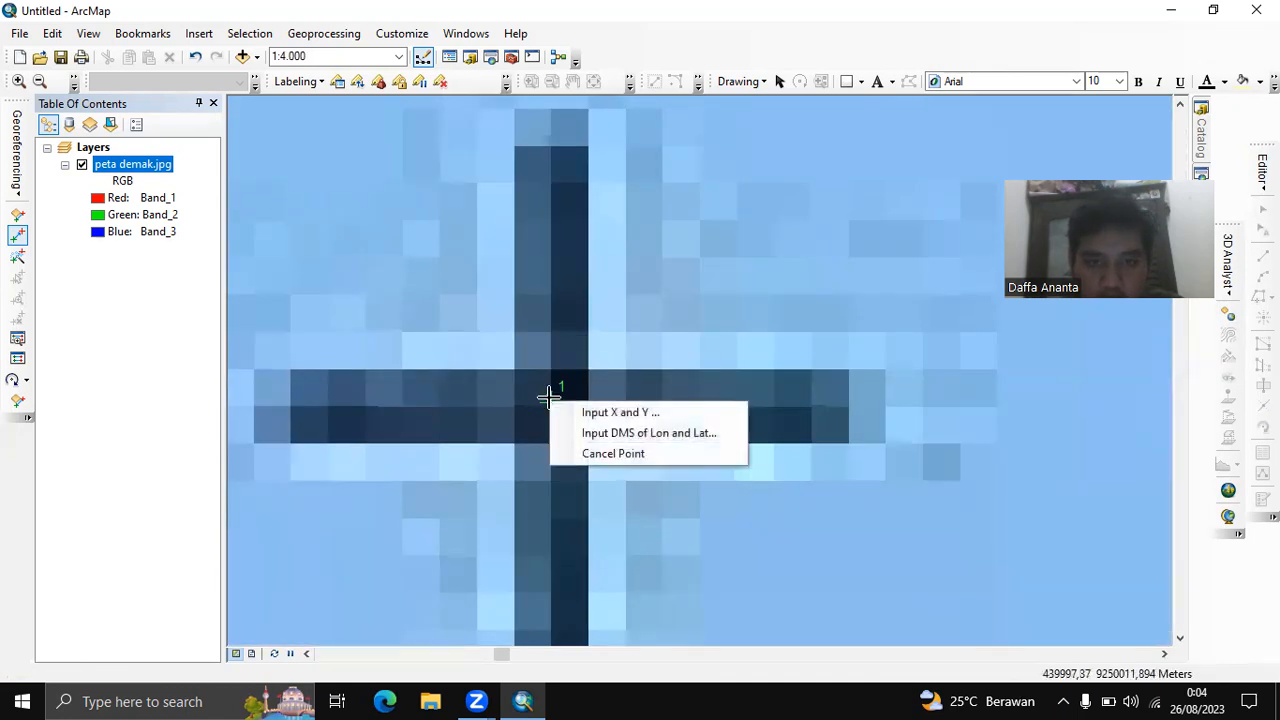
left_click(633, 413)
key("BackSpace")
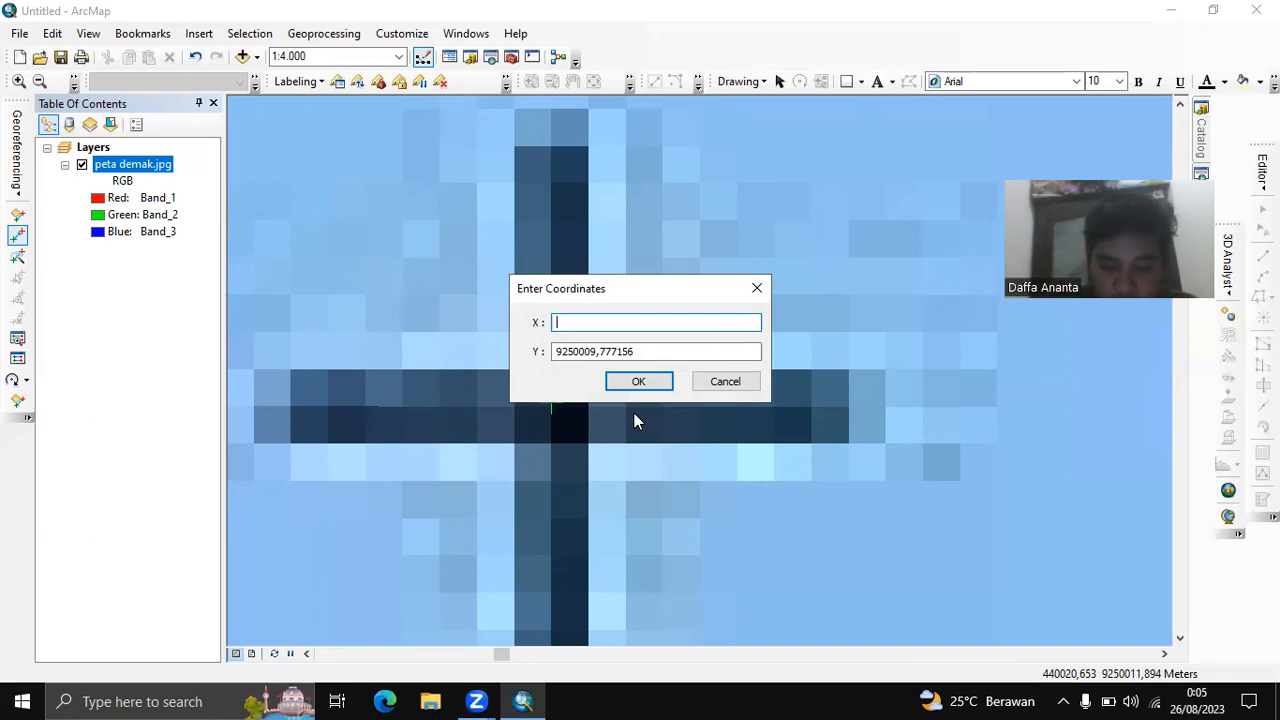
type("440000")
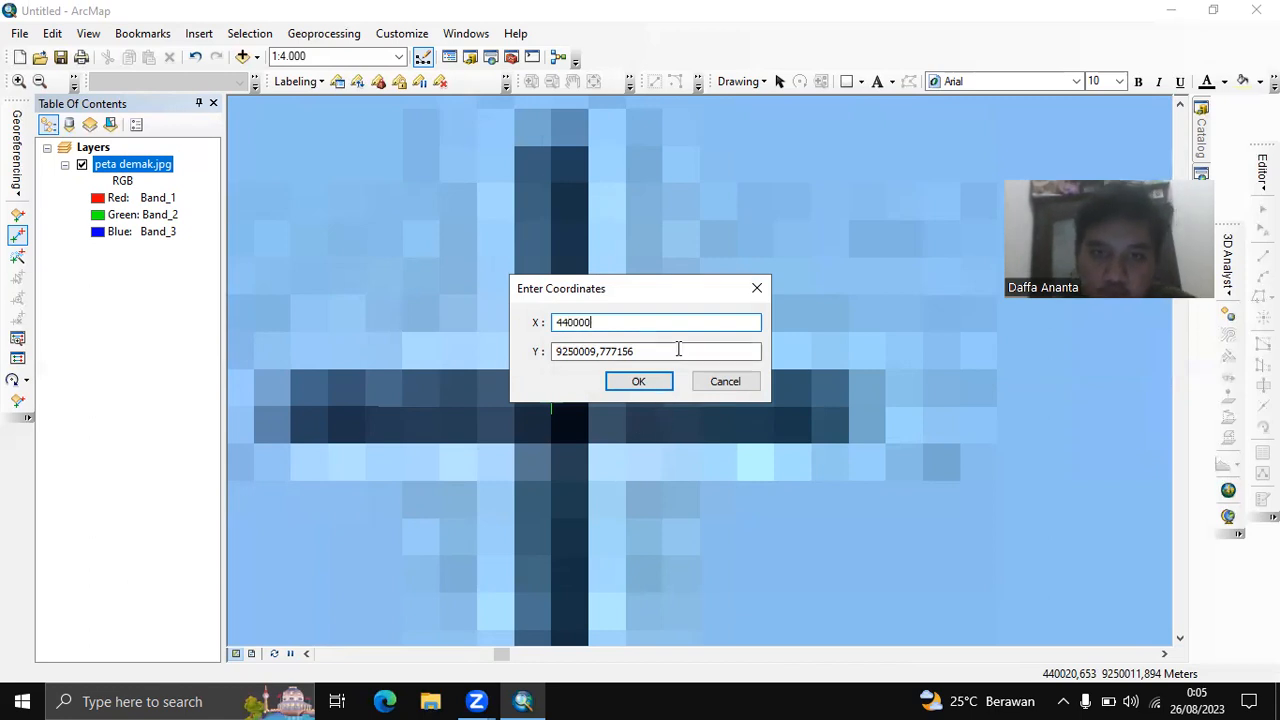
key("Tab")
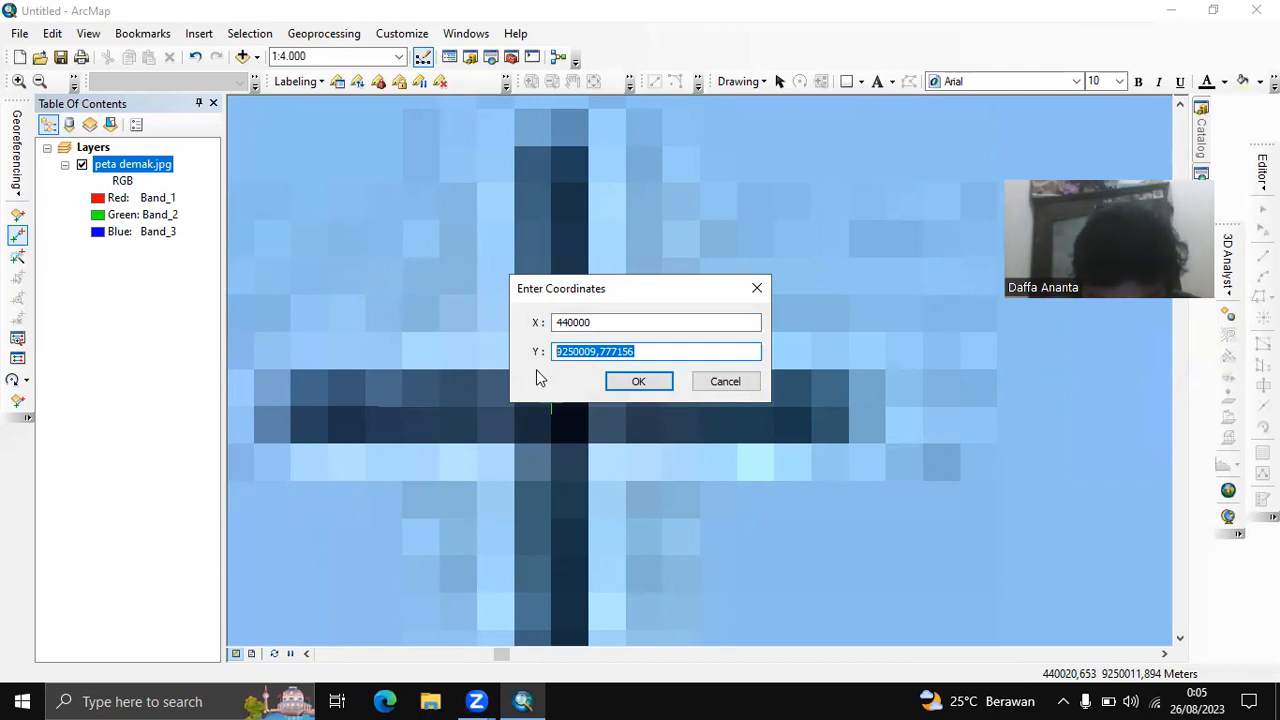
type("925")
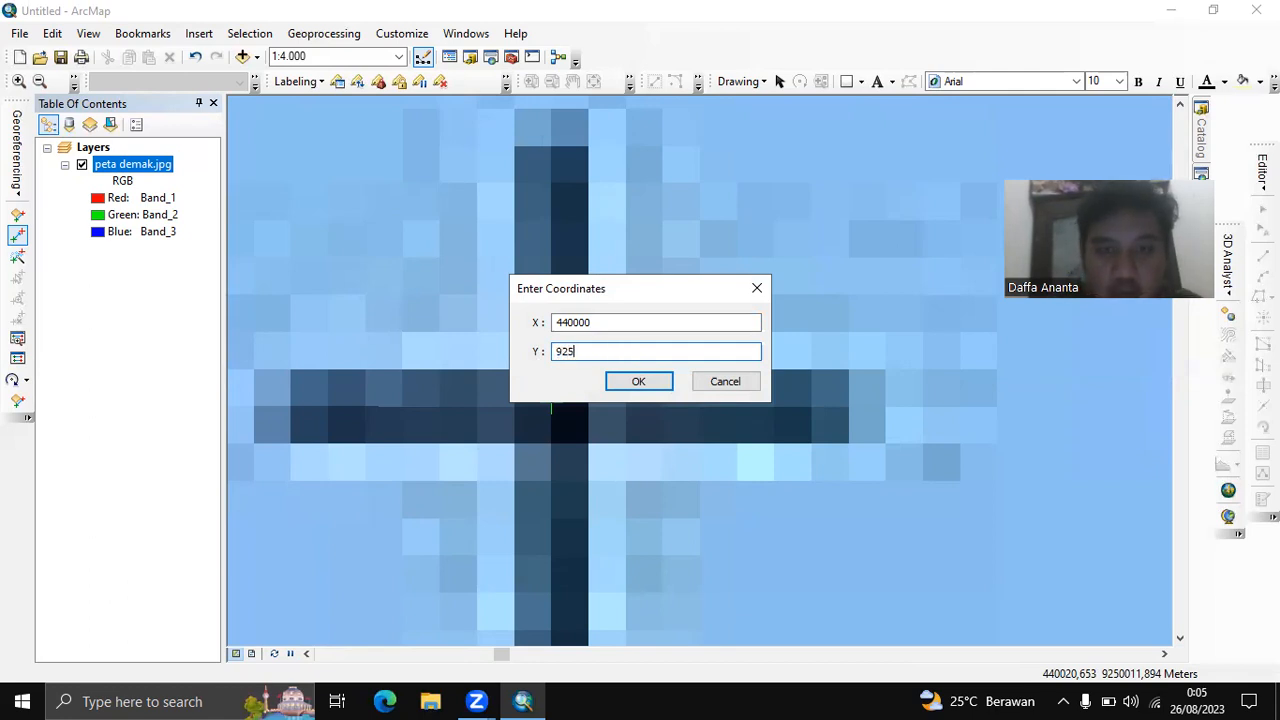
type("0000")
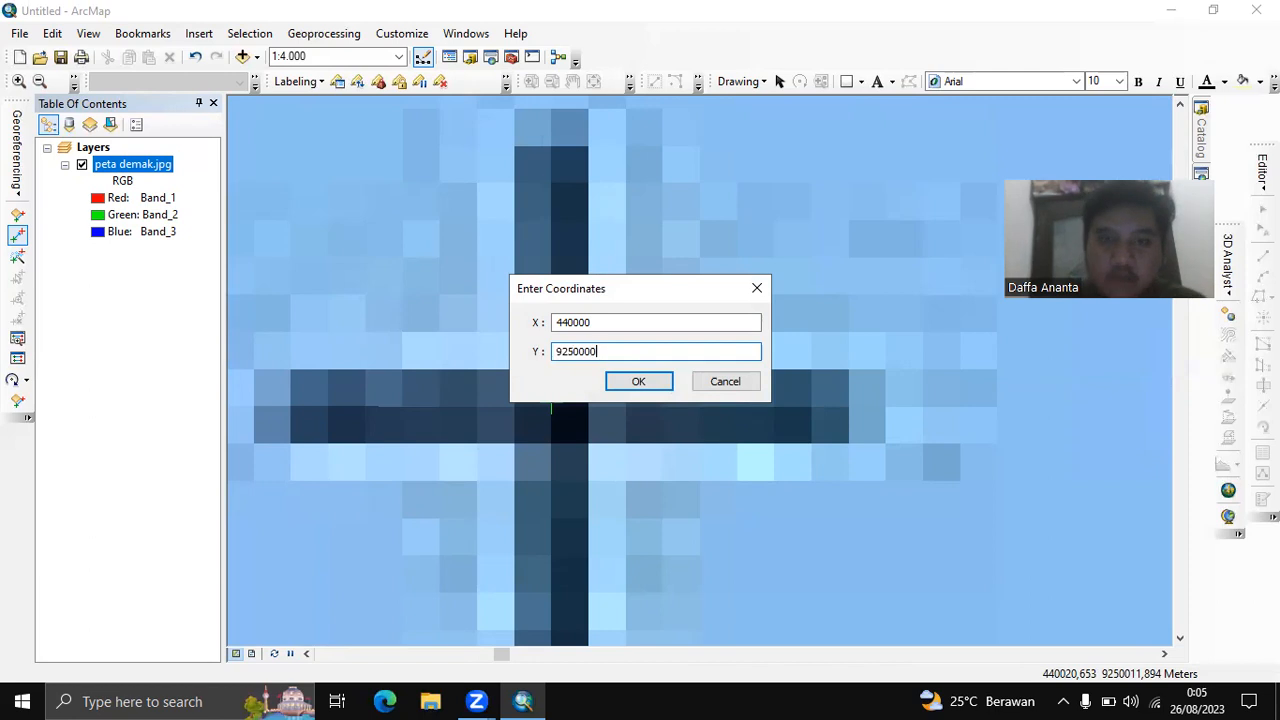
left_click(646, 384)
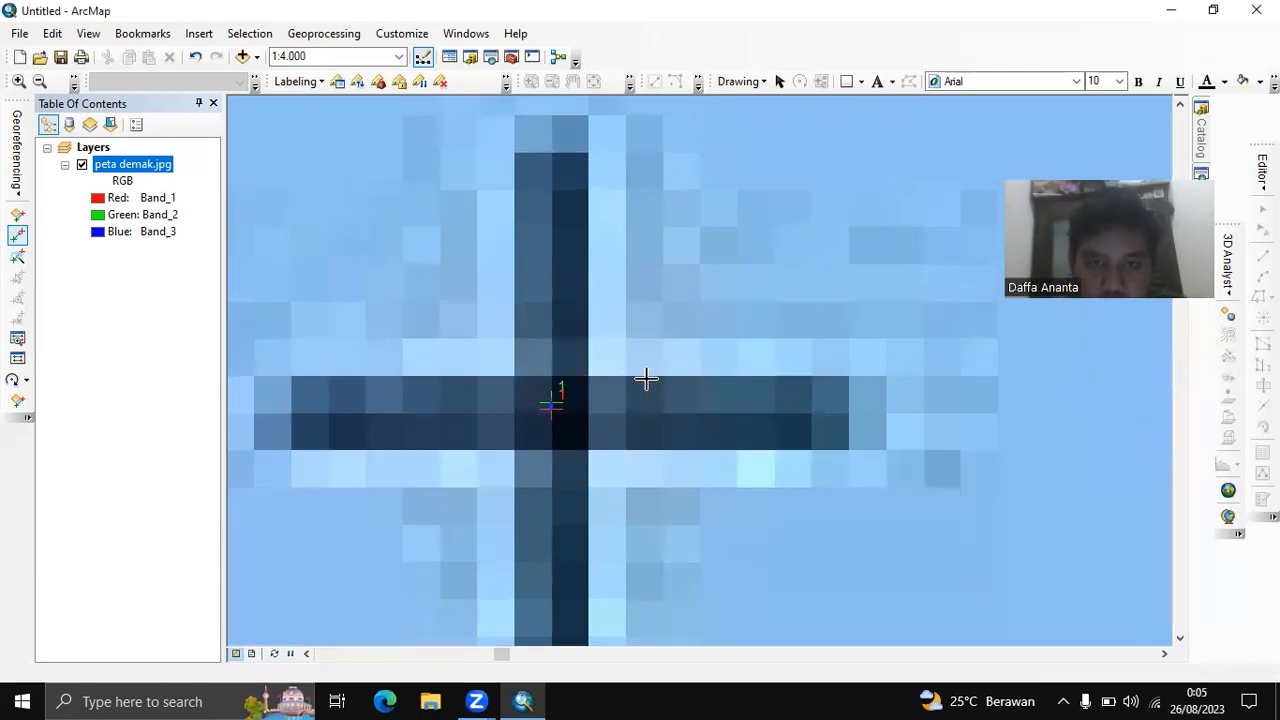
Place the second georeferencing control point at the center of the southeastern grid cross, above the 480000 label on the map frame
scroll(646, 379, "down", 3)
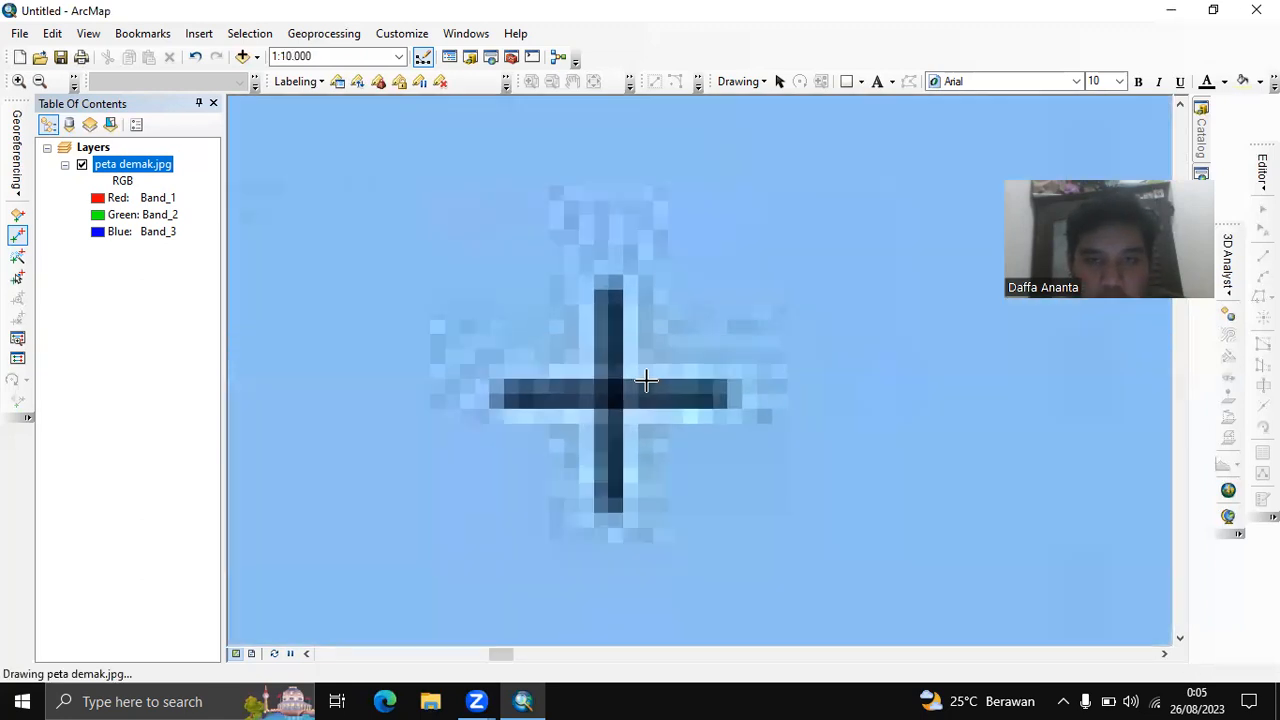
scroll(645, 380, "down", 3)
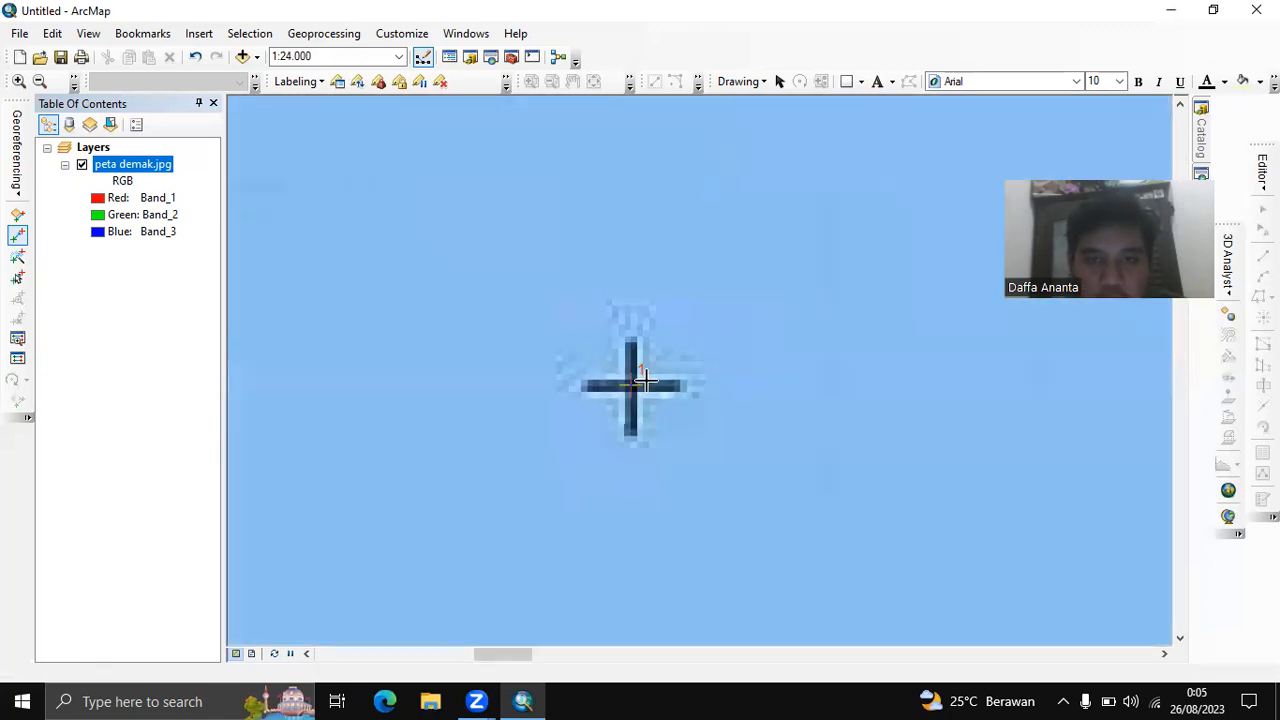
scroll(645, 380, "down", 3)
scroll(645, 380, "down", 3)
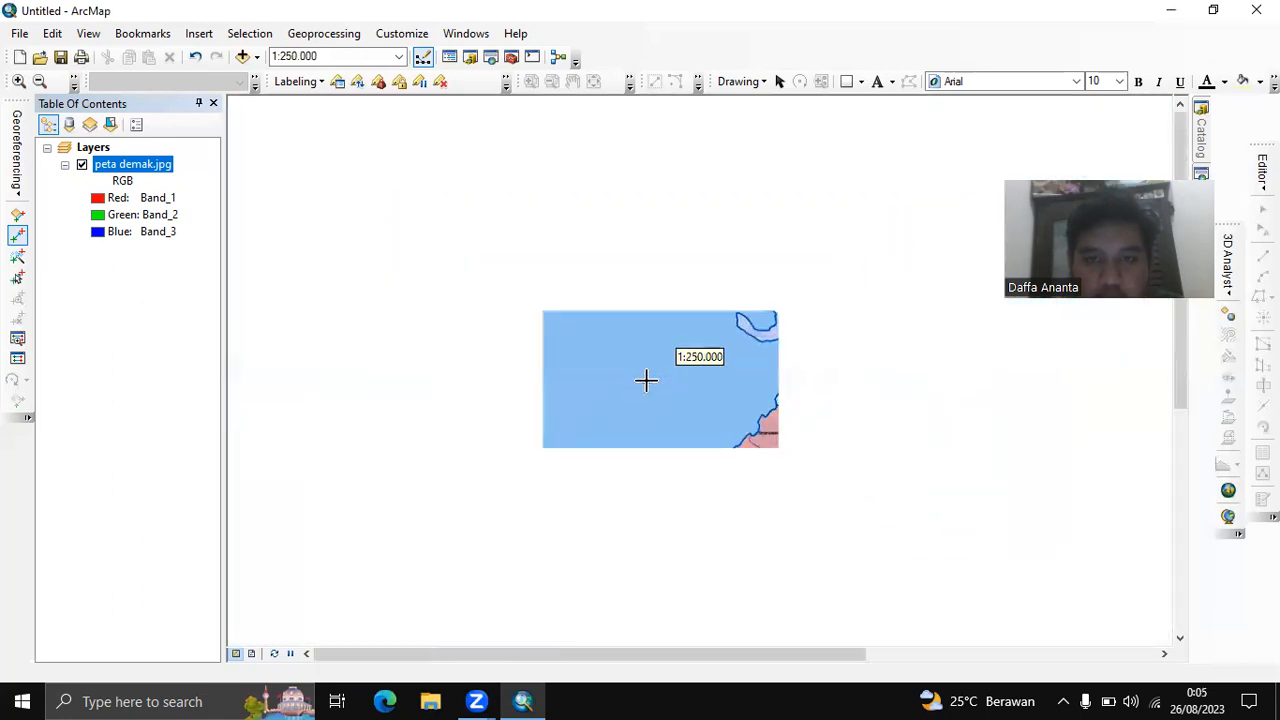
left_click_drag(646, 376, 440, 308)
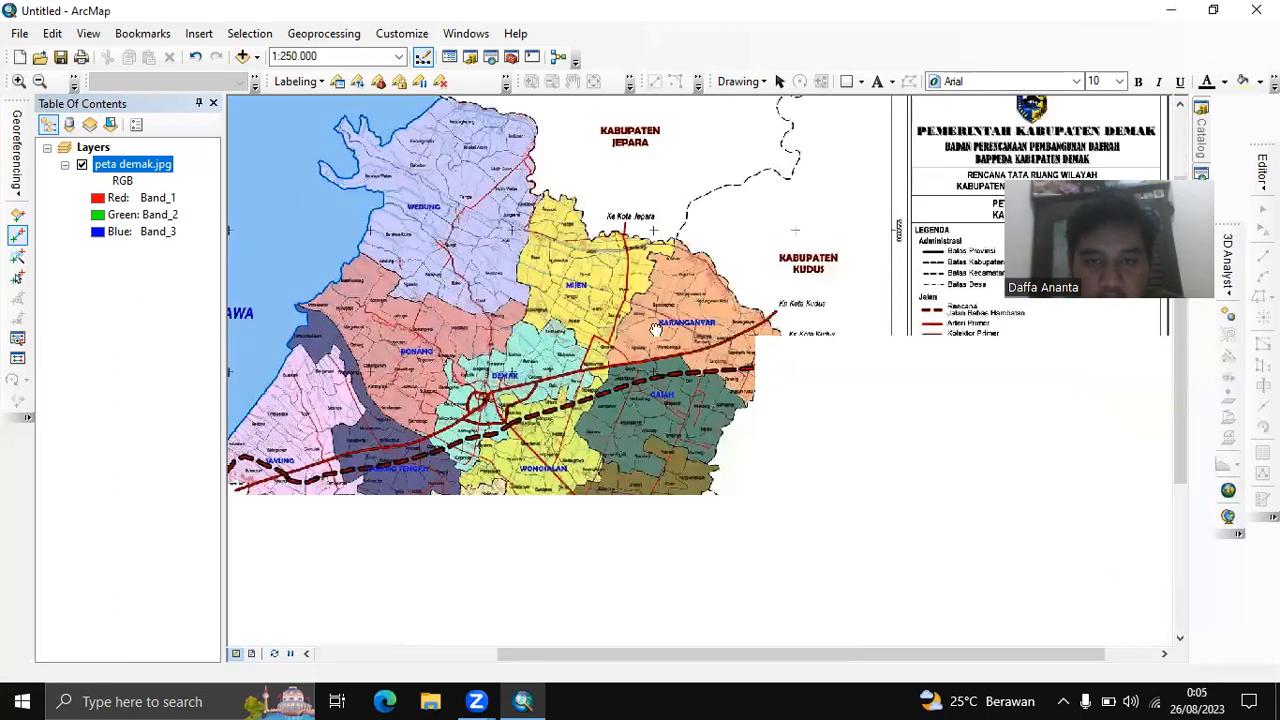
left_click_drag(712, 400, 634, 314)
left_click_drag(646, 437, 541, 322)
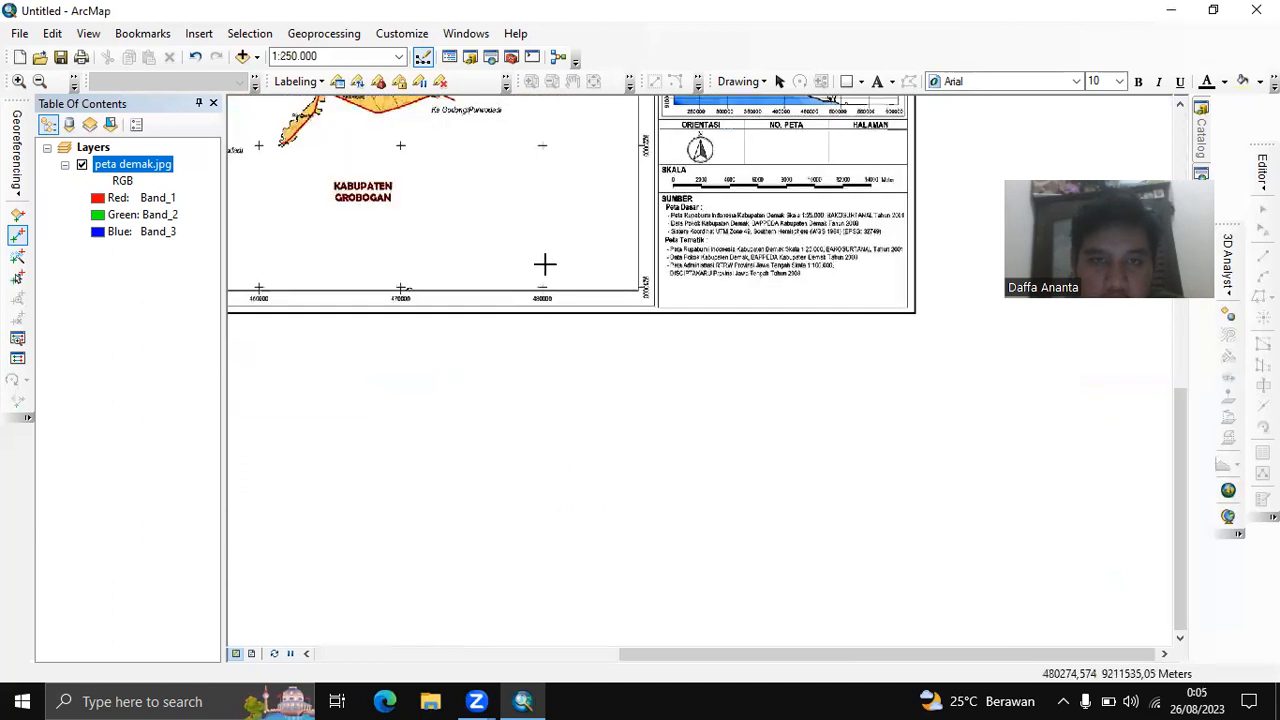
scroll(544, 264, "up", 4)
scroll(546, 265, "up", 2)
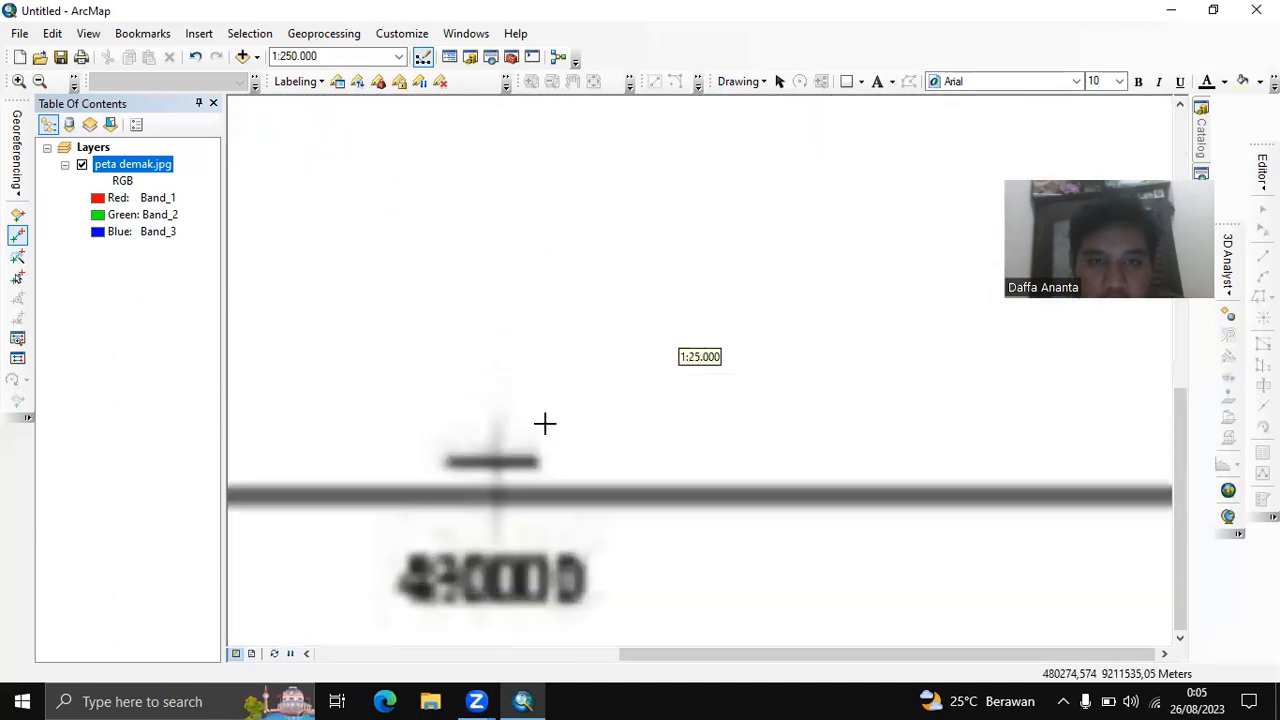
scroll(594, 304, "up", 4)
scroll(586, 386, "up", 2)
left_click(586, 387)
Assign the coordinates X 480000 and Y 9210000 to the second control point
right_click(586, 387)
left_click(671, 406)
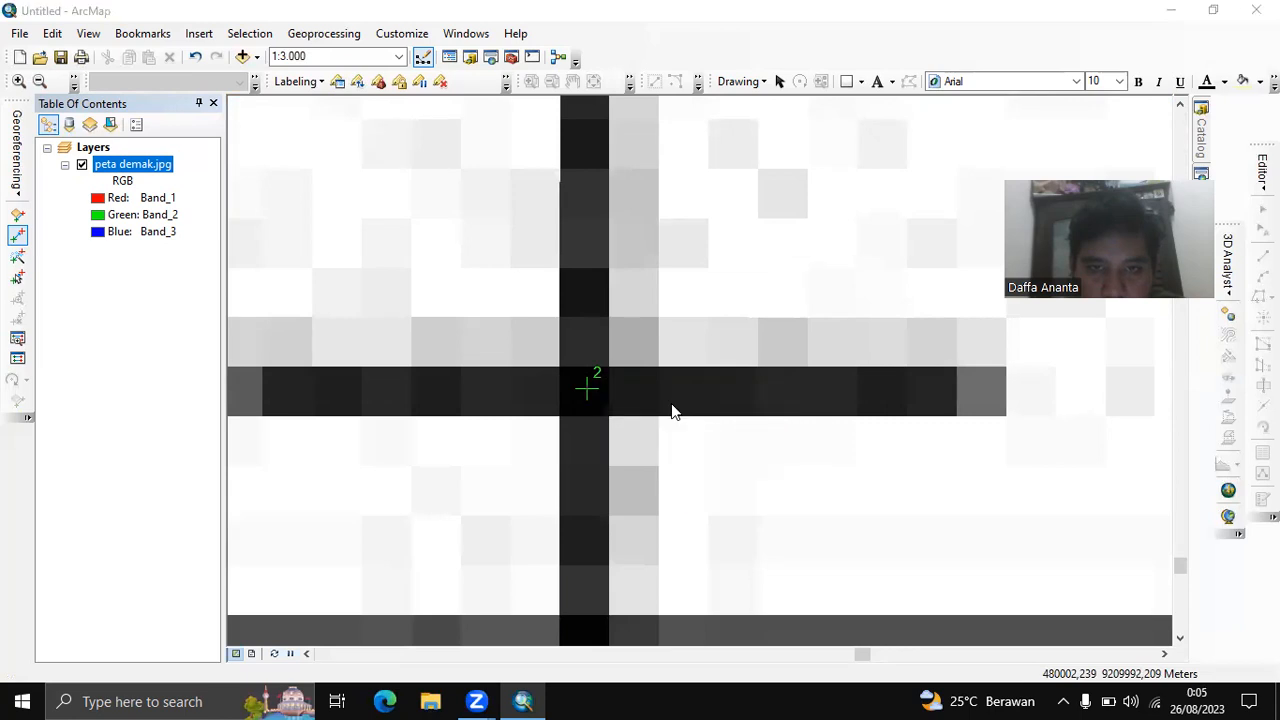
key("BackSpace")
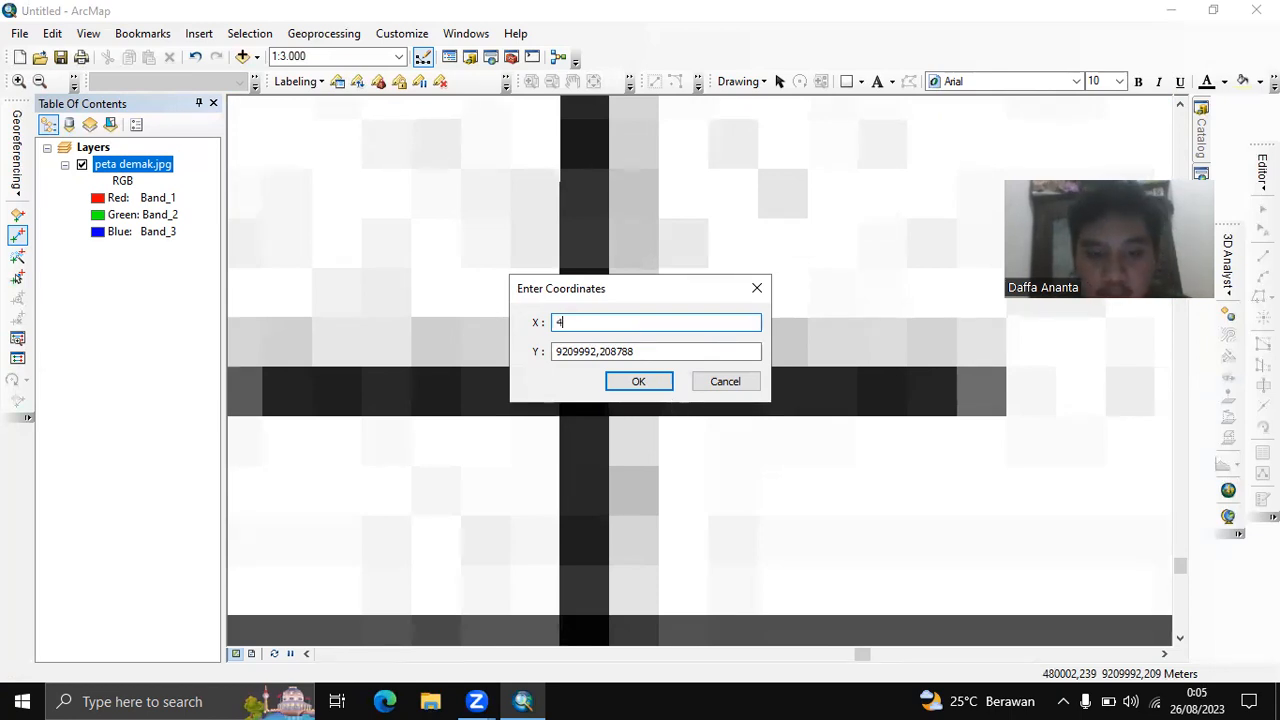
type("480000")
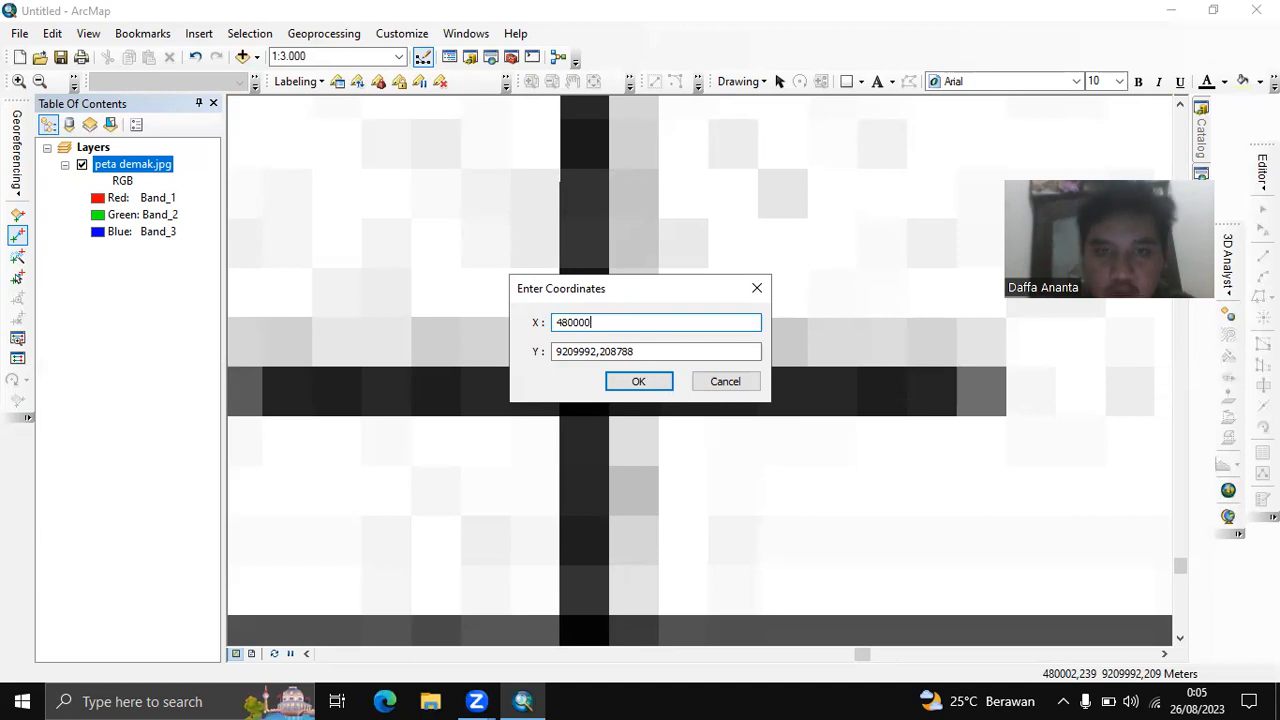
left_click_drag(750, 351, 545, 337)
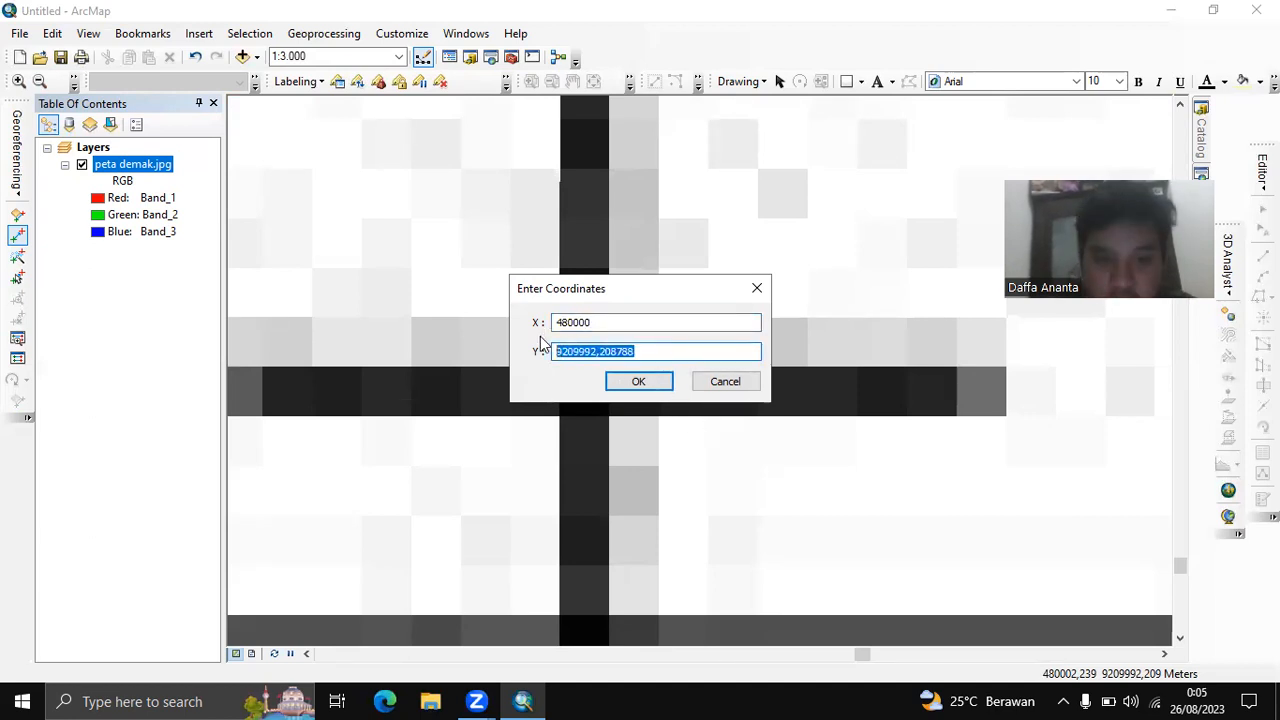
type("9210000")
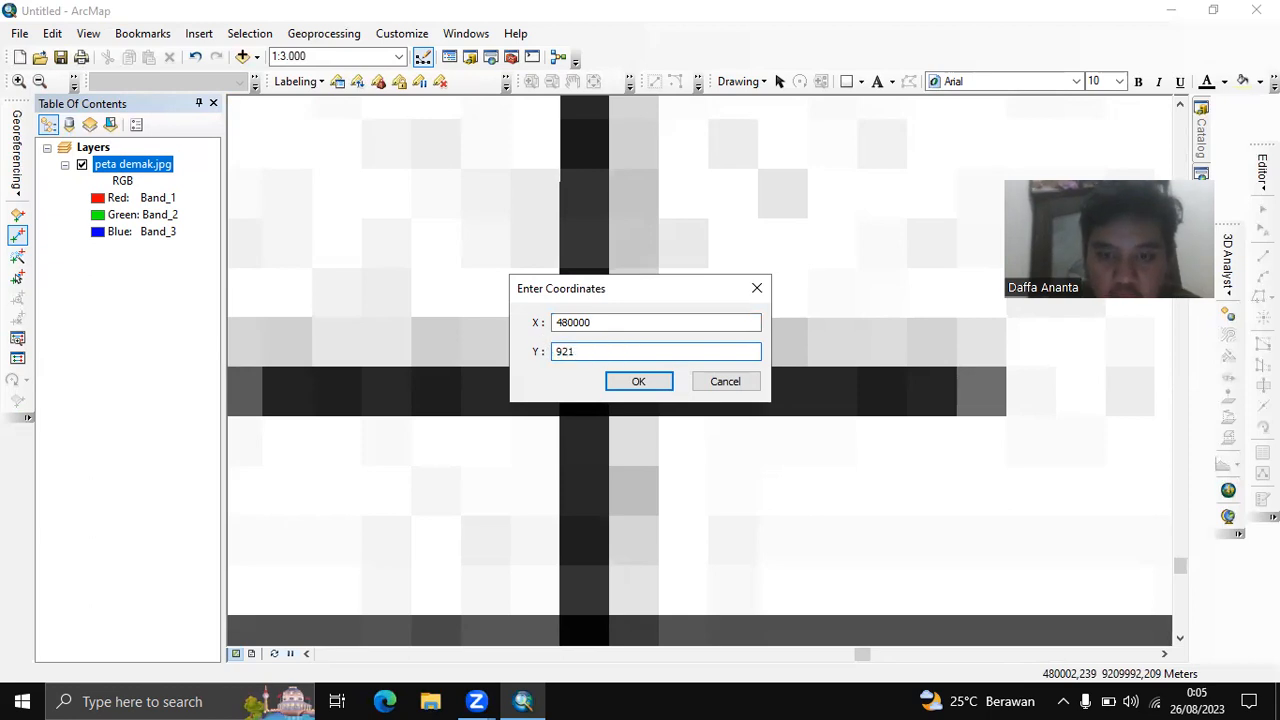
left_click(647, 384)
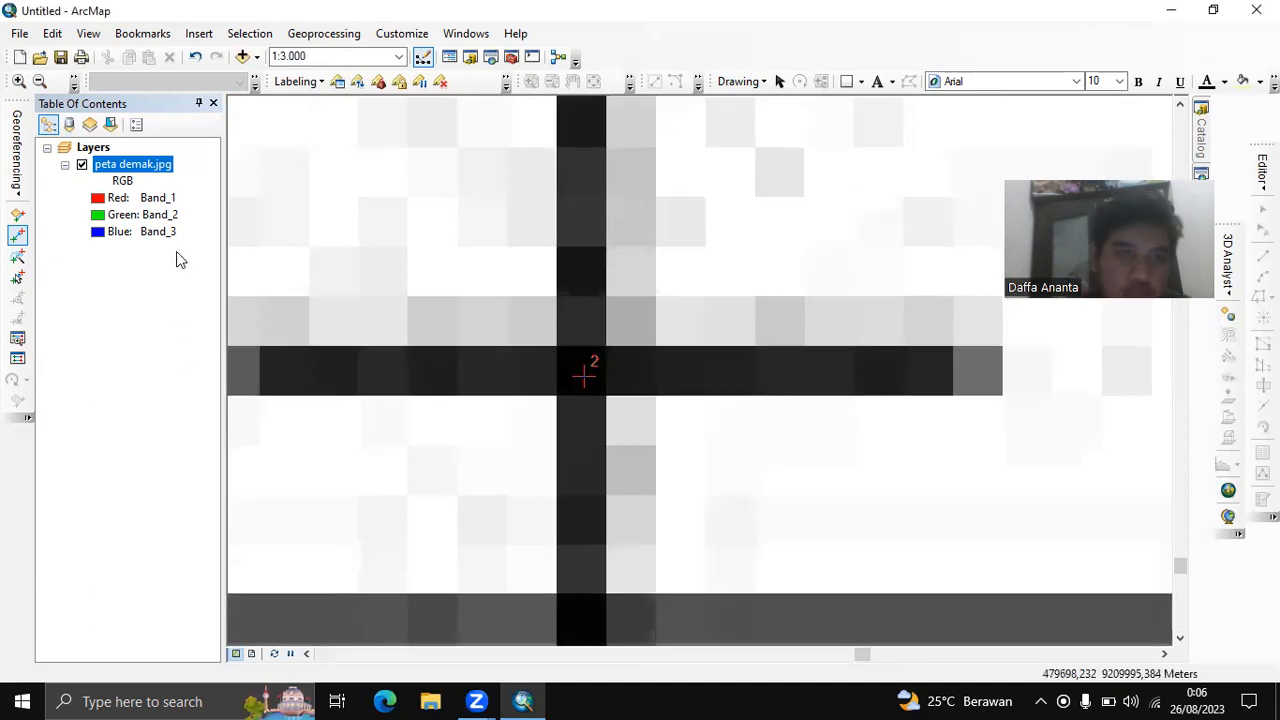
Zoom to the full extent of peta demak.jpg and update its georeferencing to save the control point alignment
right_click(107, 163)
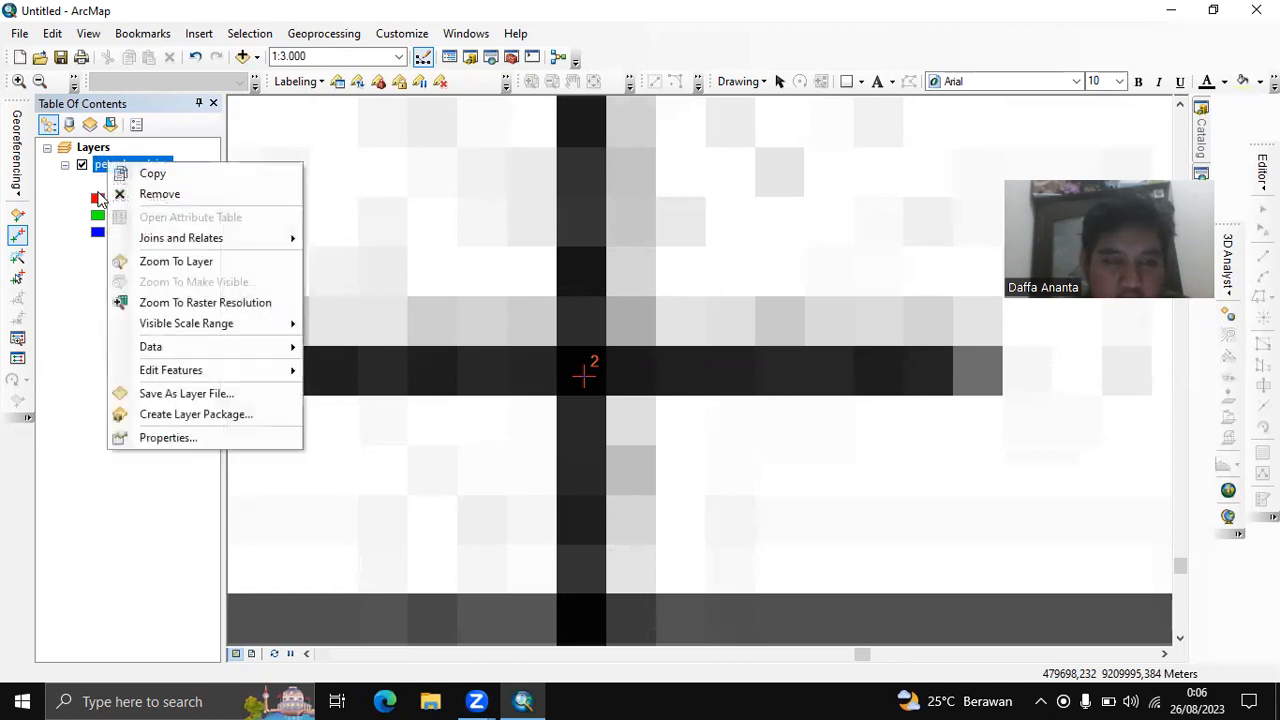
left_click(201, 264)
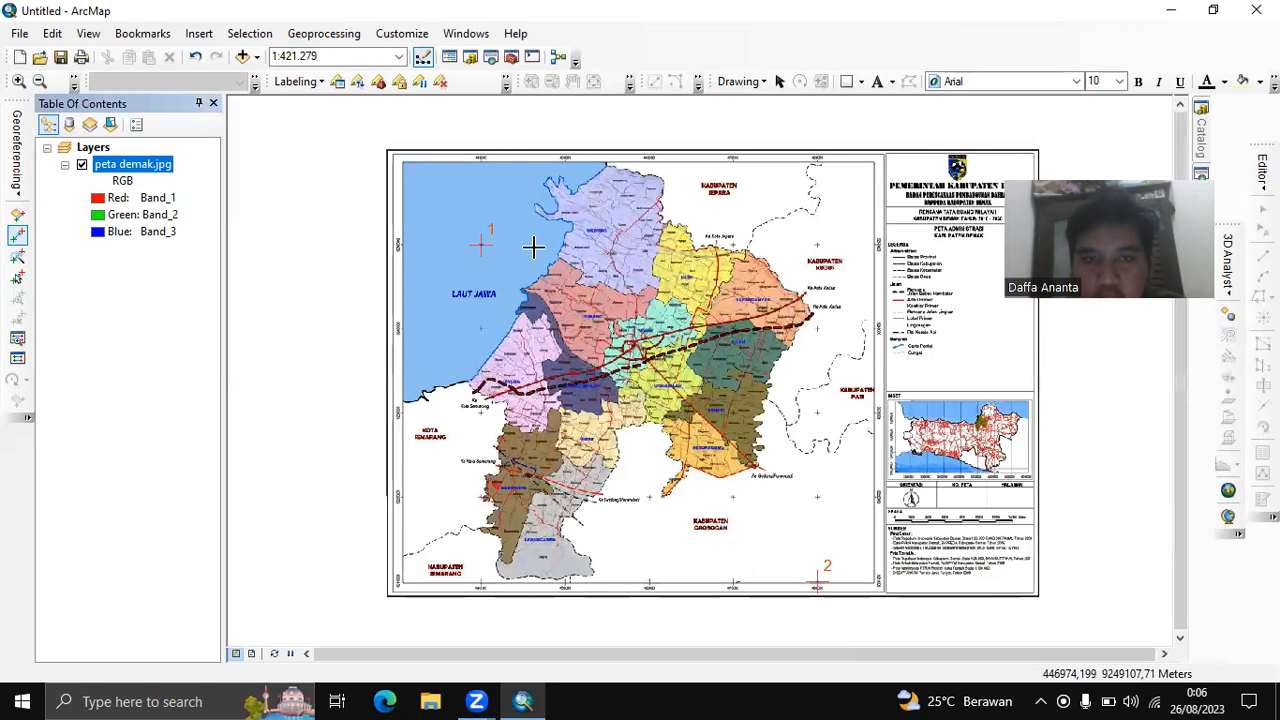
left_click(14, 155)
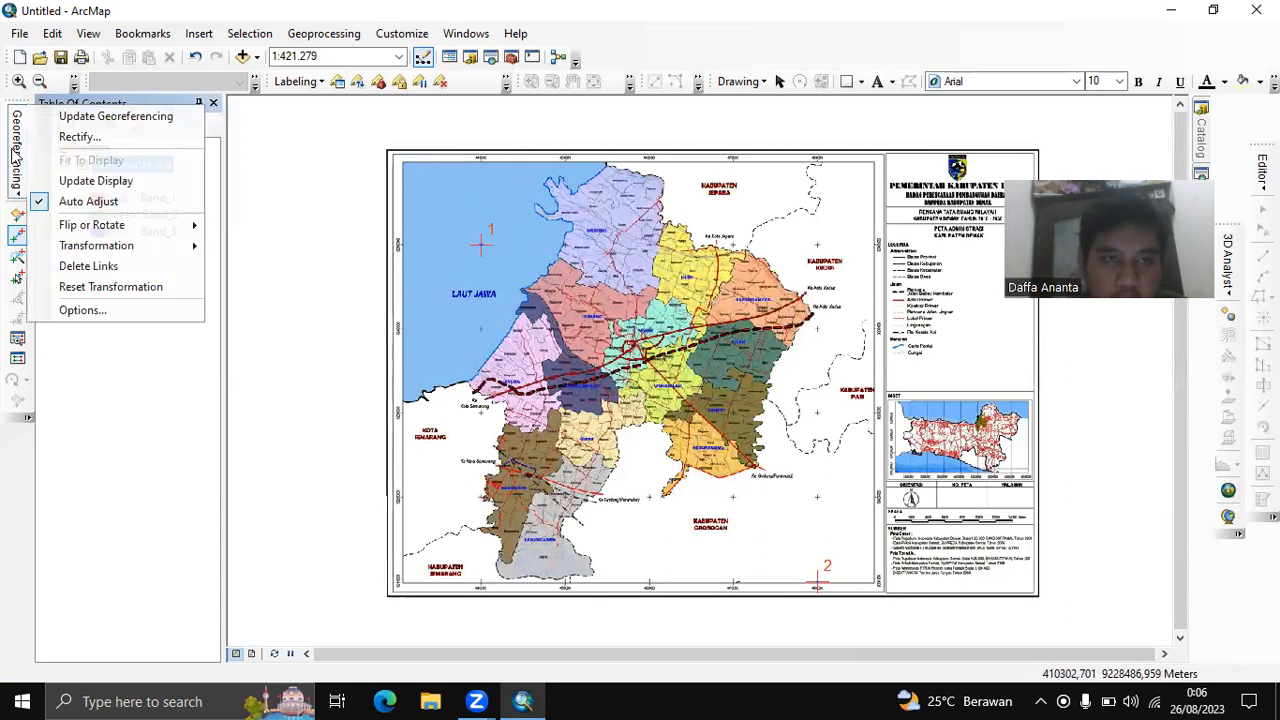
left_click(142, 116)
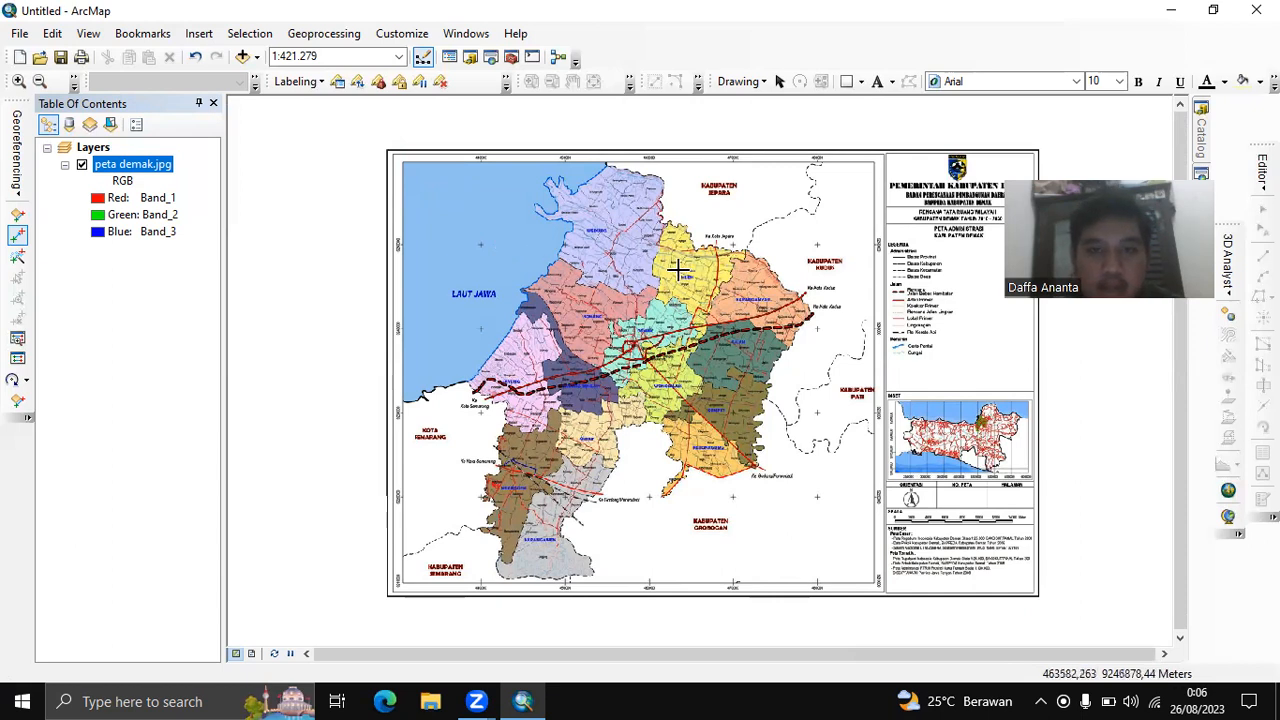
scroll(676, 270, "down", 2)
scroll(676, 270, "down", 2)
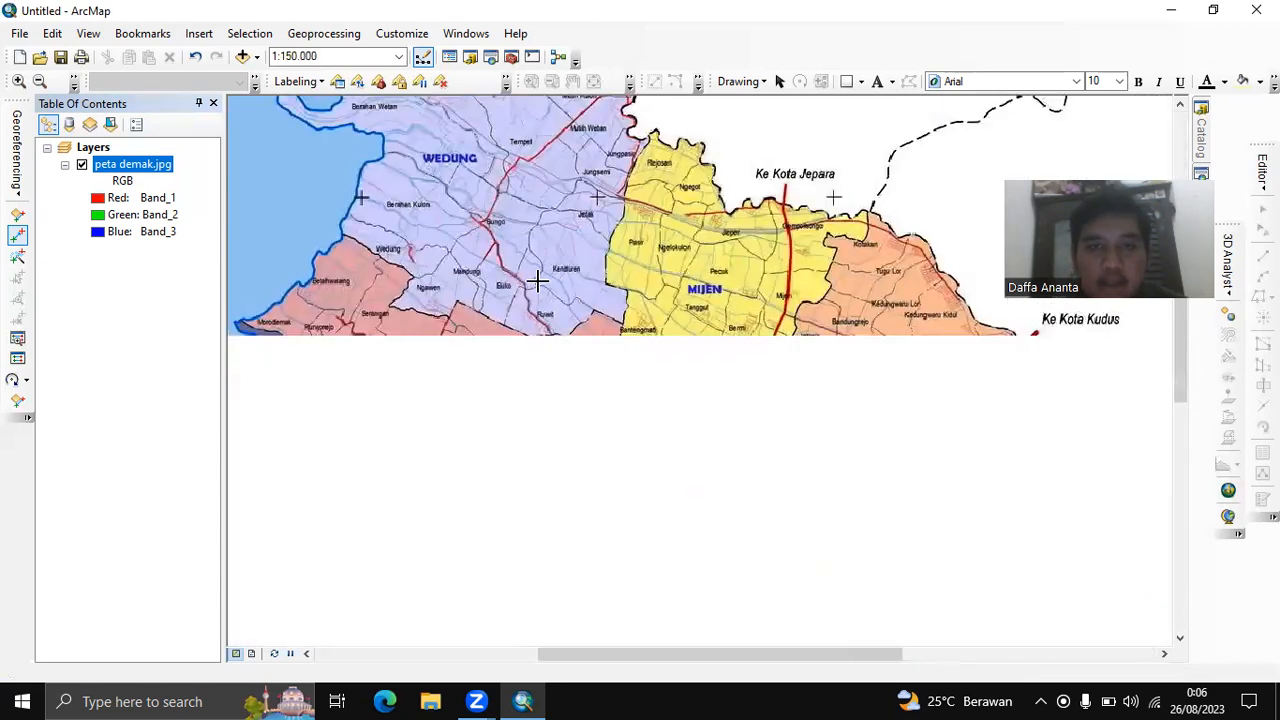
scroll(557, 333, "down", 1)
scroll(557, 333, "up", 1)
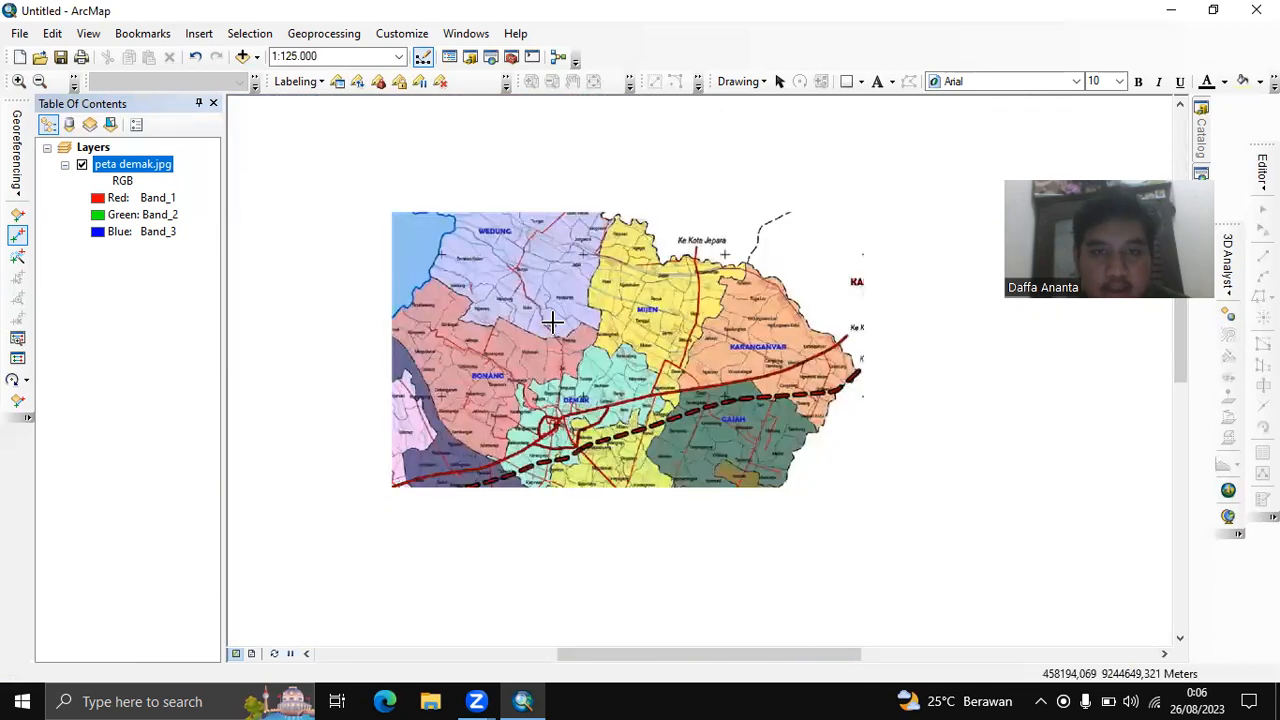
left_click_drag(552, 322, 593, 377)
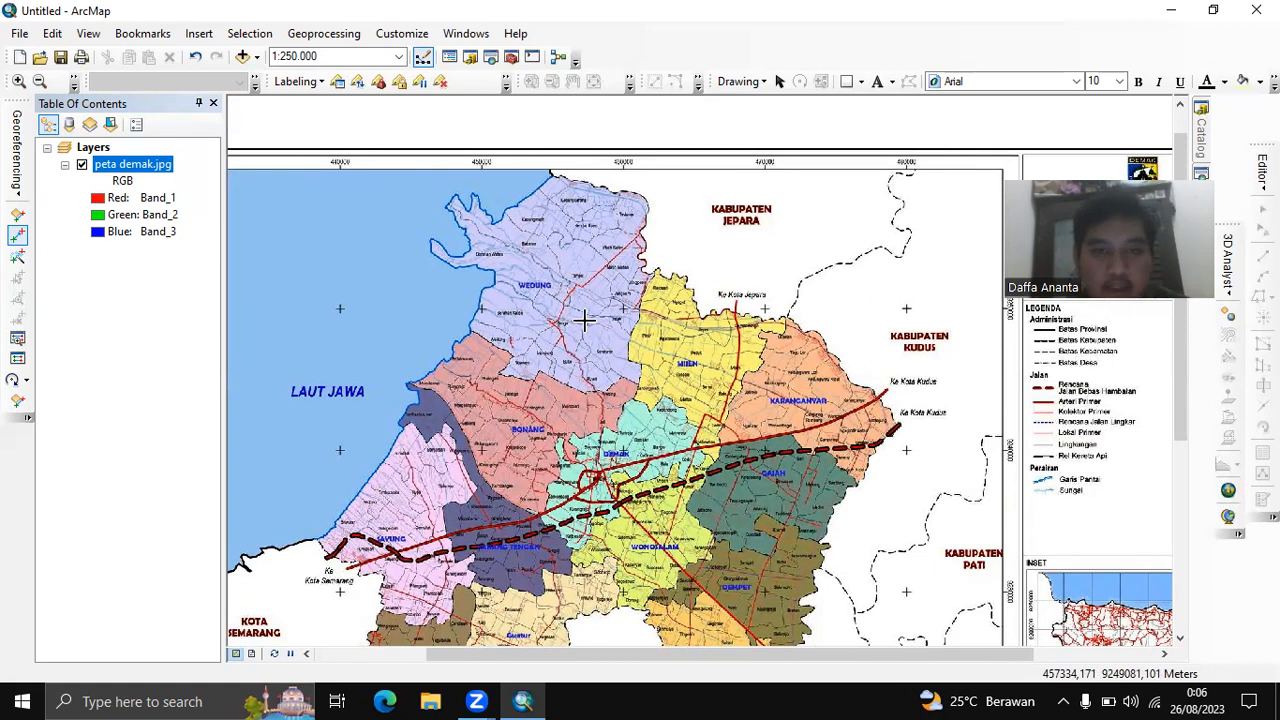
scroll(584, 320, "down", 2)
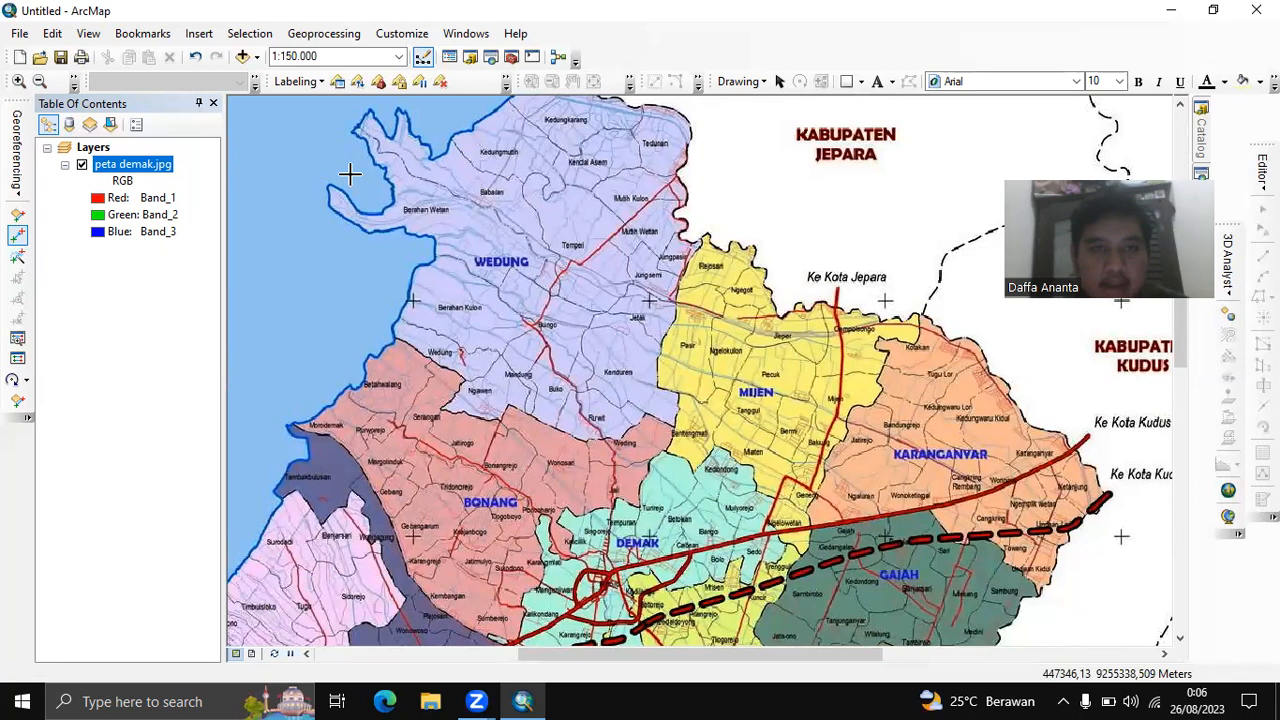
Start a new shapefile in the connected D:\Aplikasi Praktikum SIL\Arcmap folder, named Batas Administrasi, with the feature type Polygon
left_click(470, 57)
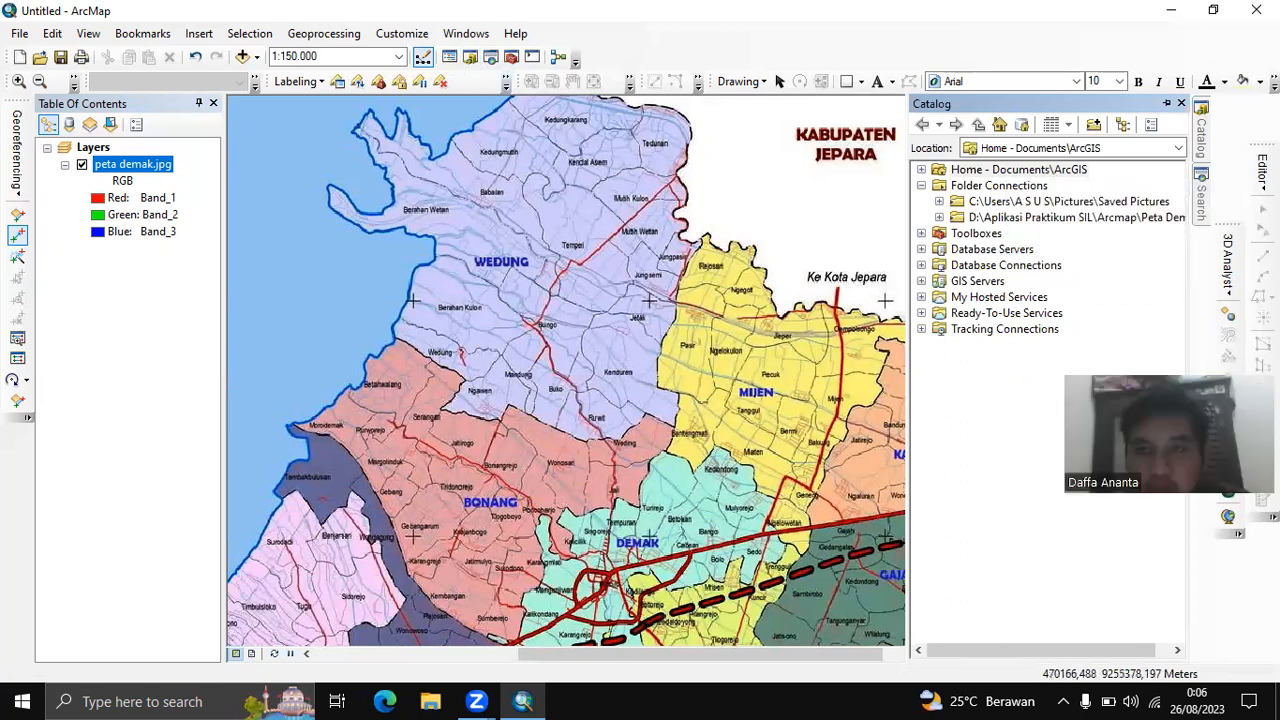
right_click(1040, 219)
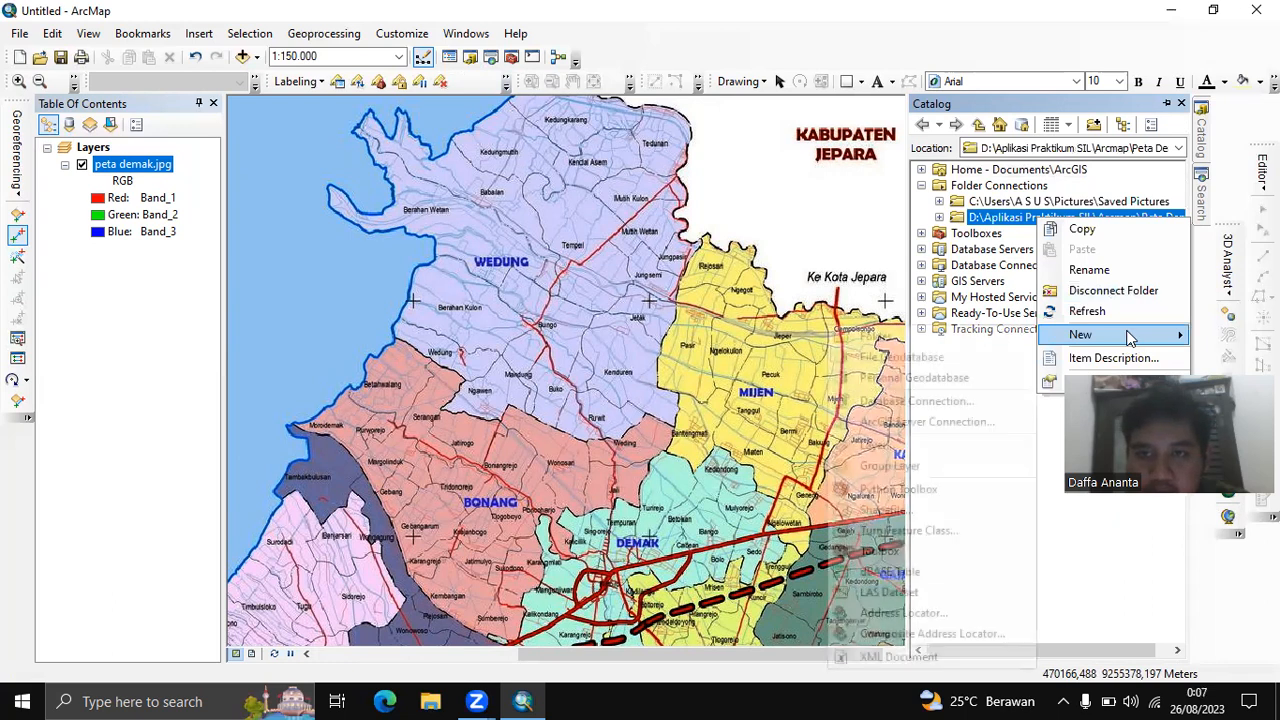
mouse_move(1128, 338)
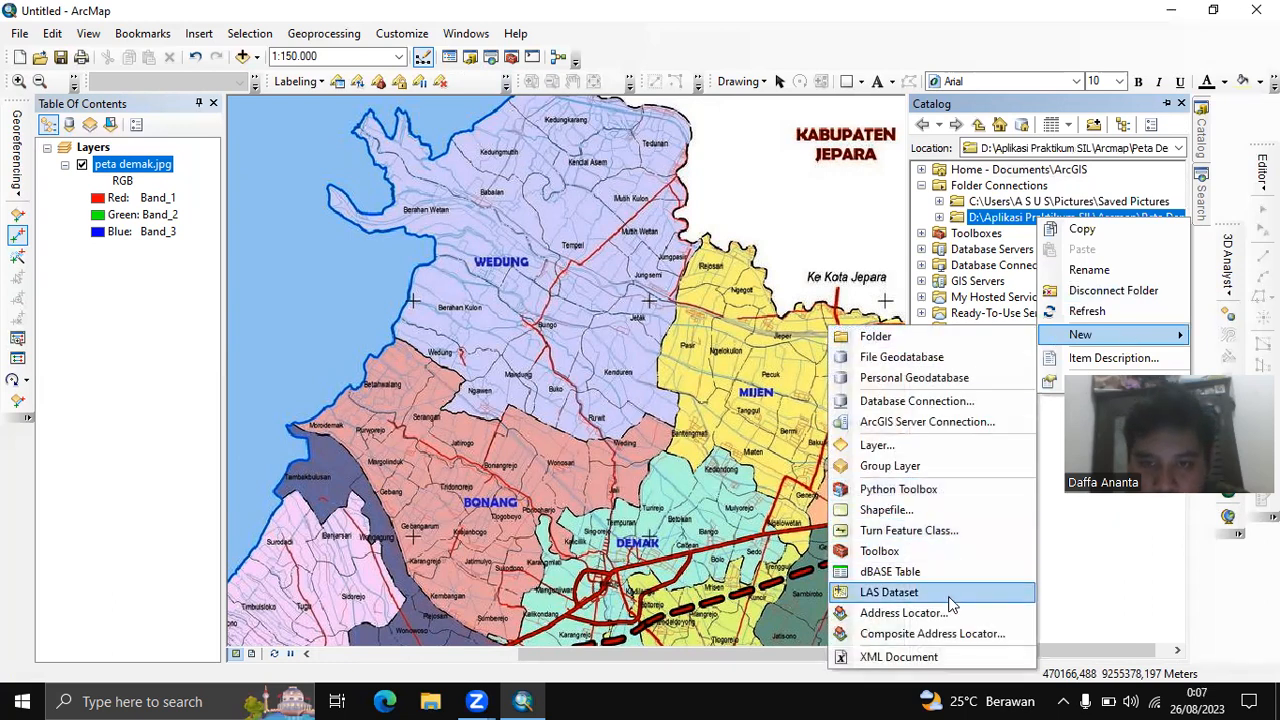
left_click(951, 516)
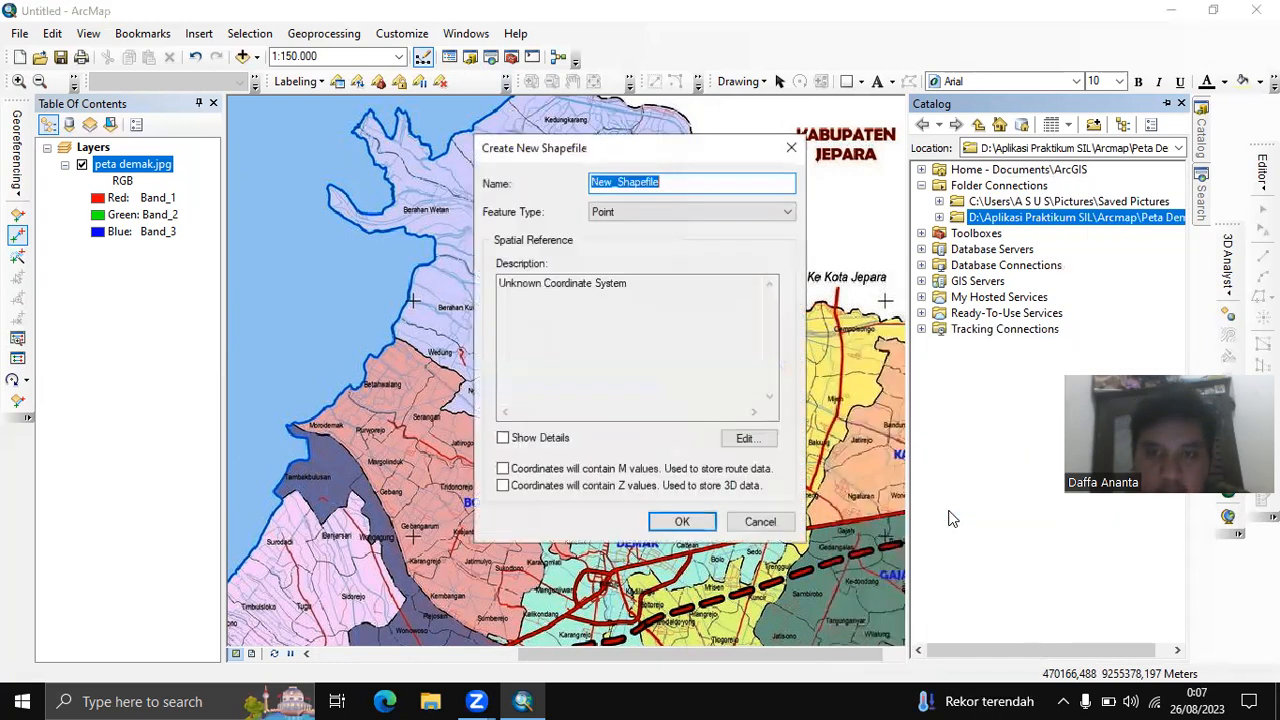
key("BackSpace")
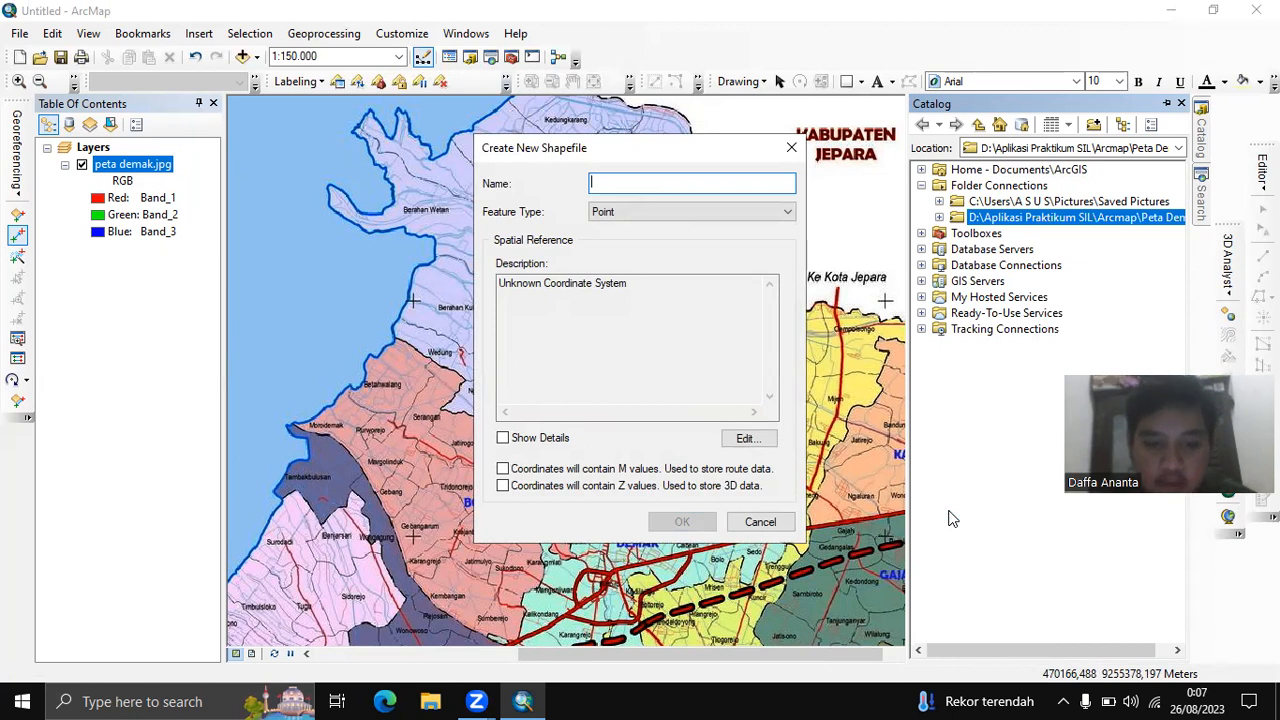
type("bT")
key("BackSpace")
type("Batas Administrasi")
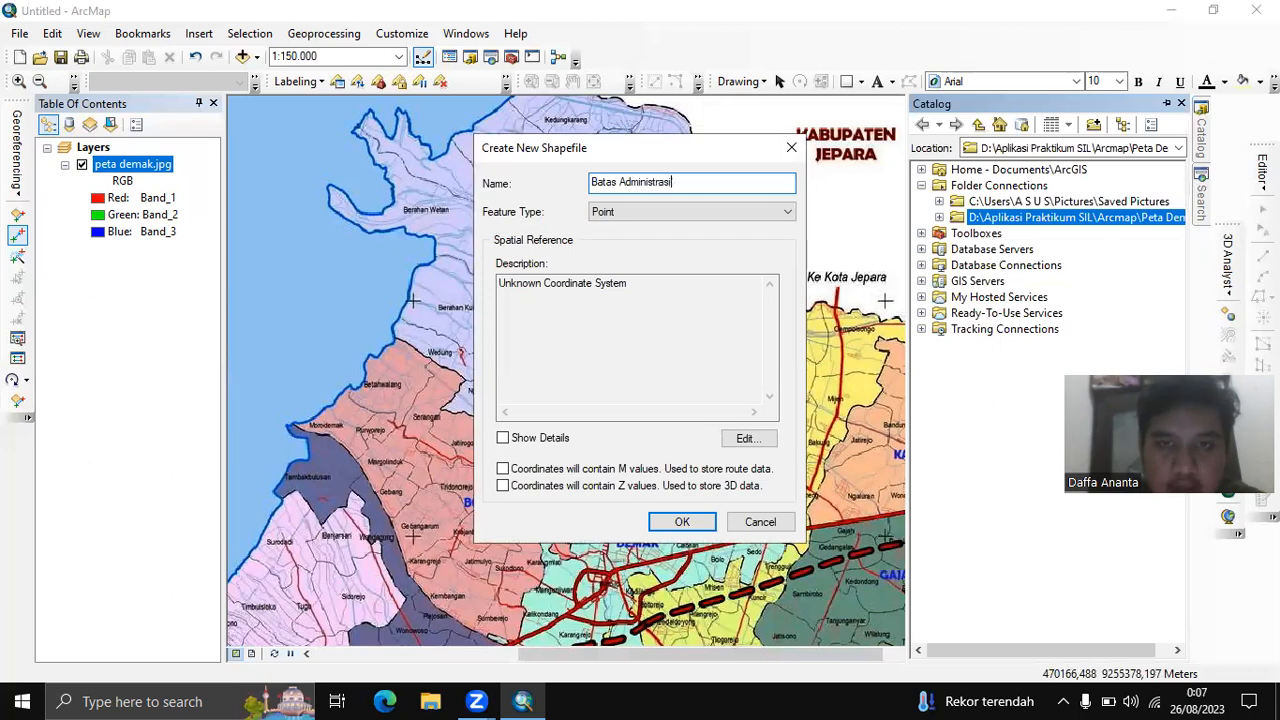
left_click(638, 210)
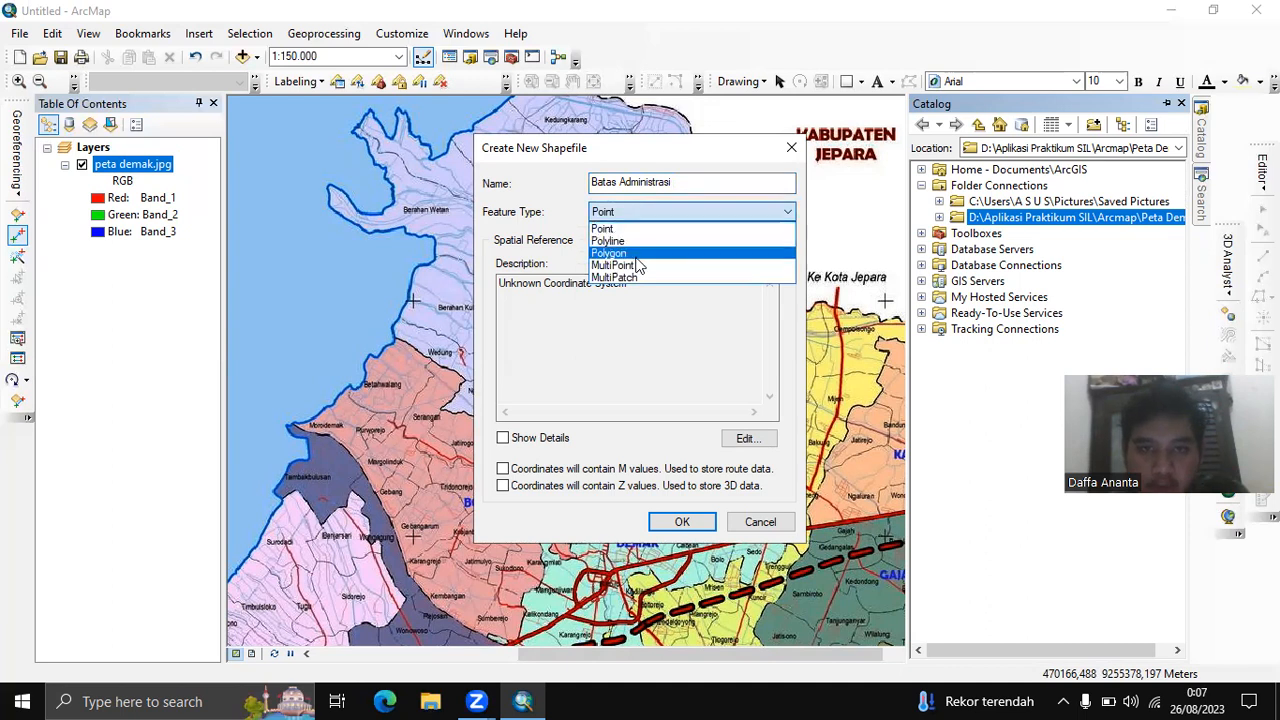
left_click(637, 255)
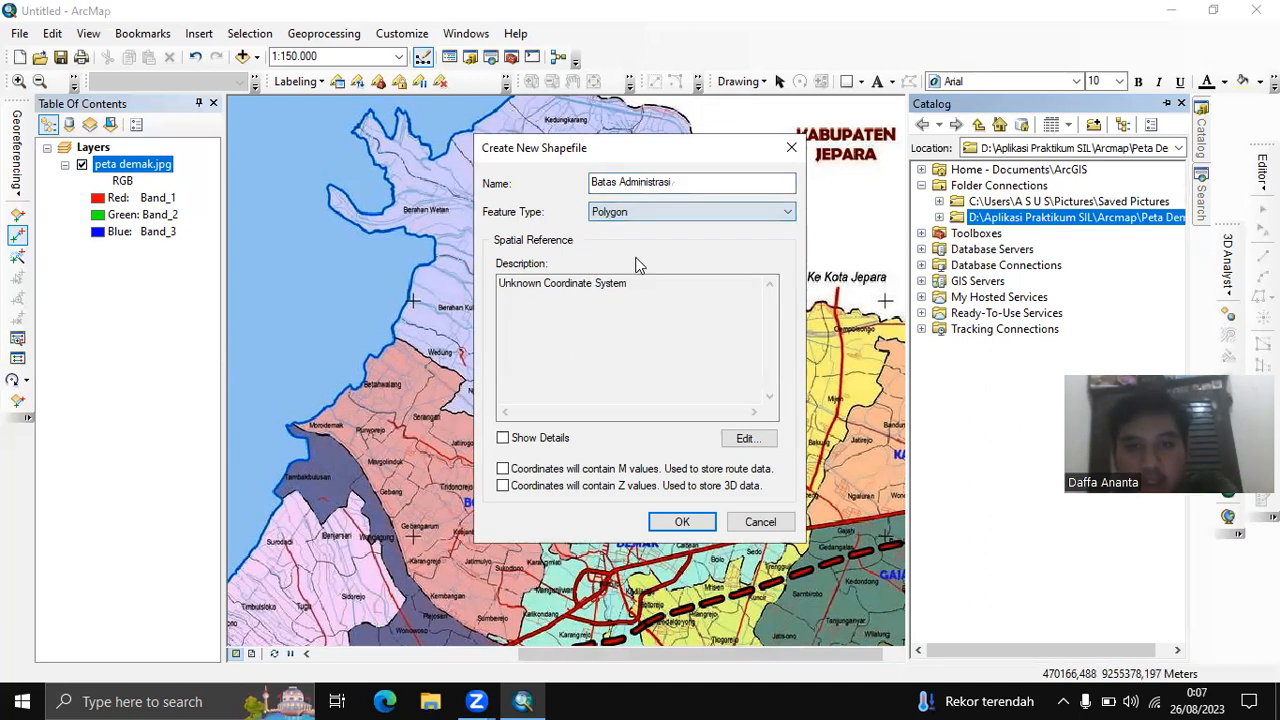
Assign the favorite WGS 1984 UTM Zone 49S coordinate system to the new shapefile and create it
left_click(748, 440)
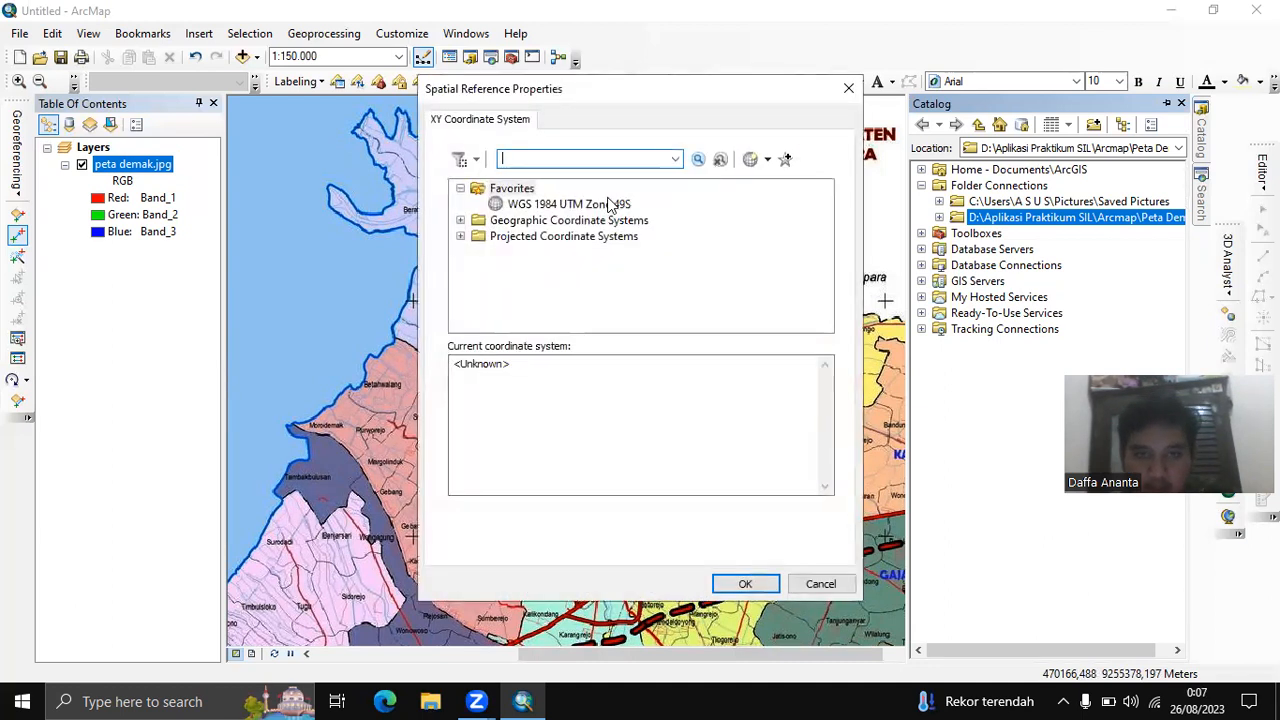
left_click(610, 205)
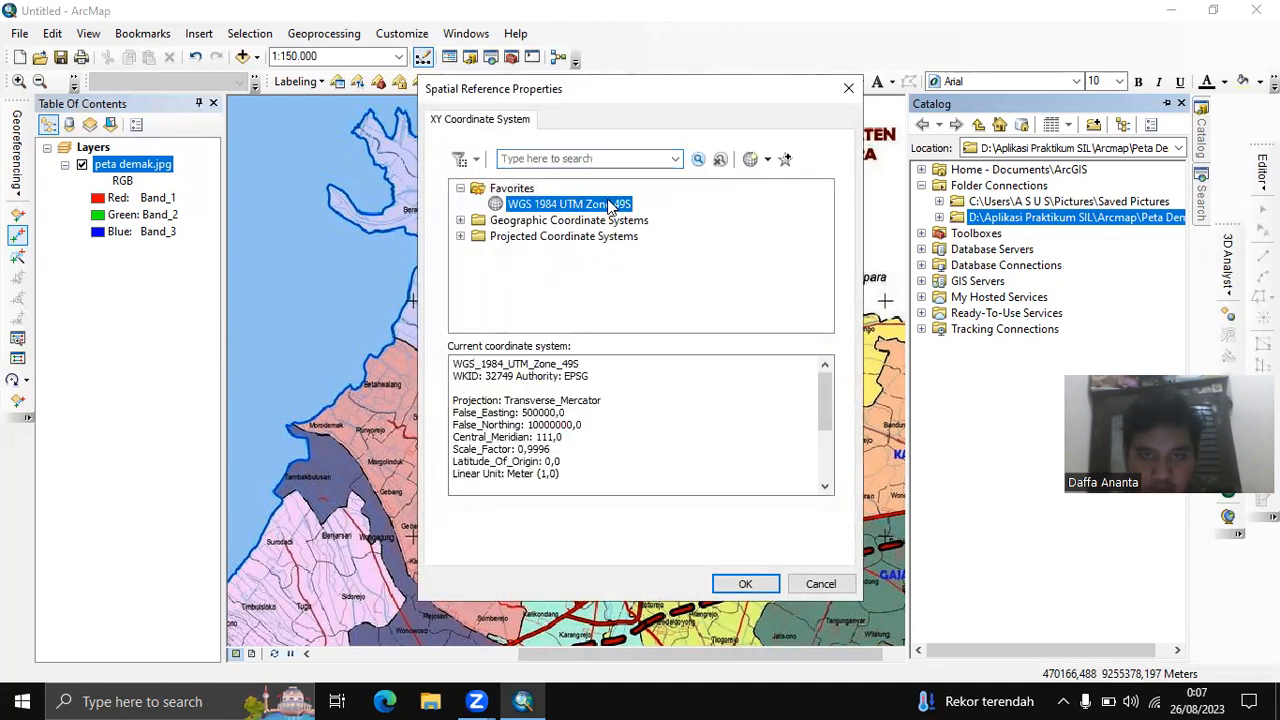
left_click(760, 586)
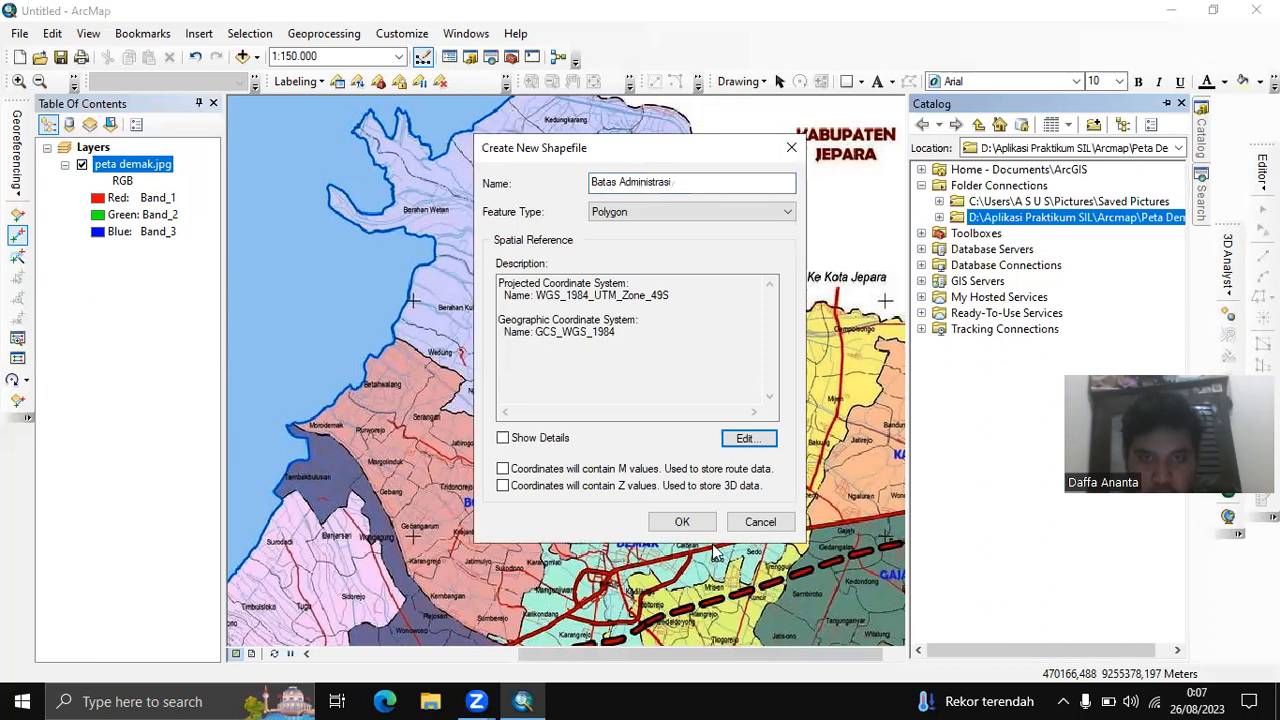
left_click(682, 522)
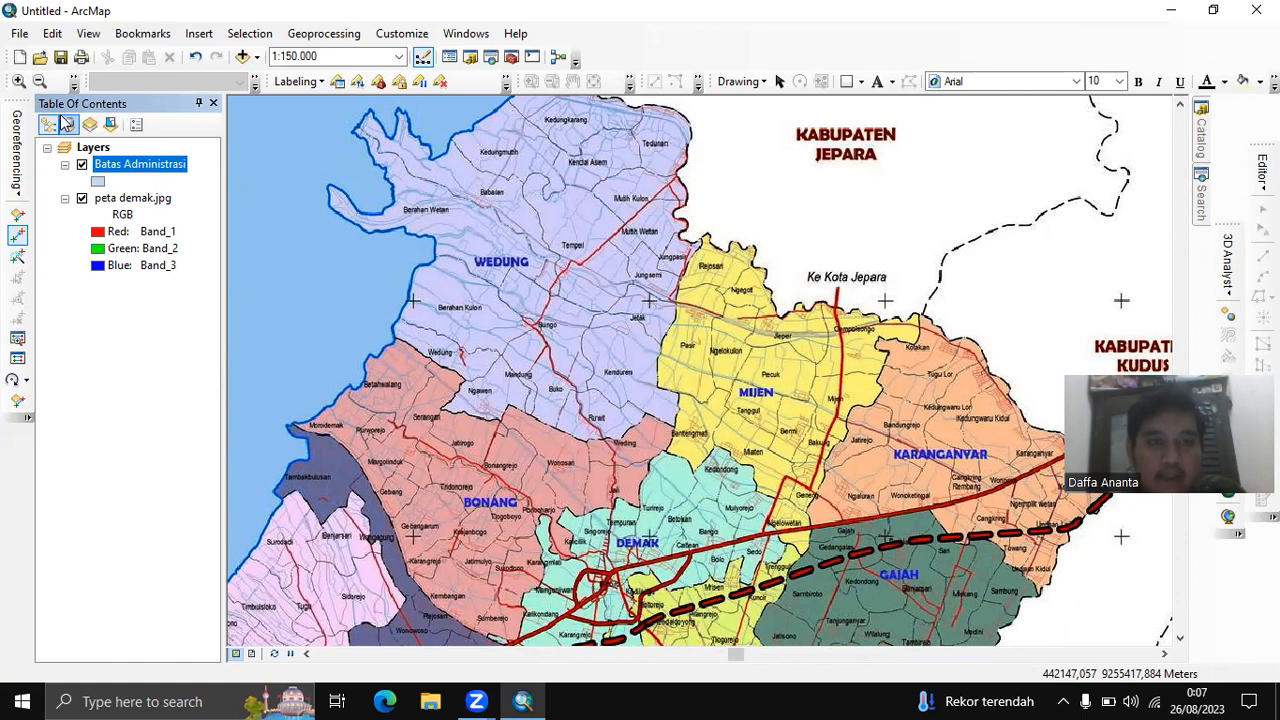
Start an editing session on the Batas Administrasi layer
right_click(138, 166)
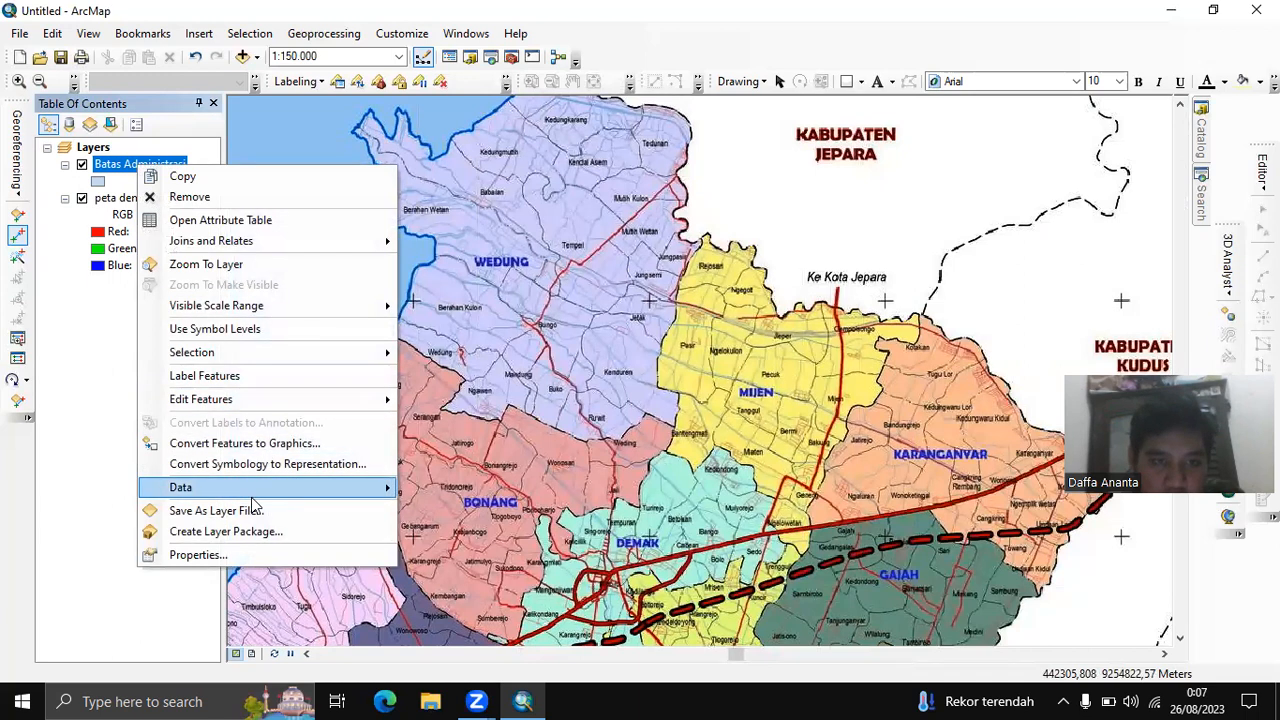
mouse_move(279, 403)
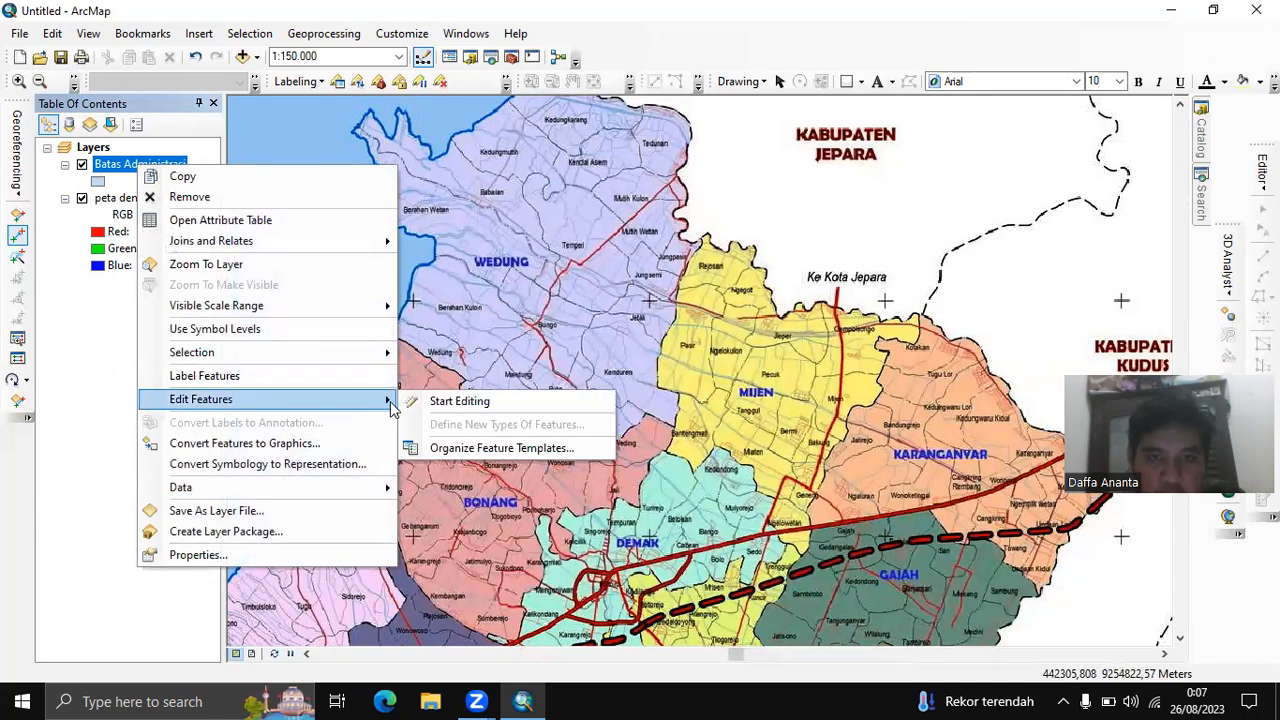
left_click(471, 402)
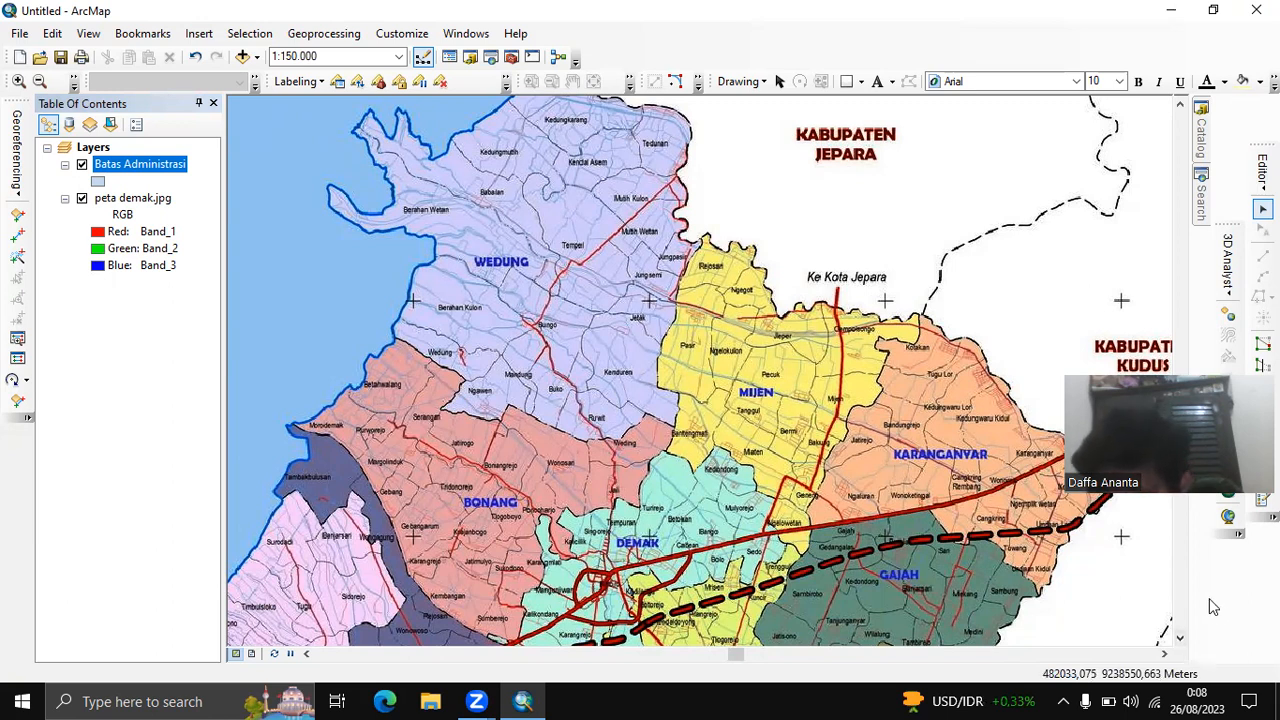
left_click(1238, 538)
left_click(1198, 540)
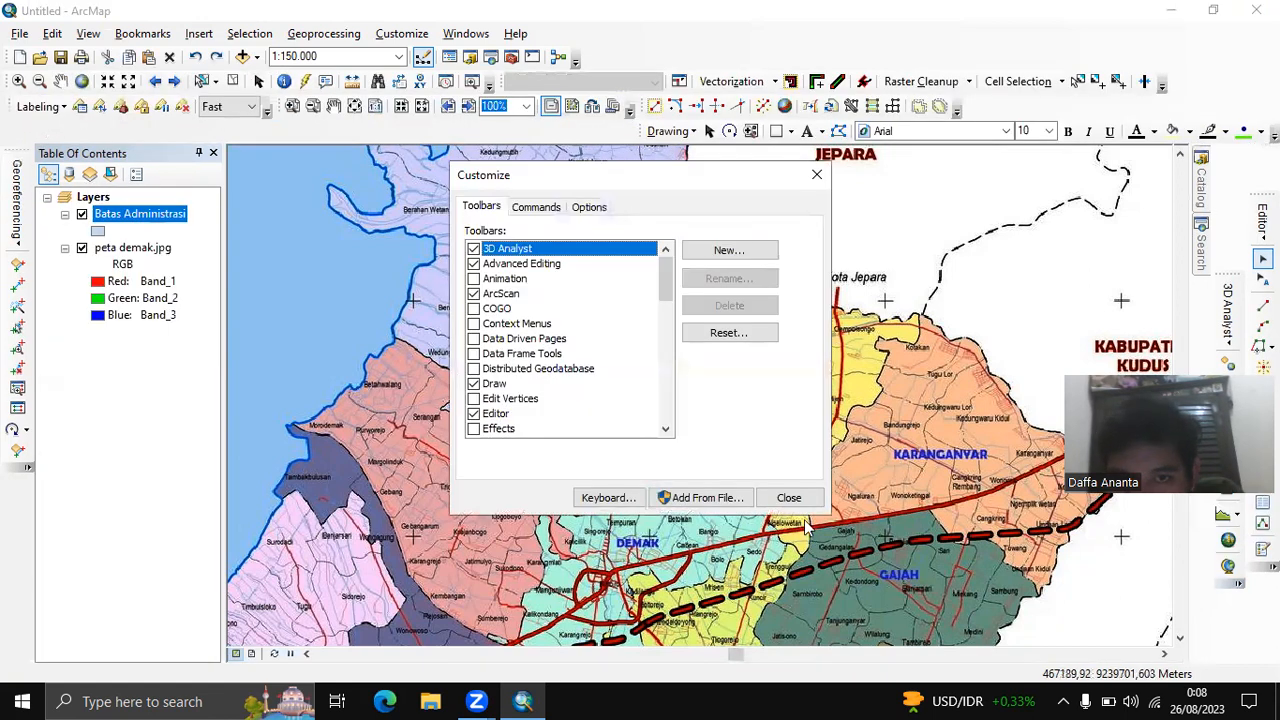
left_click(817, 177)
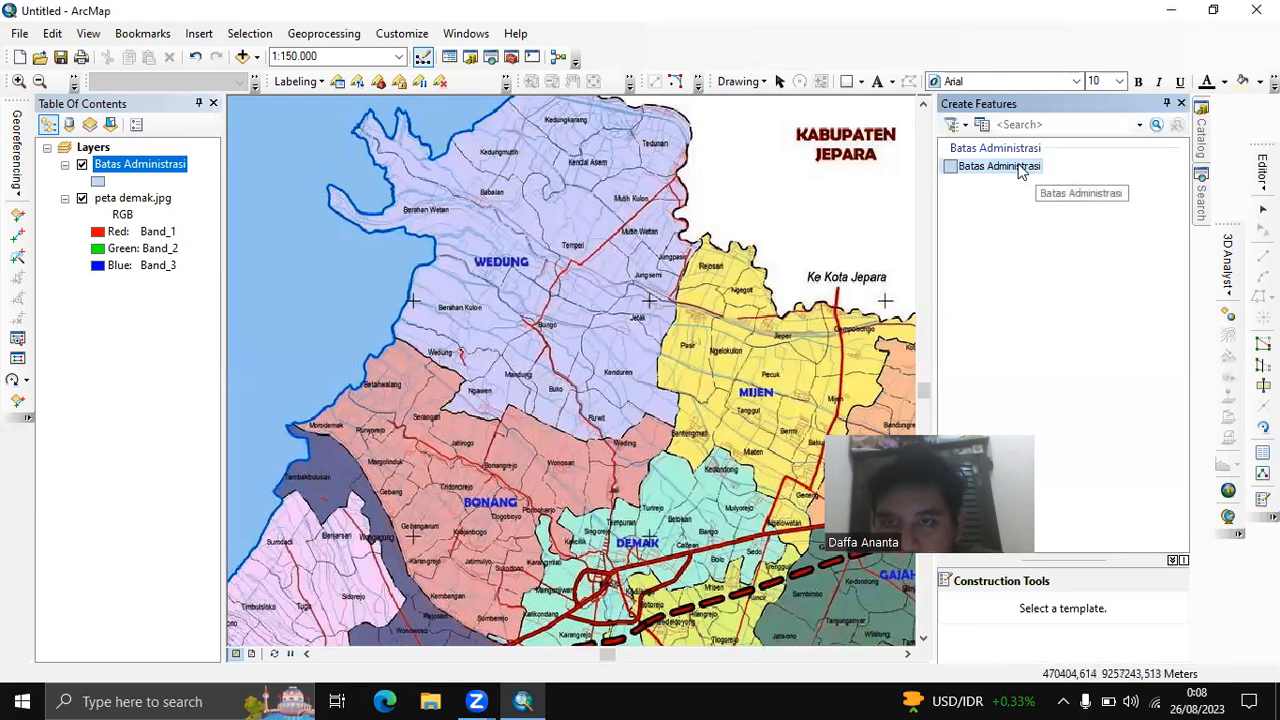
Digitize the combined outer boundary of the Wedung, Mijen and Bonang districts as one Batas Administrasi polygon, closing it at the northern coast
left_click(1021, 172)
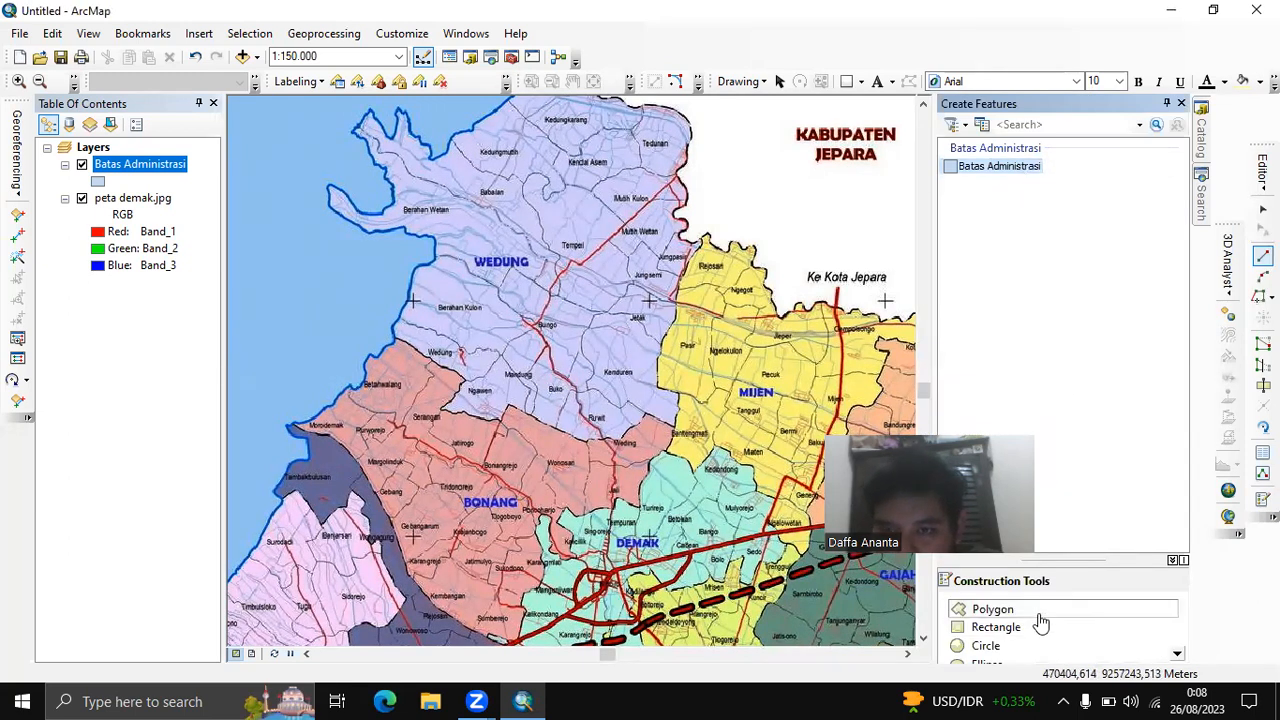
left_click(1181, 104)
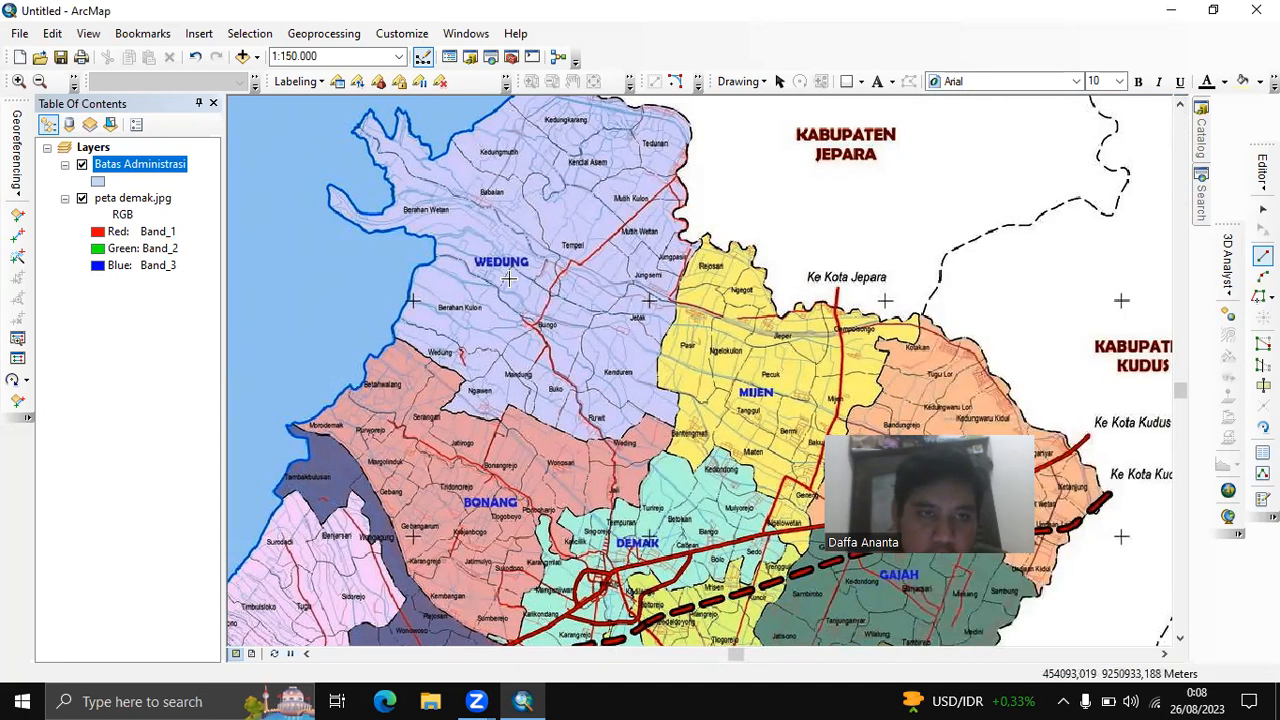
scroll(510, 280, "up", 5)
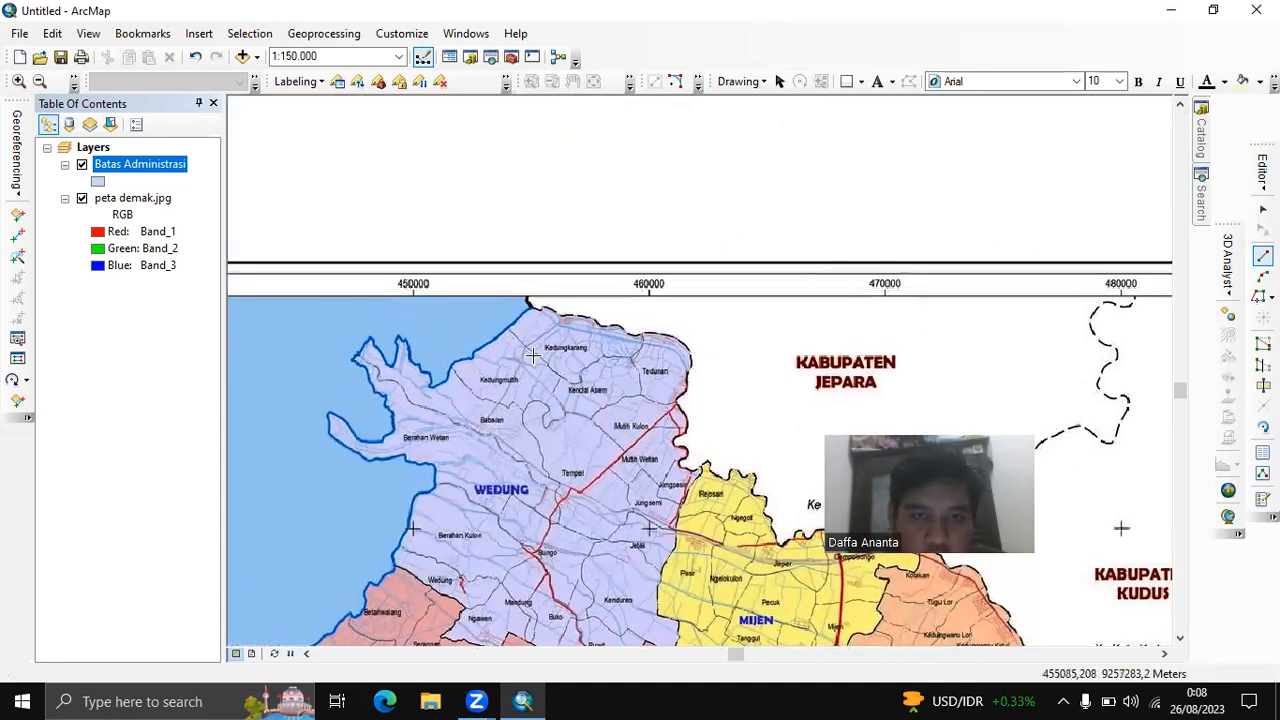
scroll(620, 458, "down", 2)
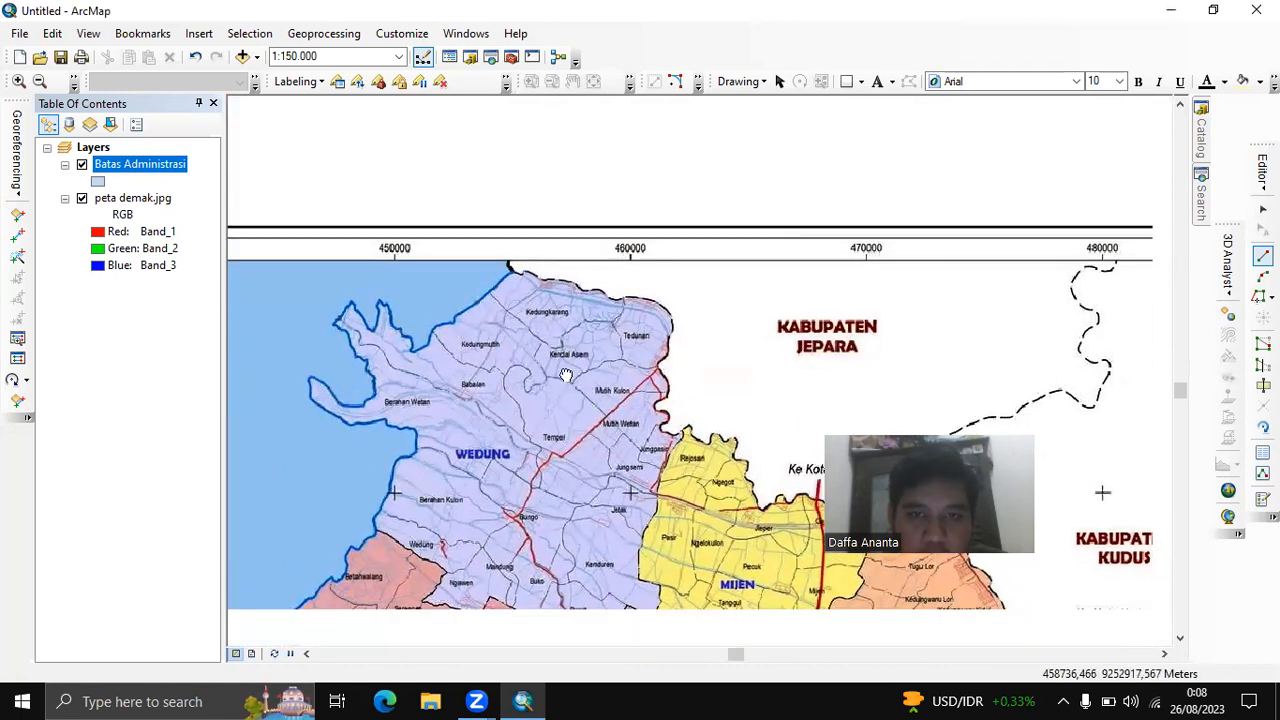
scroll(588, 481, "down", 4)
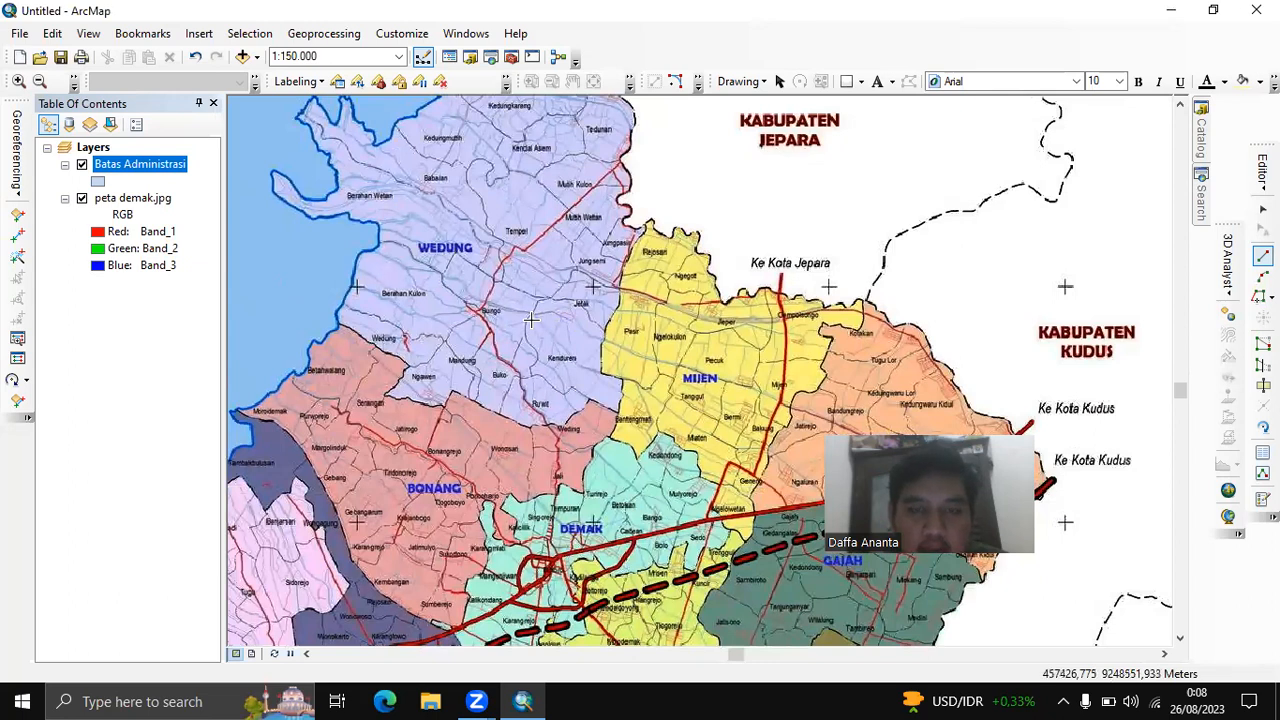
scroll(530, 322, "up", 2)
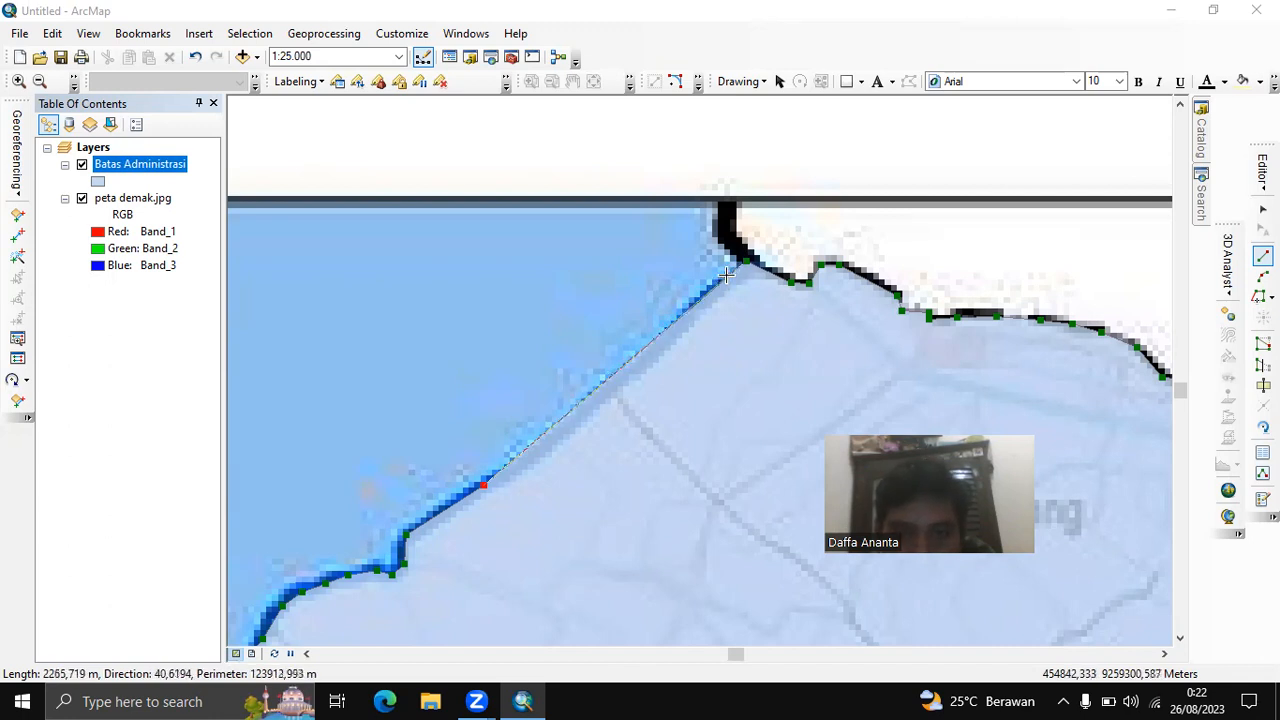
double_click(726, 273)
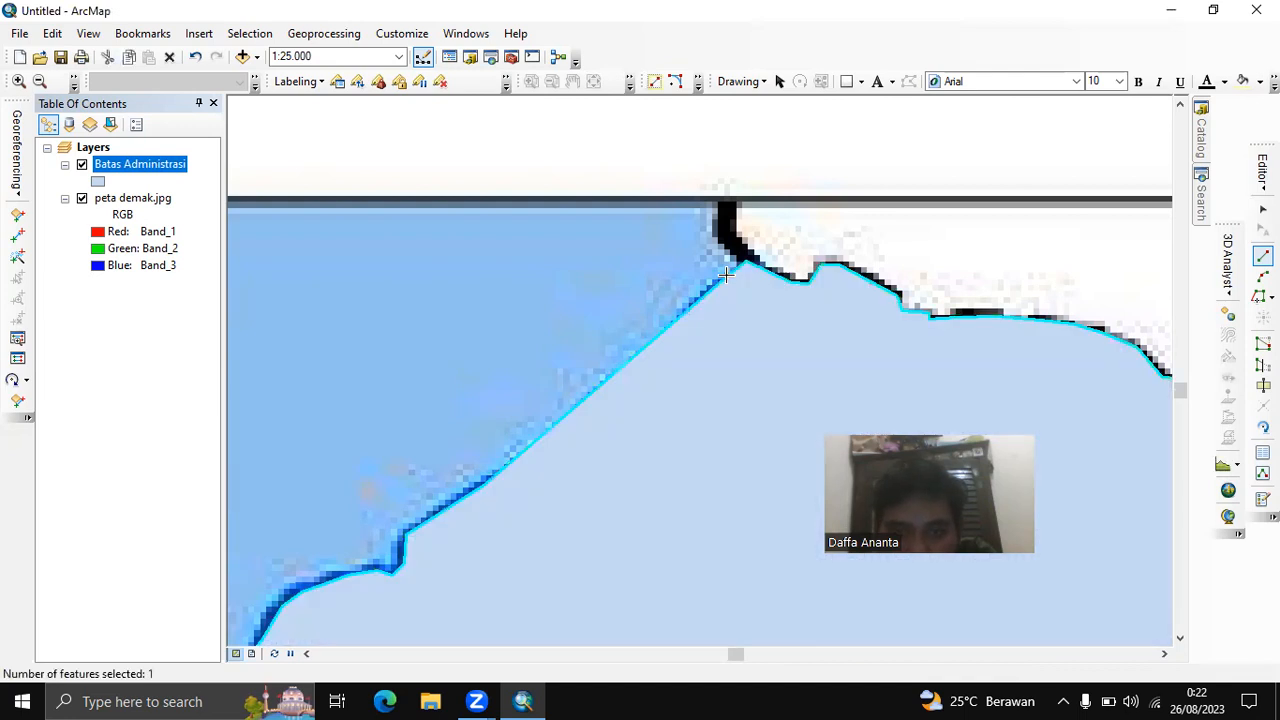
Change the Batas Administrasi layer symbol to Hollow
left_click(98, 178)
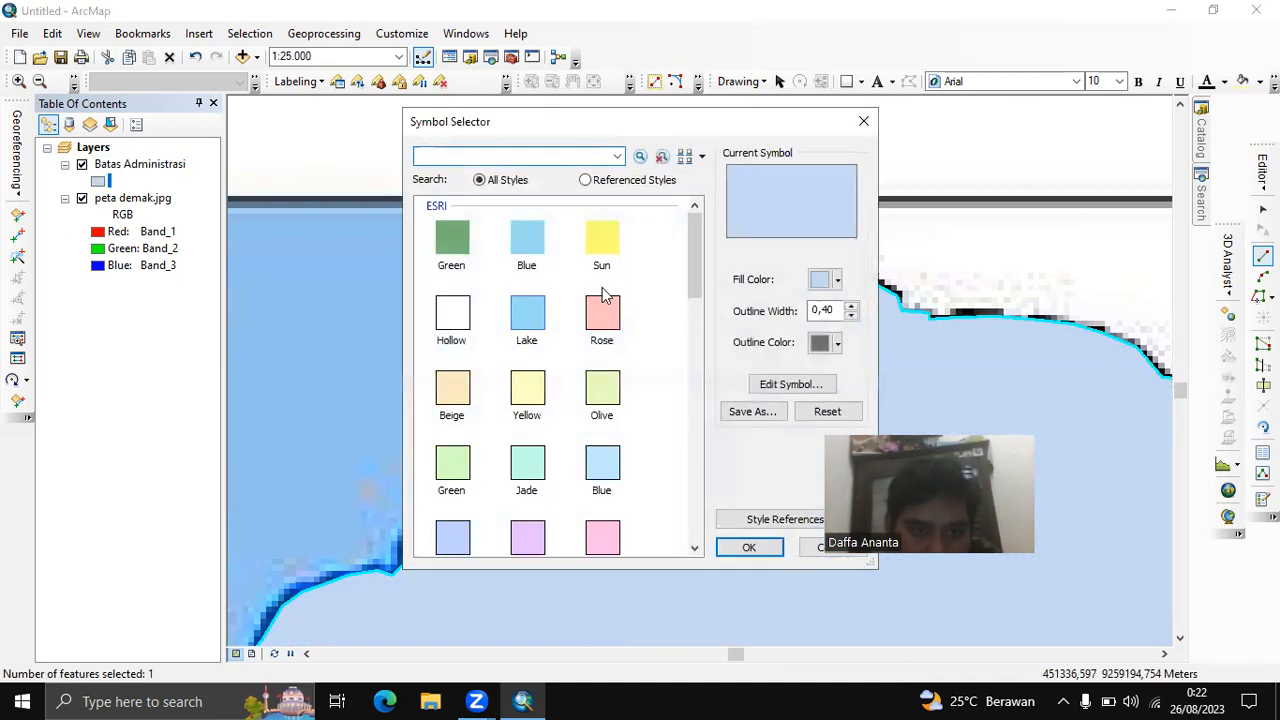
left_click(459, 318)
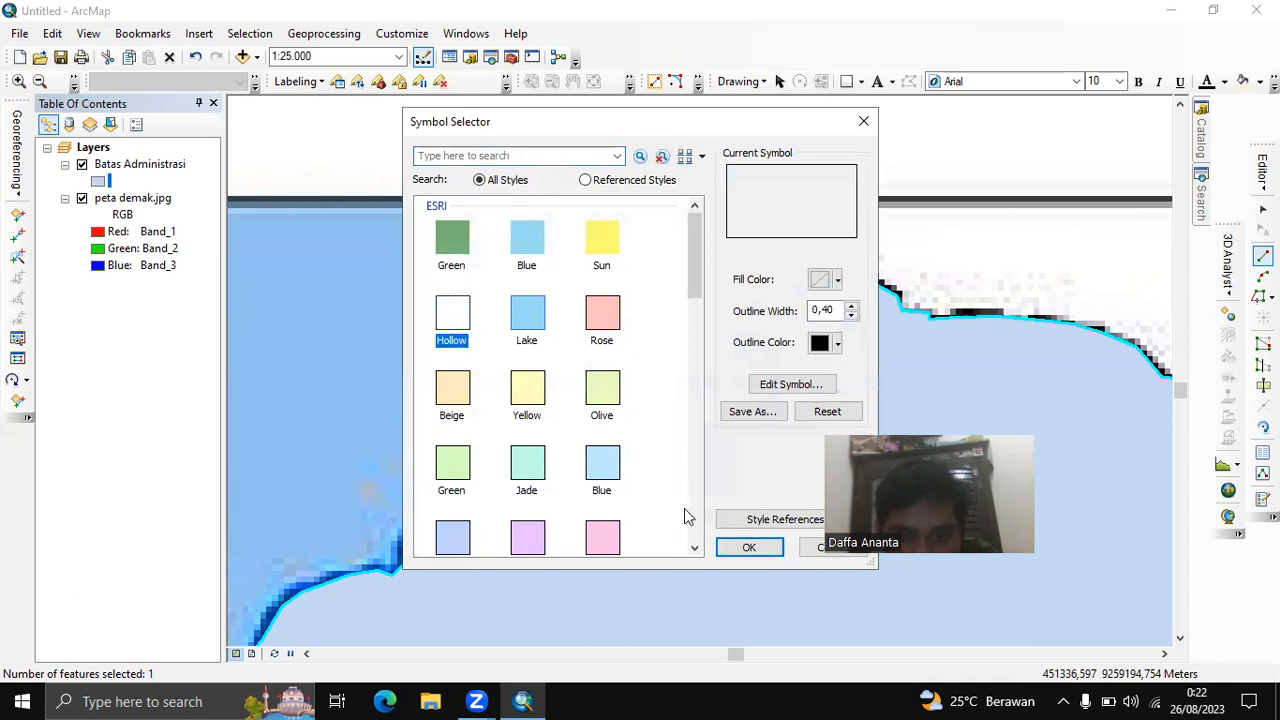
left_click(740, 545)
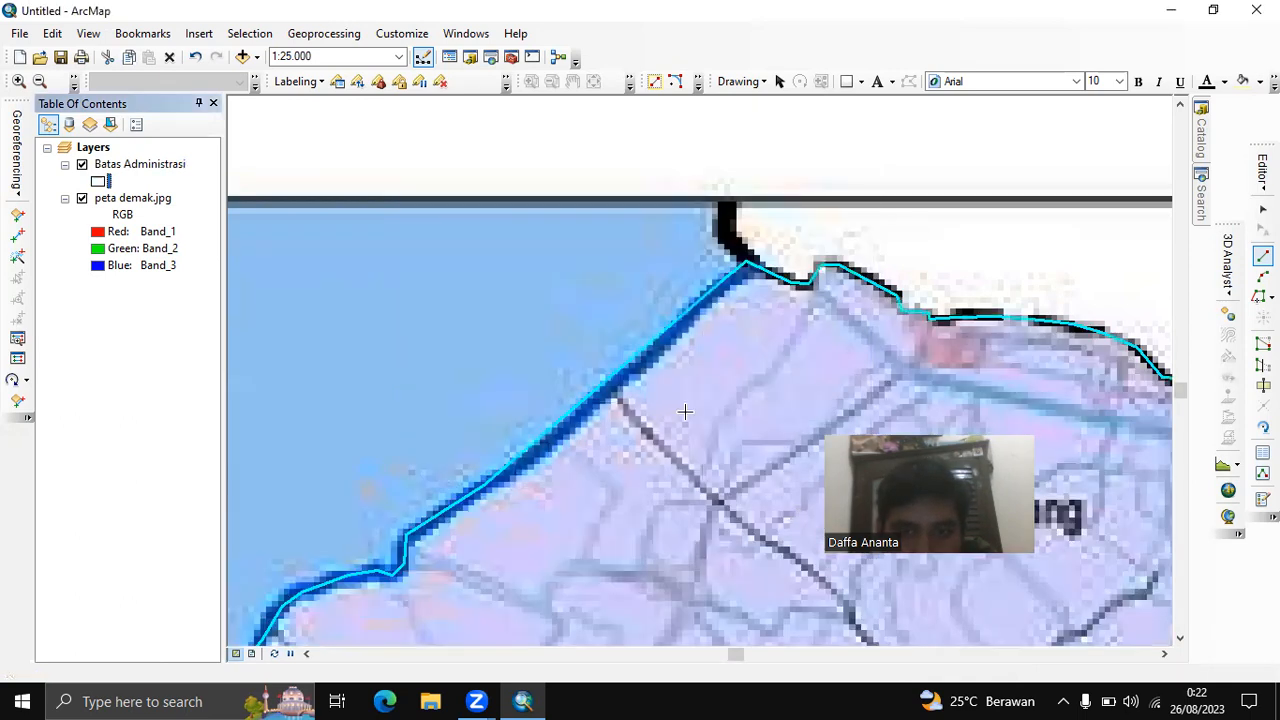
Examine the digitized outline against the scanned map, following it around the Wedung, Mijen and Bonang districts
left_click_drag(681, 413, 400, 374)
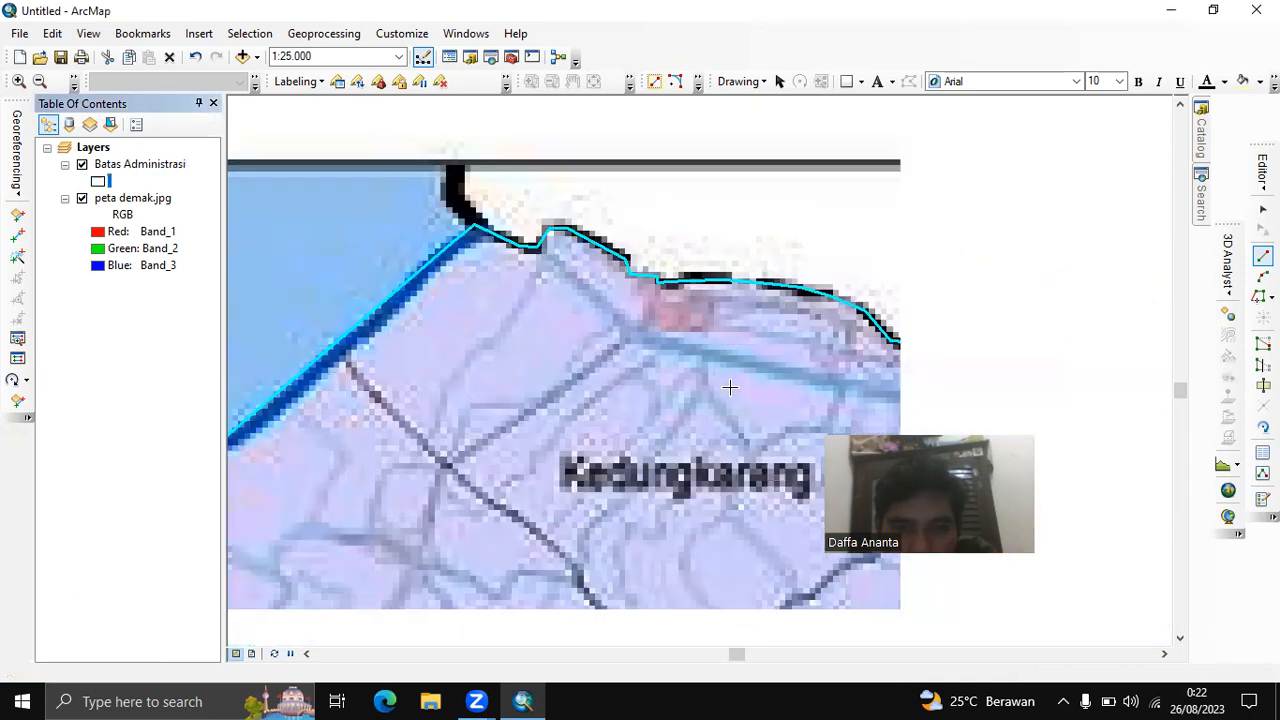
left_click_drag(729, 380, 504, 348)
left_click_drag(780, 430, 543, 357)
scroll(625, 360, "down", 1)
left_click_drag(734, 498, 521, 249)
key("Down")
key("Down")
key("Down")
key("Down")
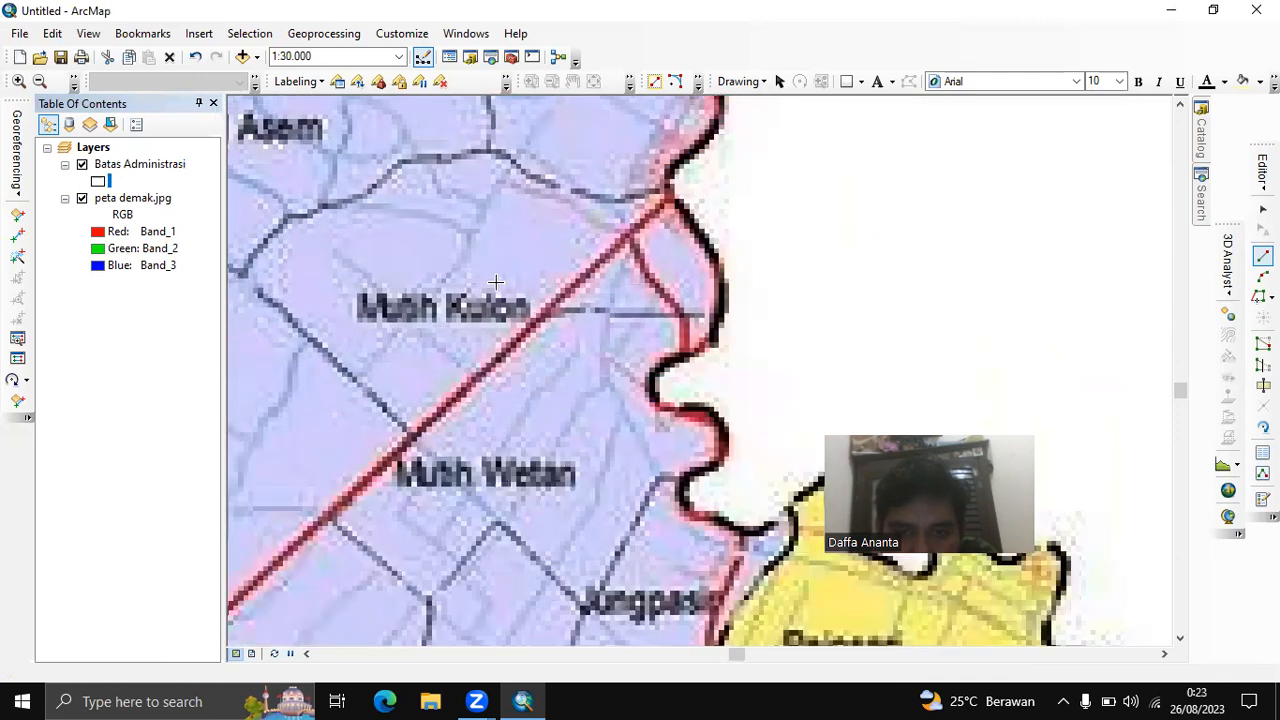
key("Down")
key("Right")
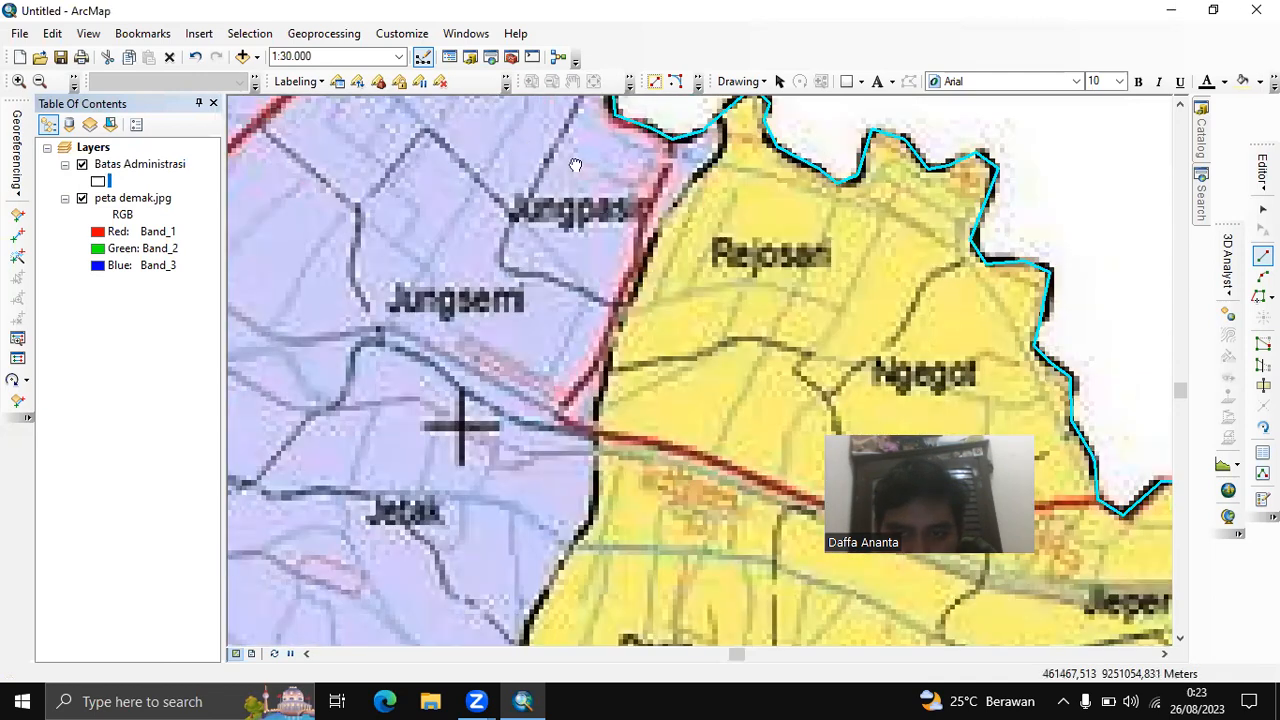
key("Down")
key("Right")
key("Right")
key("Right")
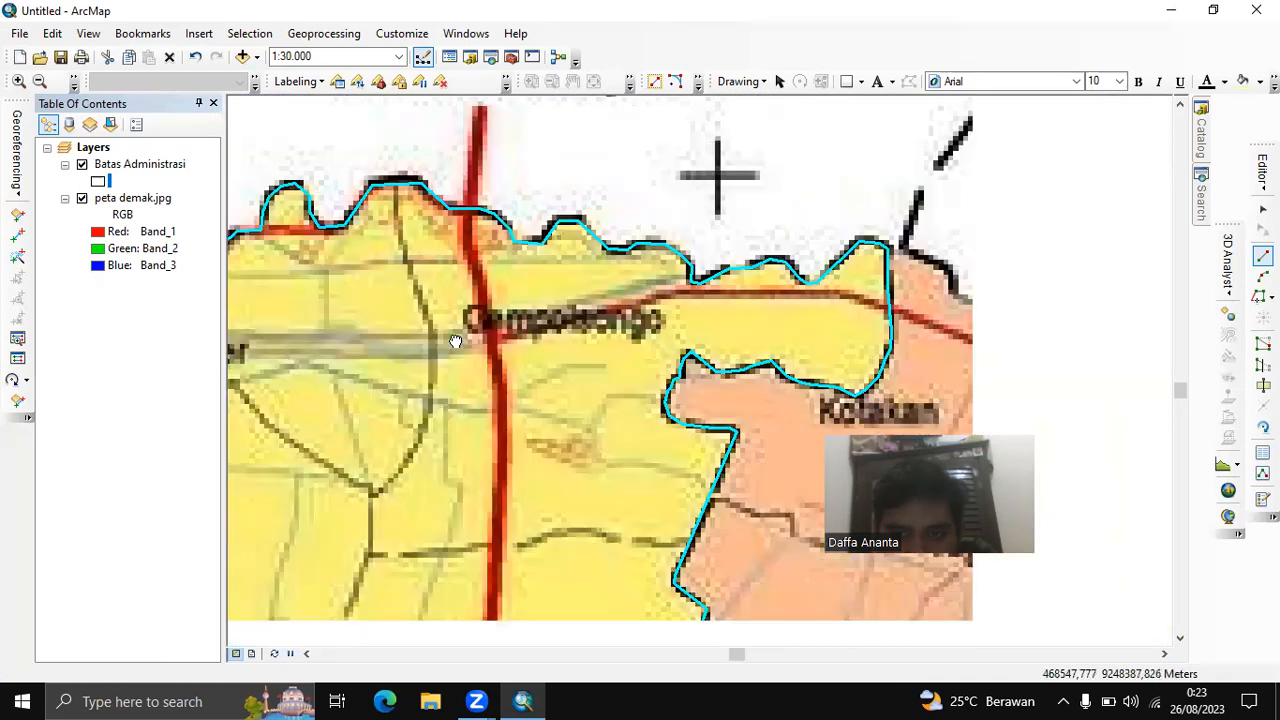
key("Down")
key("Left")
key("Down")
key("Left")
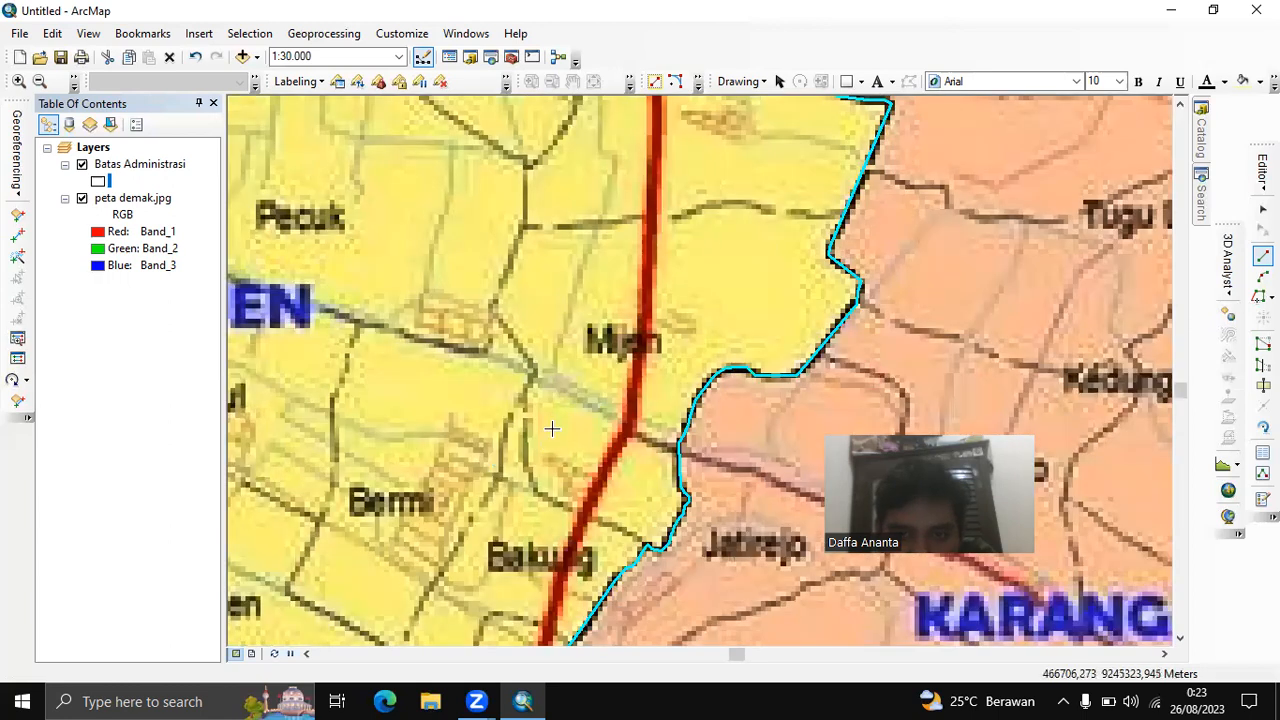
scroll(697, 346, "up", 1)
key("Down")
key("Left")
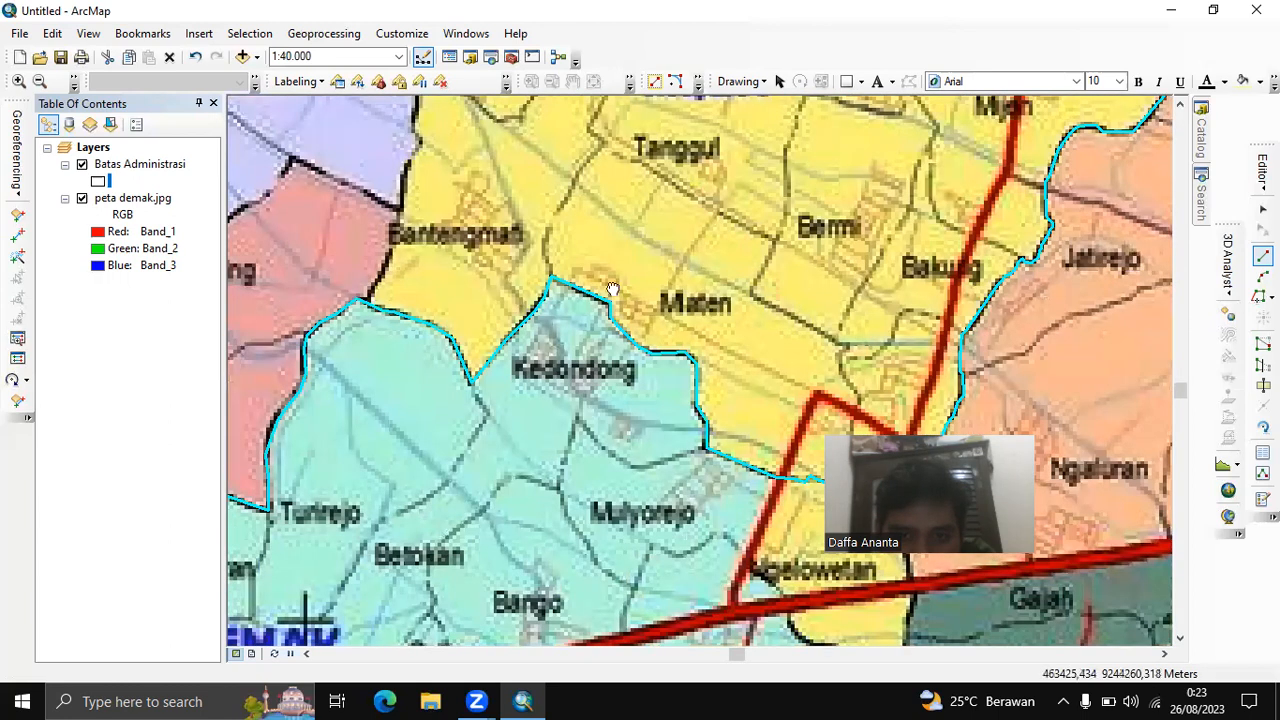
key("Left")
key("Left")
key("Up")
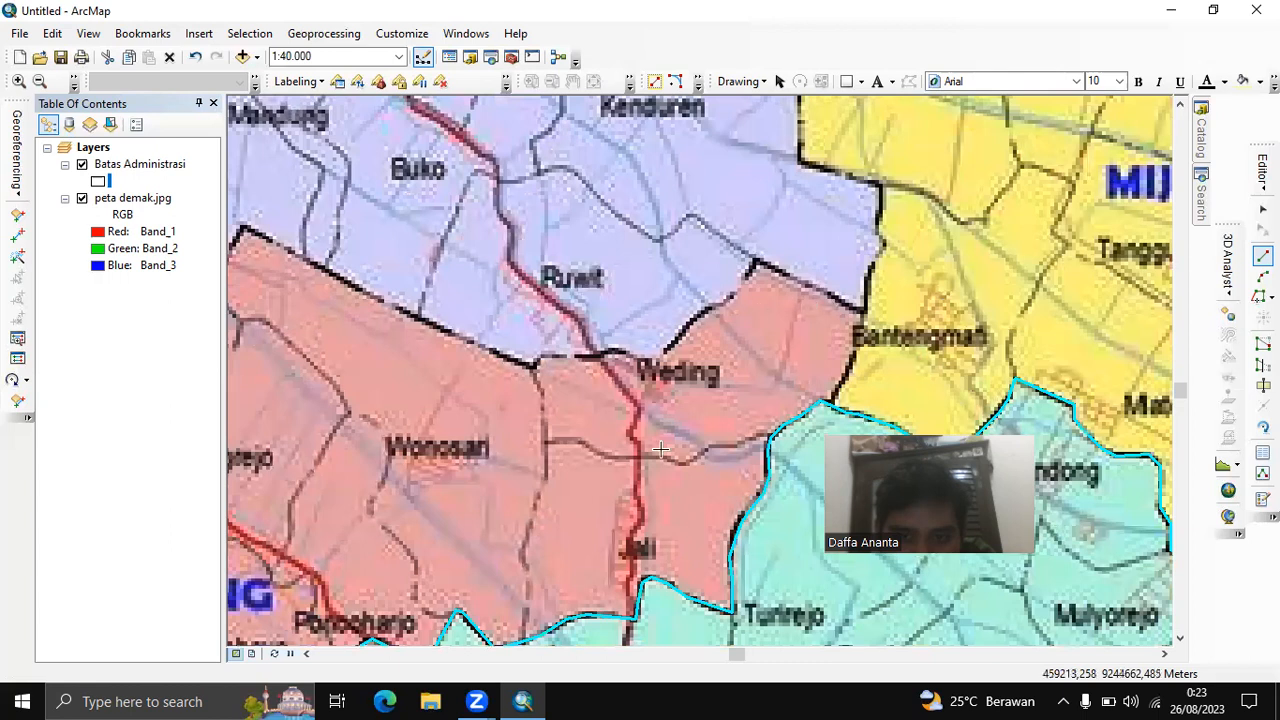
key("Left")
key("Down")
key("Left")
key("Down")
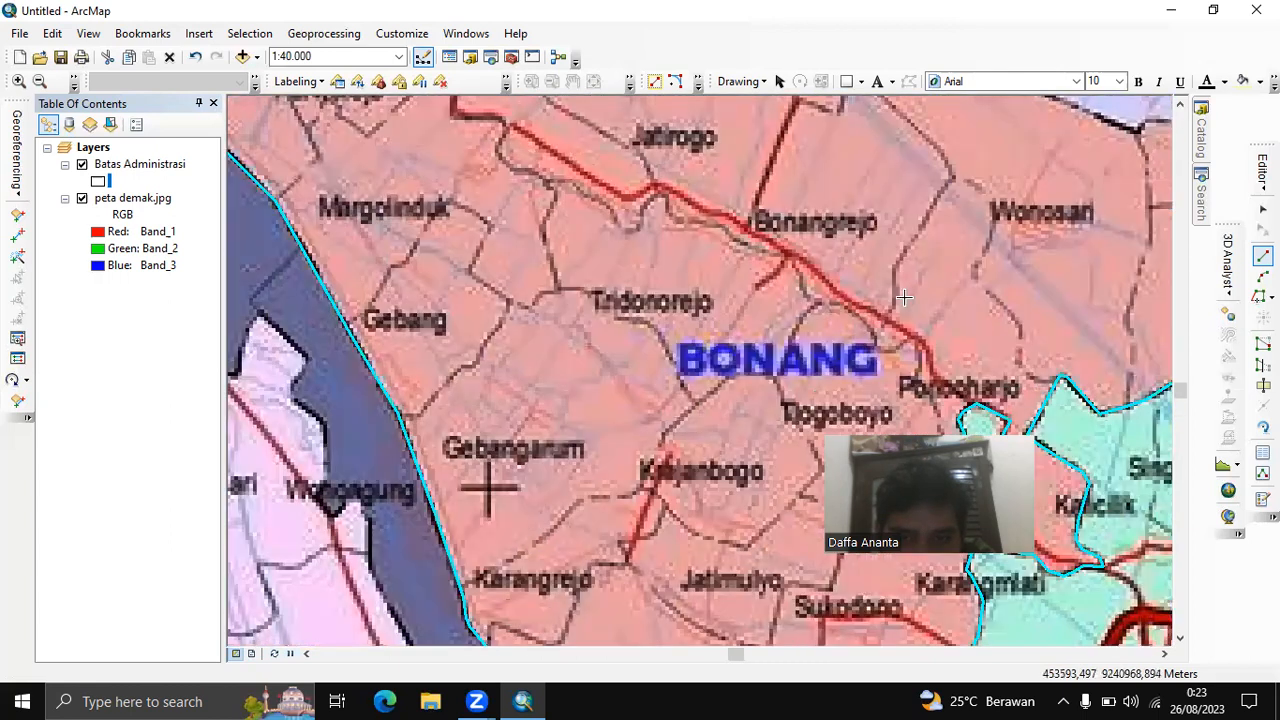
scroll(622, 285, "up", 1)
scroll(622, 285, "up", 4)
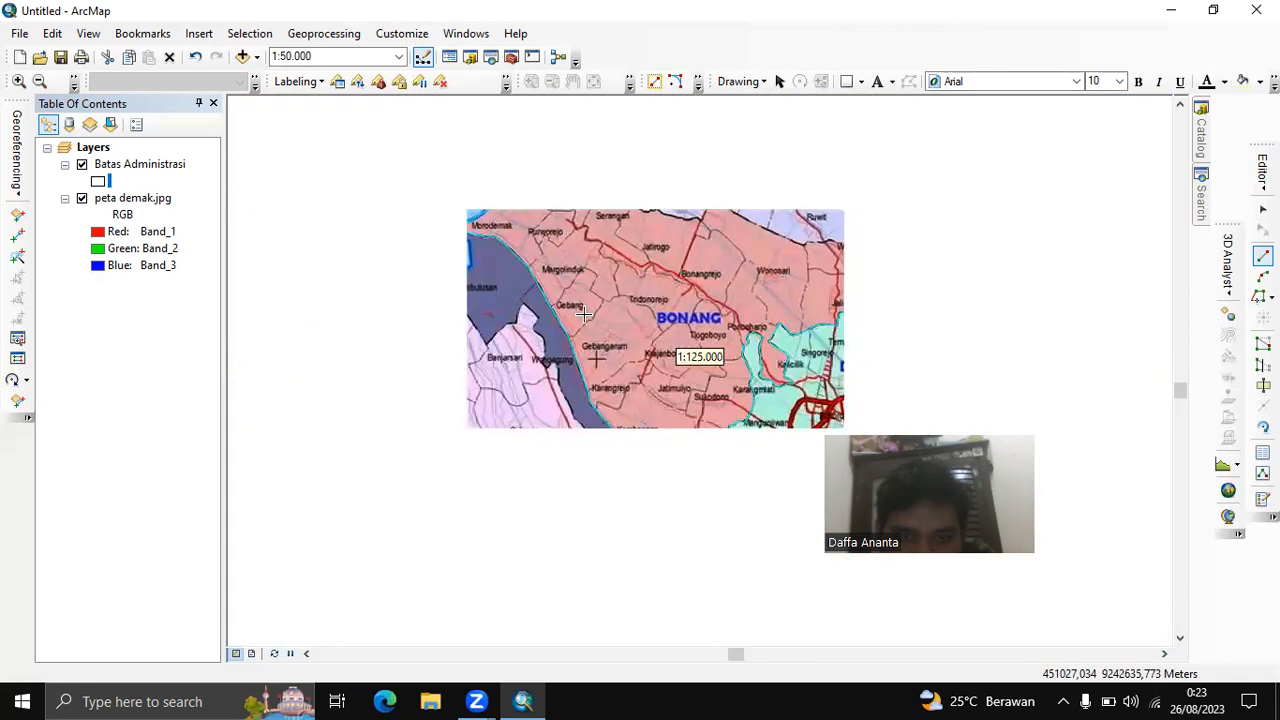
key("Right")
key("Up")
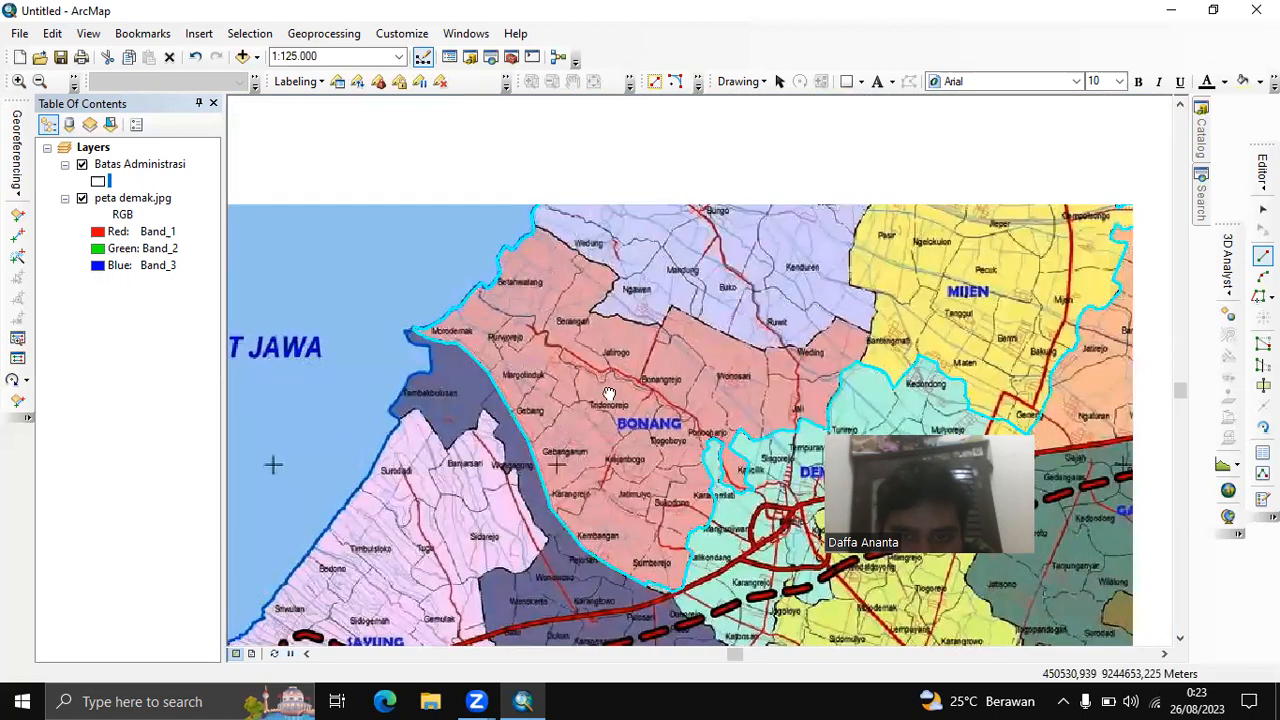
key("Right")
key("Up")
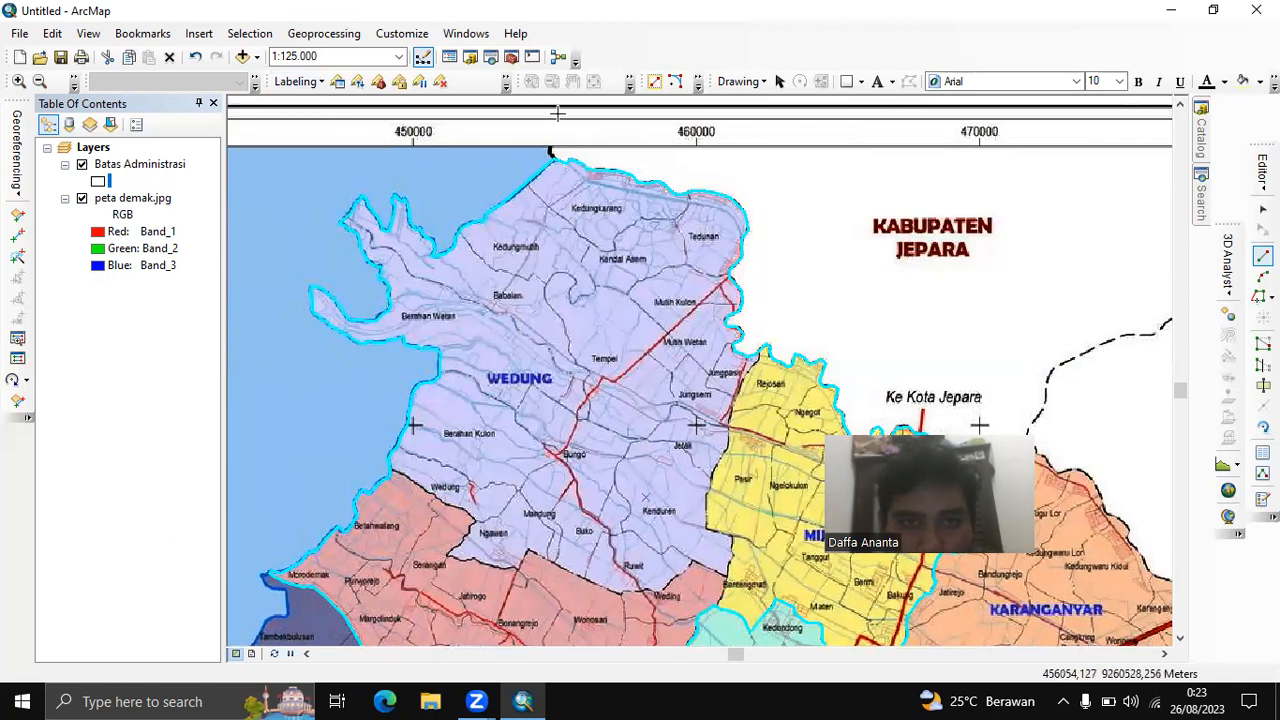
Save the edits to Batas Administrasi and stop the editing session
left_click(1262, 170)
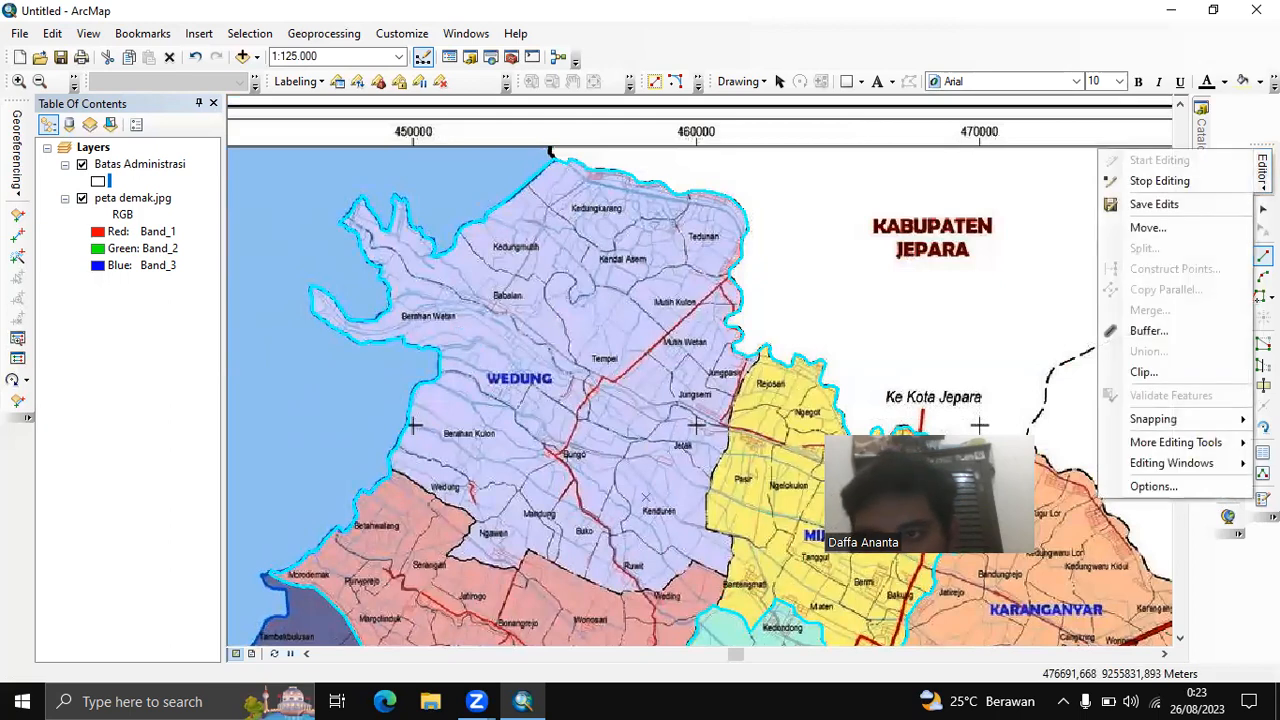
left_click(1150, 204)
left_click(1262, 170)
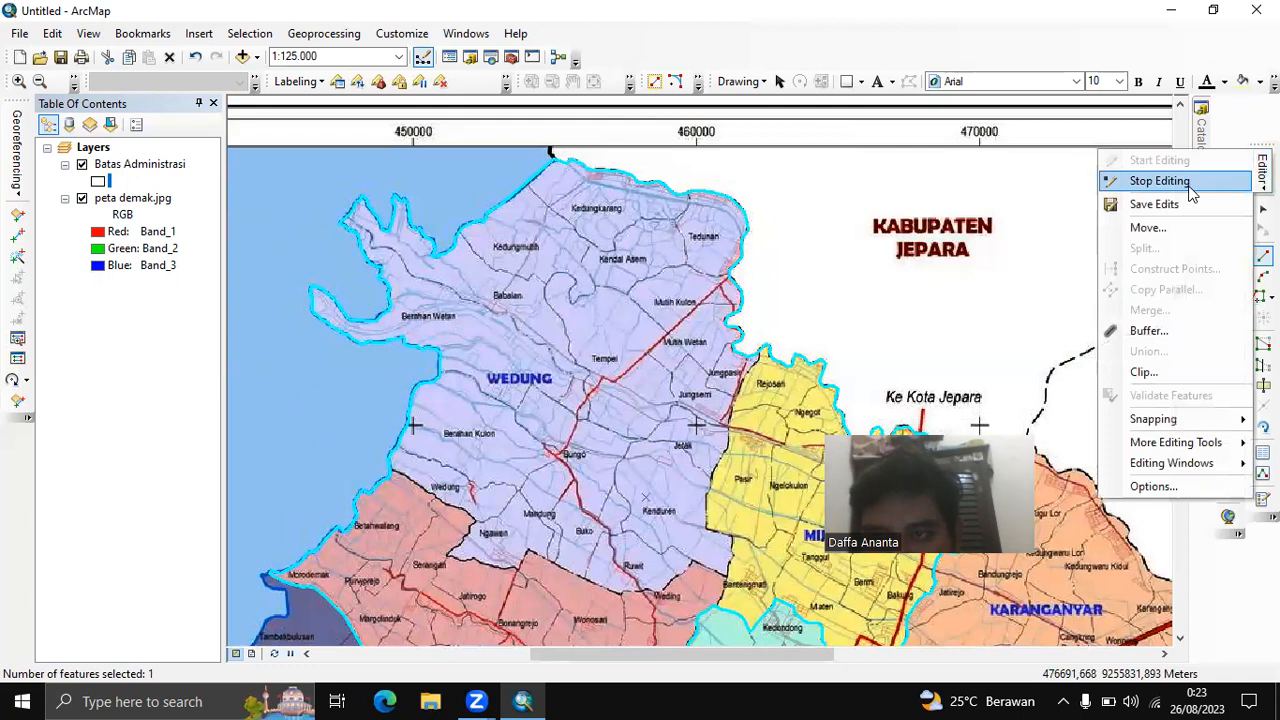
left_click(1170, 181)
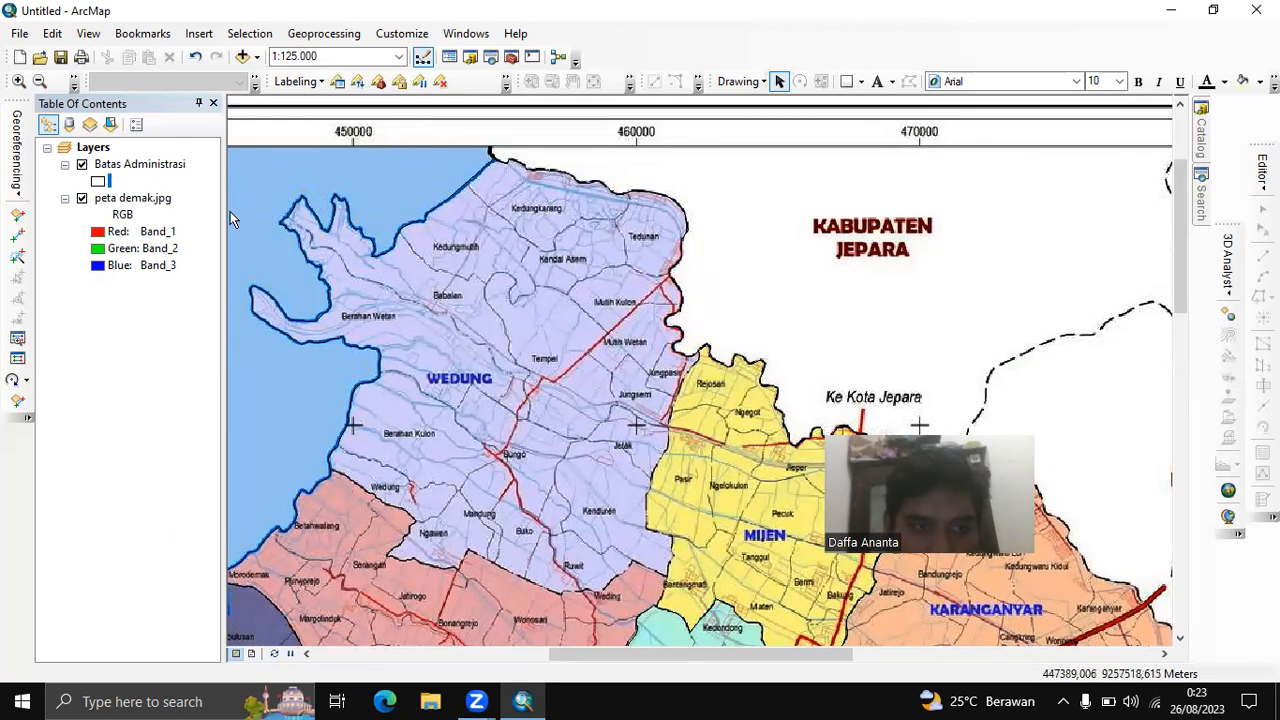
Hide the peta demak.jpg layer to inspect the digitized outline on its own, and display the layer again
left_click(82, 198)
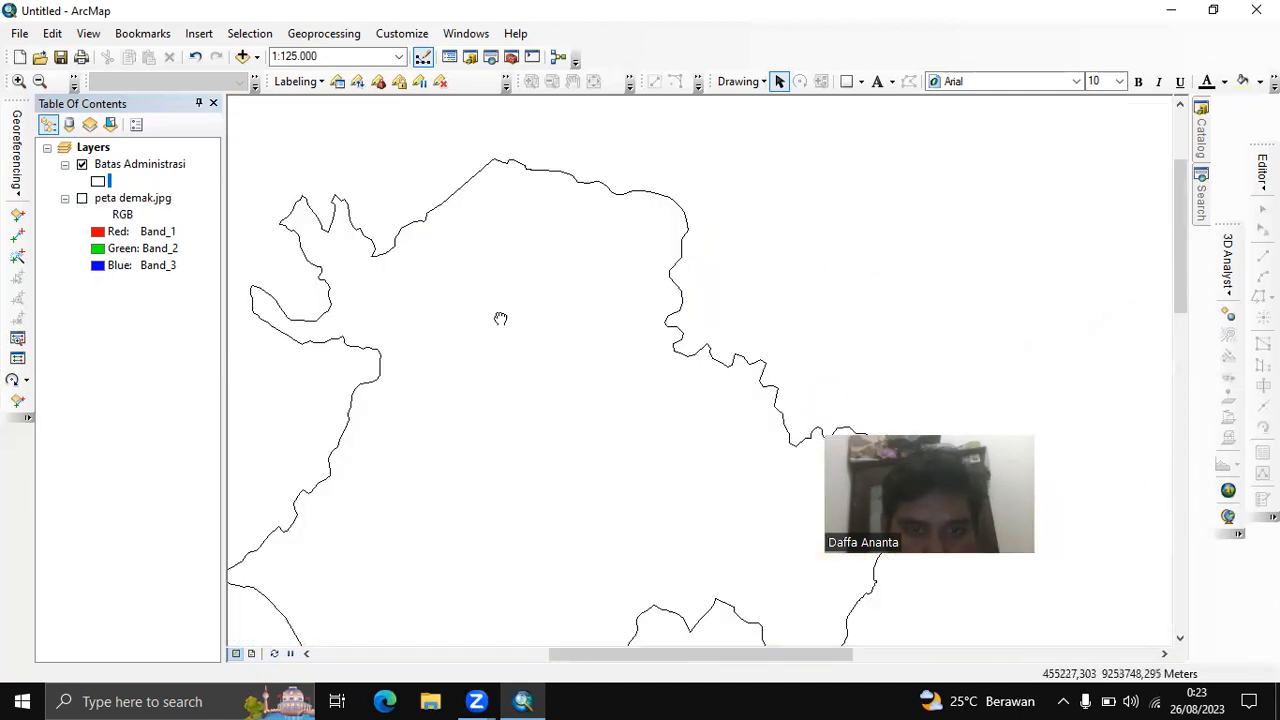
left_click_drag(497, 320, 506, 186)
left_click_drag(753, 384, 591, 266)
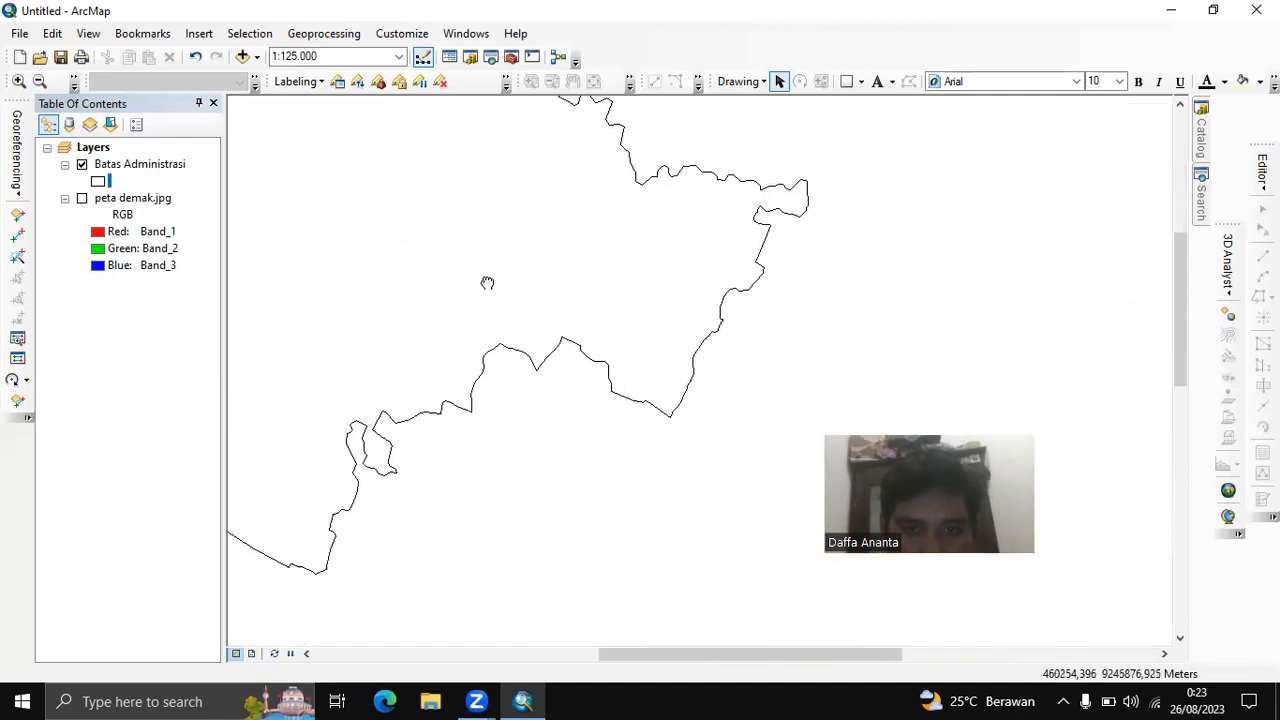
left_click_drag(489, 280, 351, 314)
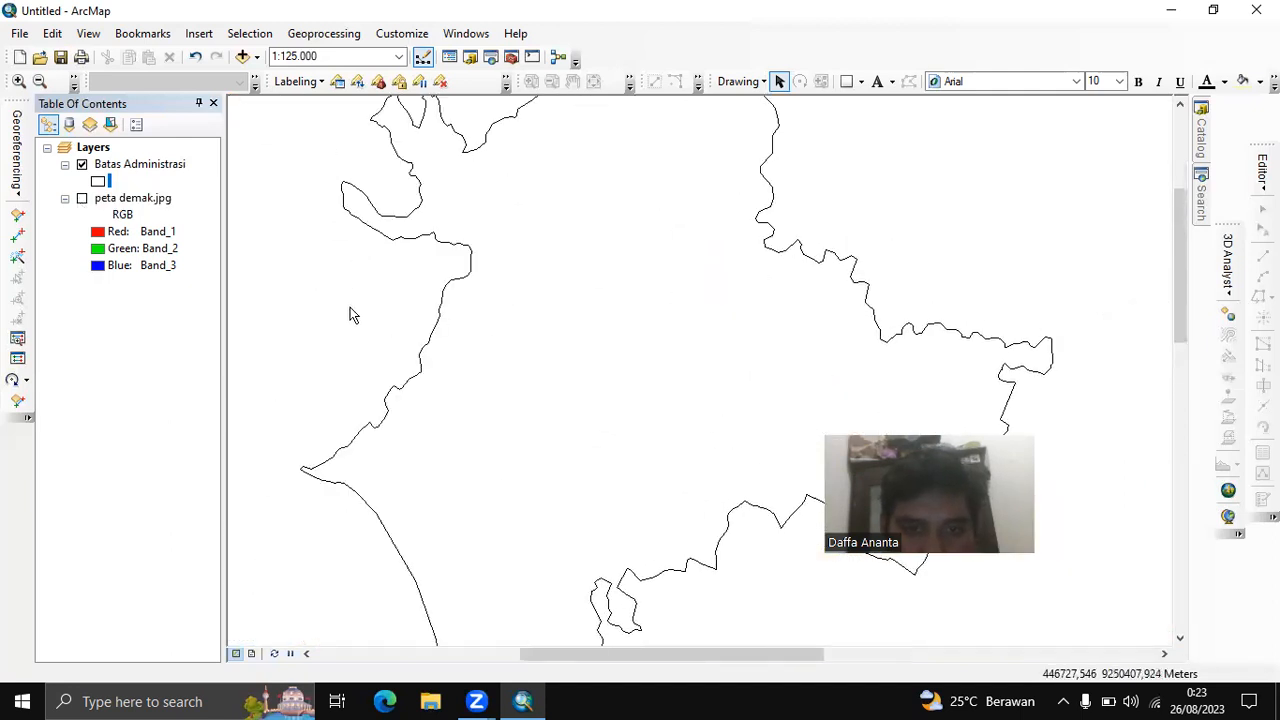
left_click(82, 198)
left_click_drag(743, 280, 603, 443)
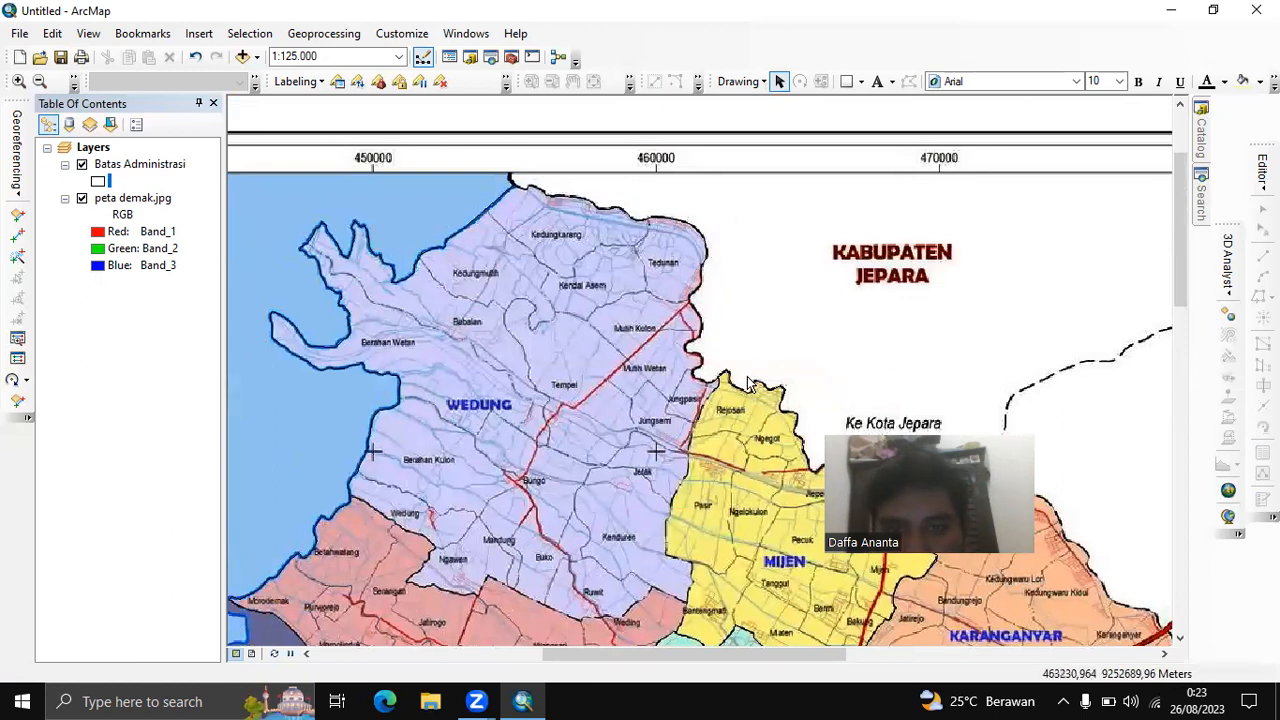
left_click_drag(765, 352, 784, 326)
left_click_drag(615, 335, 563, 297)
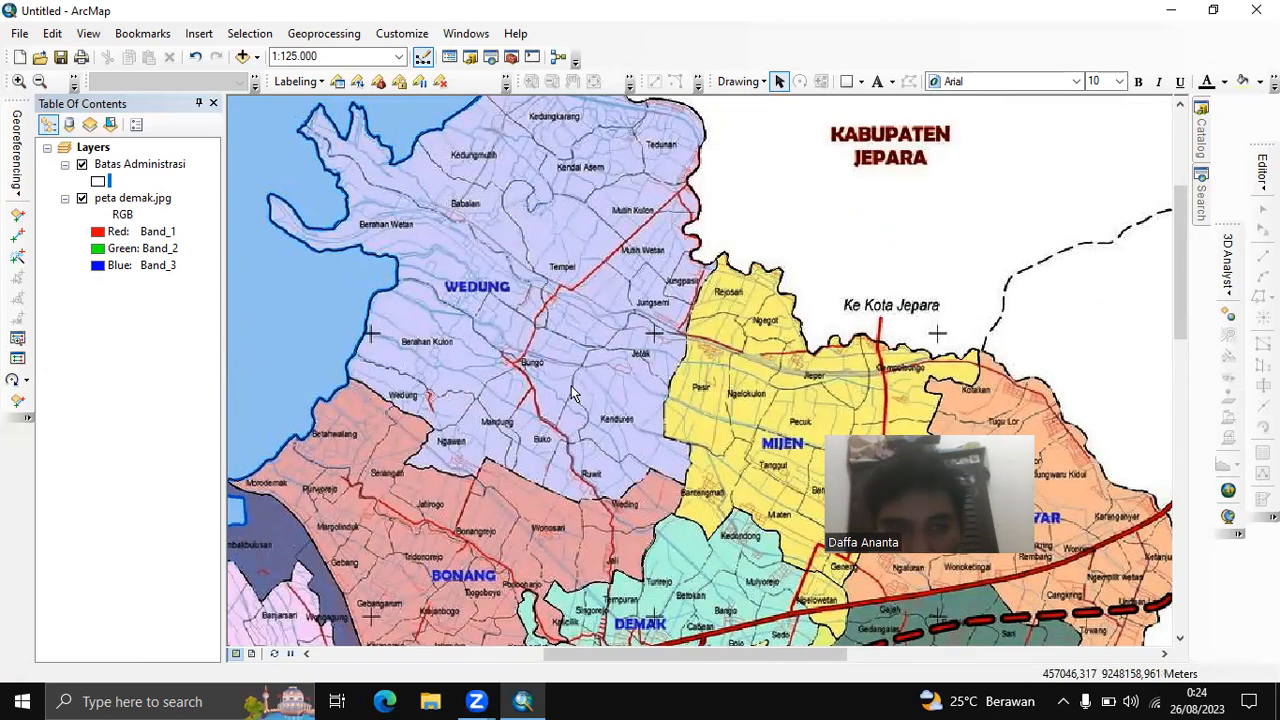
Start a new editing session on the Batas Administrasi layer
right_click(117, 168)
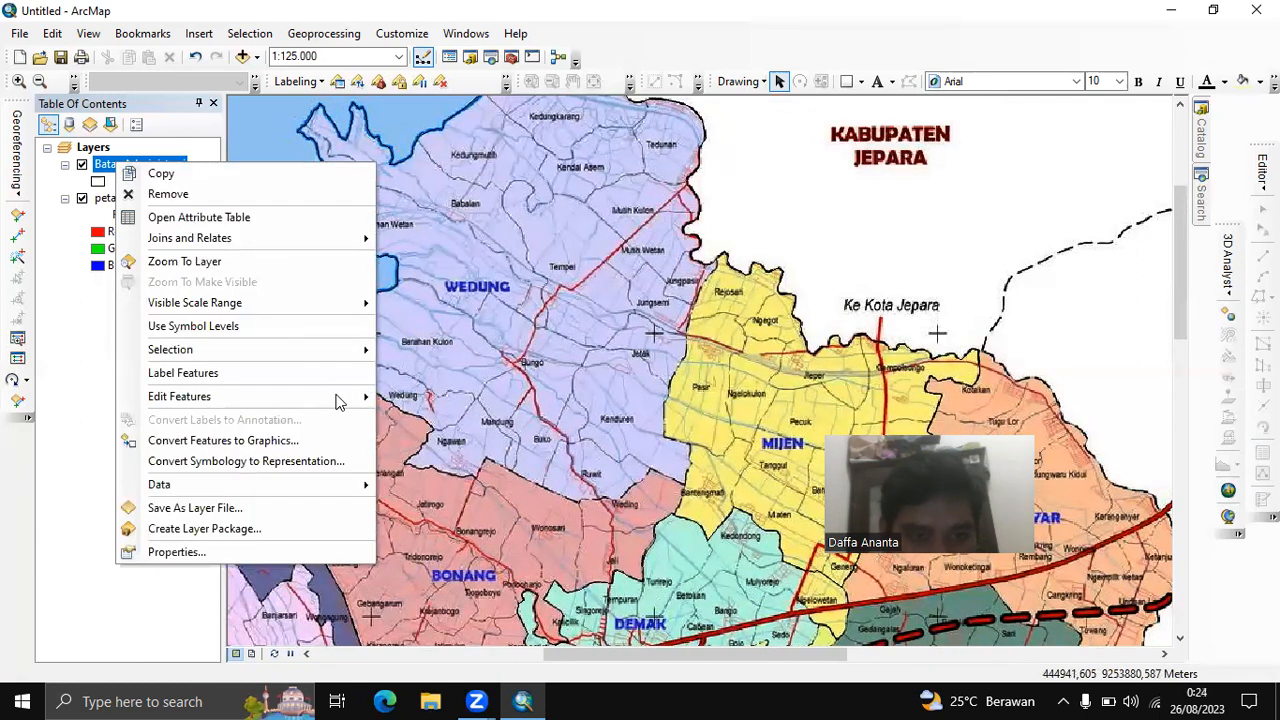
mouse_move(336, 398)
left_click(460, 405)
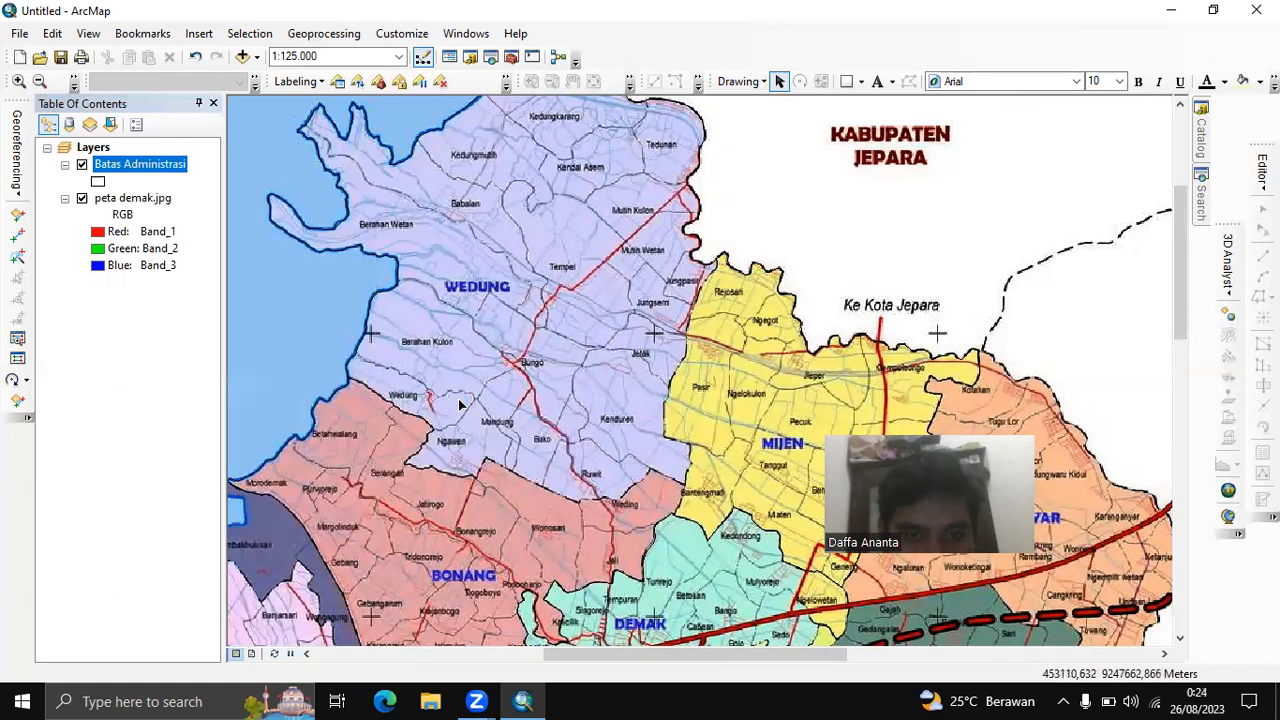
Select the digitized Batas Administrasi polygon and cut it along the Wedung–Mijen boundary, starting at the boundary's northern end
left_click(639, 393)
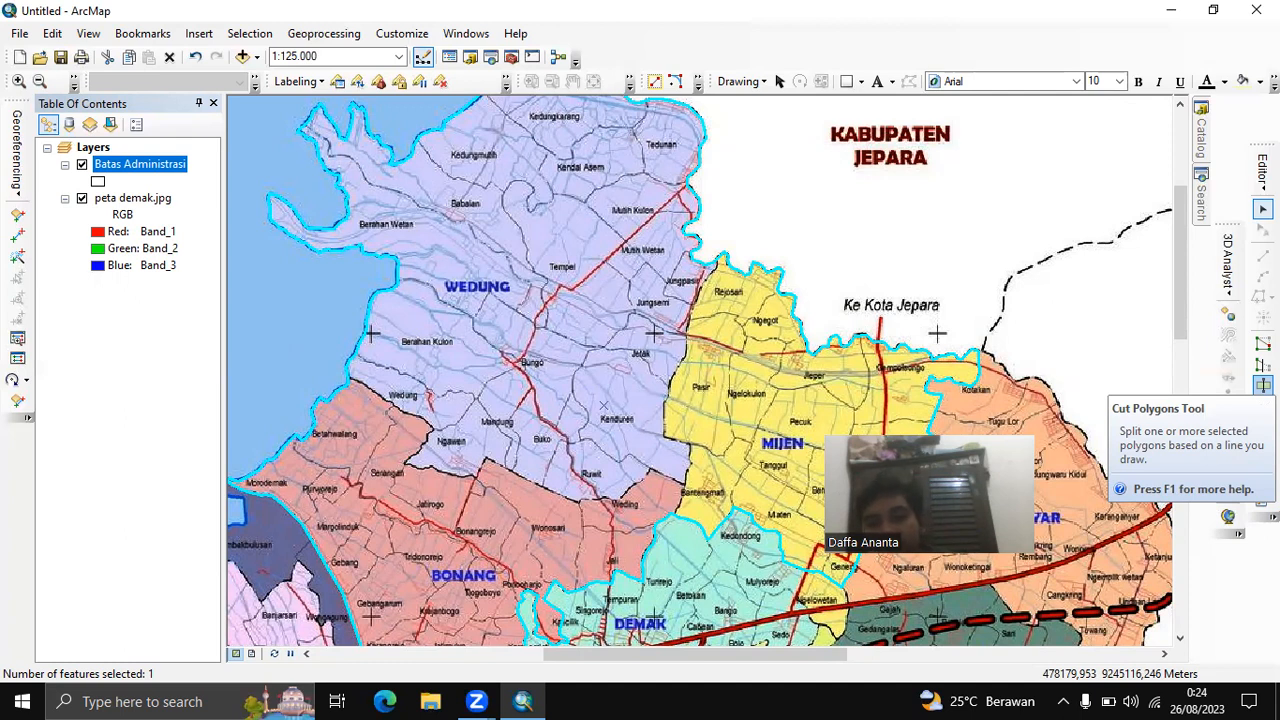
left_click(1262, 384)
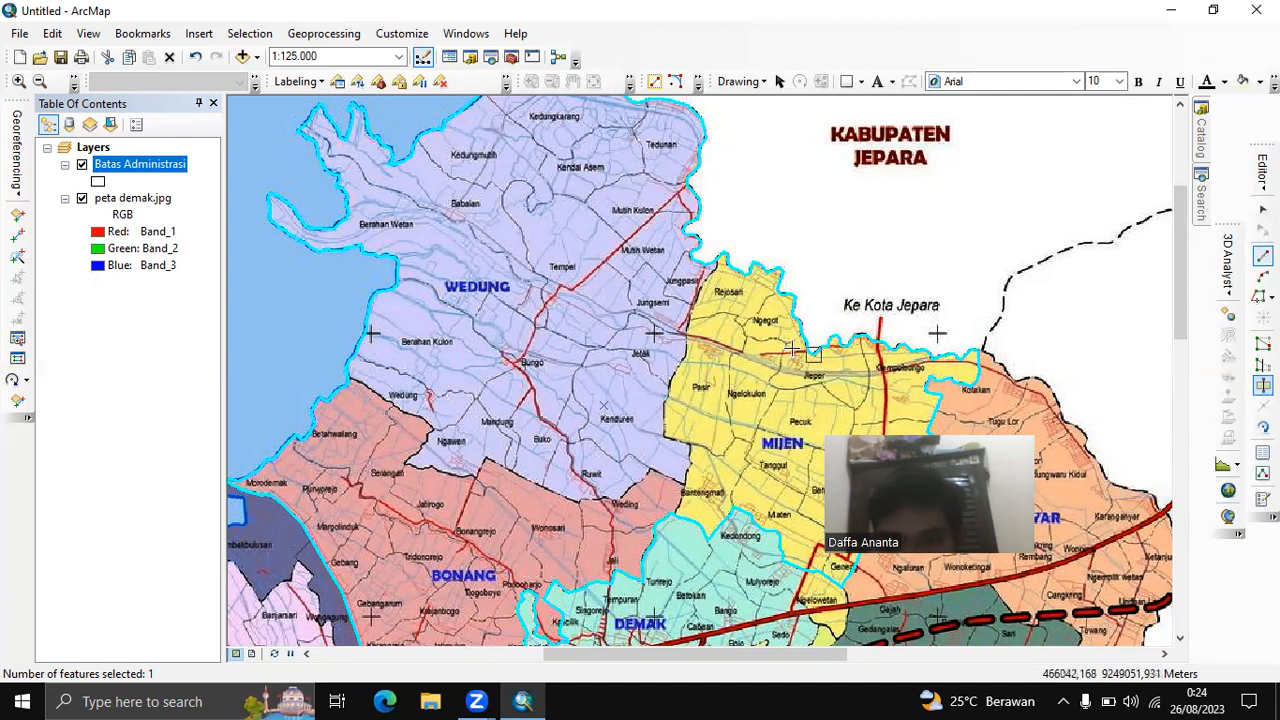
scroll(745, 314, "down", 2)
scroll(745, 314, "up", 2)
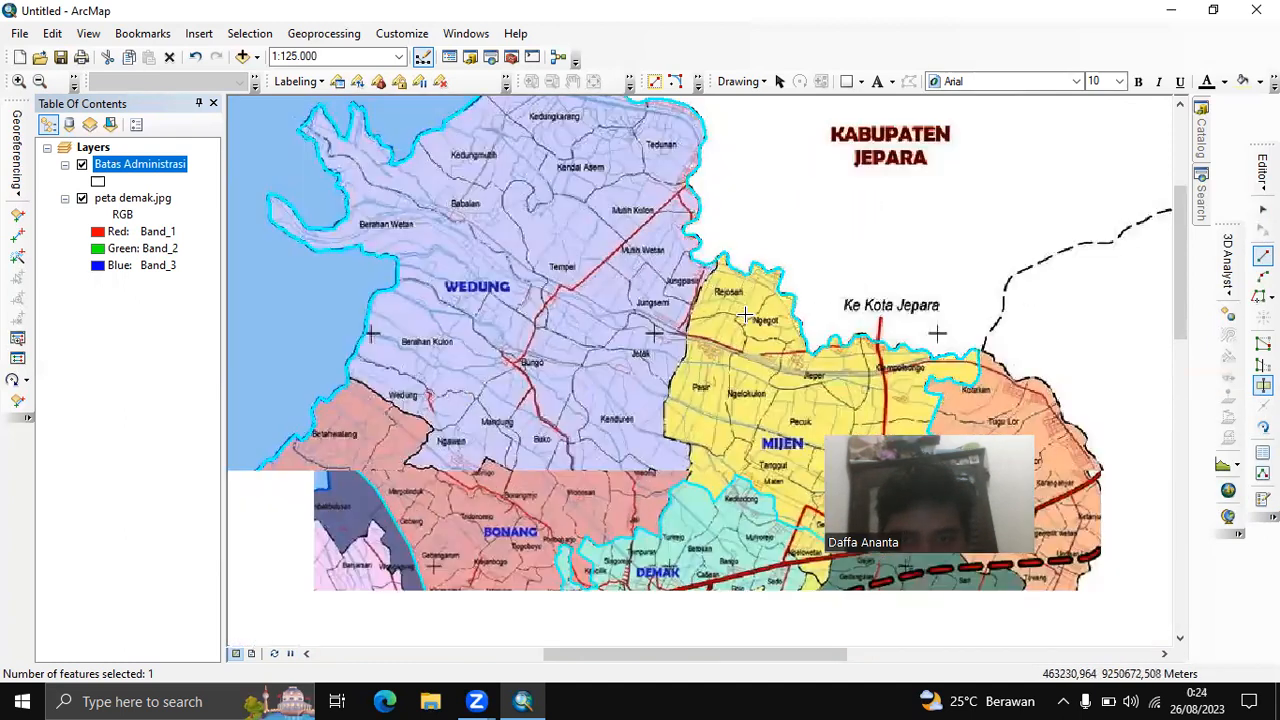
scroll(745, 314, "up", 3)
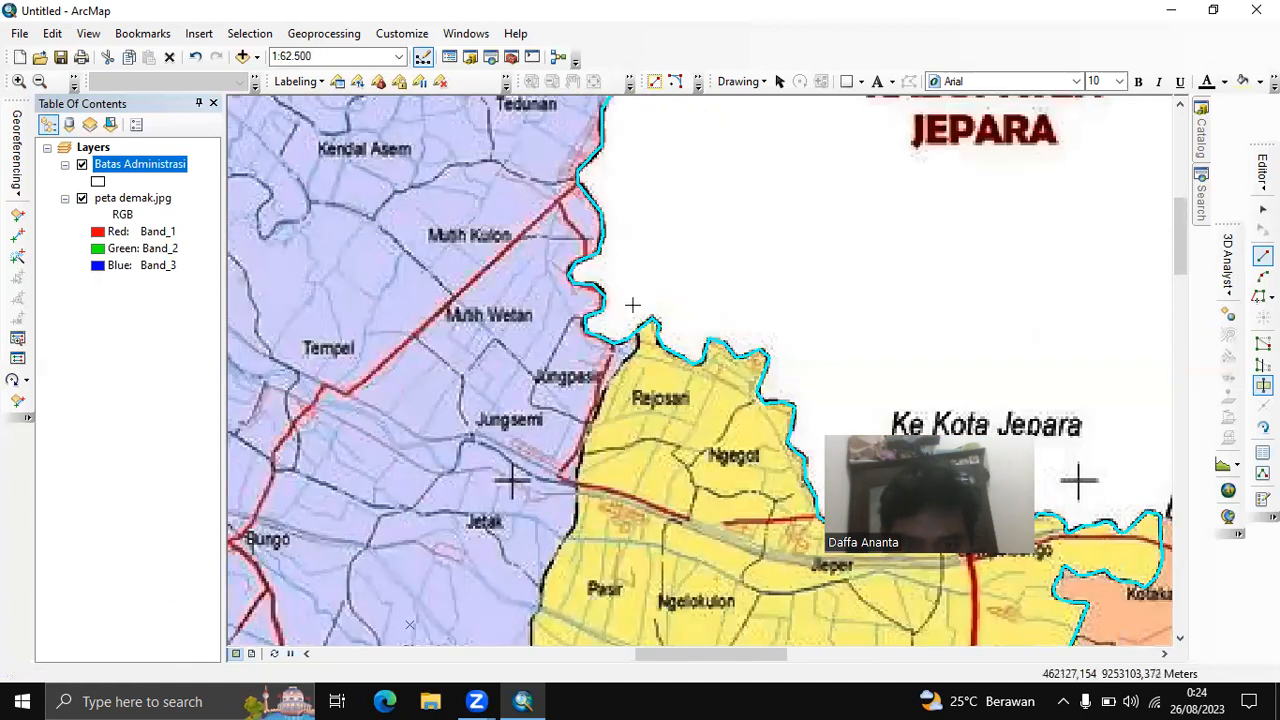
left_click(633, 318)
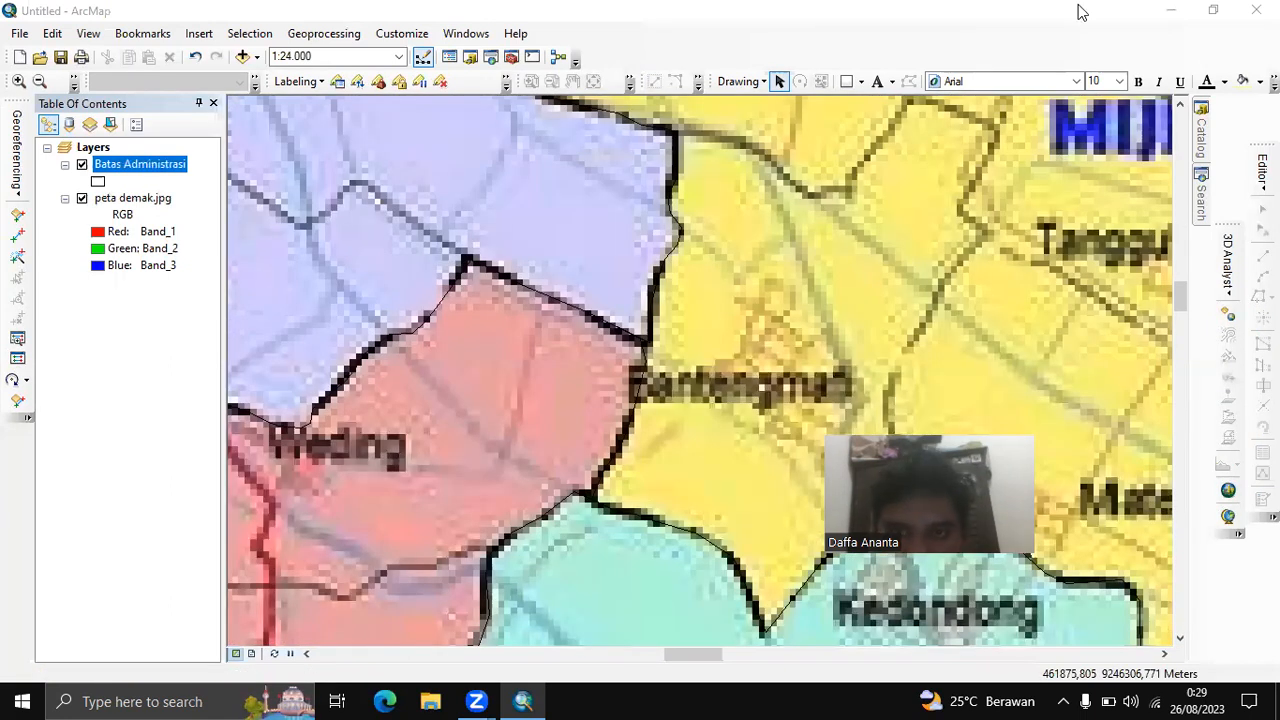
Hide the peta demak.jpg layer to inspect the split district polygons, and display the scanned map again for comparison
left_click(82, 198)
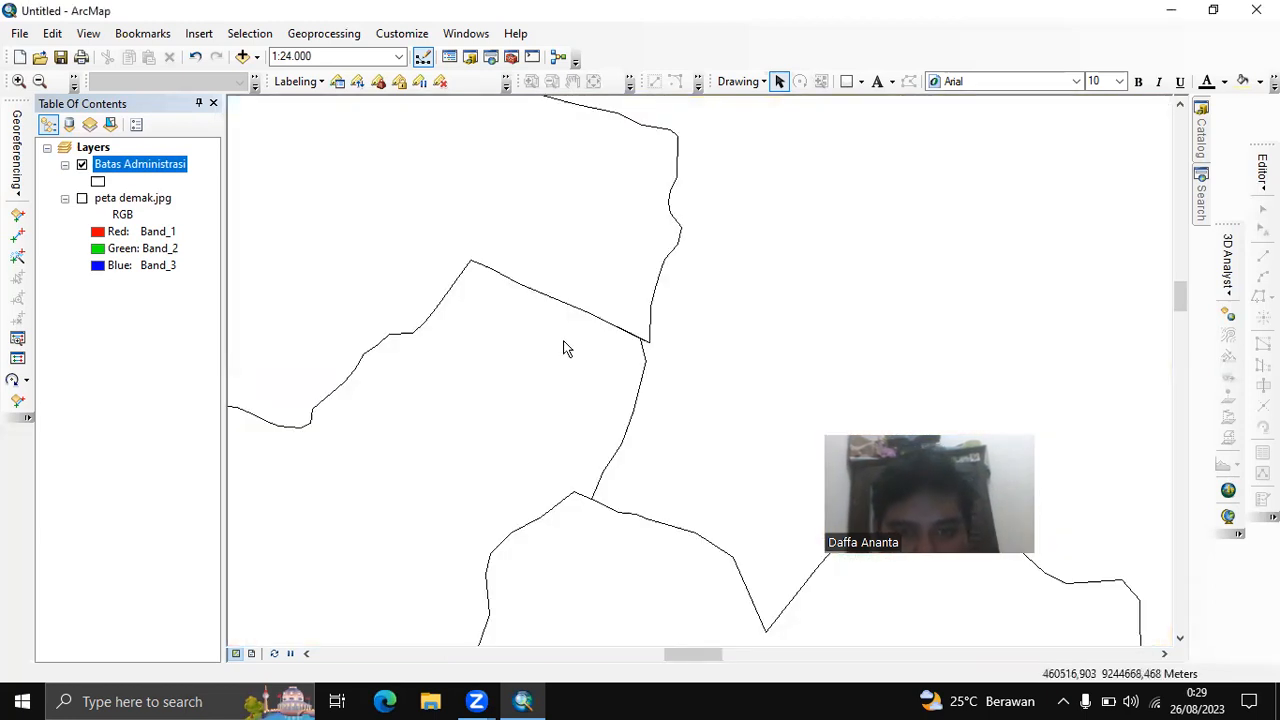
scroll(563, 349, "up", 3)
scroll(563, 349, "up", 3)
scroll(563, 349, "up", 3)
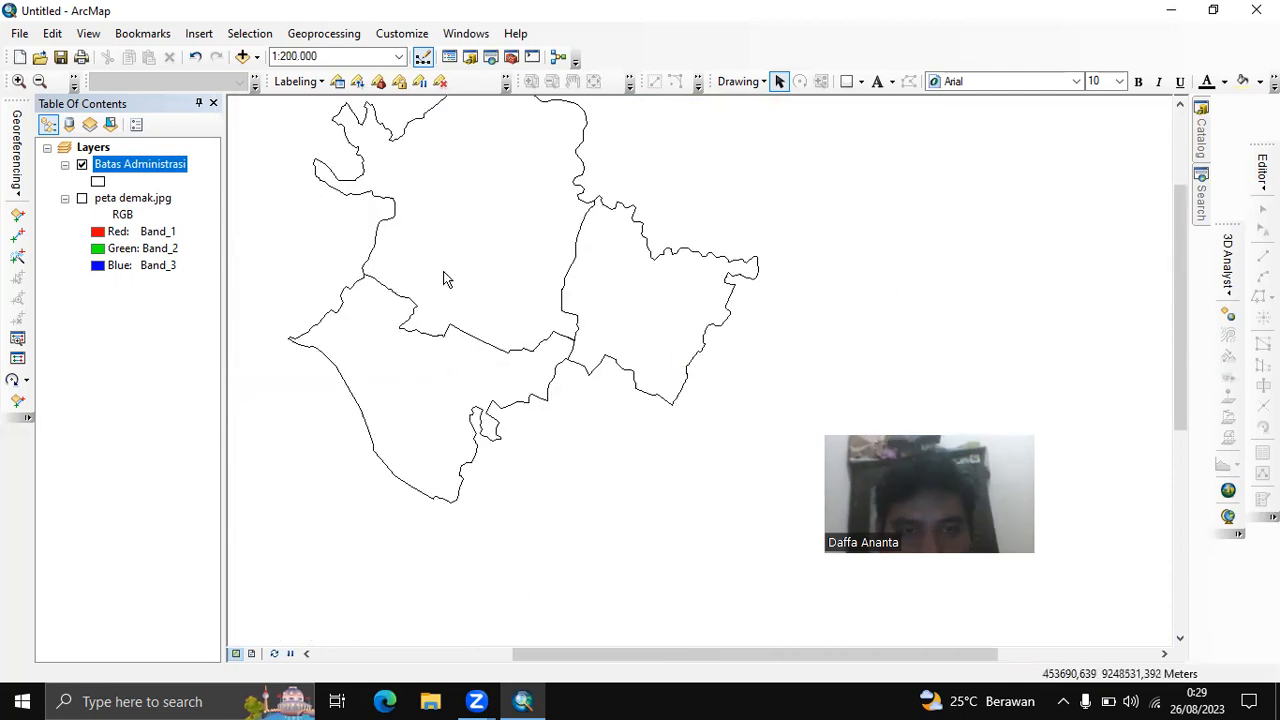
left_click_drag(443, 277, 540, 432)
scroll(533, 404, "up", 1)
left_click_drag(629, 394, 457, 277)
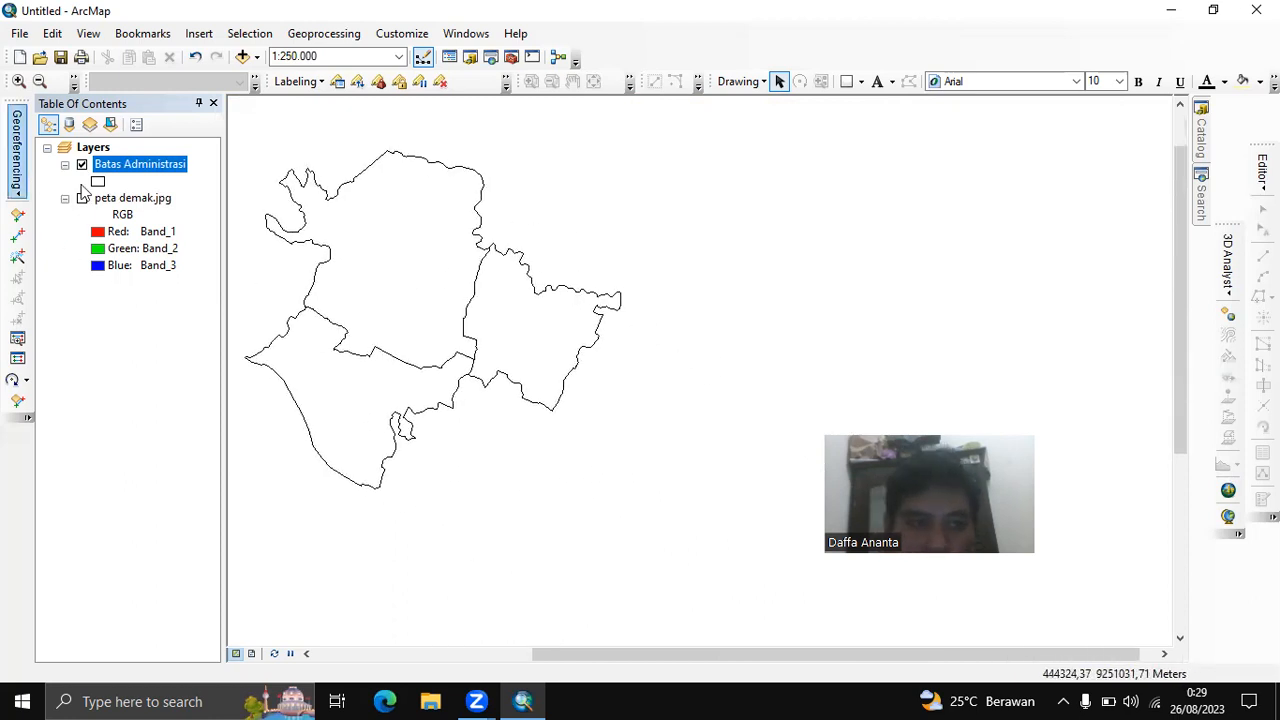
left_click(82, 198)
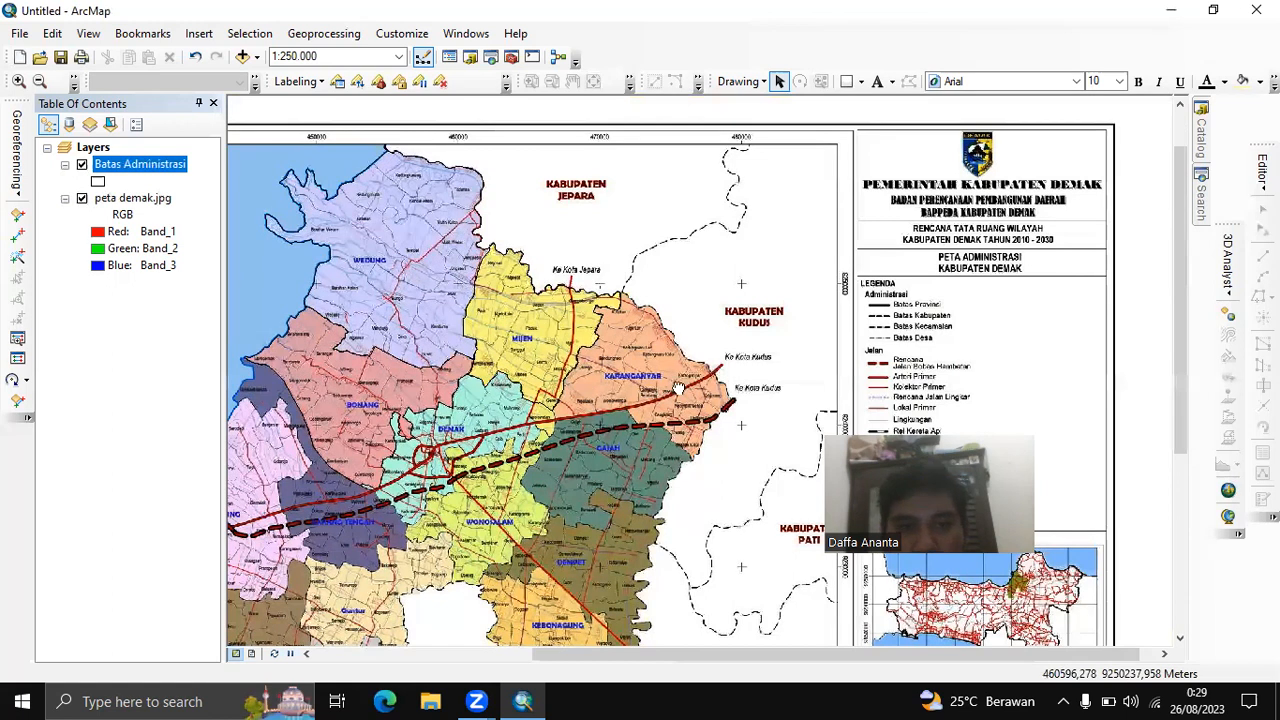
left_click_drag(465, 280, 679, 389)
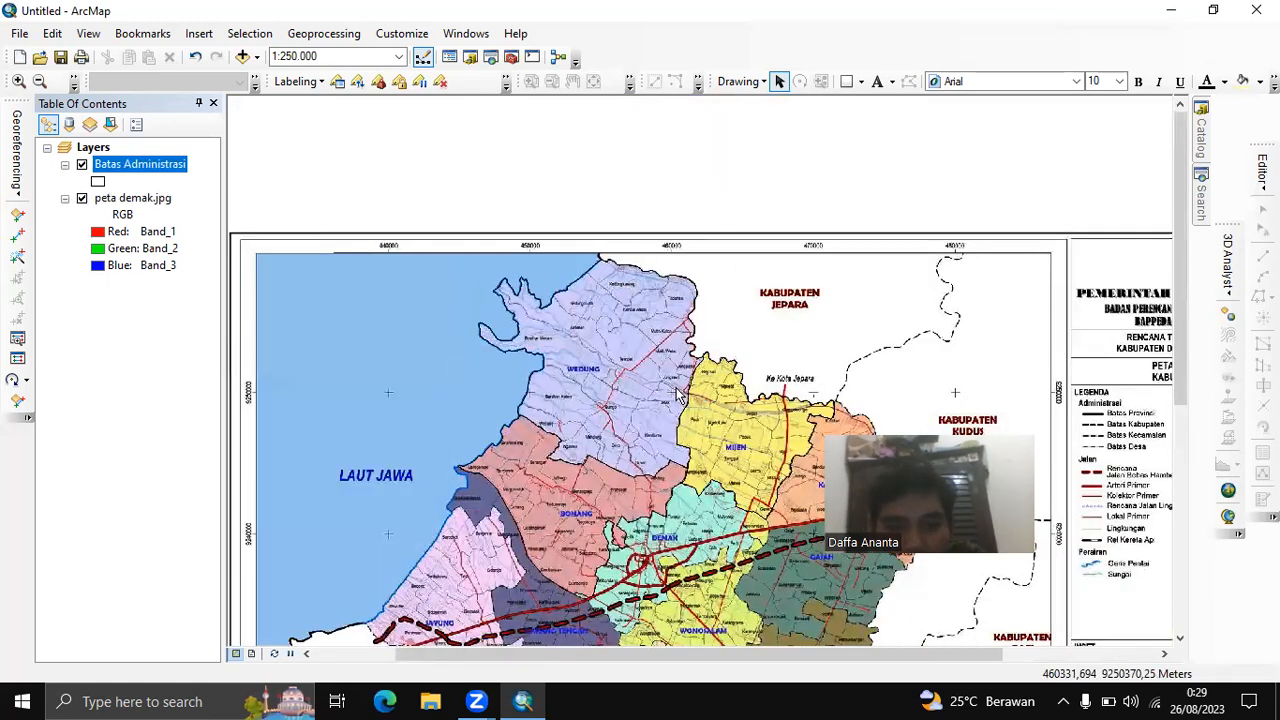
scroll(633, 390, "up", 2)
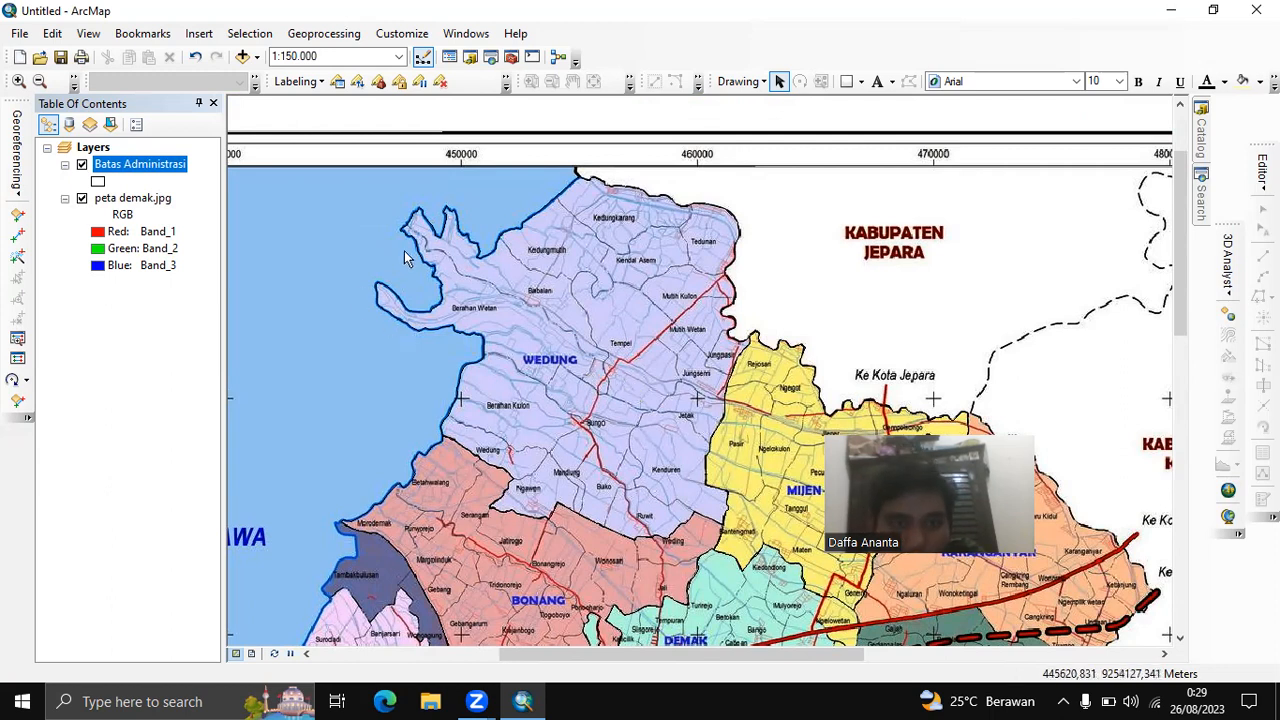
Set up a new shapefile in the Peta Demak folder, named Jalan Demak, with the Polyline feature type
left_click(470, 57)
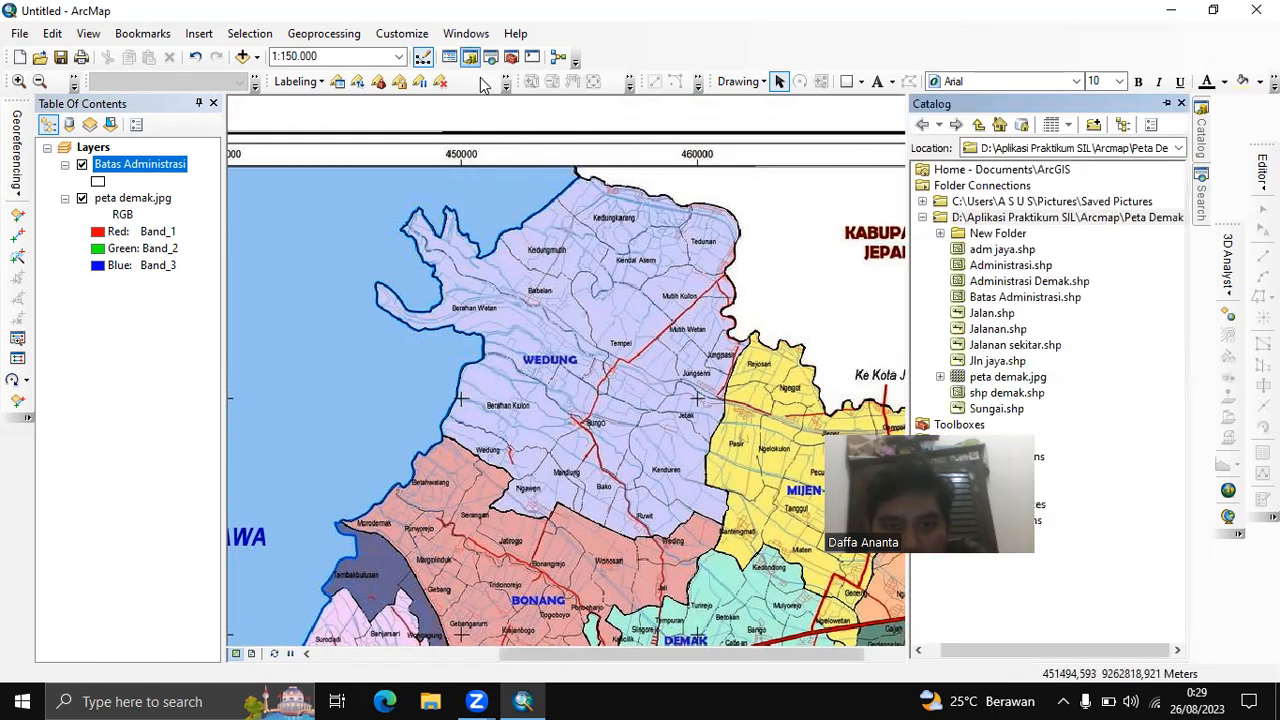
right_click(1030, 222)
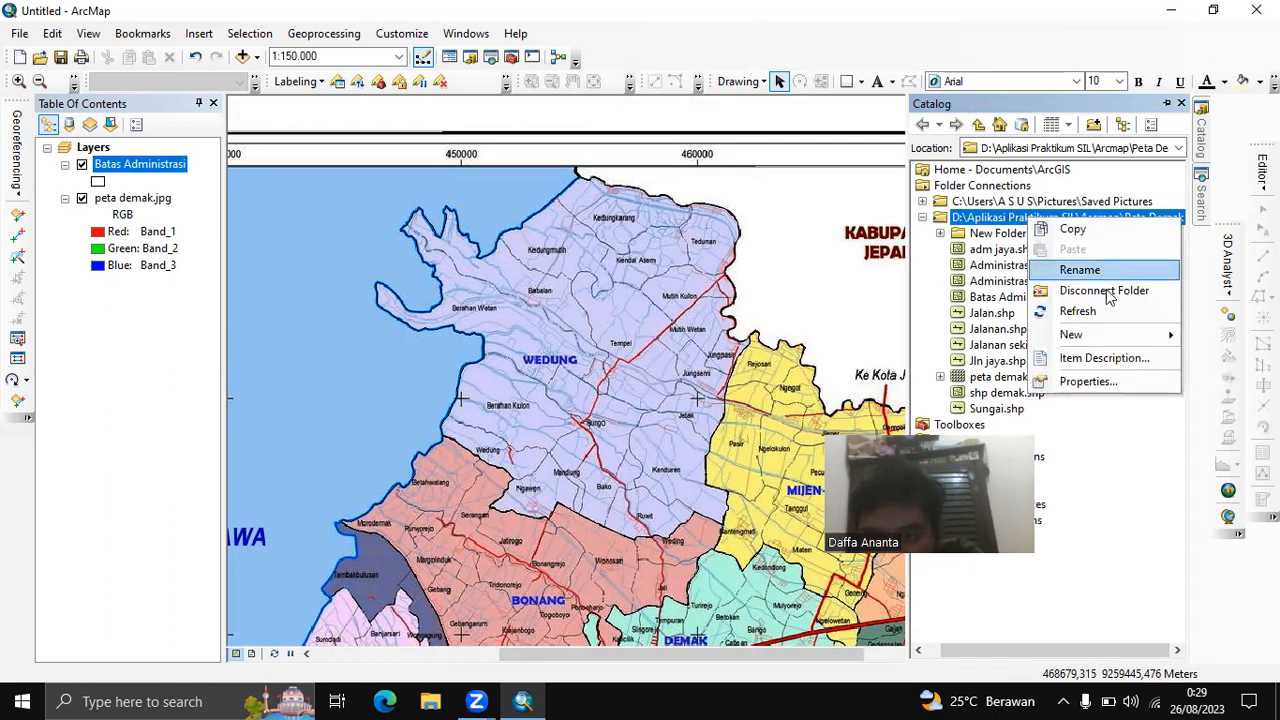
mouse_move(1110, 338)
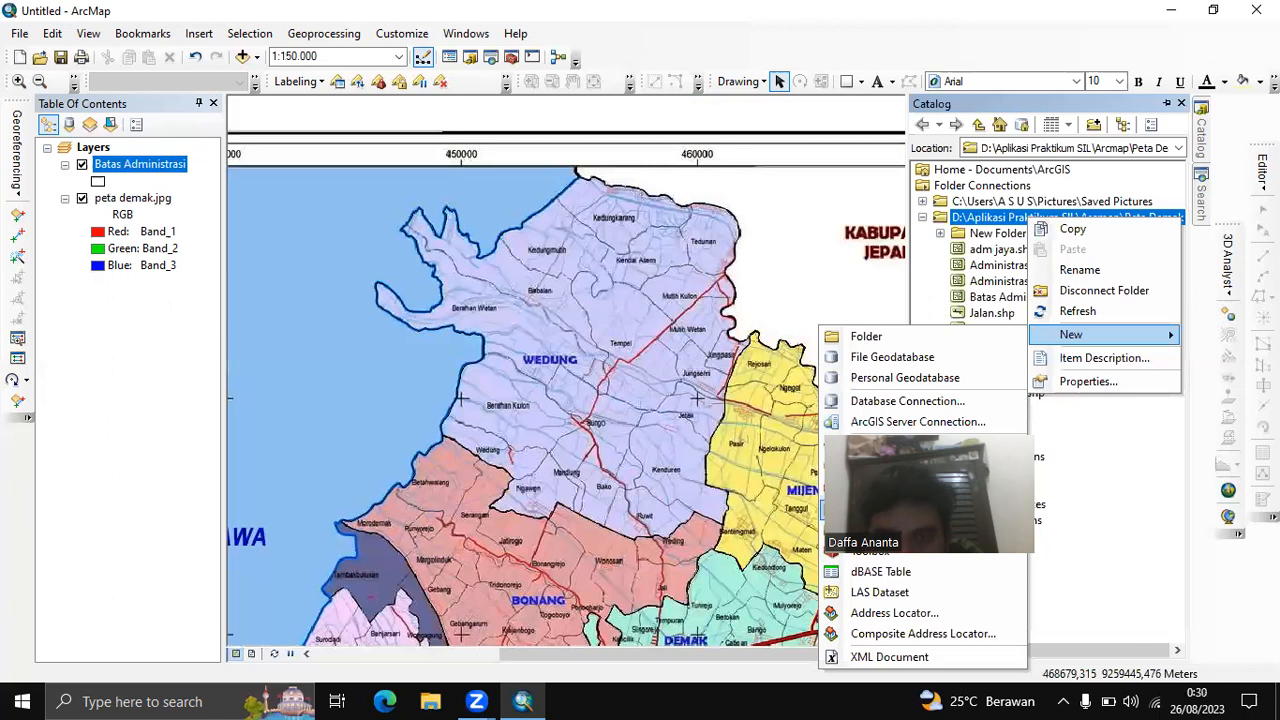
left_click(880, 508)
key("BackSpace")
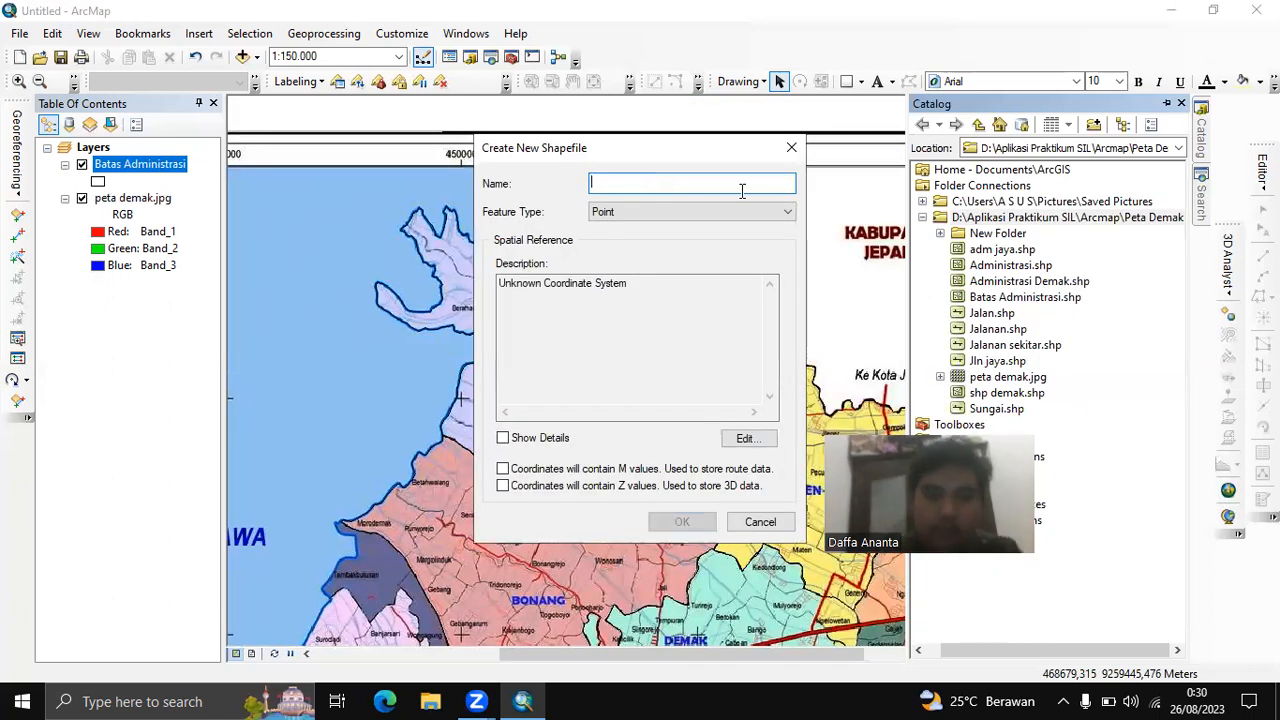
type("Jalan ")
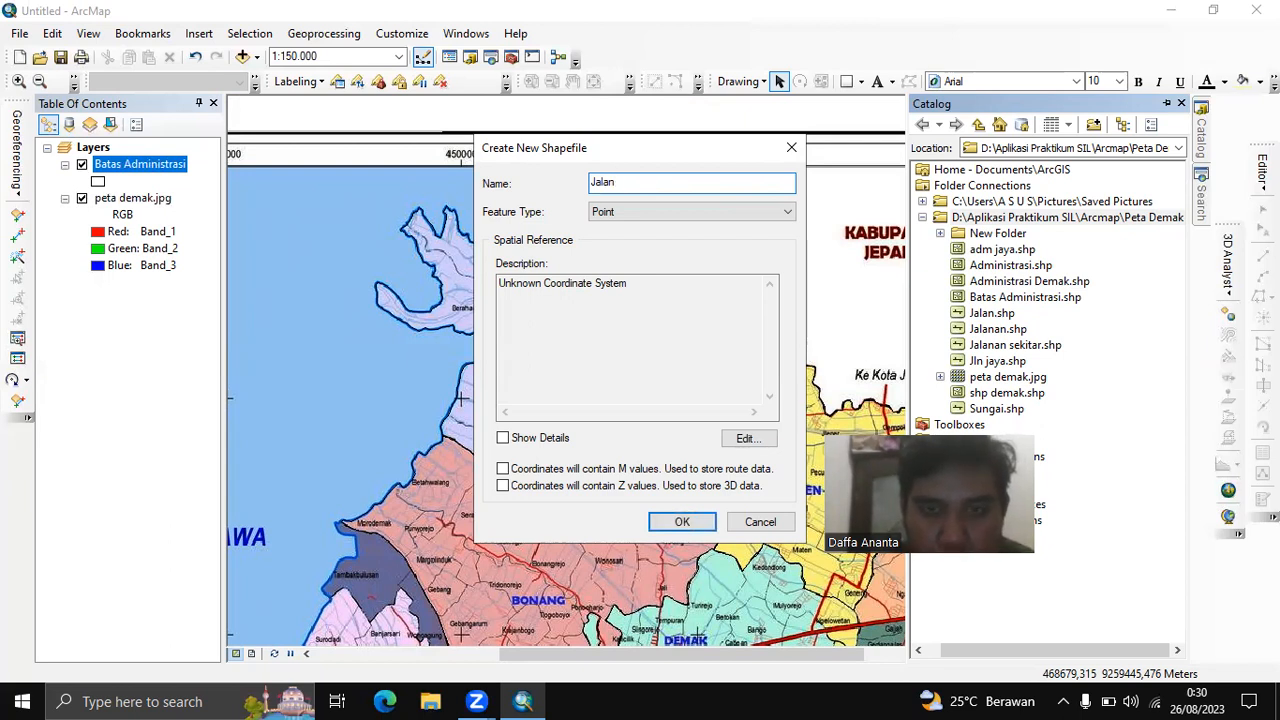
type("Demak")
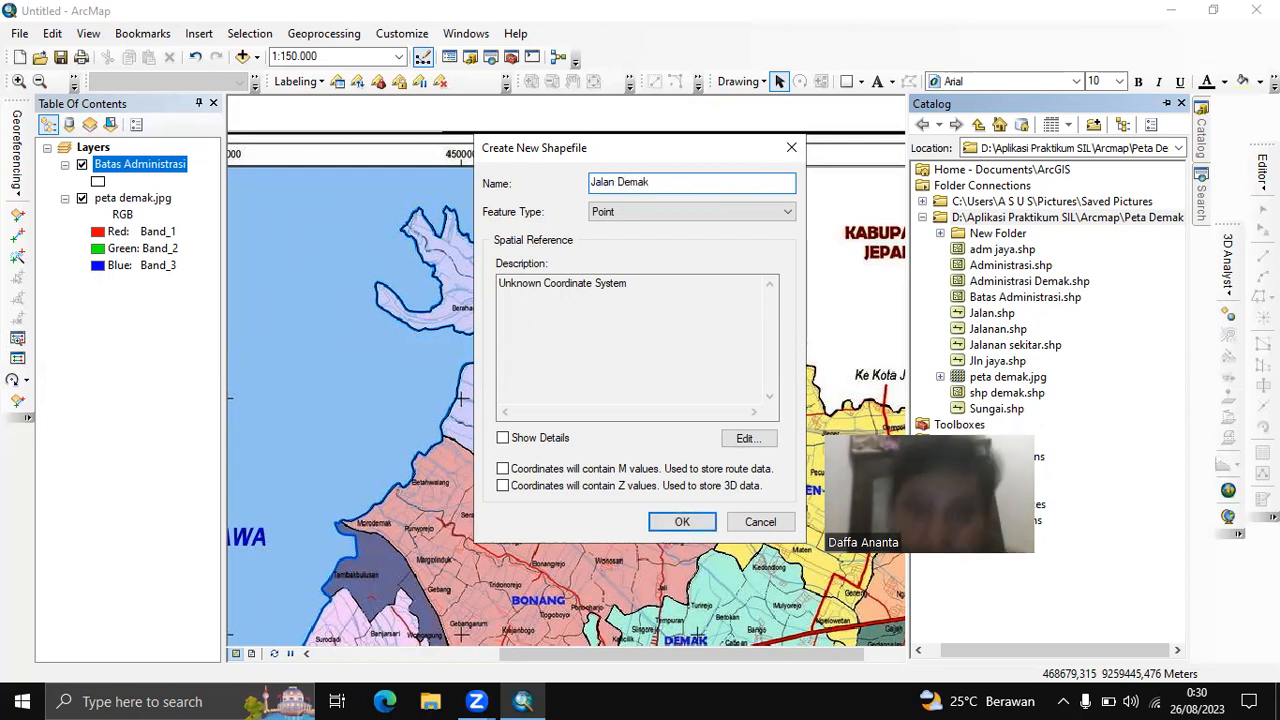
left_click(633, 214)
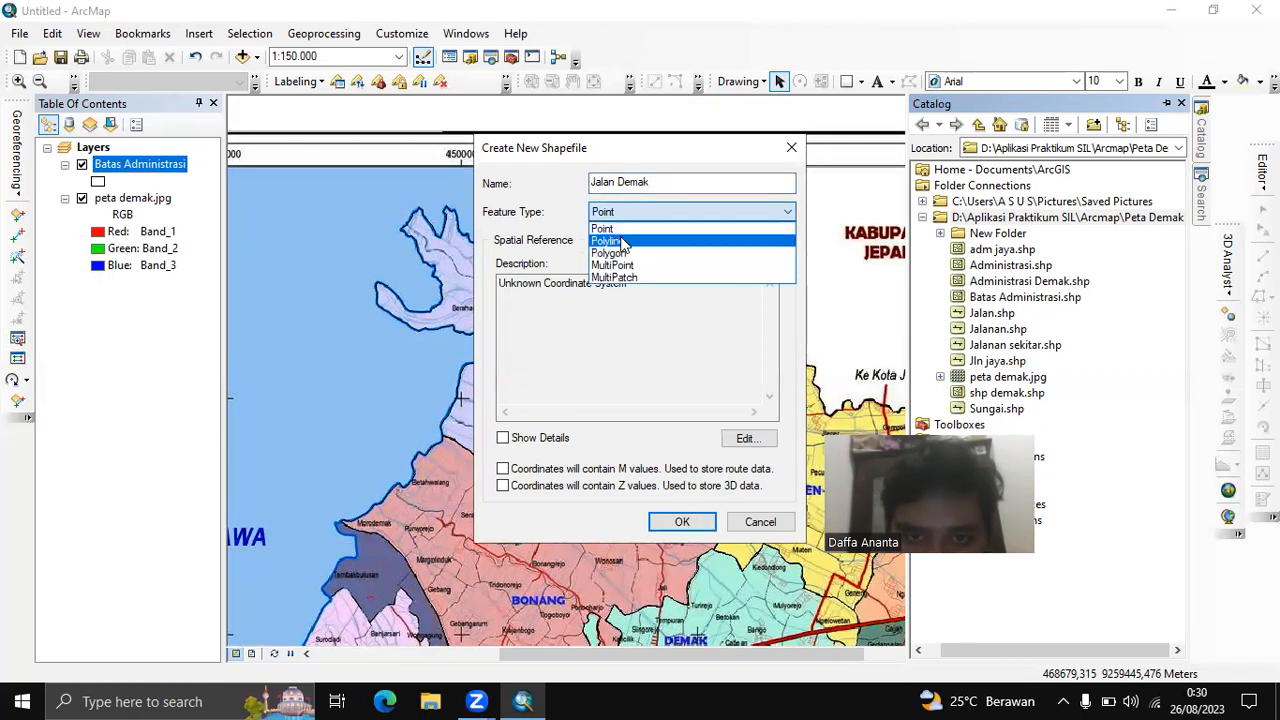
left_click(622, 242)
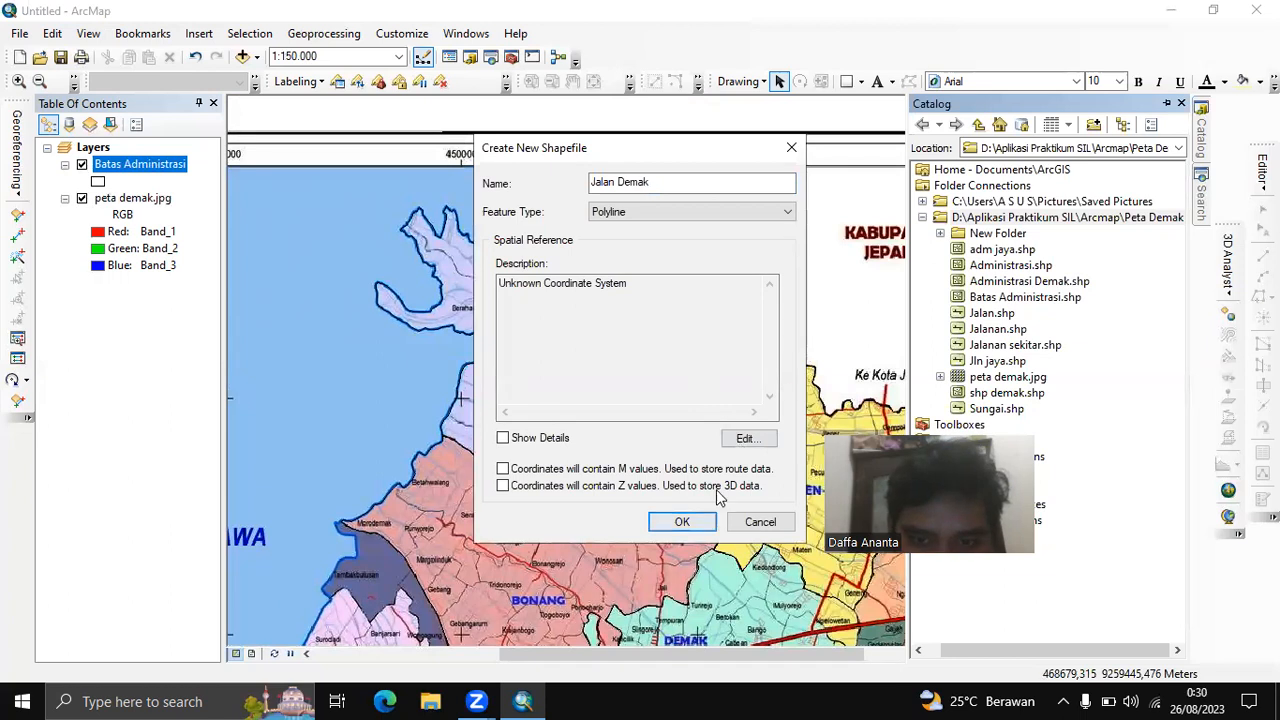
Assign the WGS 1984 UTM Zone 49S coordinate system to the new shapefile, create it, and close the Catalog
left_click(747, 445)
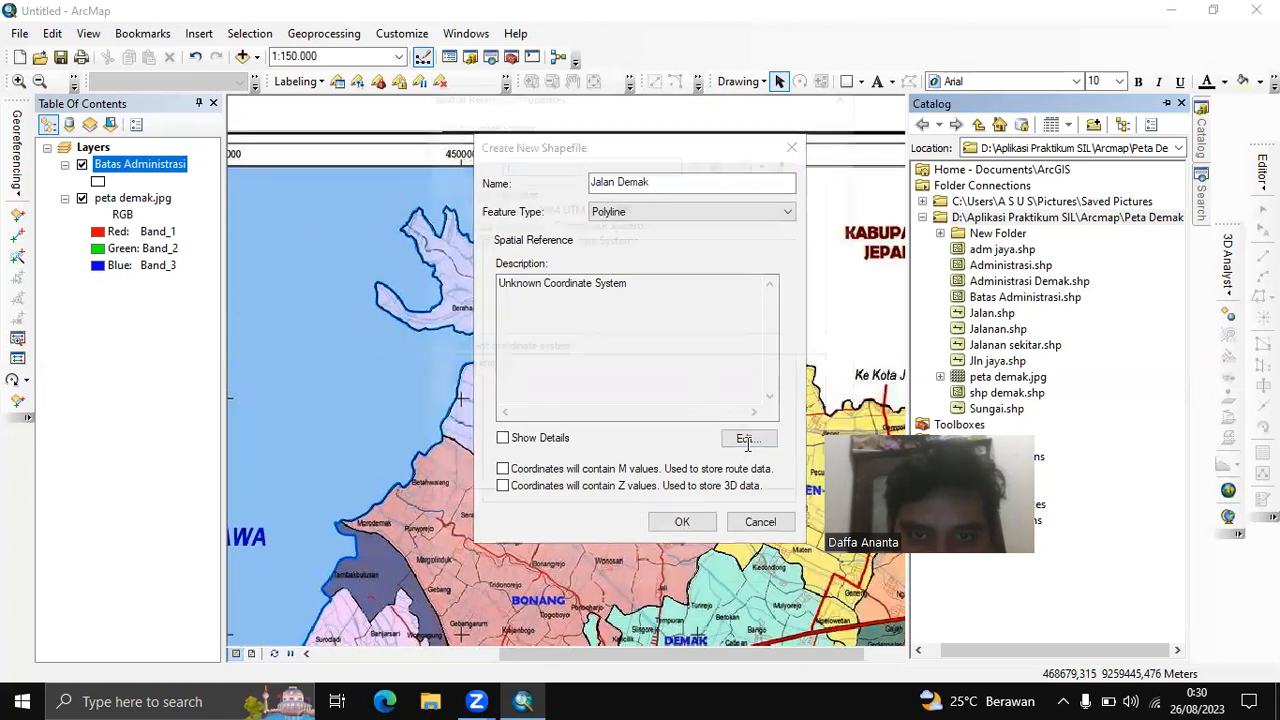
left_click(537, 206)
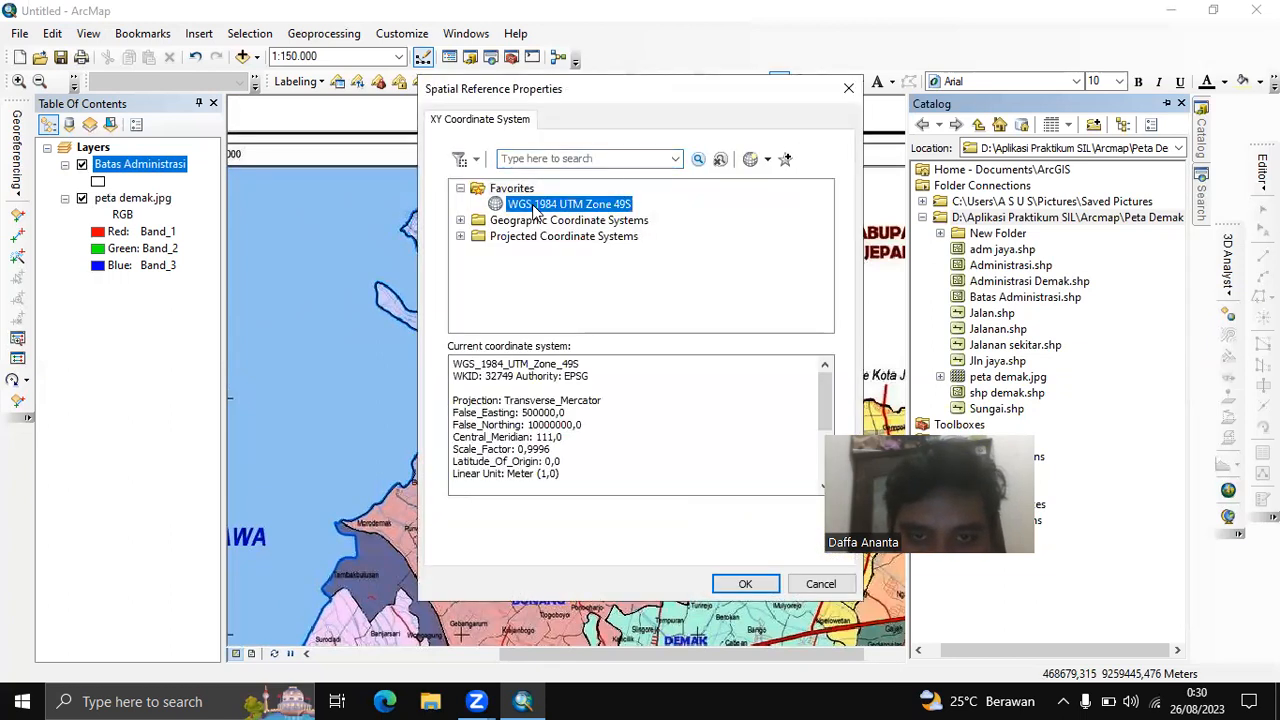
left_click(722, 590)
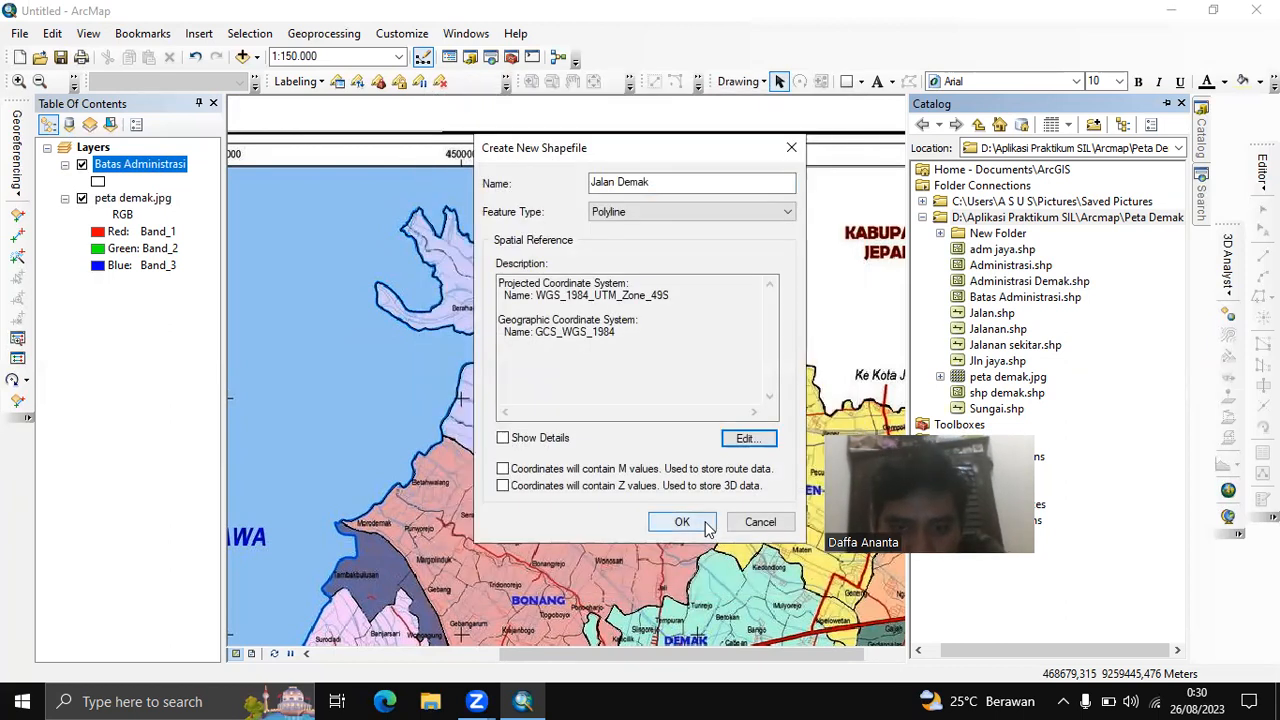
left_click(704, 526)
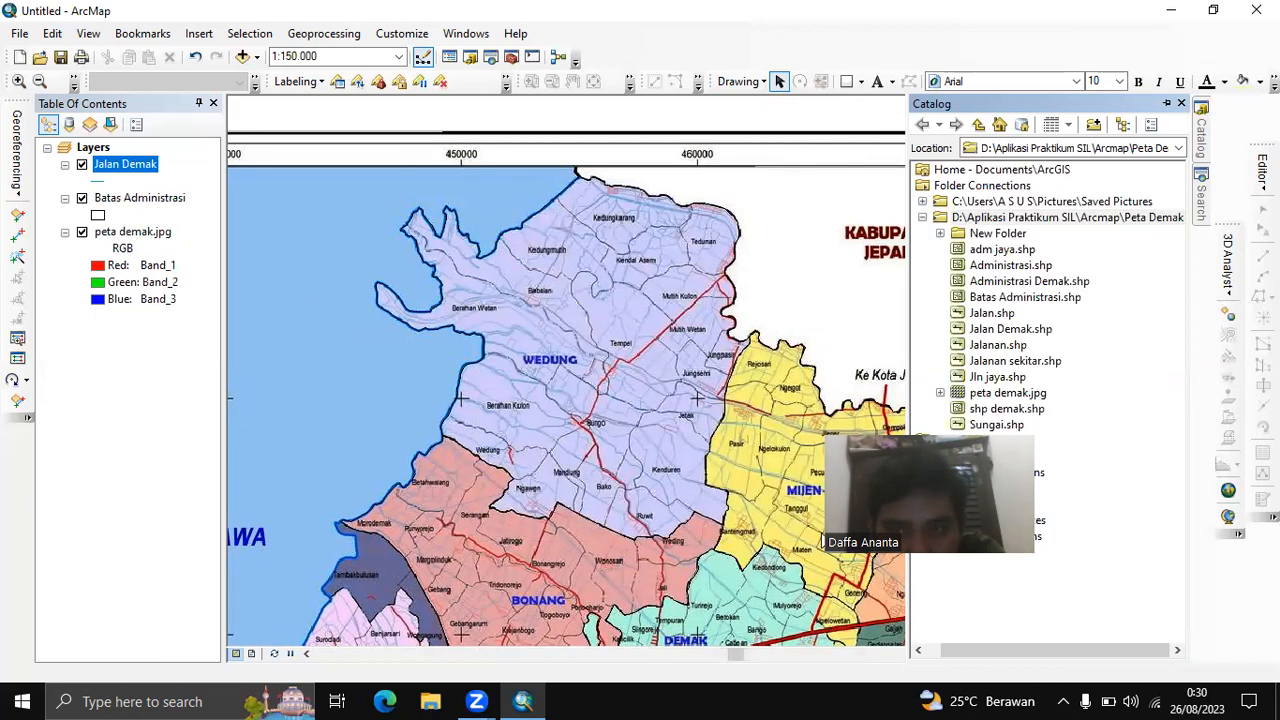
left_click(1181, 105)
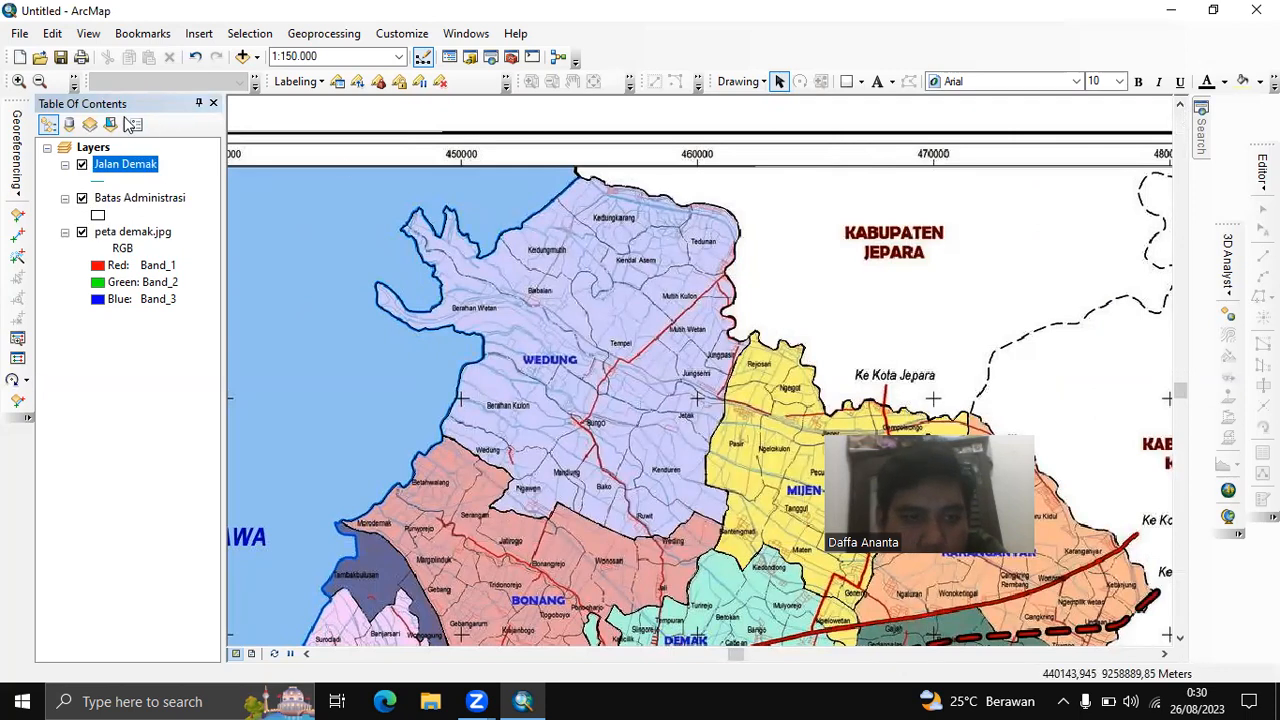
Start an editing session on the Jalan Demak layer and choose its feature template with the Line construction tool
right_click(128, 171)
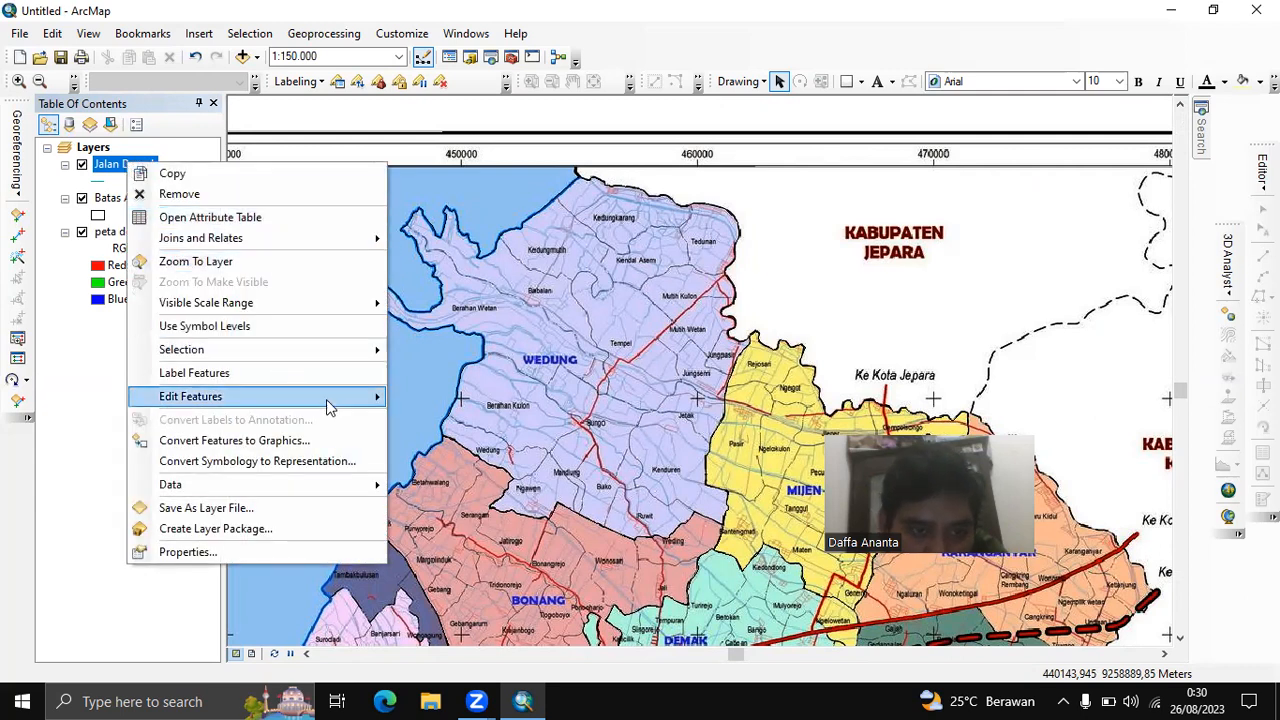
mouse_move(320, 397)
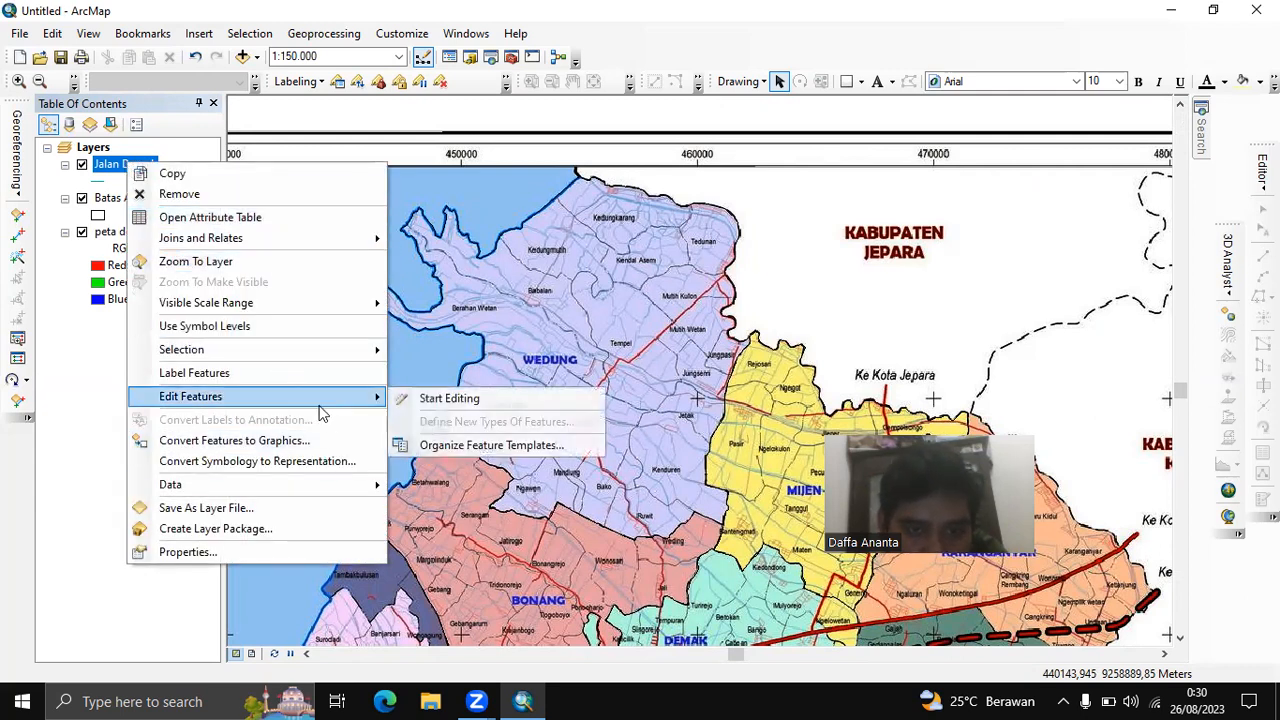
left_click(424, 400)
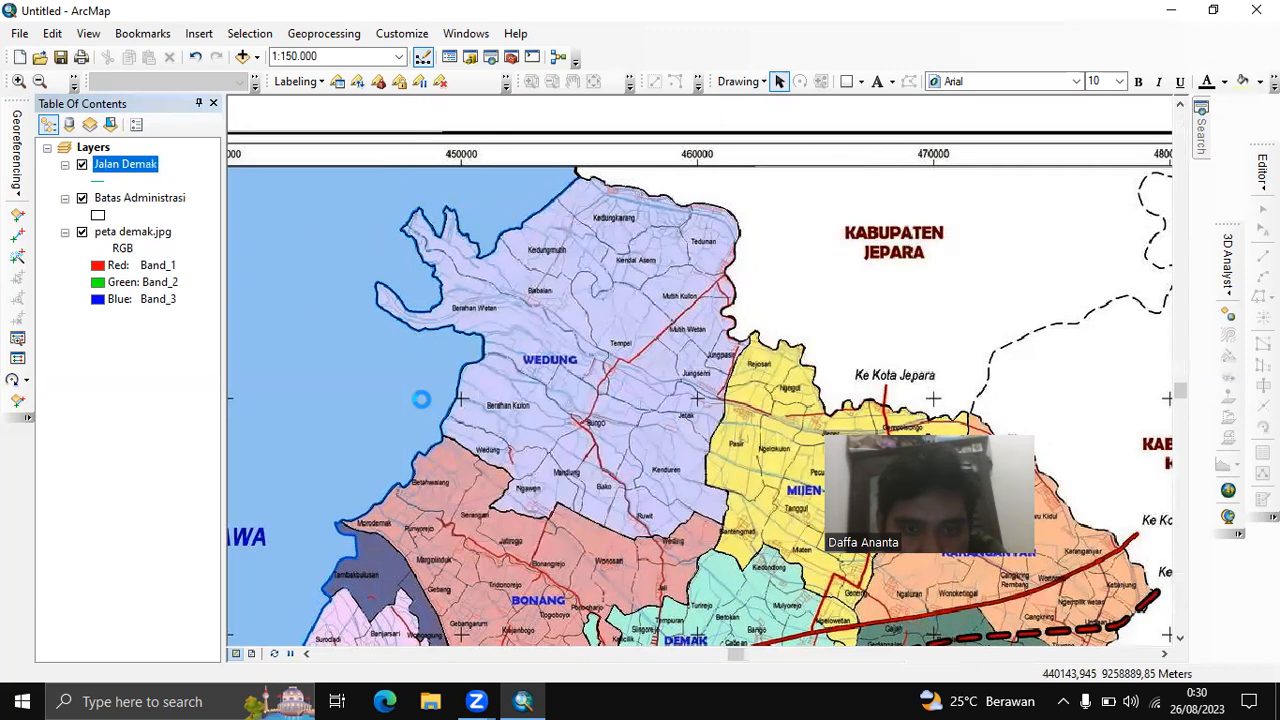
left_click(622, 403)
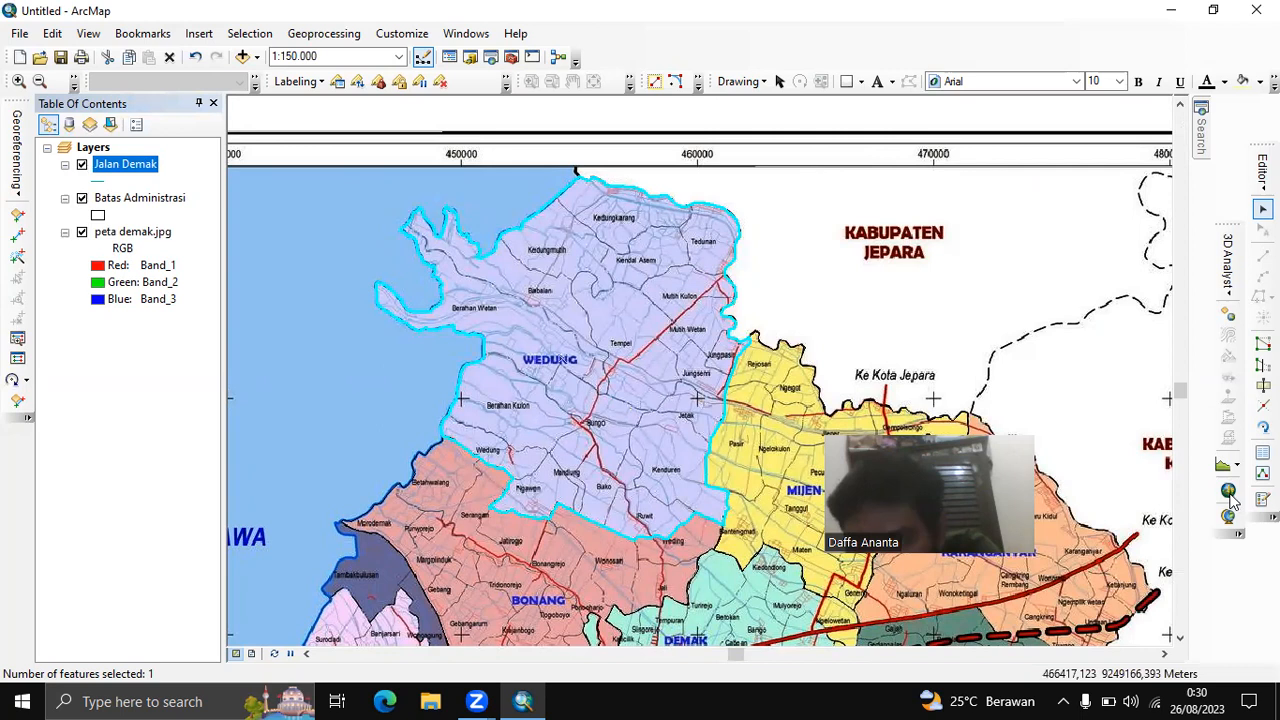
left_click(1262, 500)
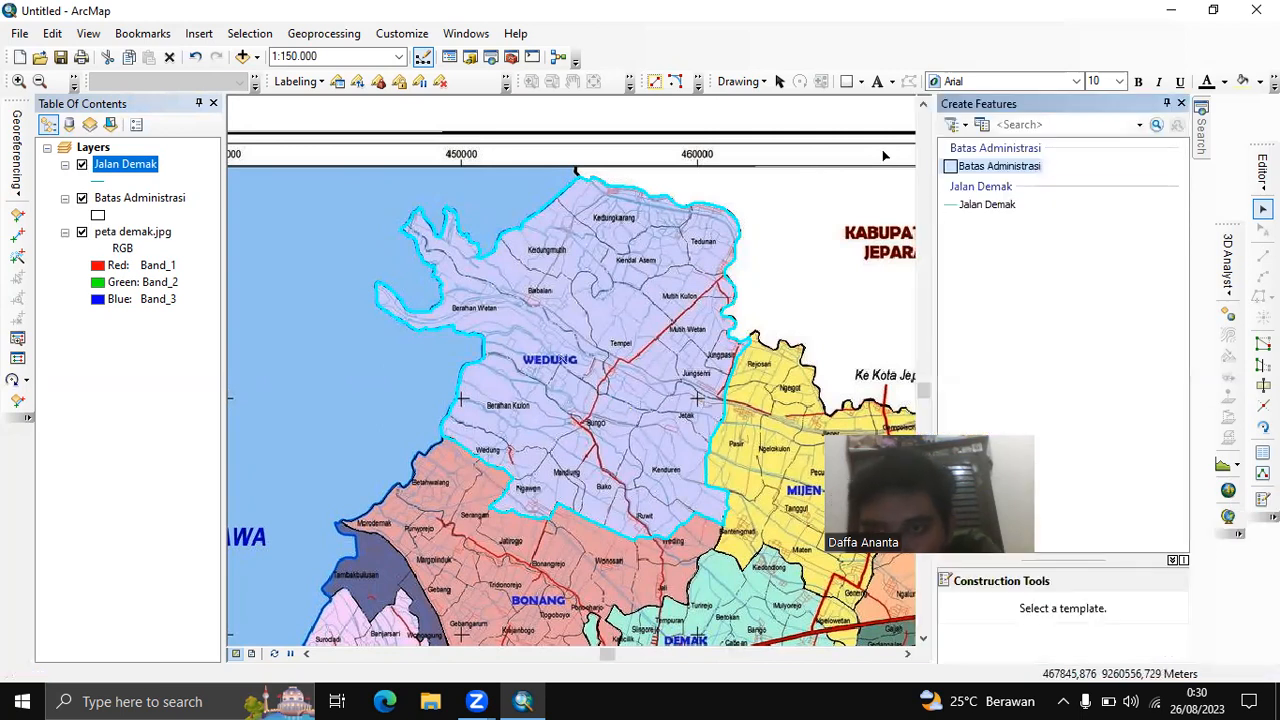
left_click(975, 205)
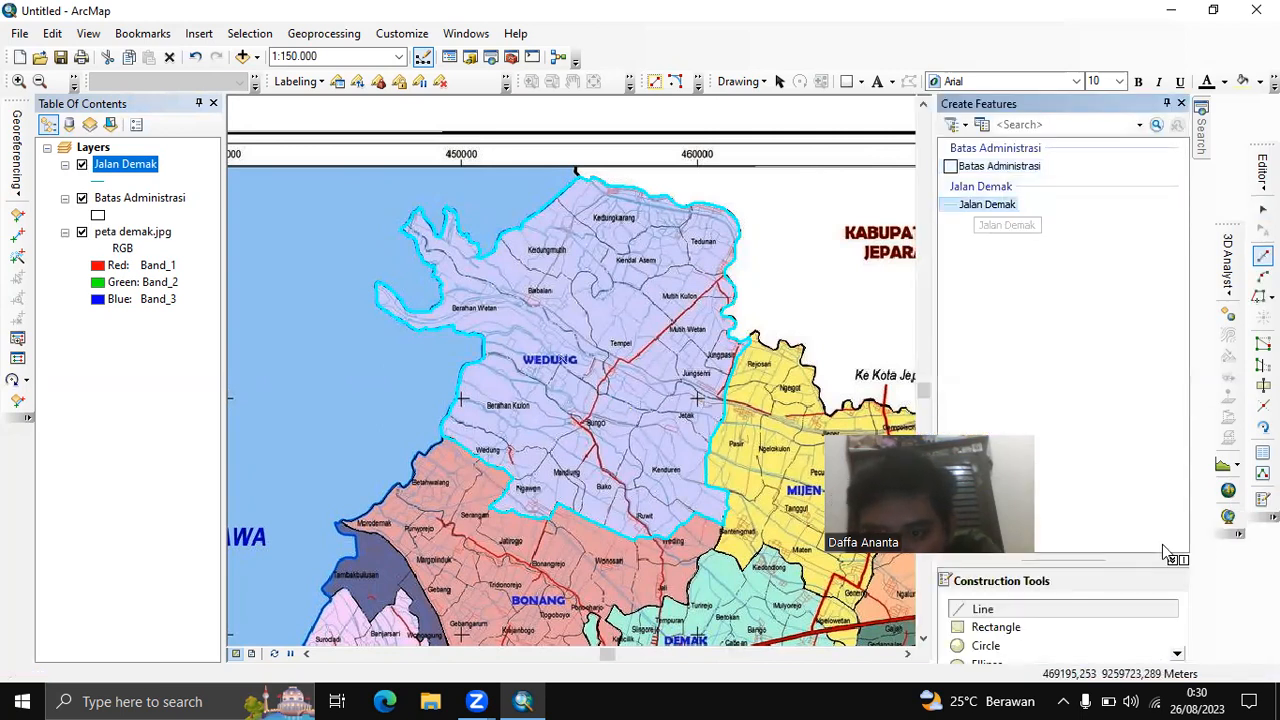
left_click(1053, 608)
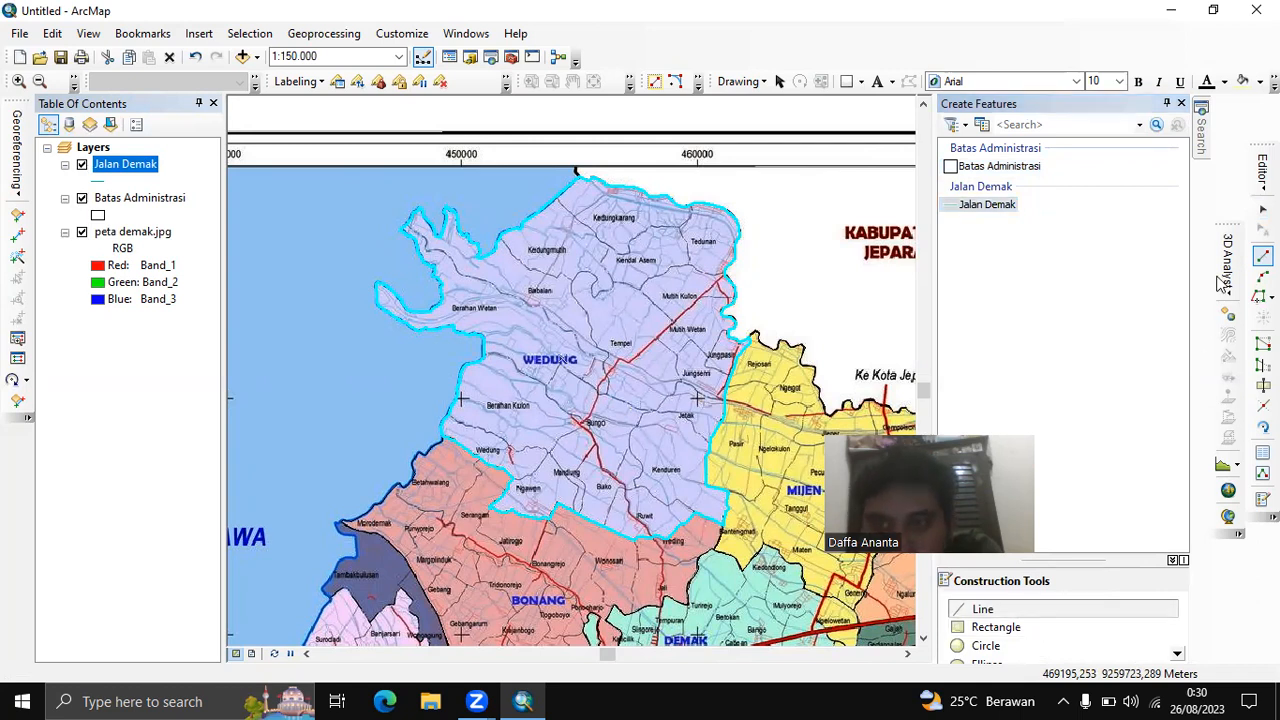
left_click(1181, 104)
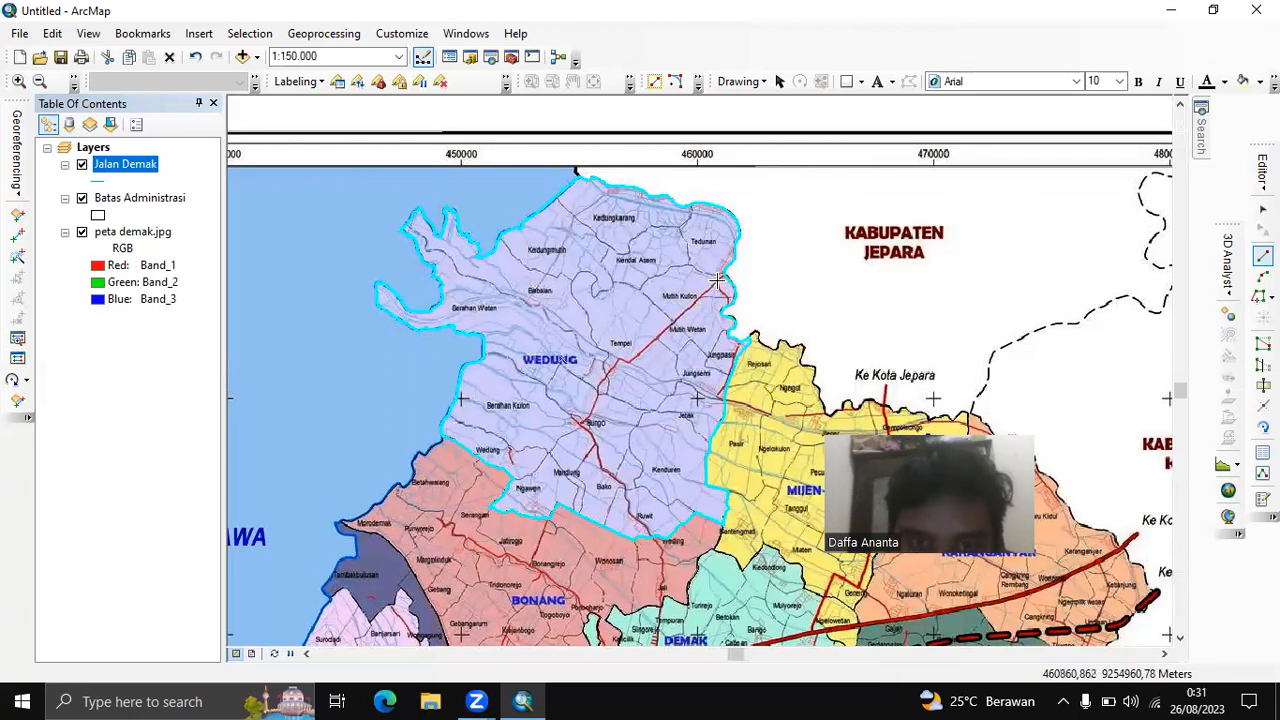
Start a Jalan Demak line at Wedung's eastern border near Mutih Kulon and trace the red road southwest to Mutih Wetan
scroll(716, 281, "up", 5)
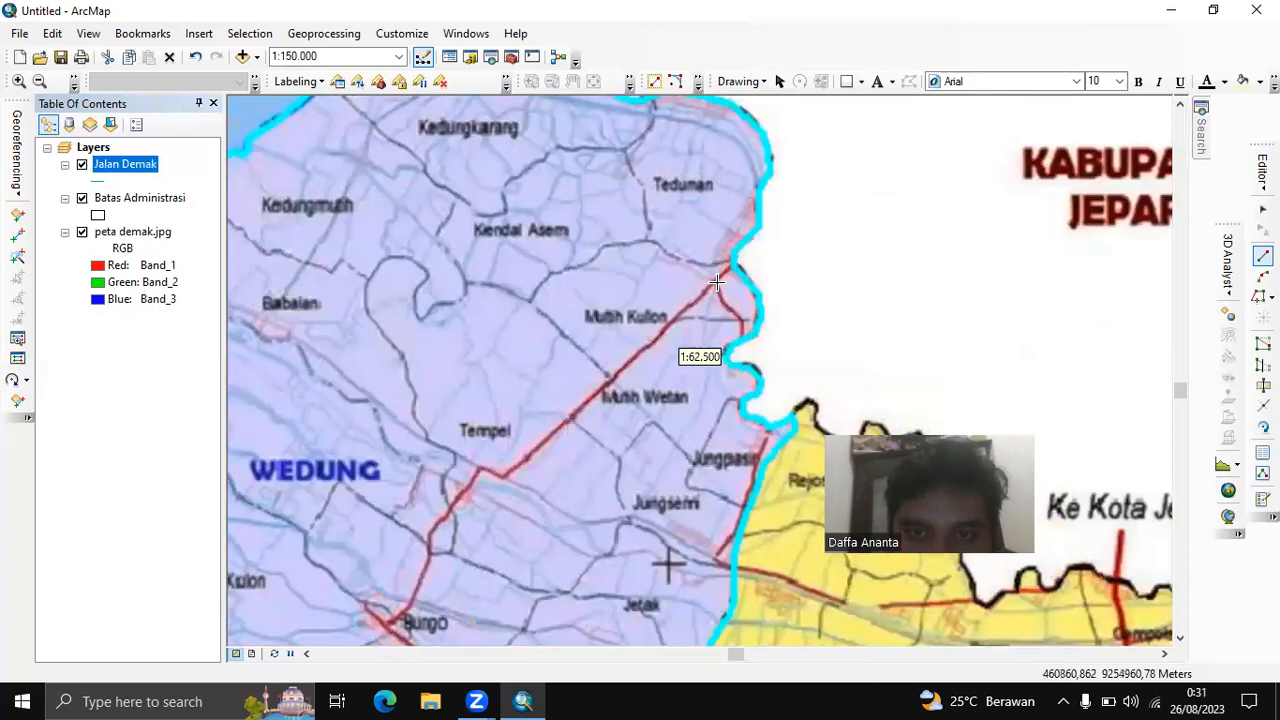
scroll(716, 281, "up", 2)
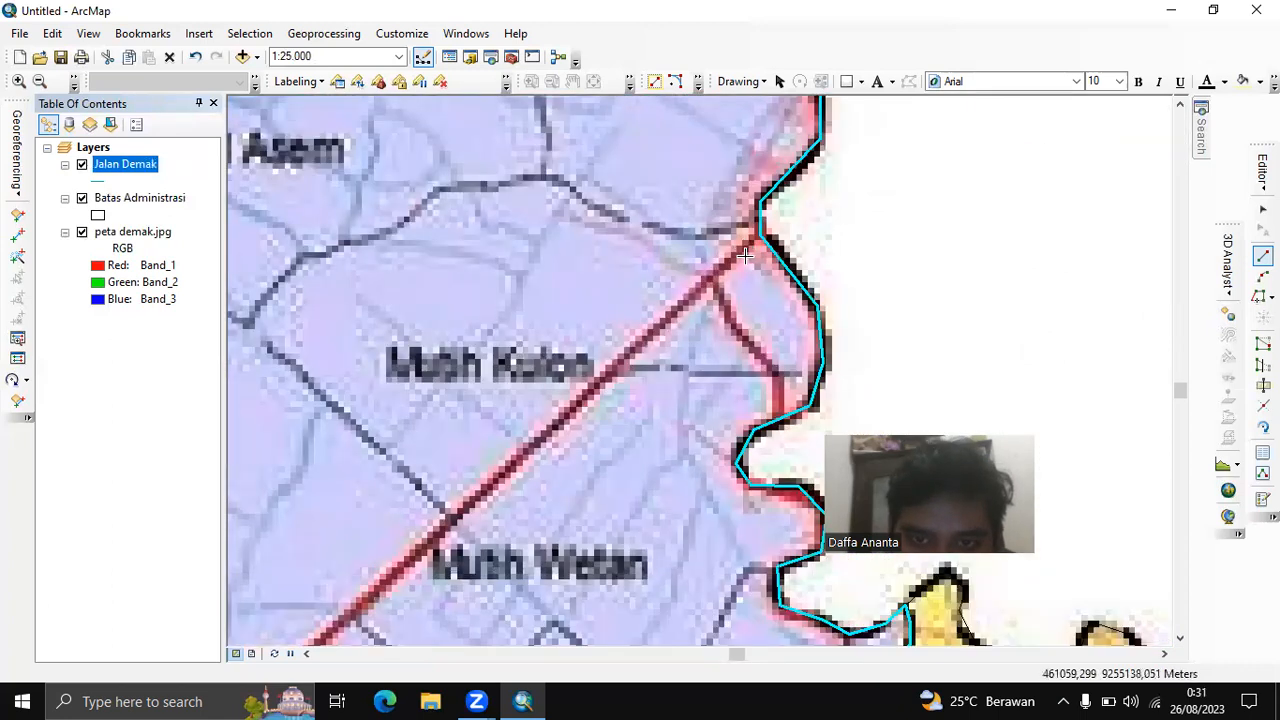
scroll(745, 255, "up", 3)
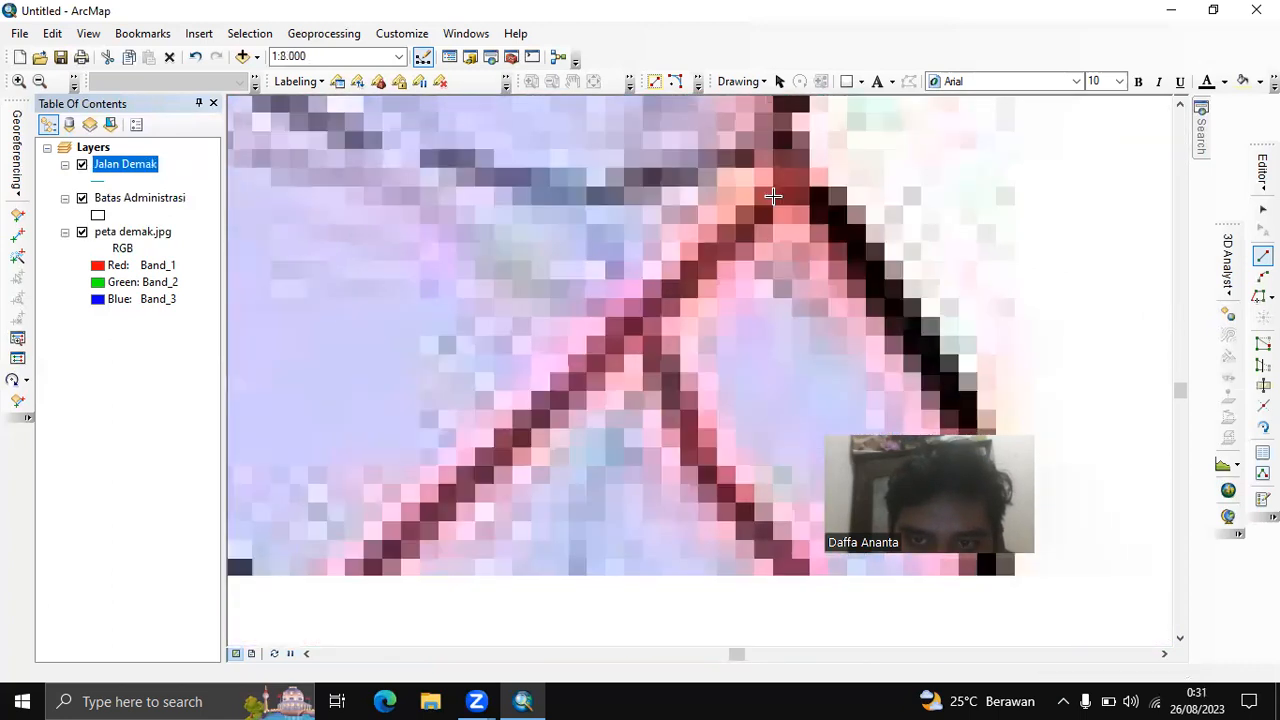
left_click(775, 195)
left_click(694, 271)
left_click_drag(521, 430, 763, 232)
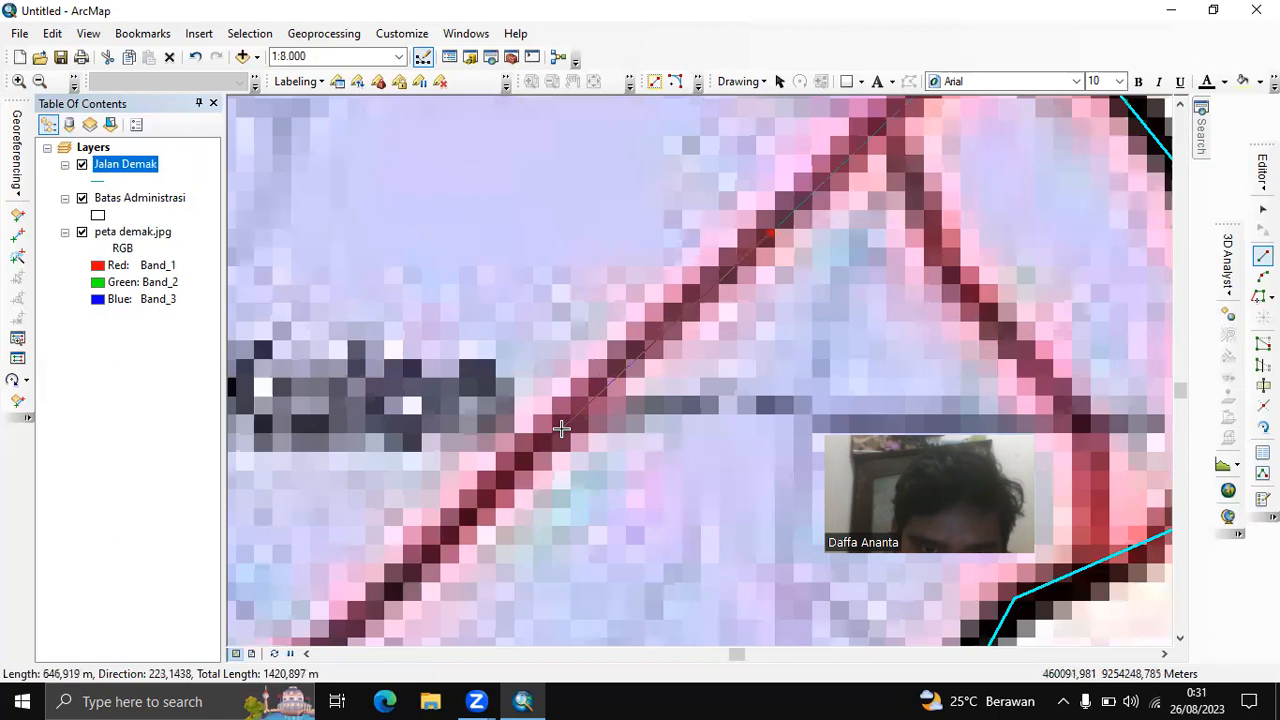
left_click_drag(560, 426, 809, 245)
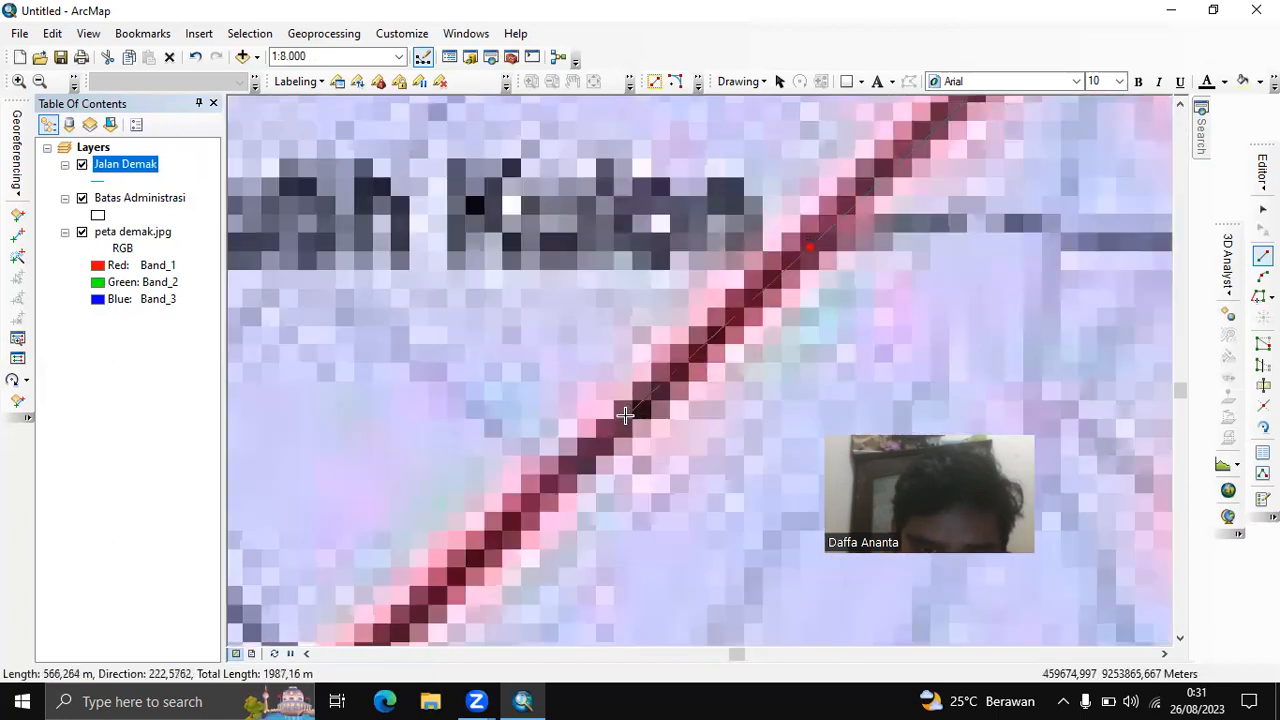
scroll(624, 414, "up", 3)
scroll(624, 414, "up", 1)
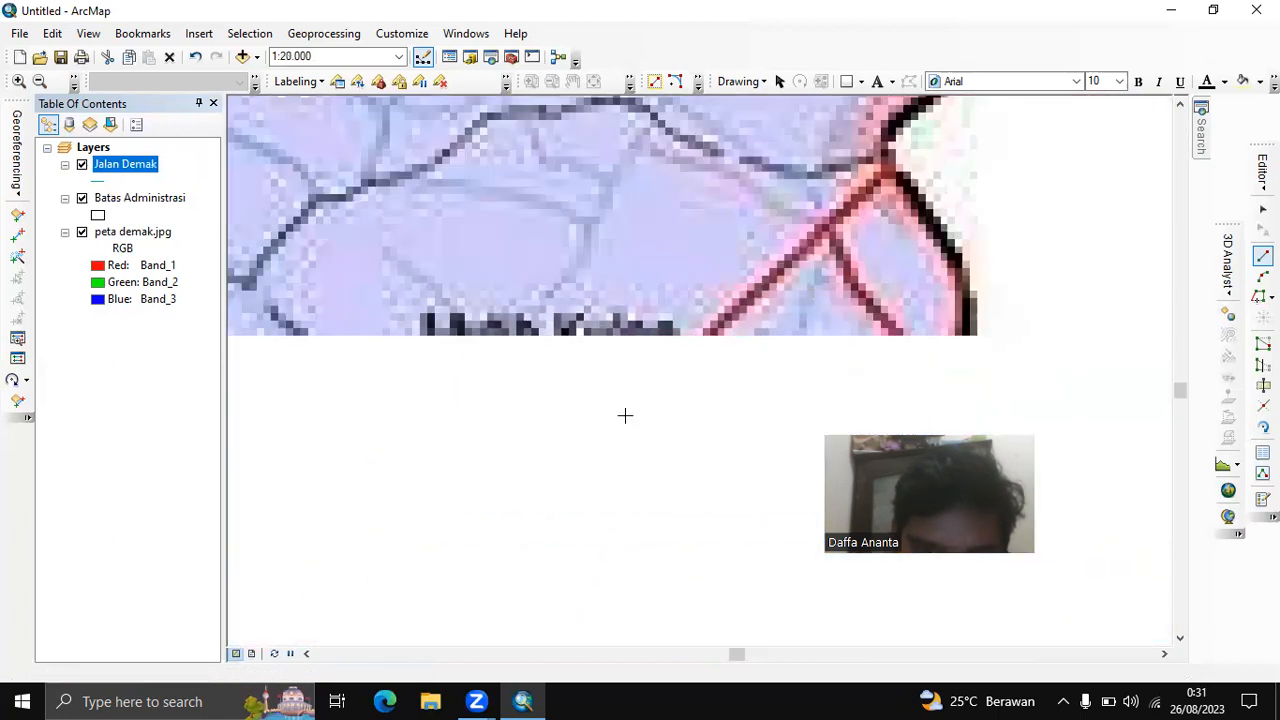
left_click_drag(560, 460, 739, 291)
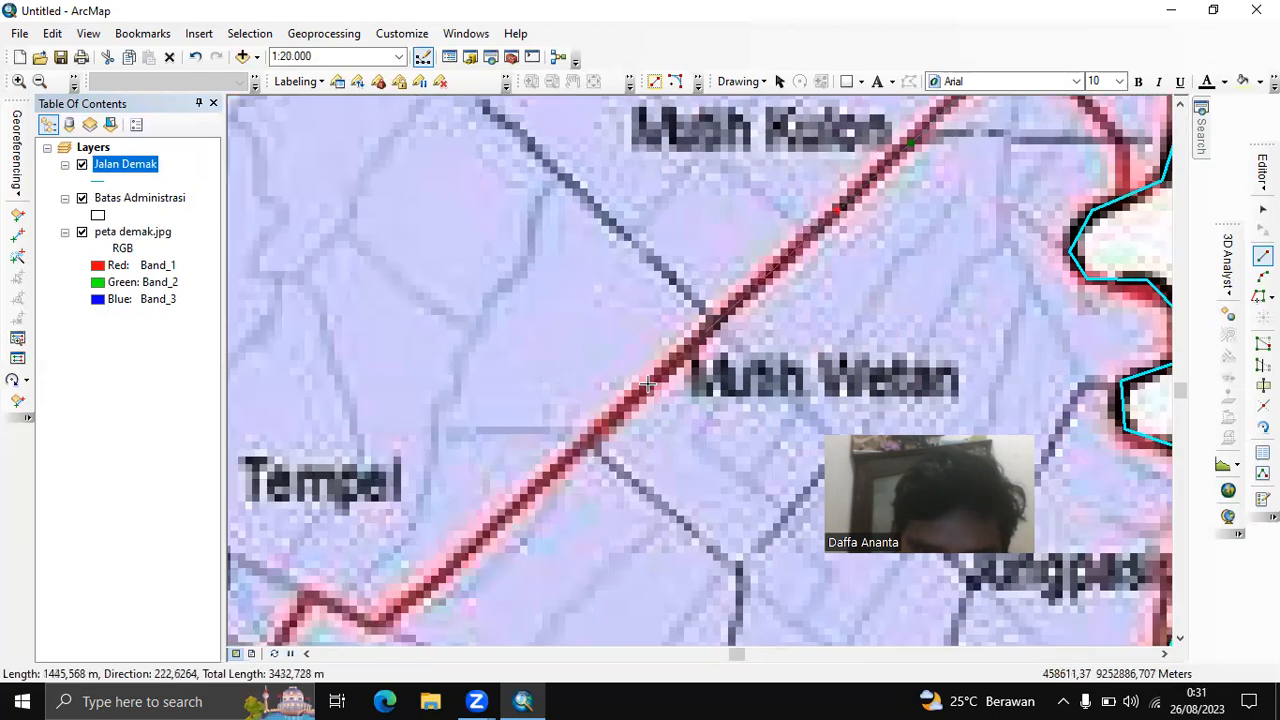
key("Down")
key("Left")
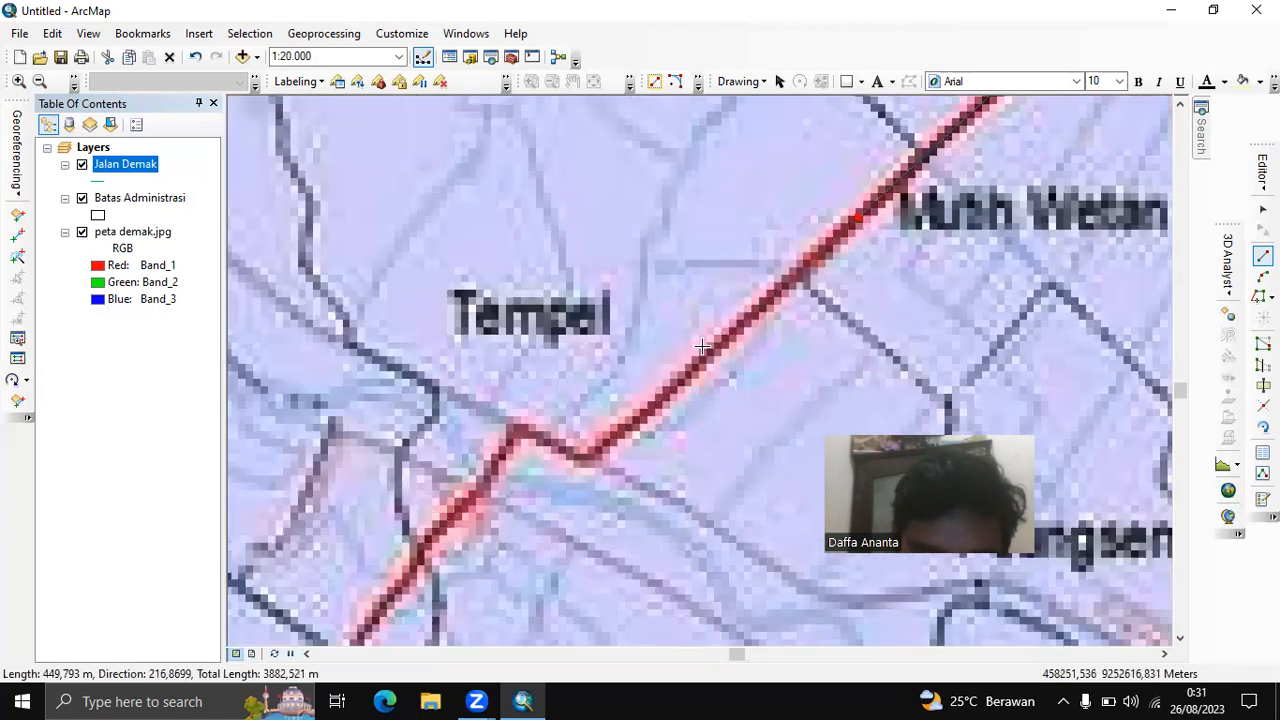
Continue the road line from Mutih Wetan around the bend southeast of Tempel, placing vertices along the red road heading southwest
left_click(594, 451)
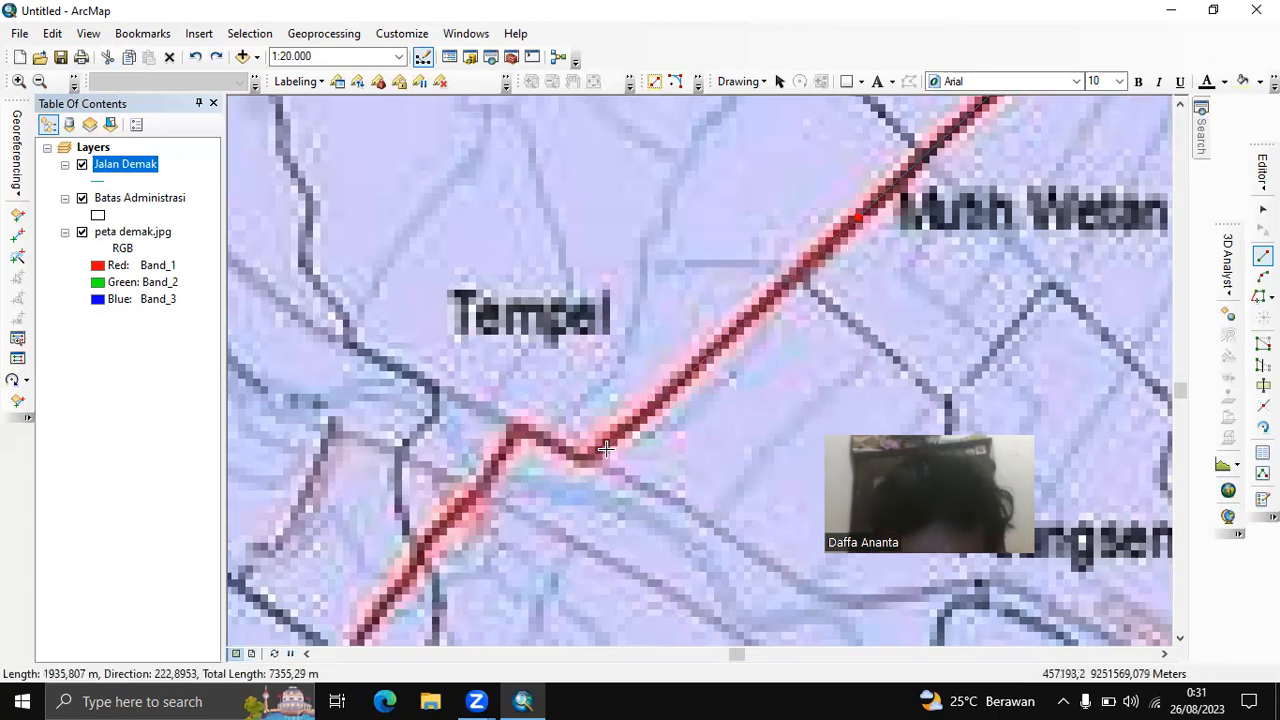
left_click(576, 457)
left_click(540, 440)
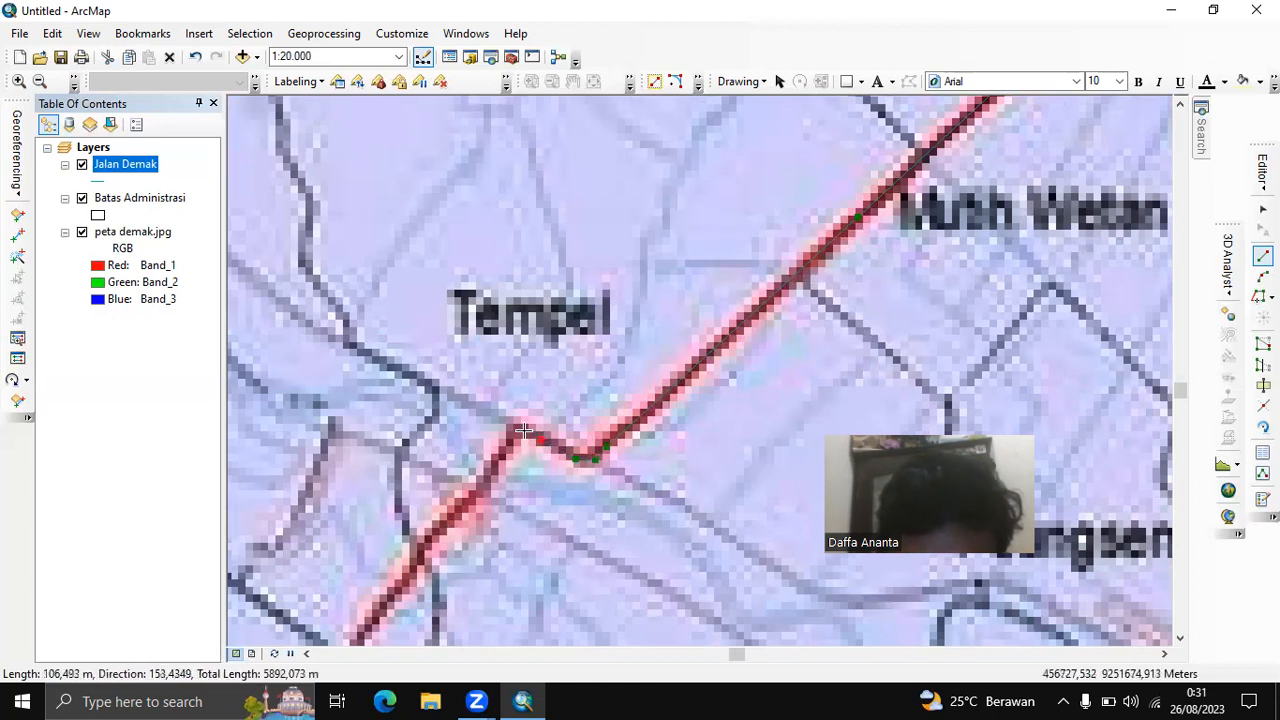
left_click(519, 428)
left_click(502, 455)
left_click(490, 470)
left_click(477, 488)
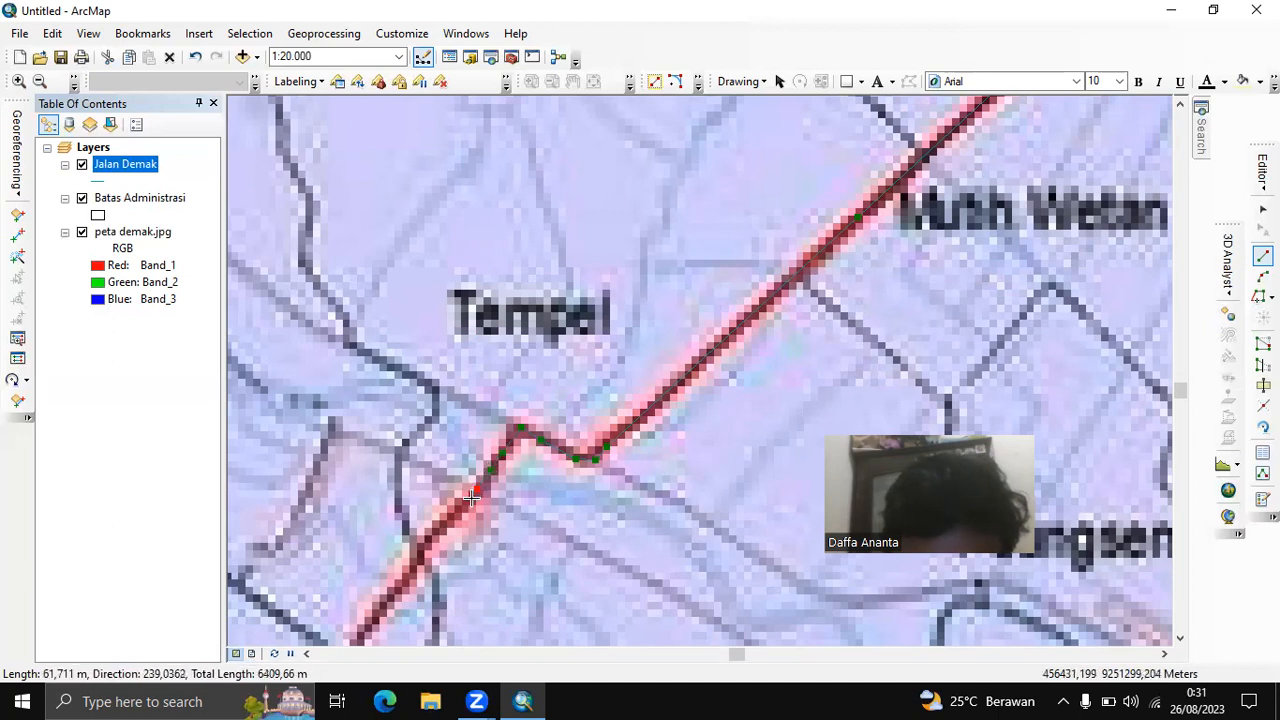
left_click(446, 514)
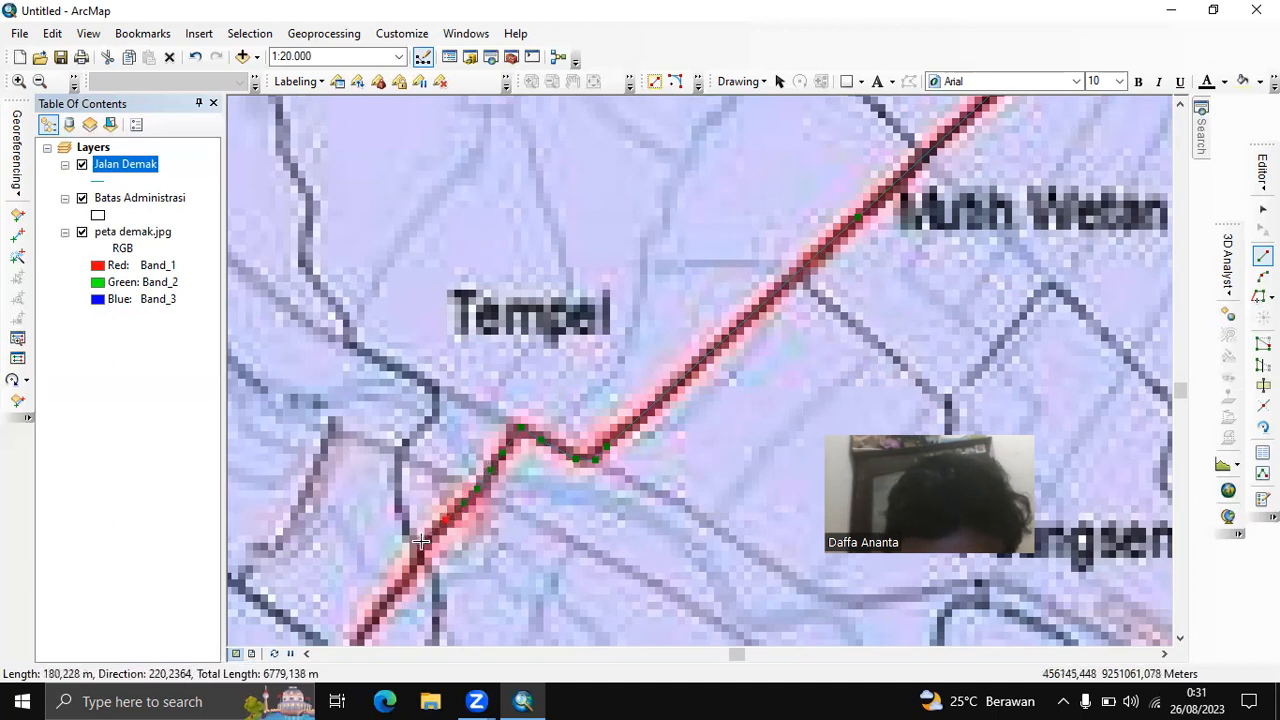
left_click(420, 546)
Extend the road line southward from below Tempel through the black road crossings north of Bungo
left_click_drag(379, 616, 519, 376)
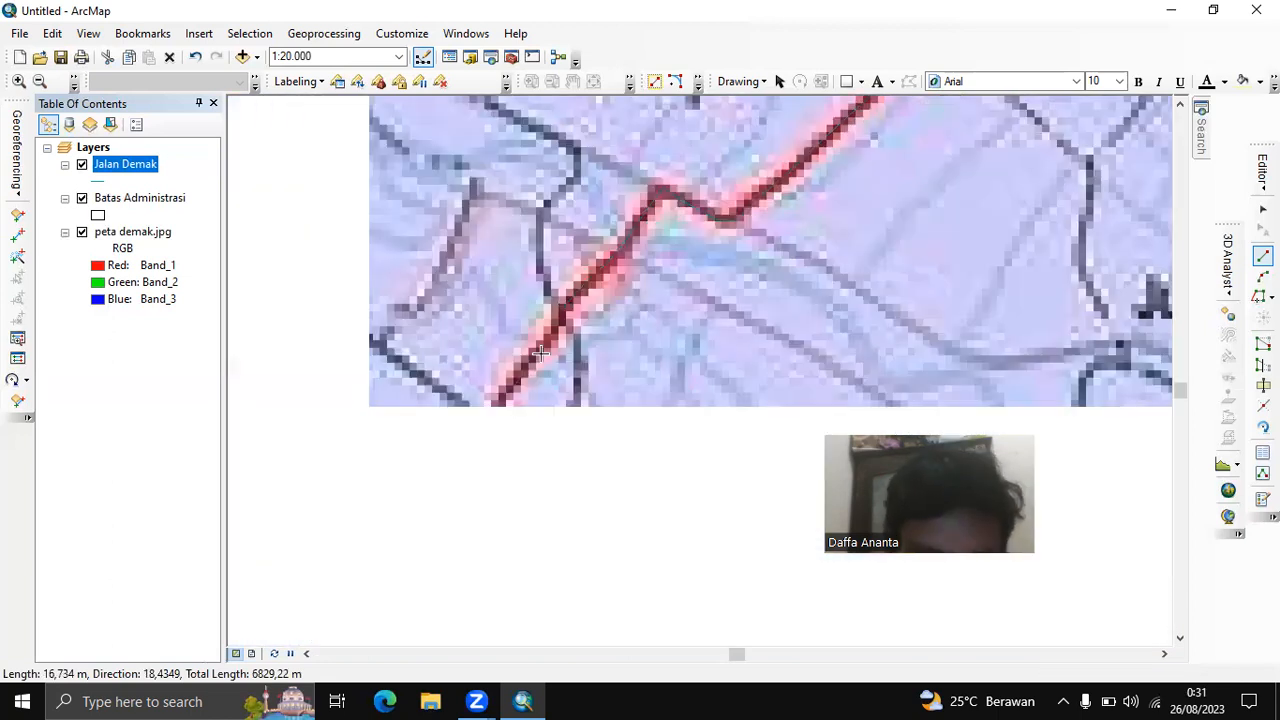
left_click(510, 385)
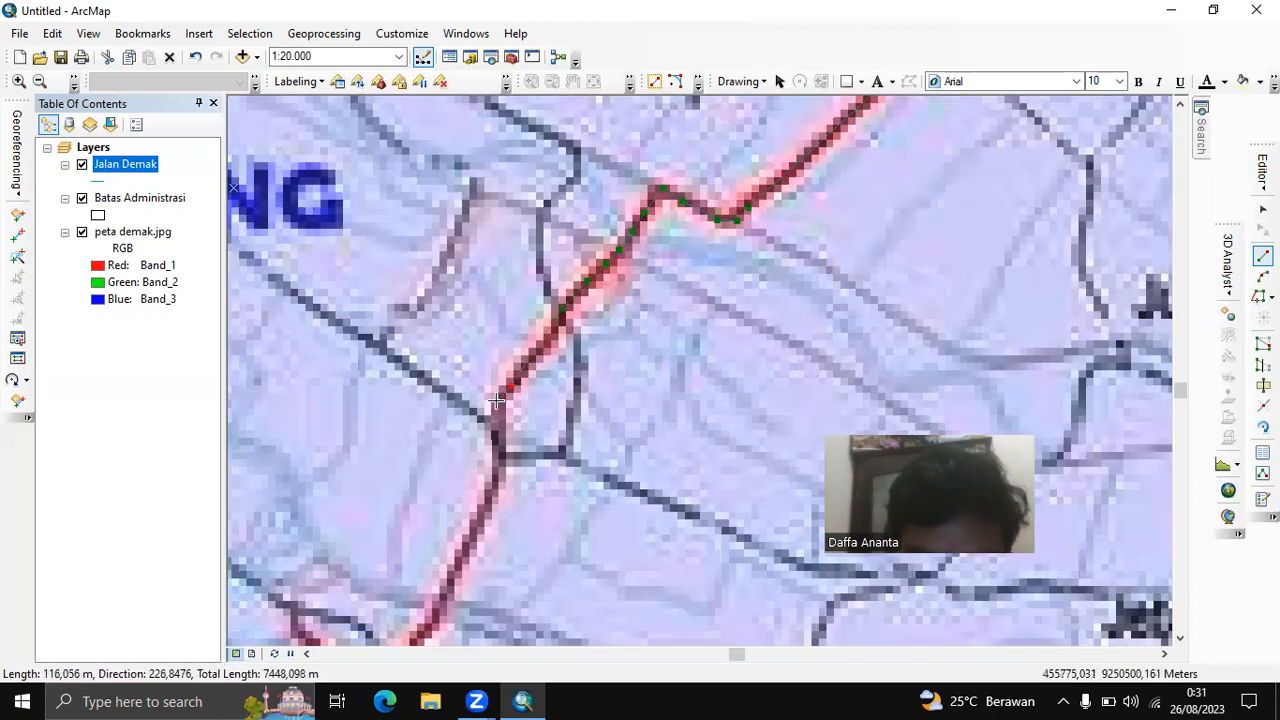
left_click(497, 452)
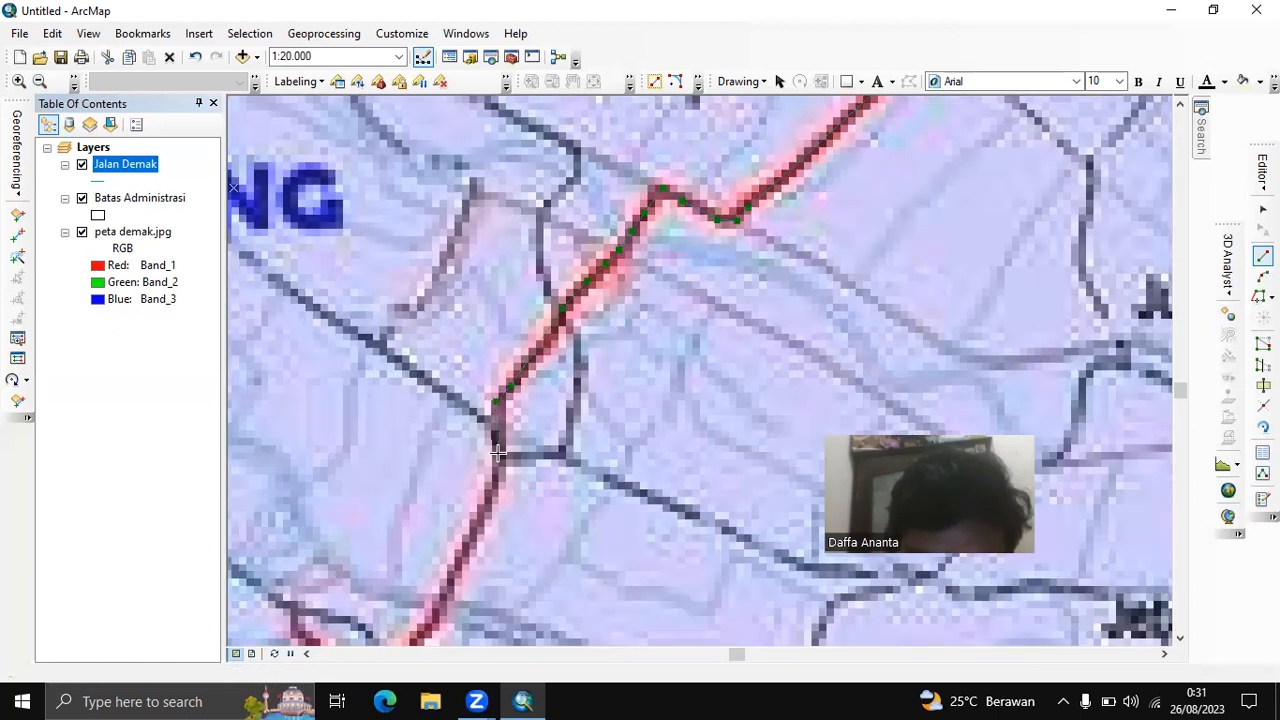
left_click_drag(480, 496, 545, 249)
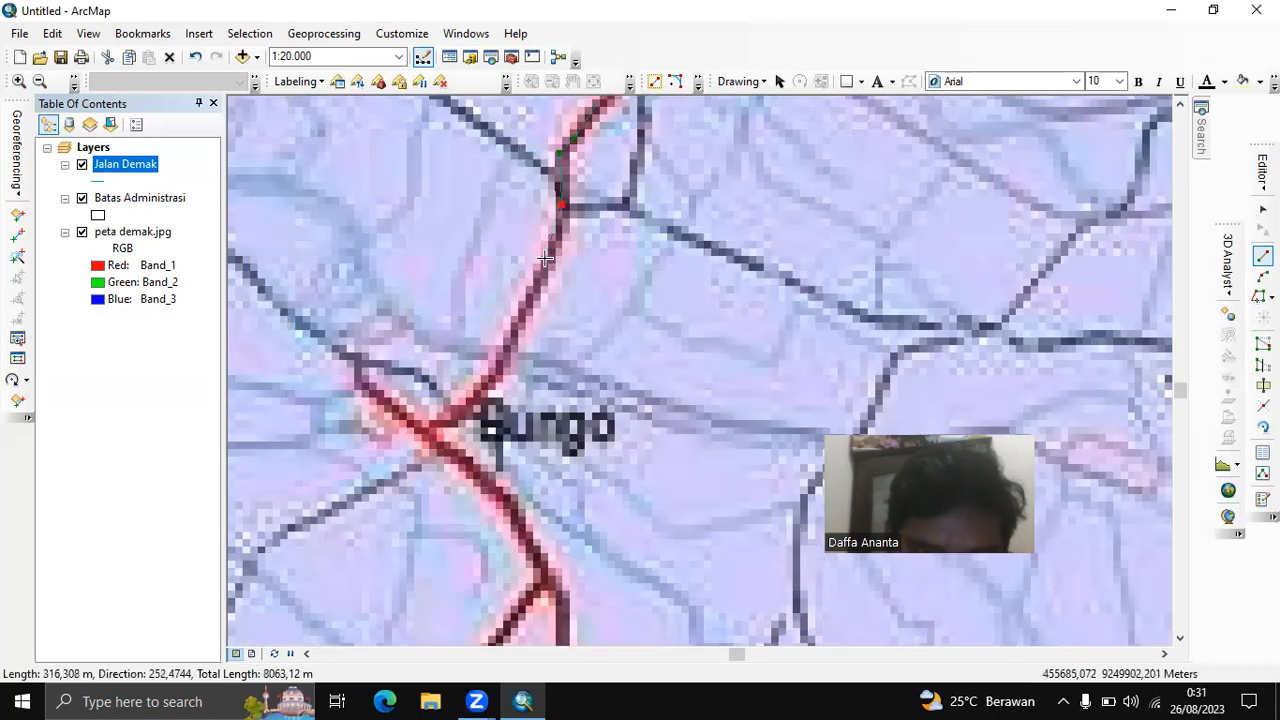
Trace the road down to the Bungo junction and finish the line at the short branch's northwest end, about 9.8 km in total
left_click(558, 234)
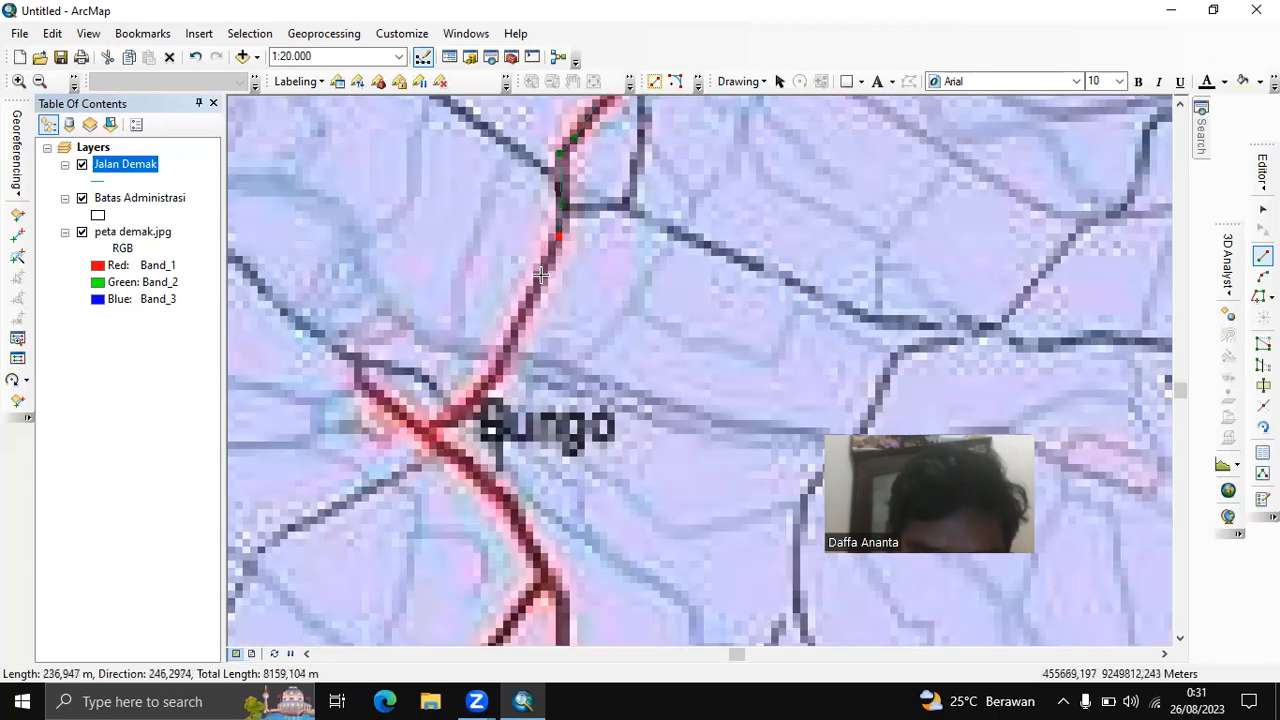
left_click(519, 318)
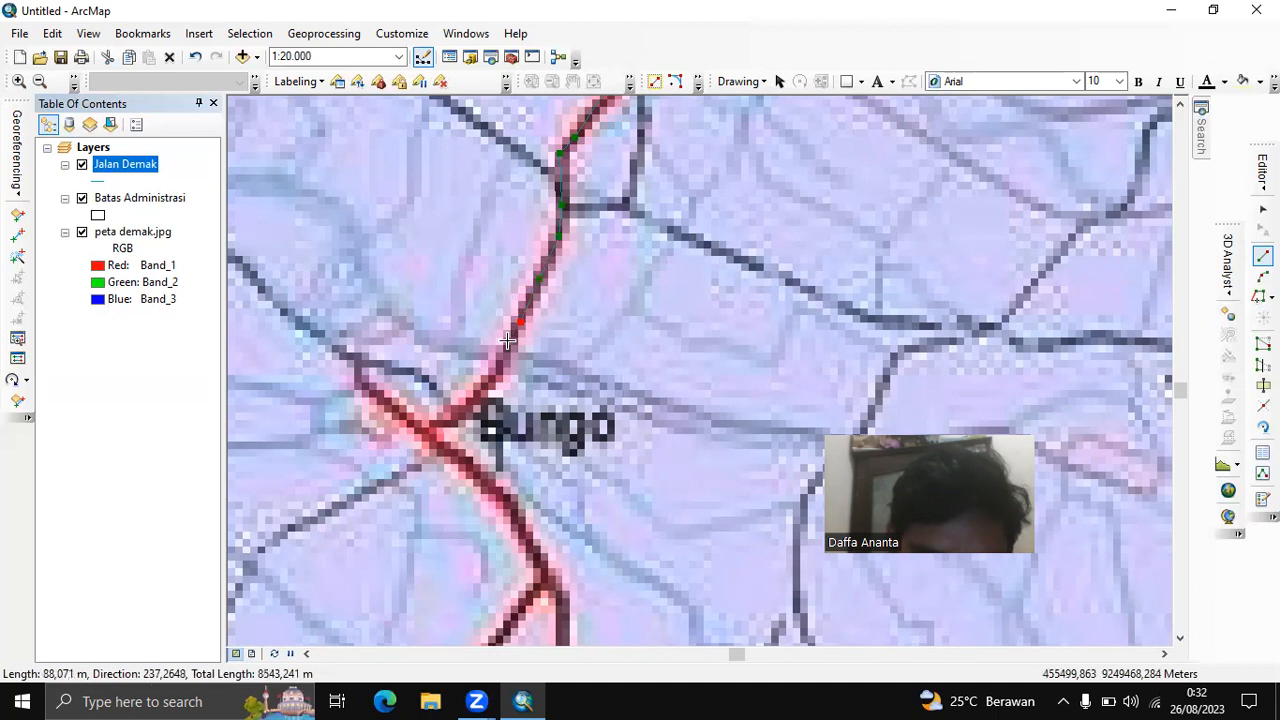
left_click(506, 345)
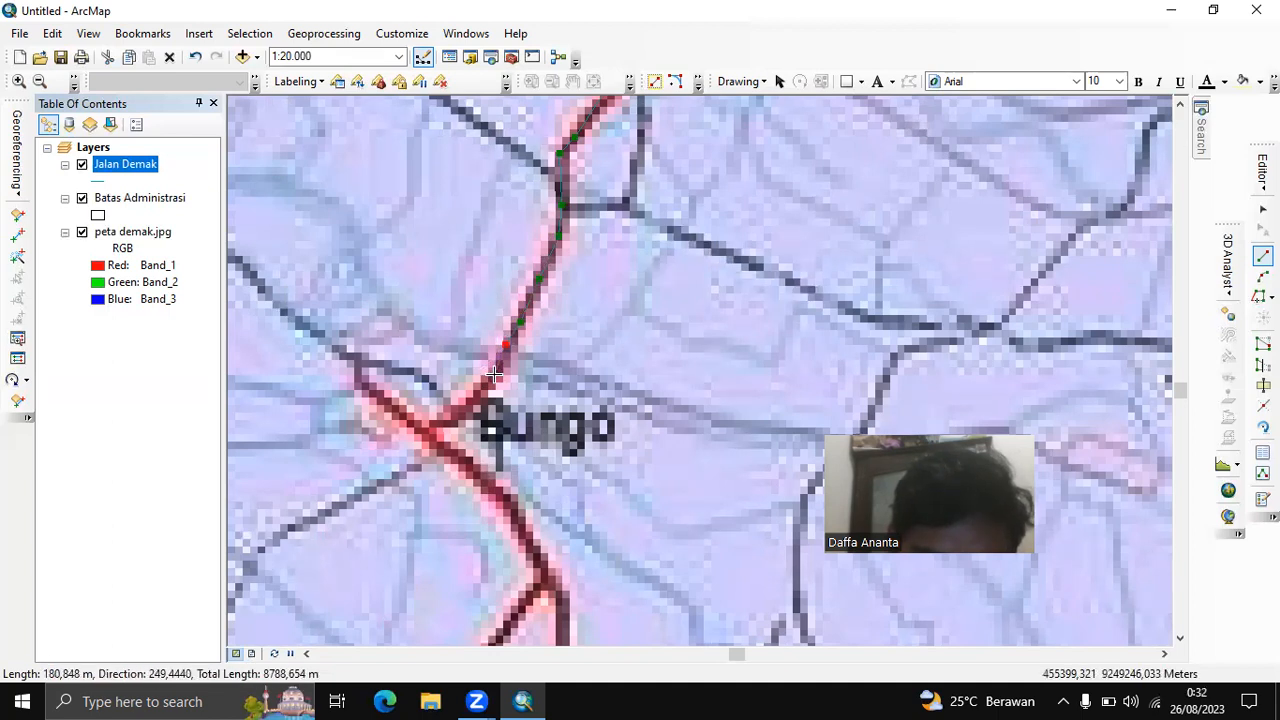
left_click(476, 397)
left_click(454, 416)
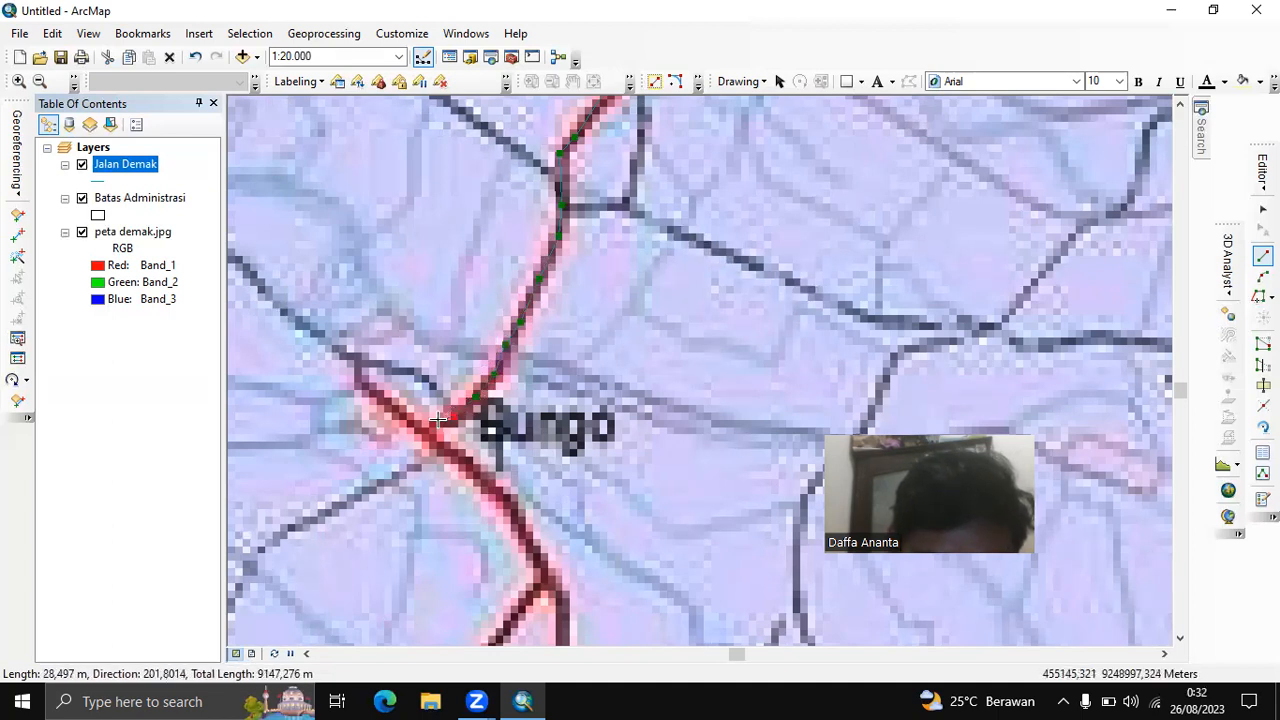
left_click(425, 430)
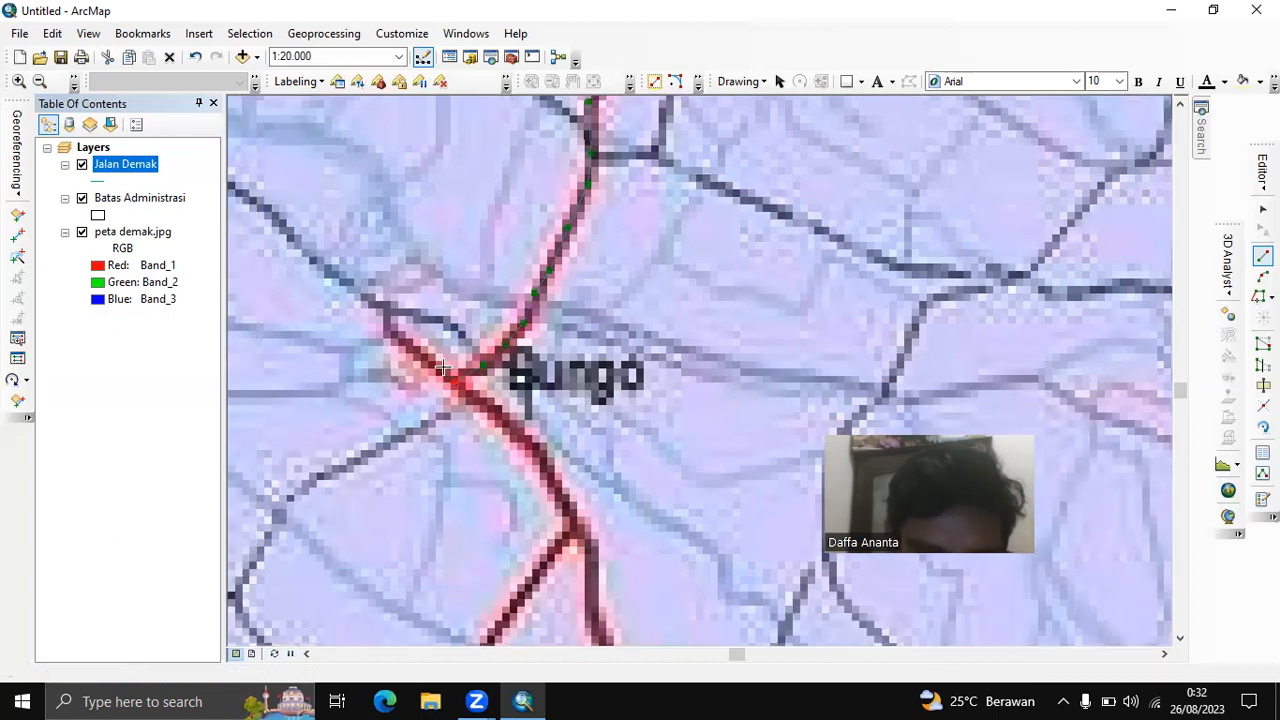
left_click(418, 352)
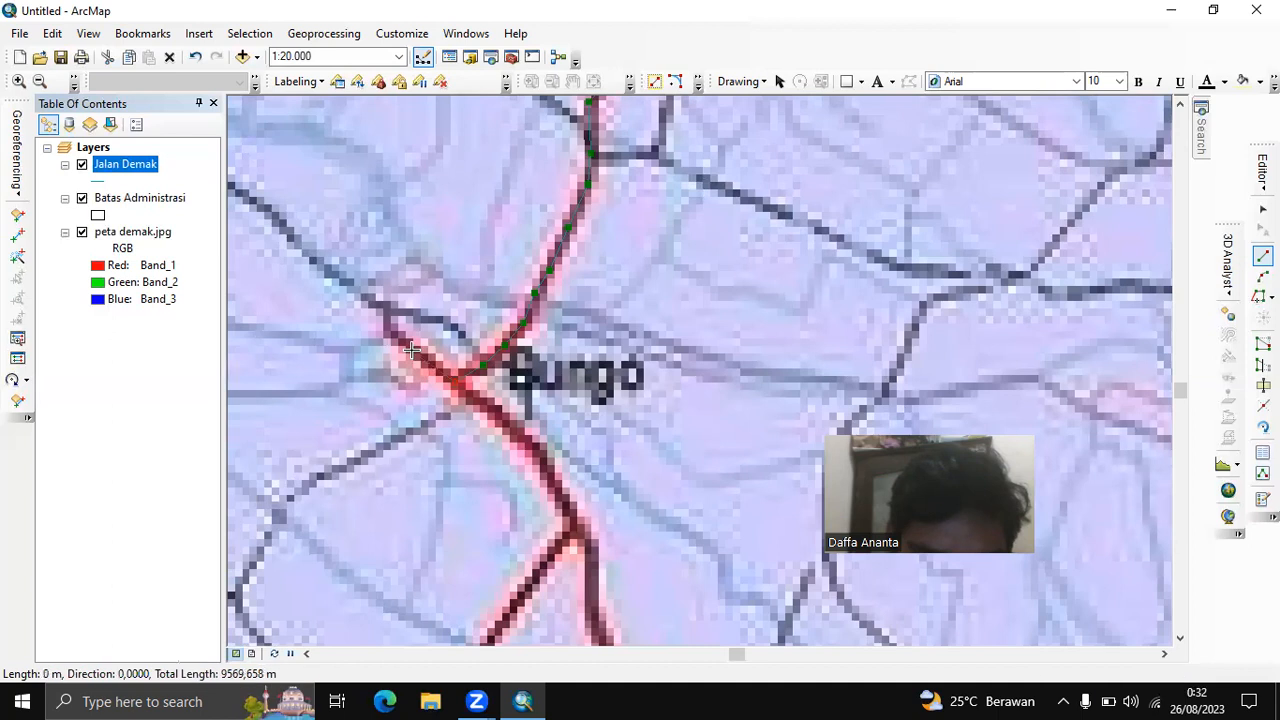
left_click(400, 342)
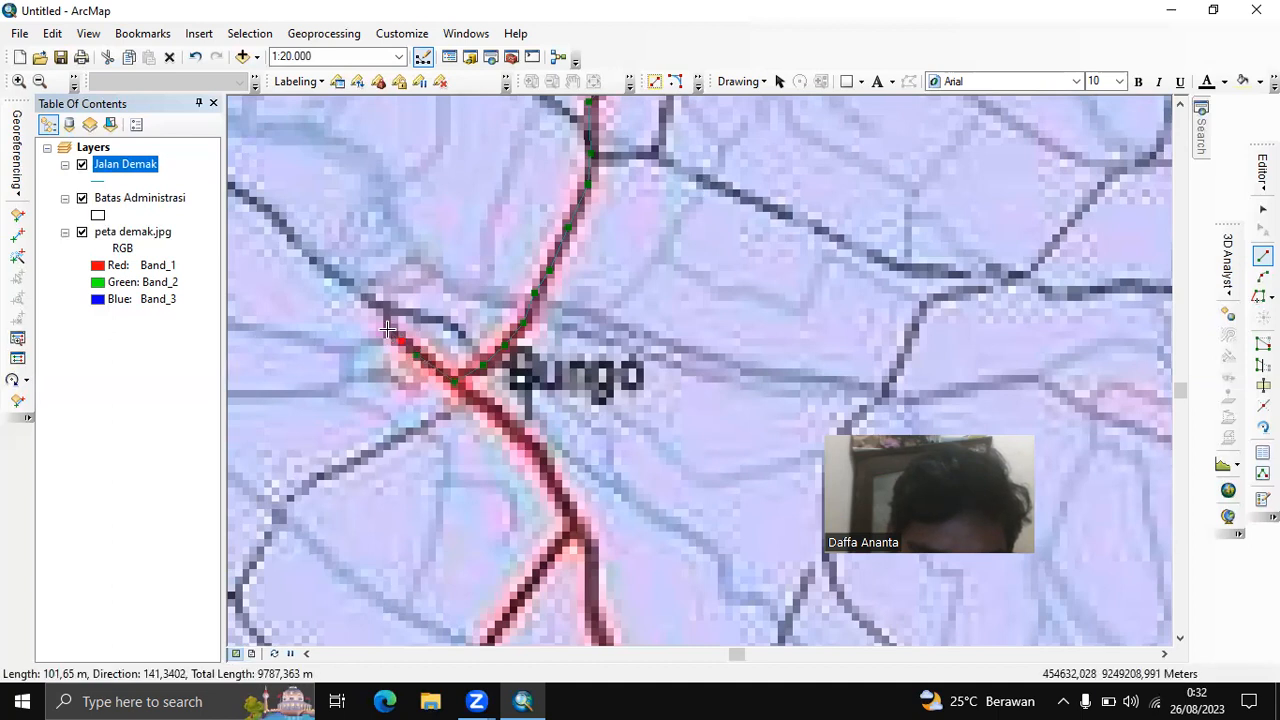
double_click(388, 330)
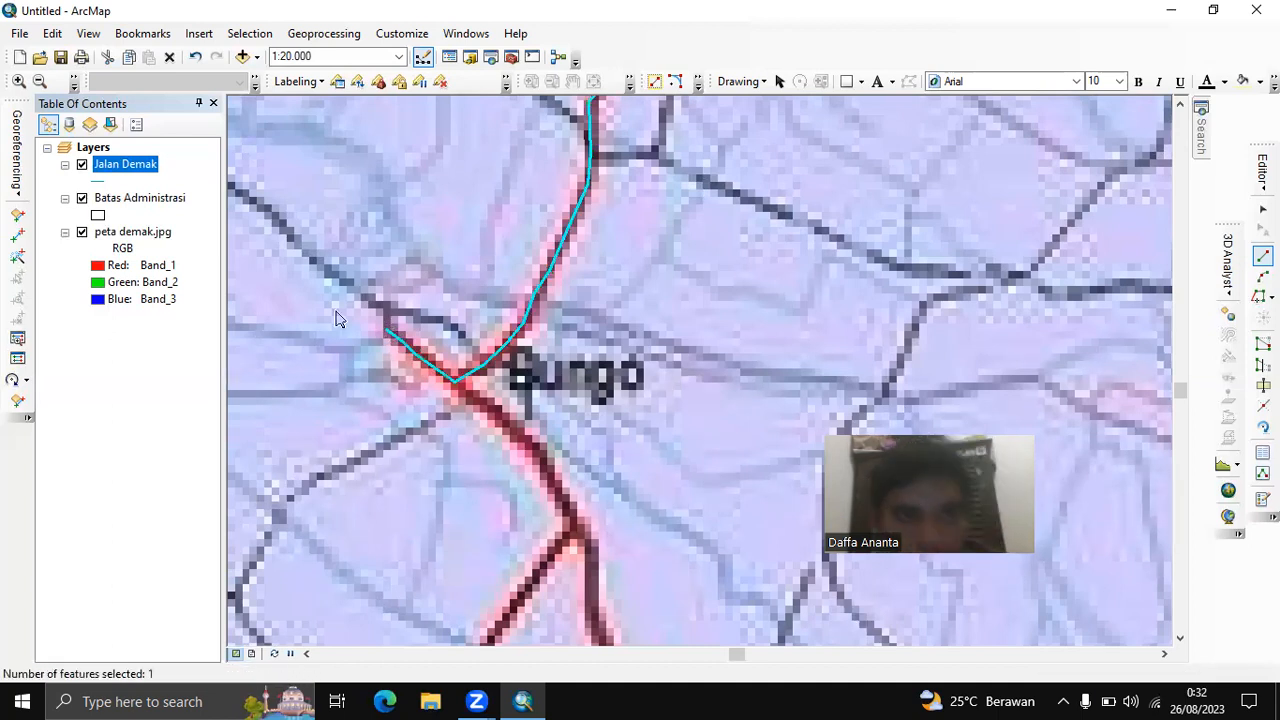
Apply the Highway Ramp symbol, with its red colour and 1,70 width, to the Jalan Demak layer
left_click(99, 183)
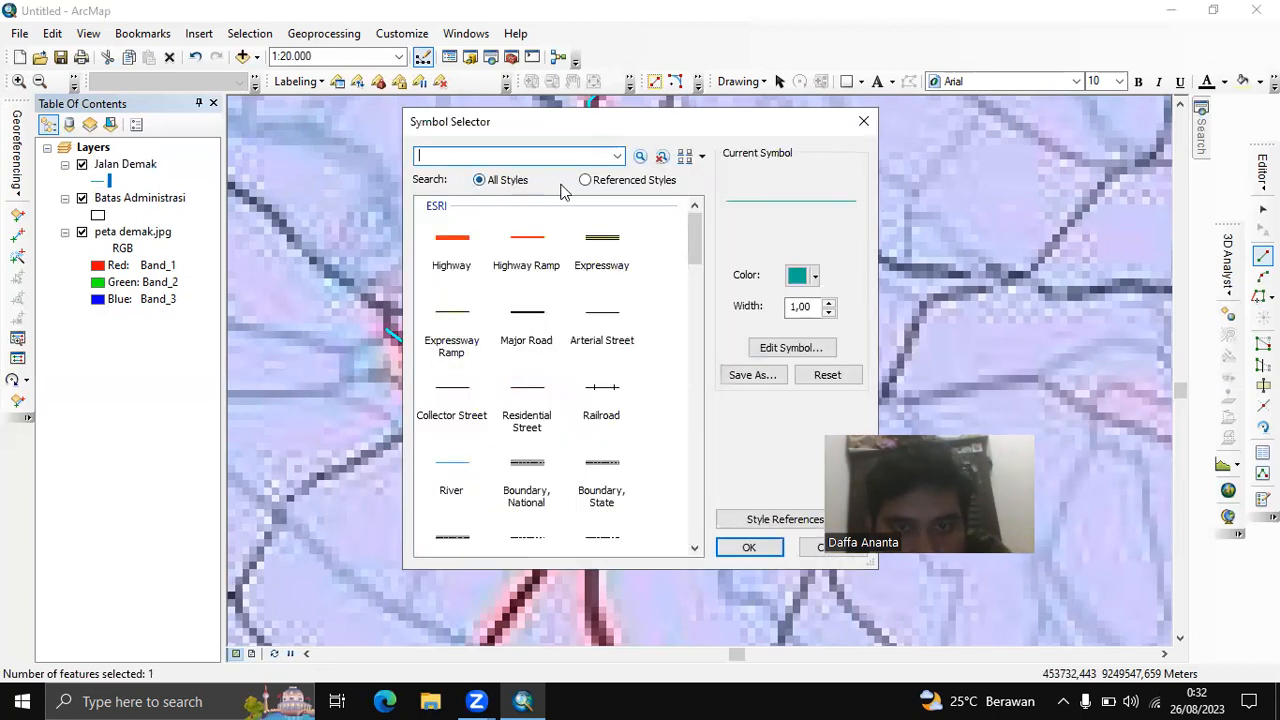
left_click(529, 242)
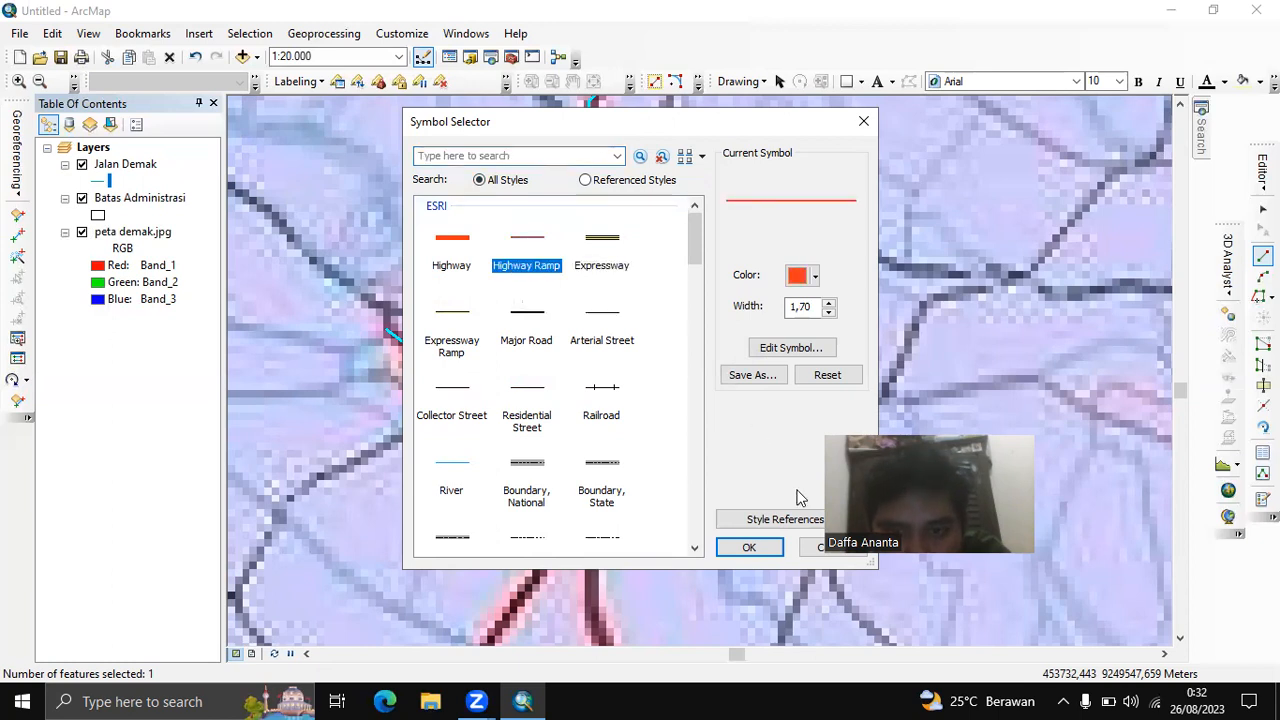
left_click(740, 550)
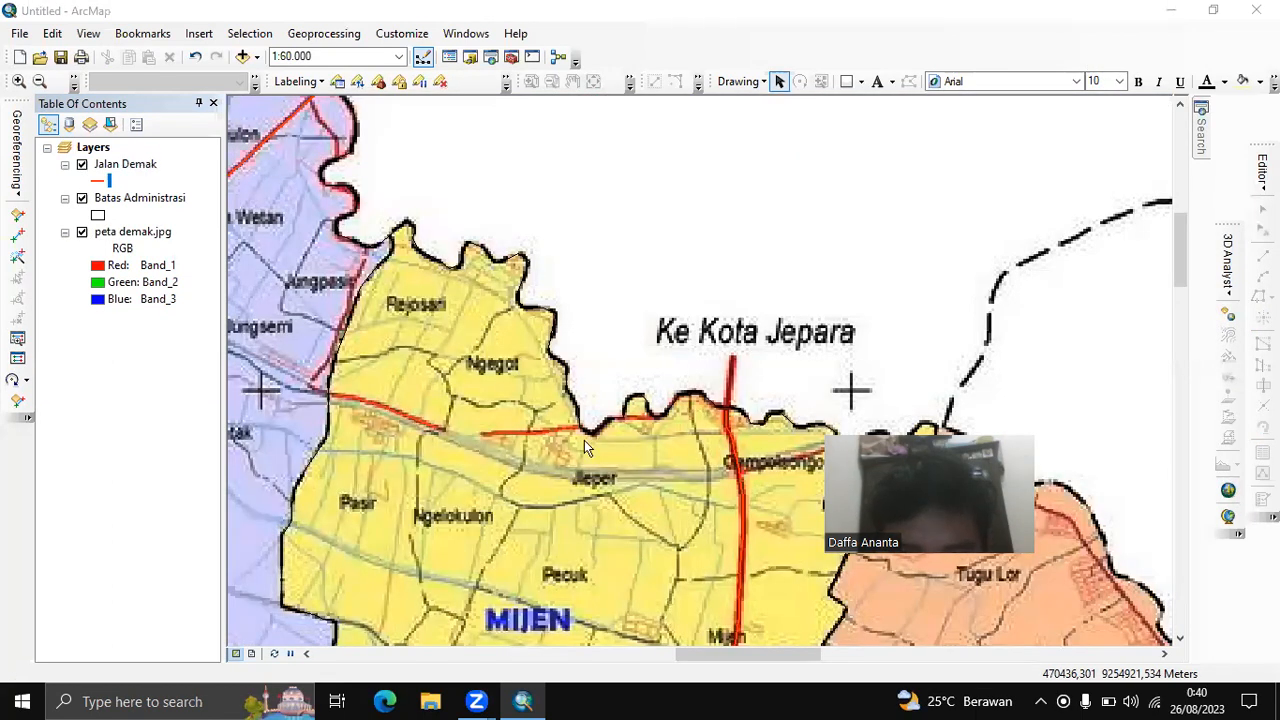
Hide the peta demak.jpg layer to examine the digitized roads against the district boundaries, and display the scanned map again
scroll(584, 440, "down", 2)
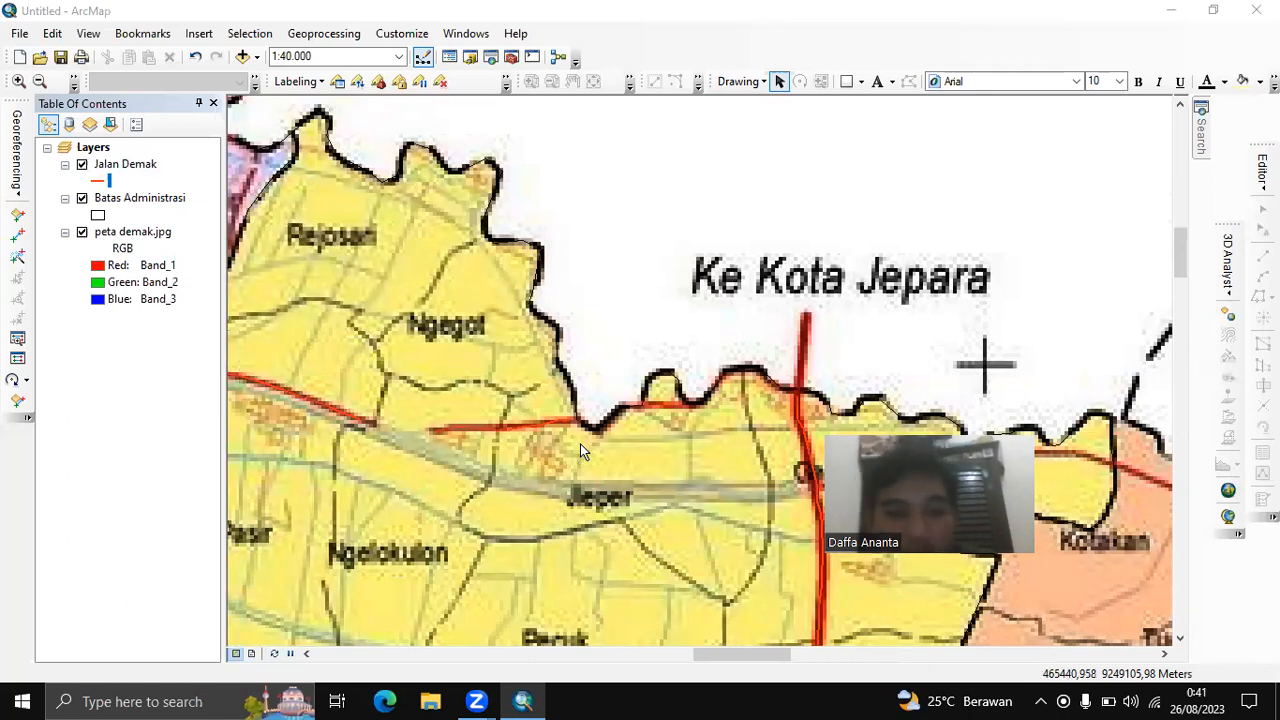
left_click(82, 232)
scroll(490, 373, "down", 4)
scroll(490, 380, "down", 4)
scroll(482, 400, "up", 4)
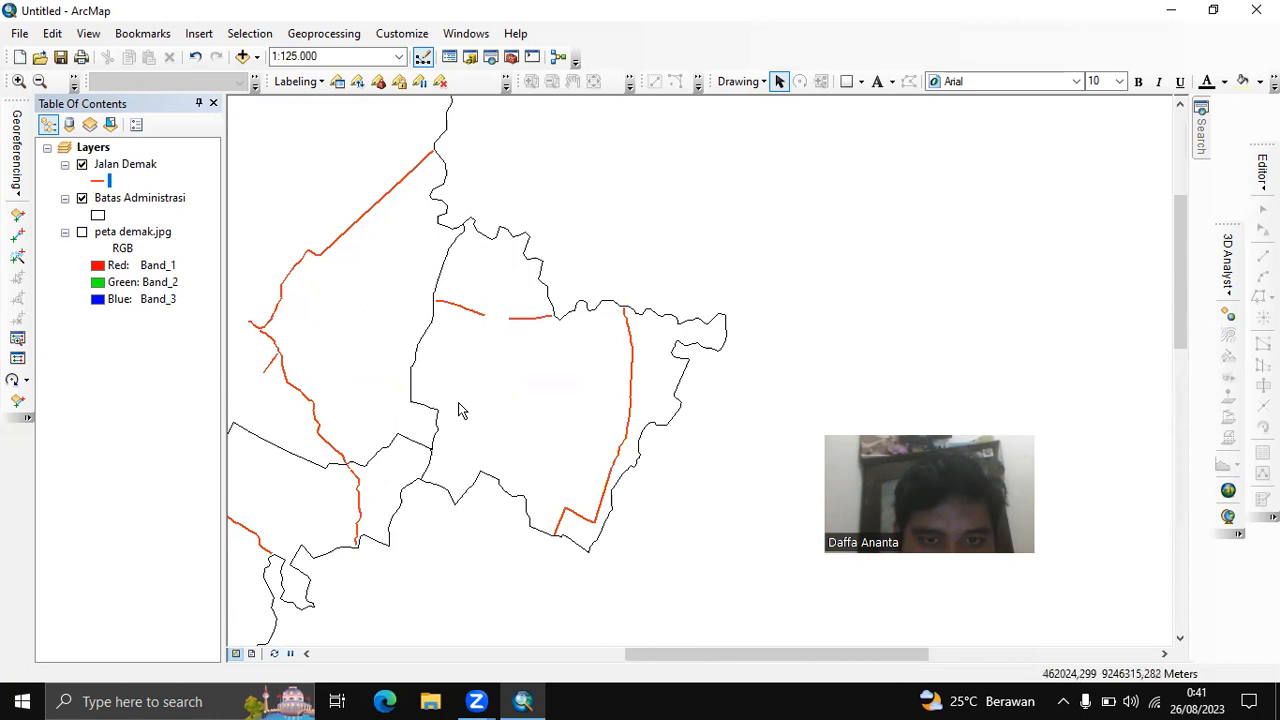
left_click_drag(457, 401, 593, 404)
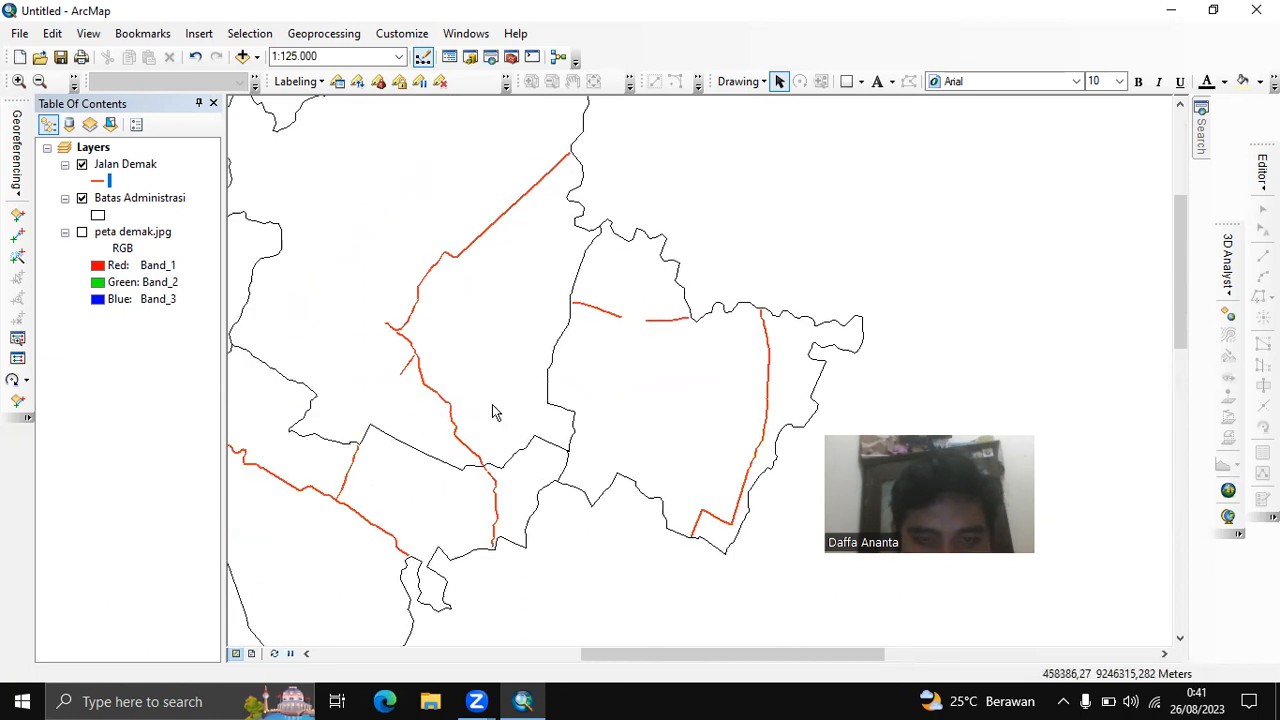
left_click_drag(492, 404, 611, 403)
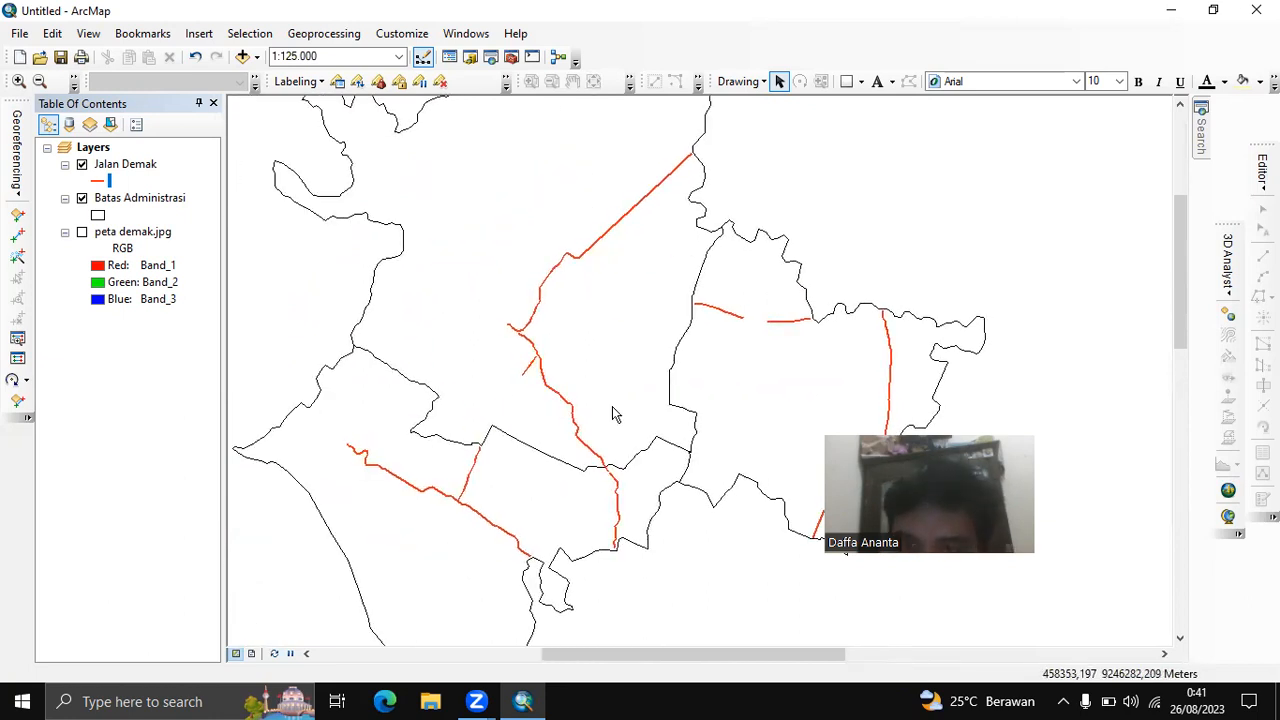
left_click_drag(784, 406, 714, 378)
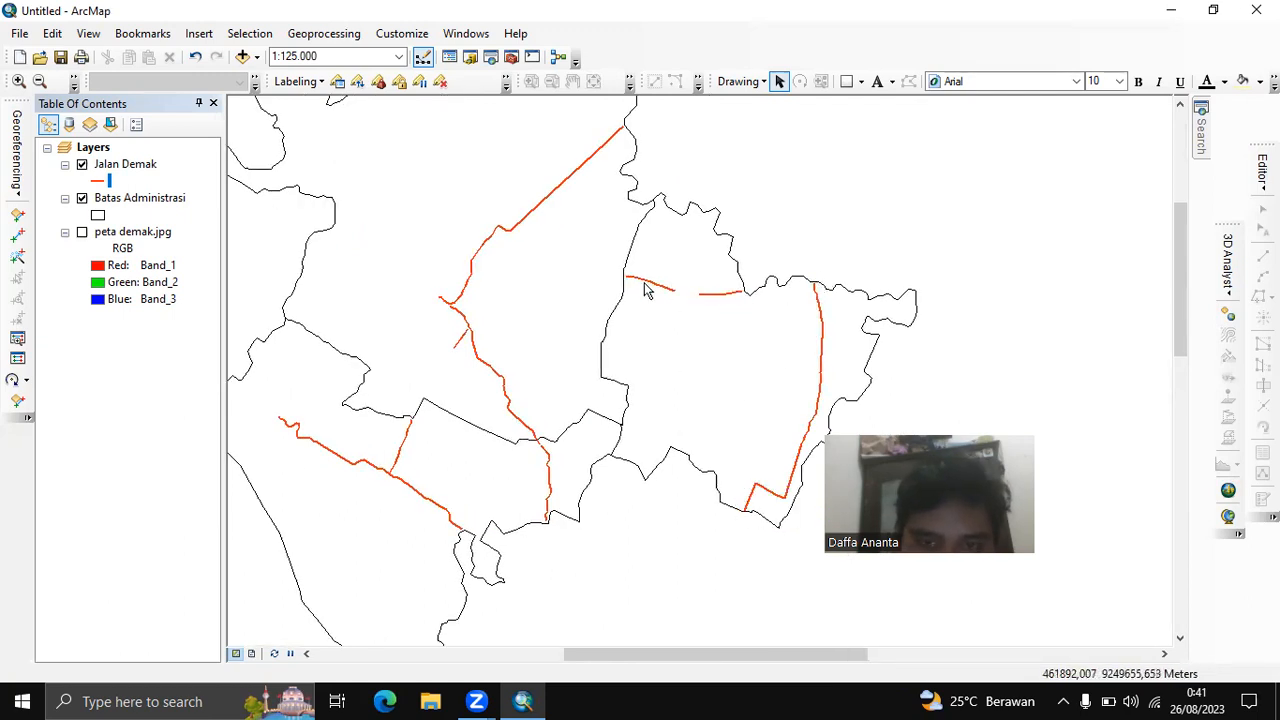
key("Left")
key("Left")
key("Down")
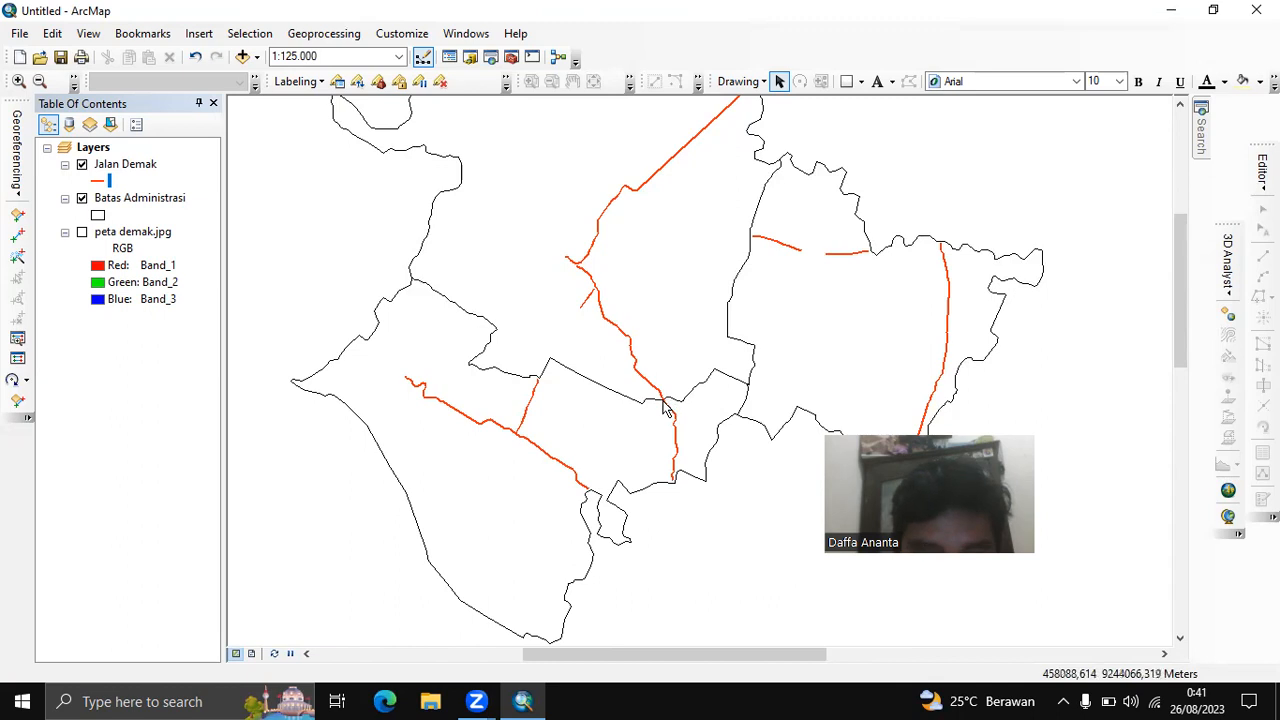
key("Up")
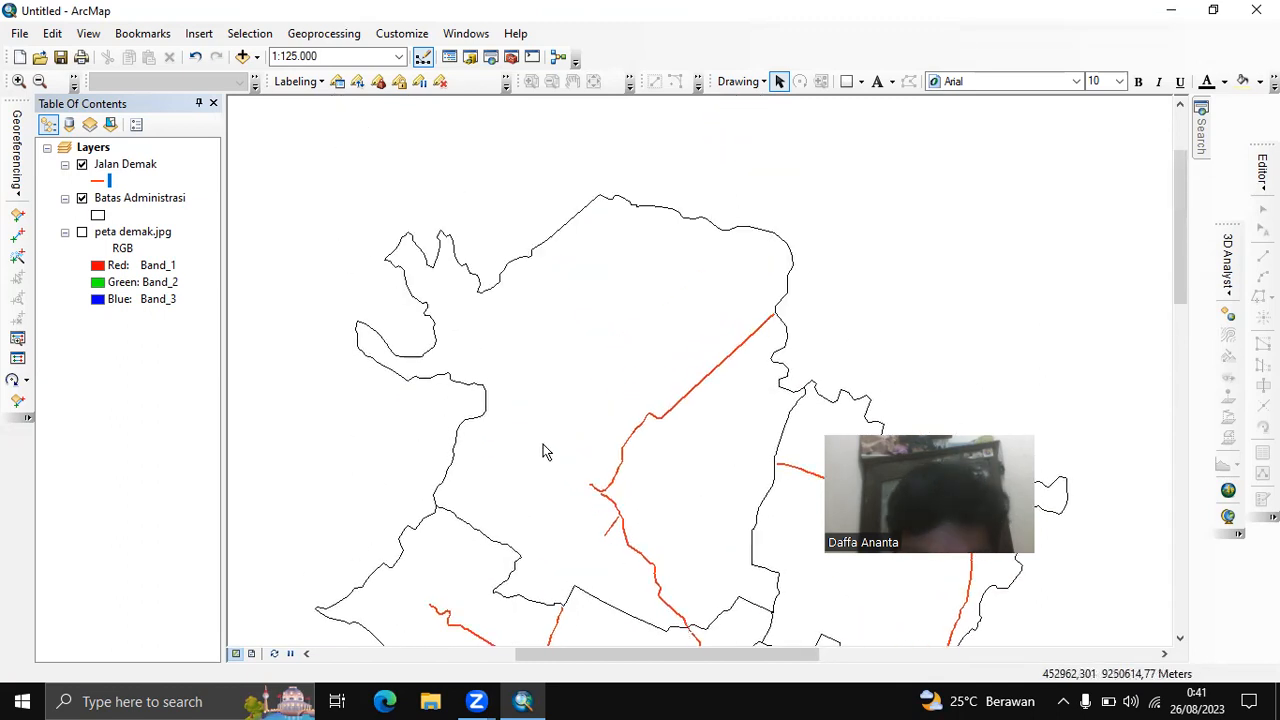
left_click(83, 232)
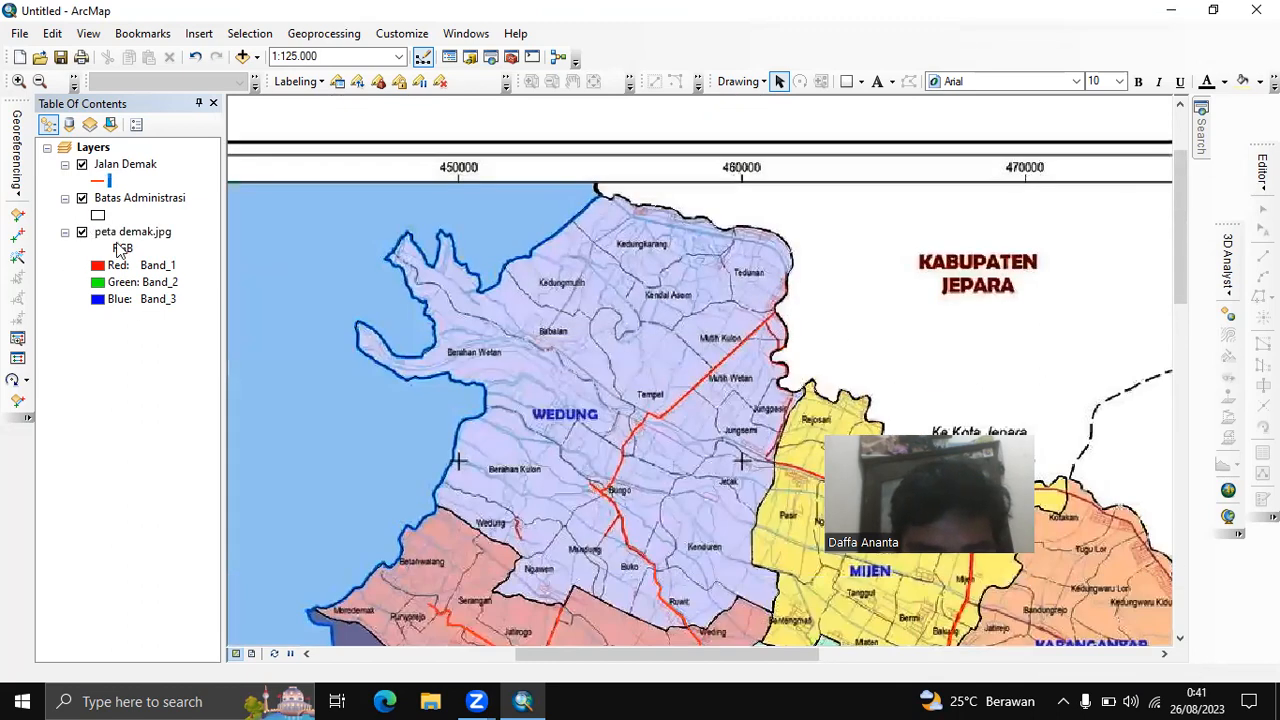
Check the digitized Wedung boundary and roads without the scanned map, and restore the scan
left_click(83, 232)
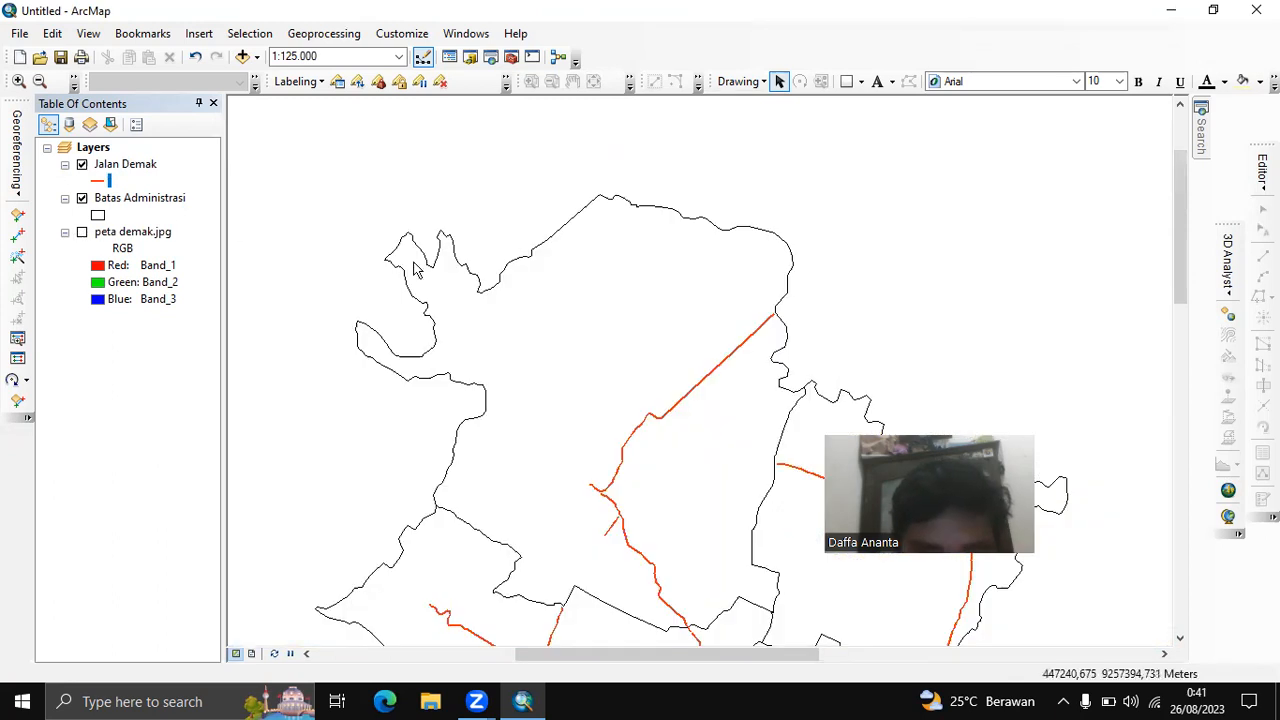
left_click(82, 232)
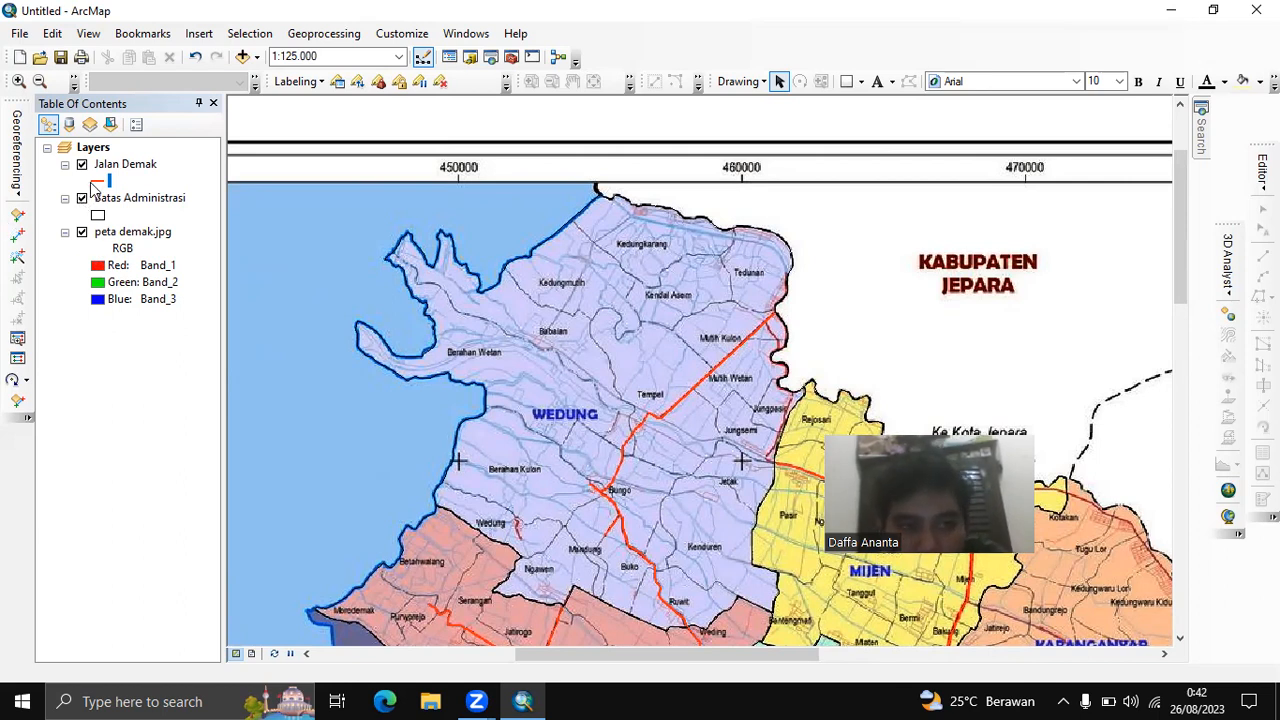
Start a new shapefile in the Peta Demak folder, named Sungai Demak, with the Polyline feature type
left_click(470, 57)
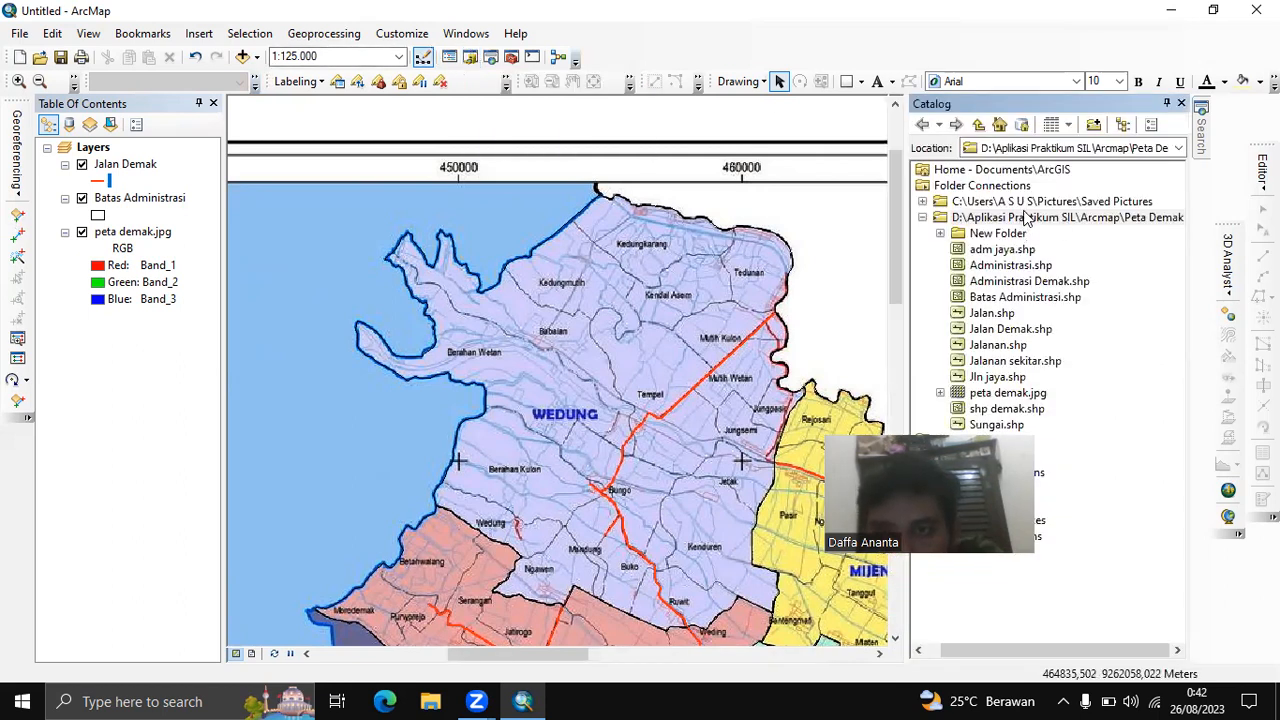
right_click(1025, 219)
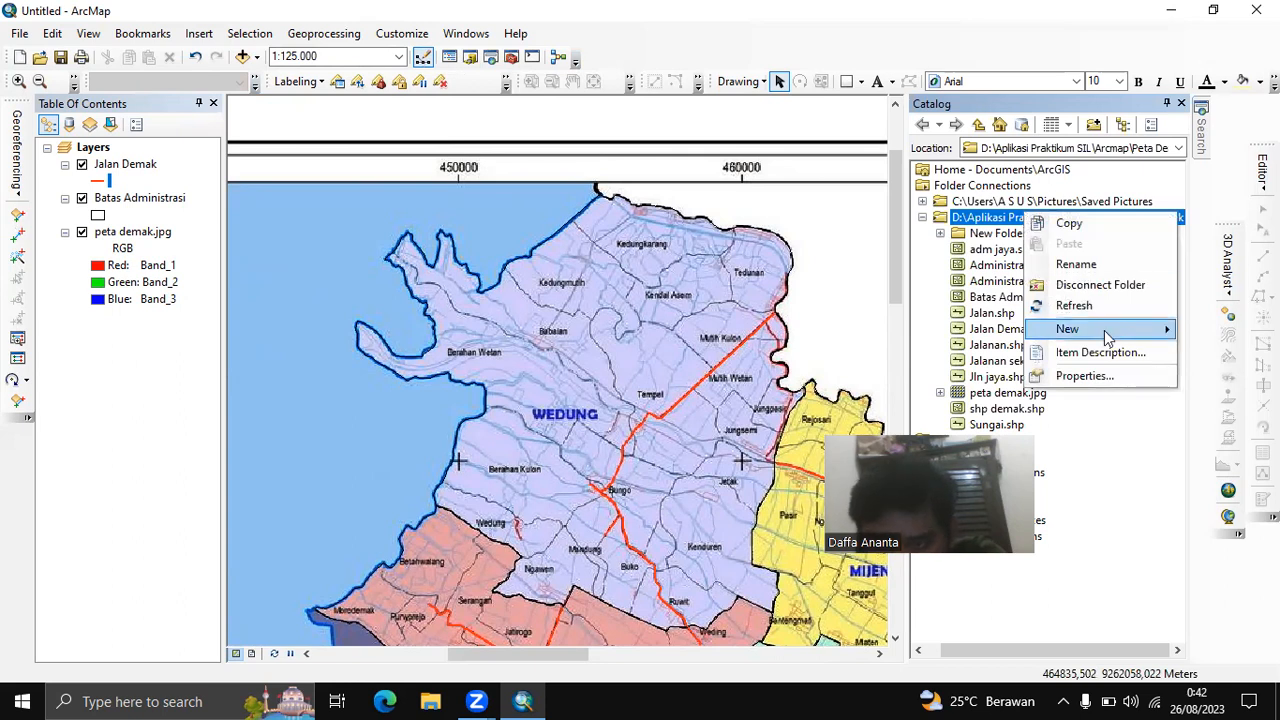
mouse_move(1104, 330)
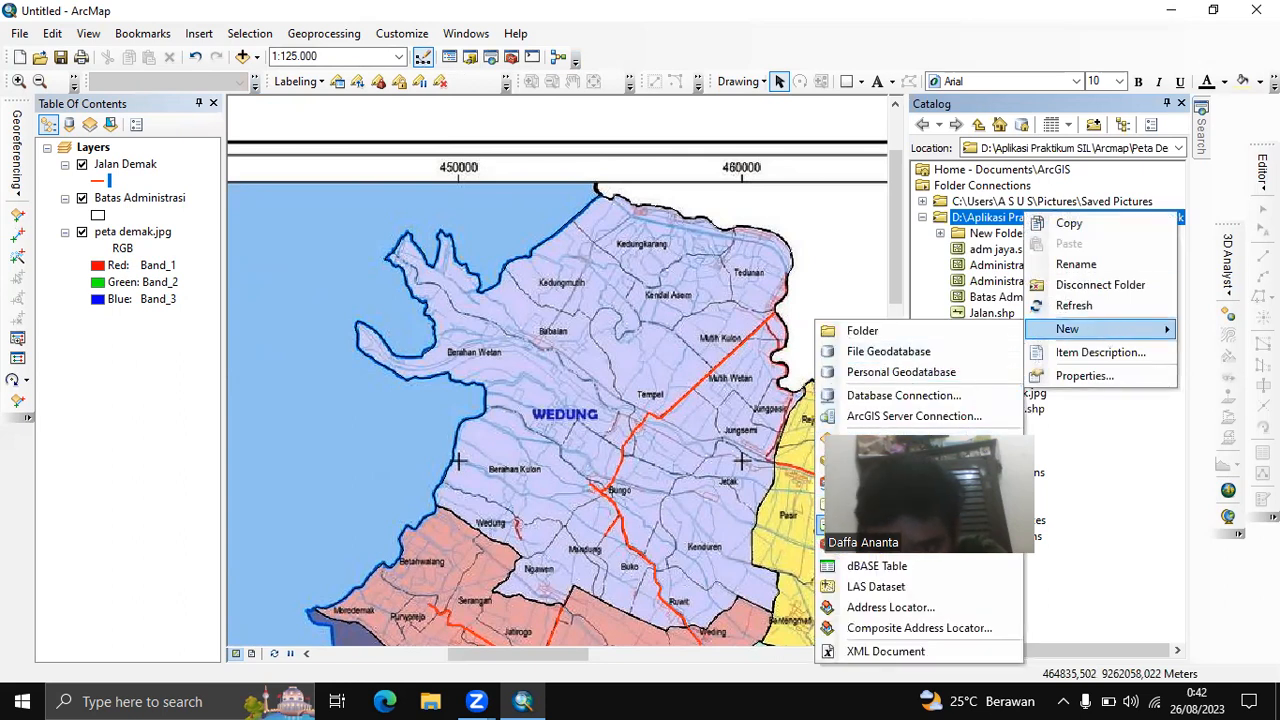
left_click(885, 502)
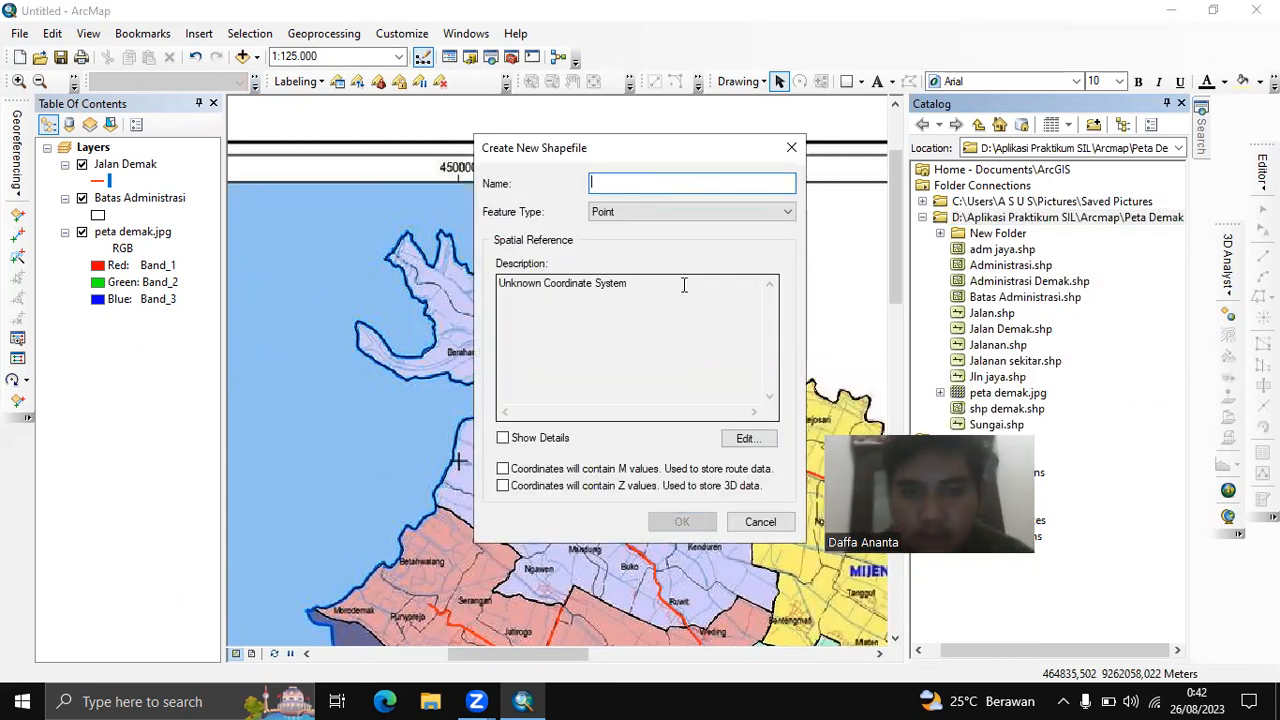
type("Sungai Demak")
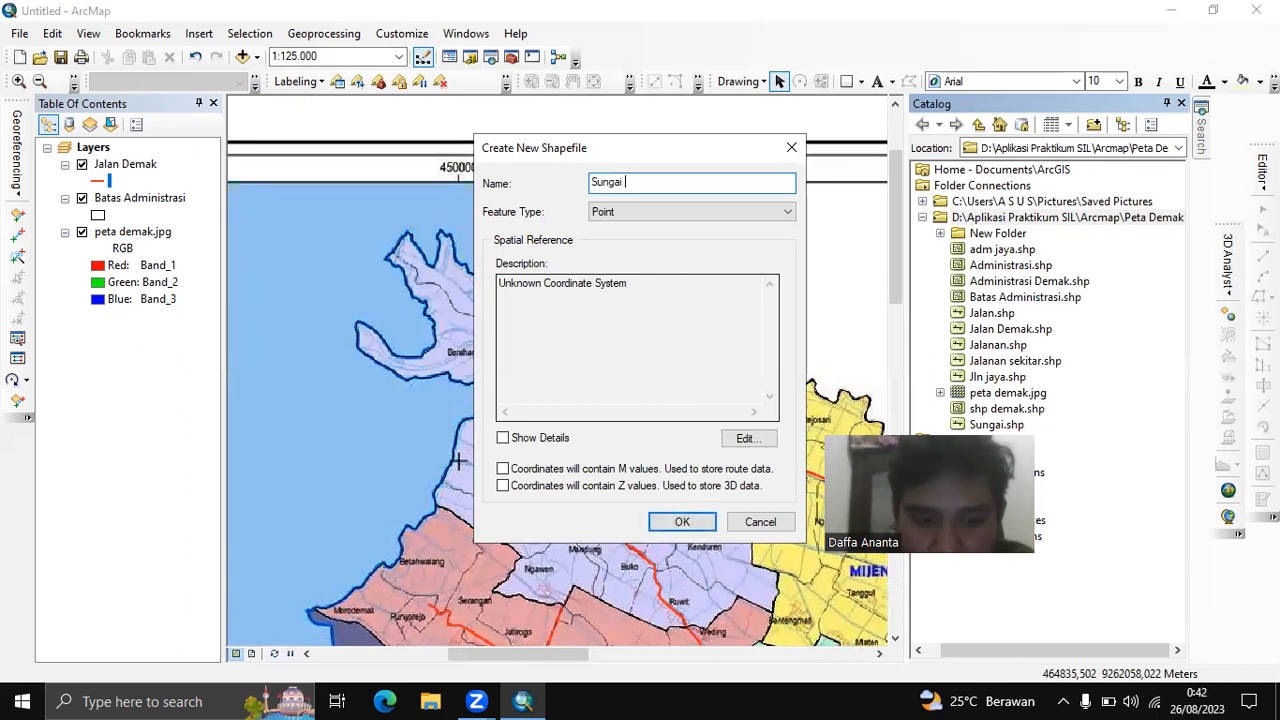
left_click(671, 206)
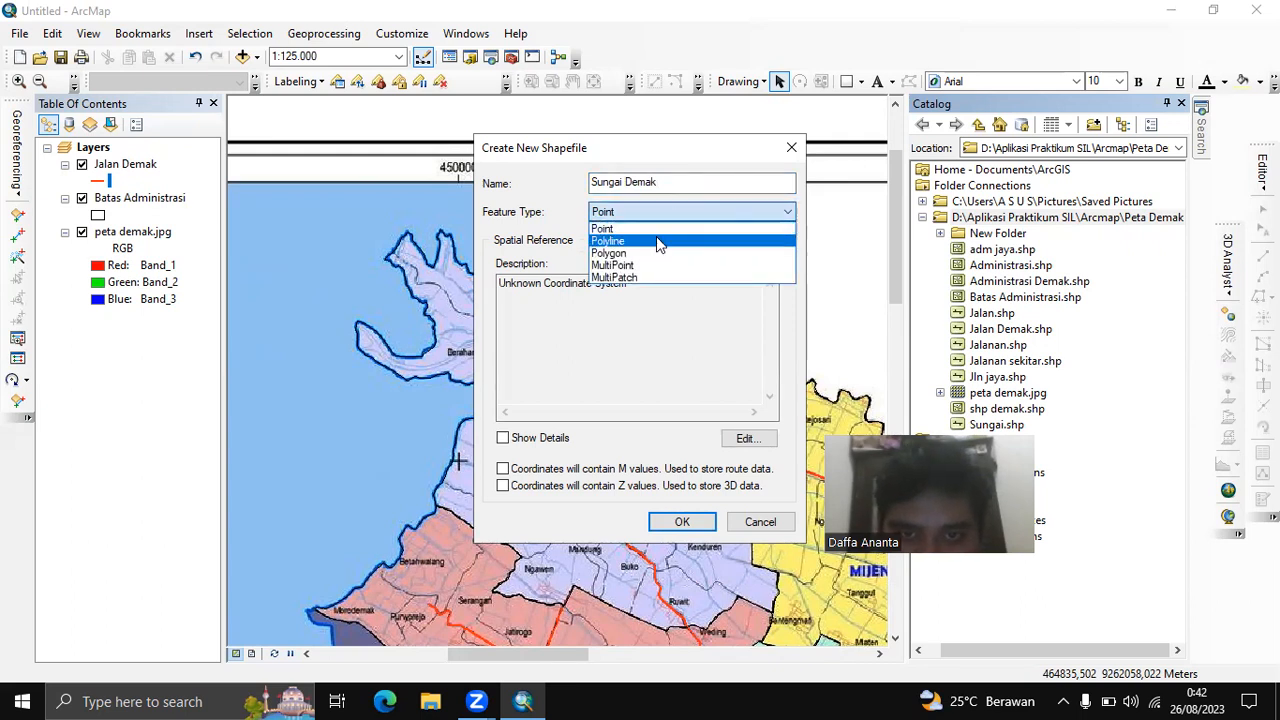
left_click(657, 241)
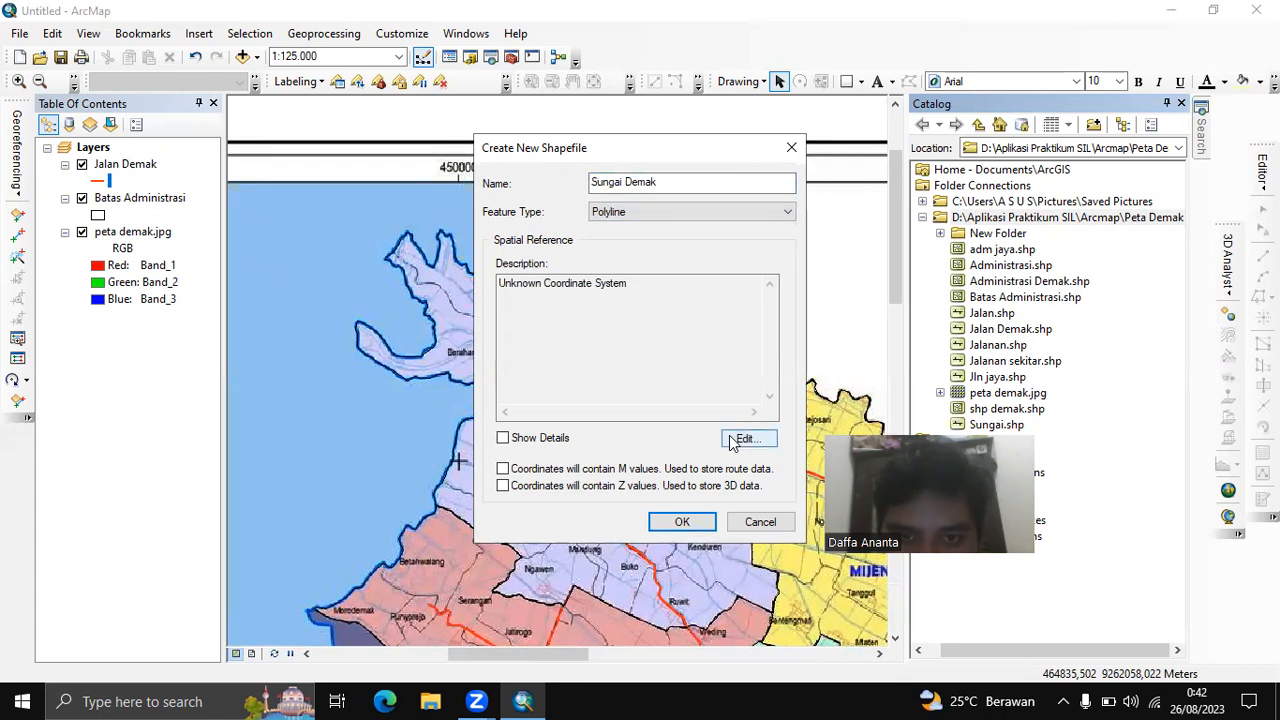
Assign WGS 1984 UTM Zone 49S to the Sungai Demak shapefile and create it
left_click(726, 437)
left_click(590, 205)
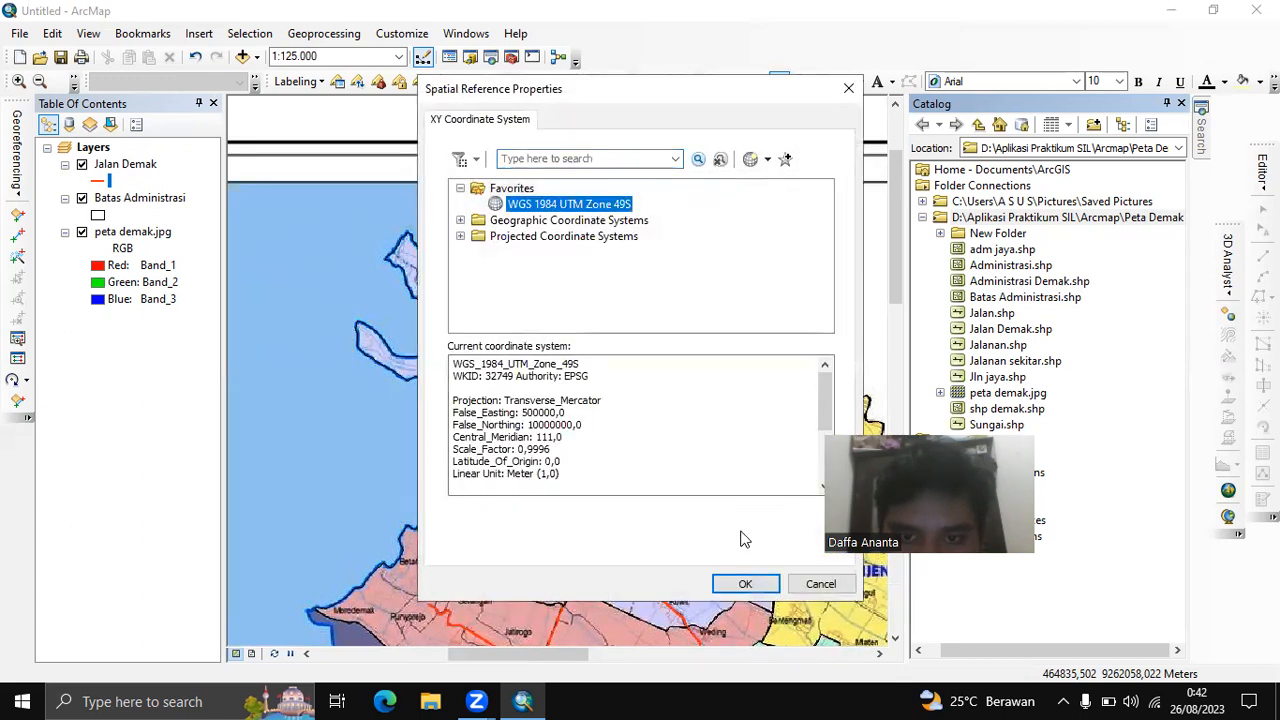
left_click(745, 583)
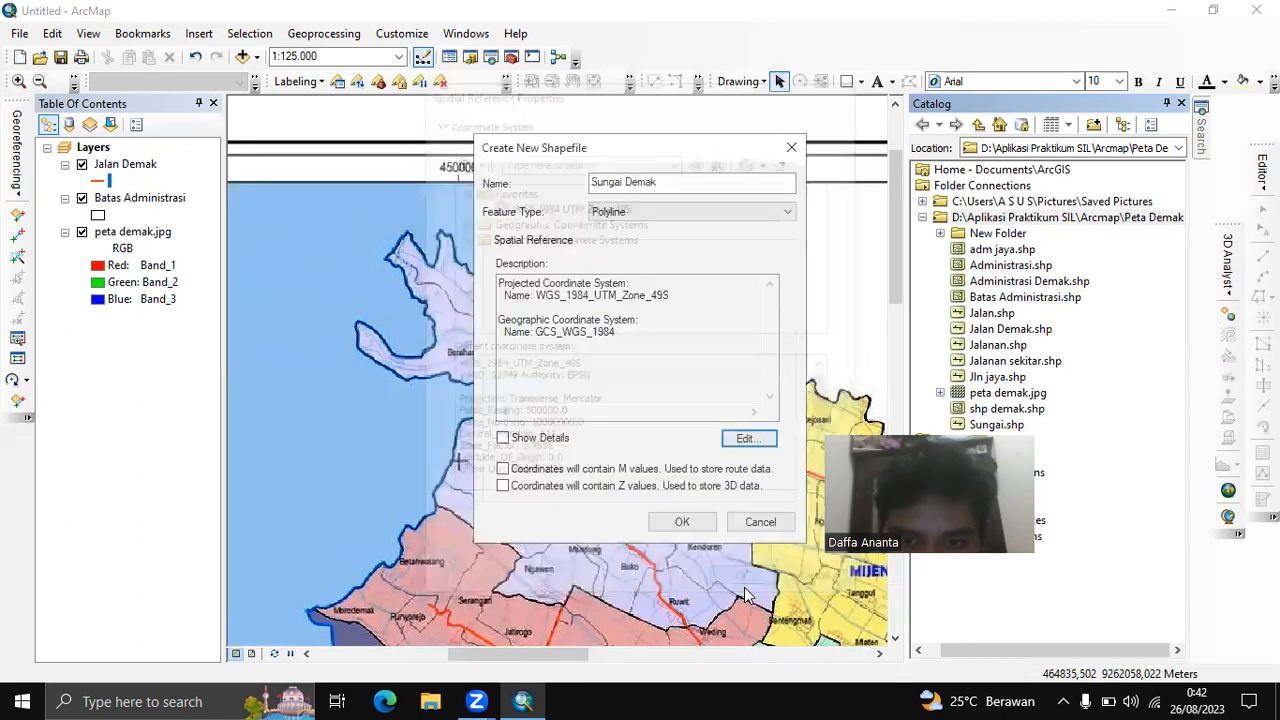
left_click(679, 523)
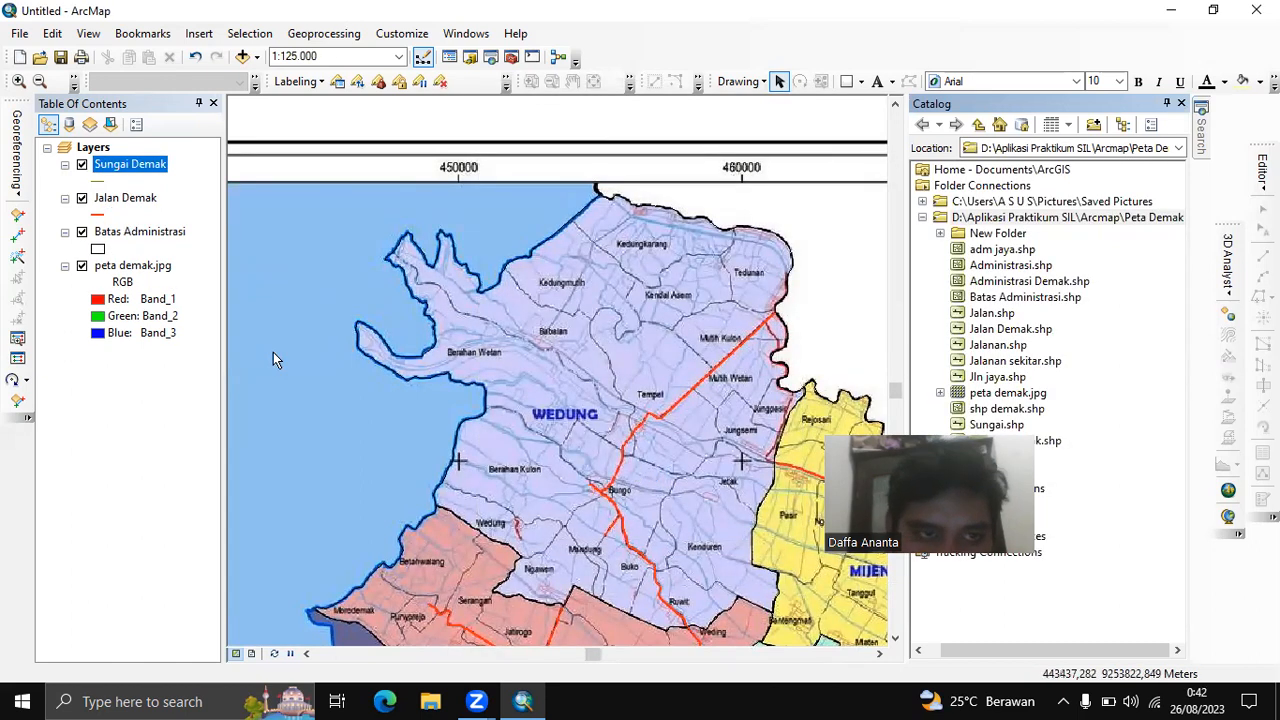
Start an edit session on the Sungai Demak layer and choose its feature template for drawing lines
right_click(130, 167)
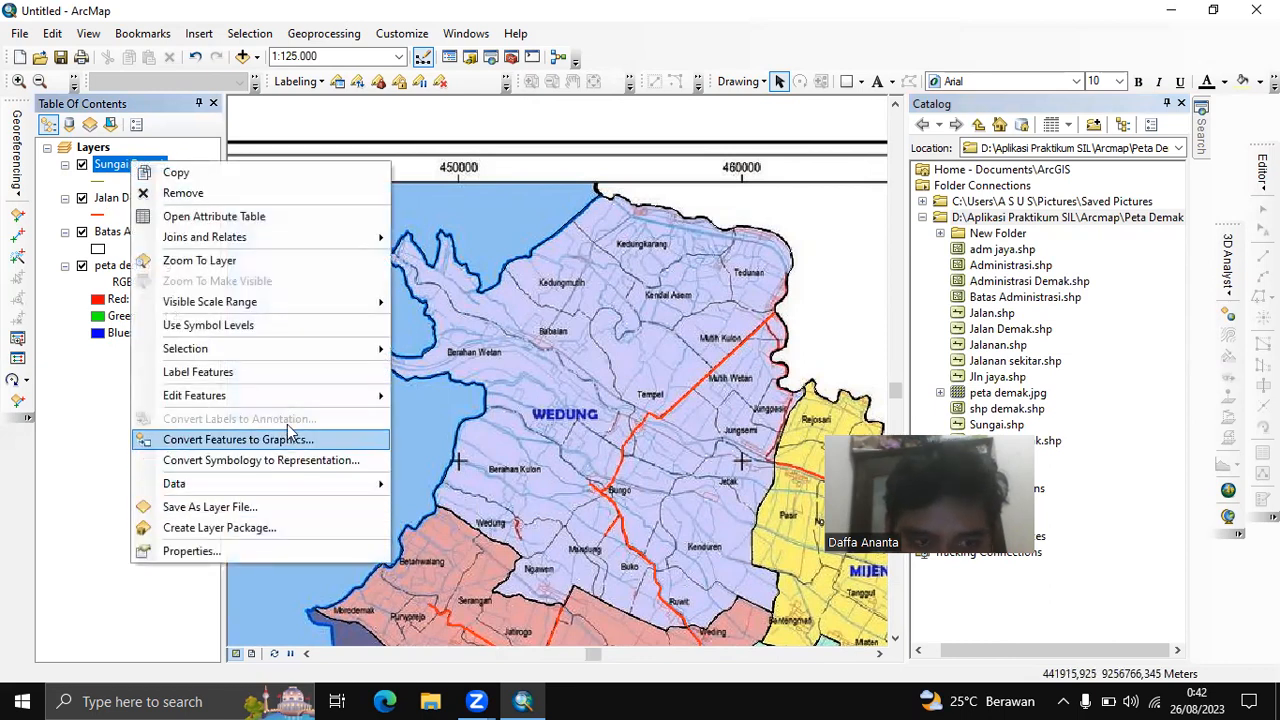
mouse_move(304, 396)
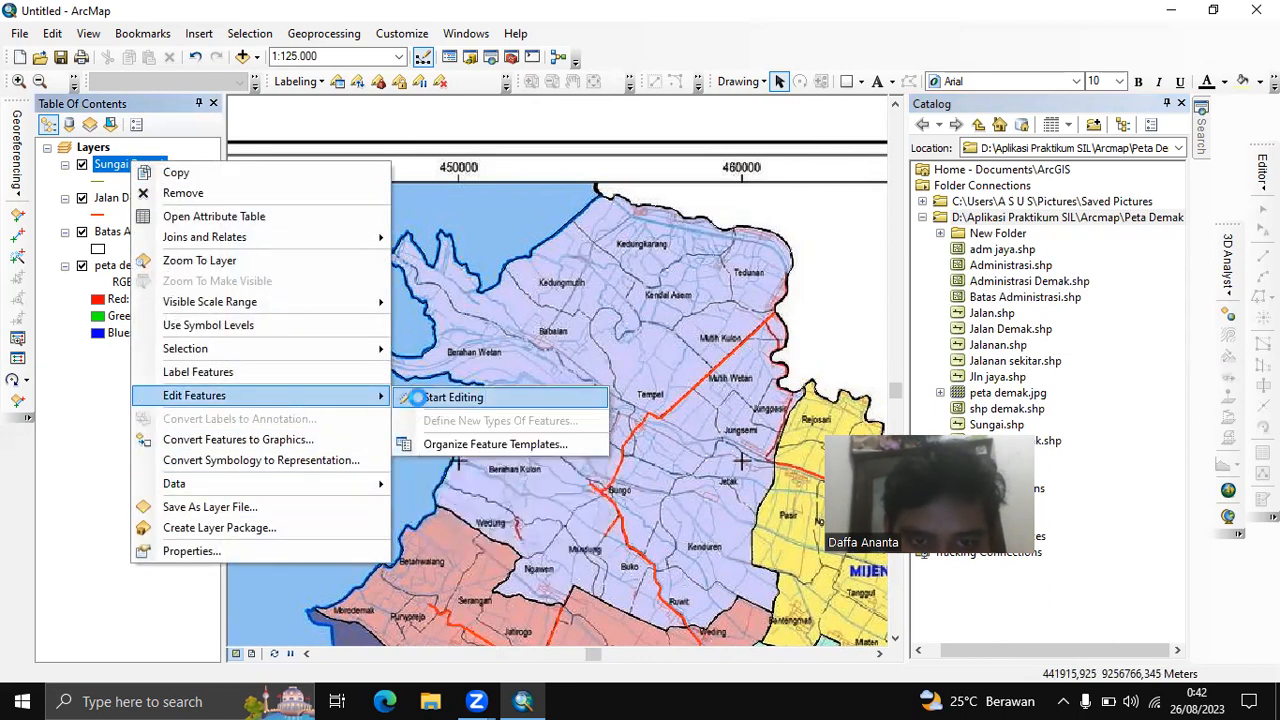
left_click(420, 400)
left_click(612, 435)
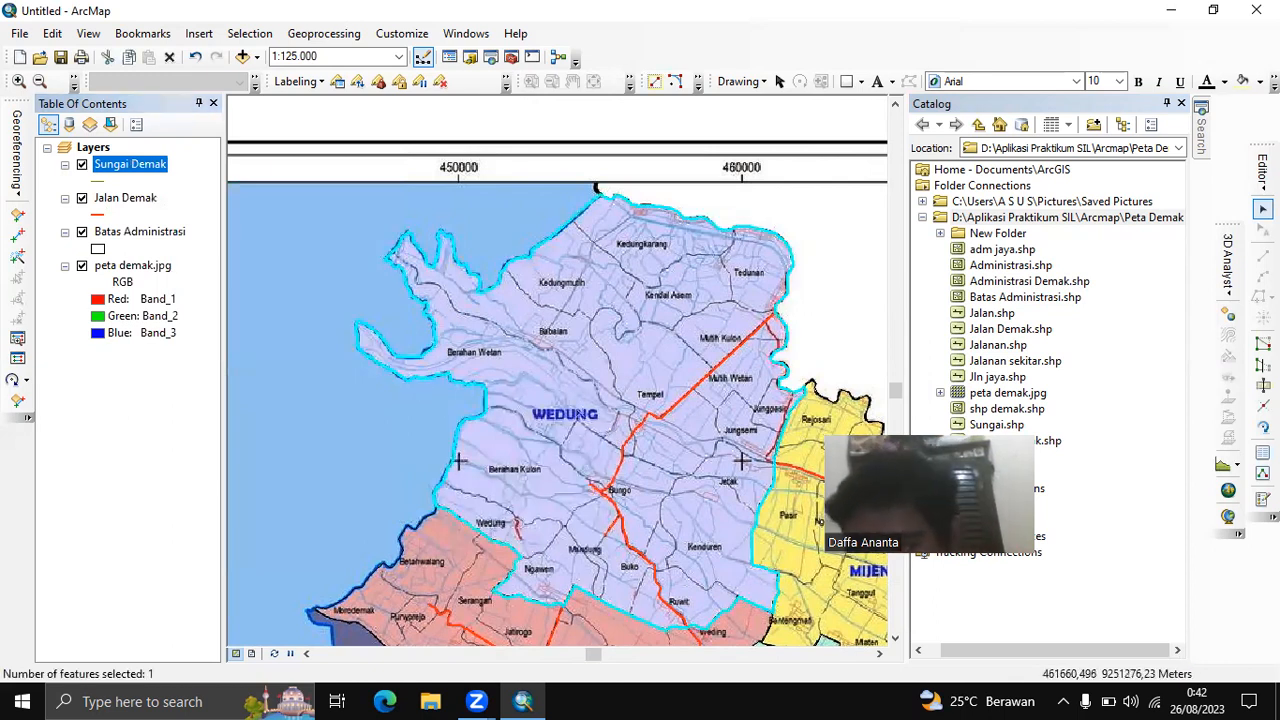
left_click(1263, 452)
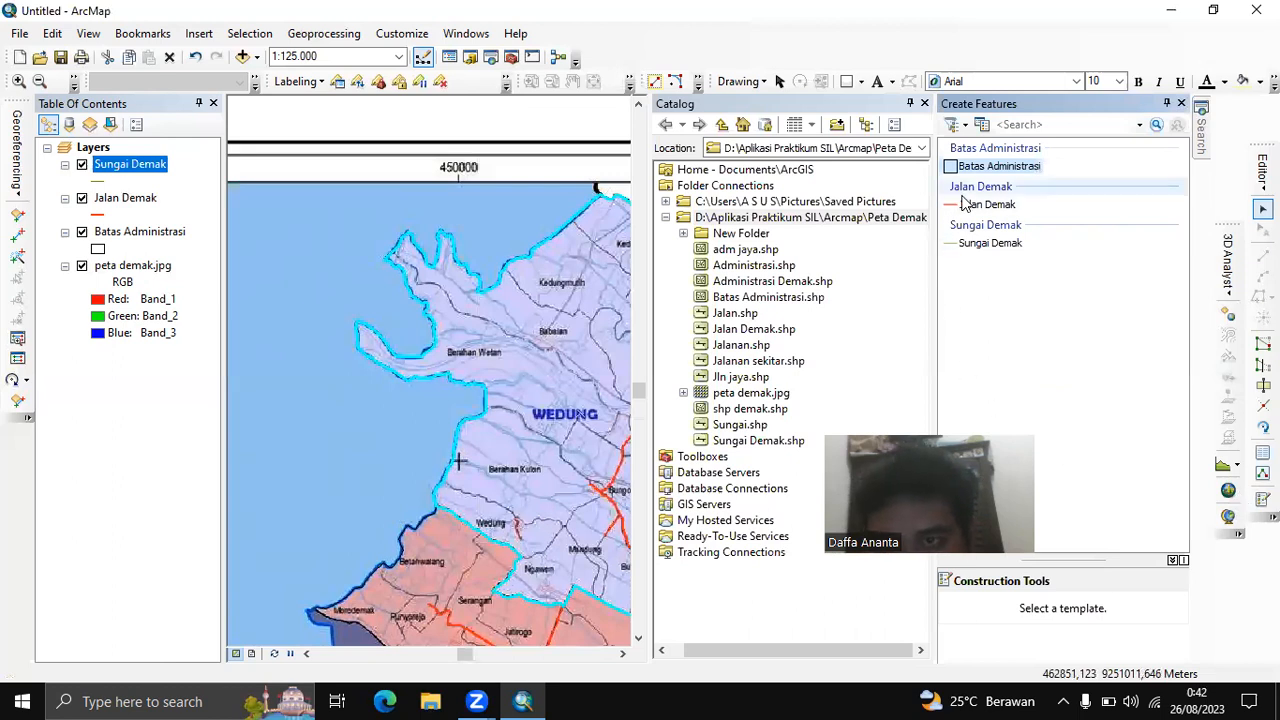
left_click(991, 244)
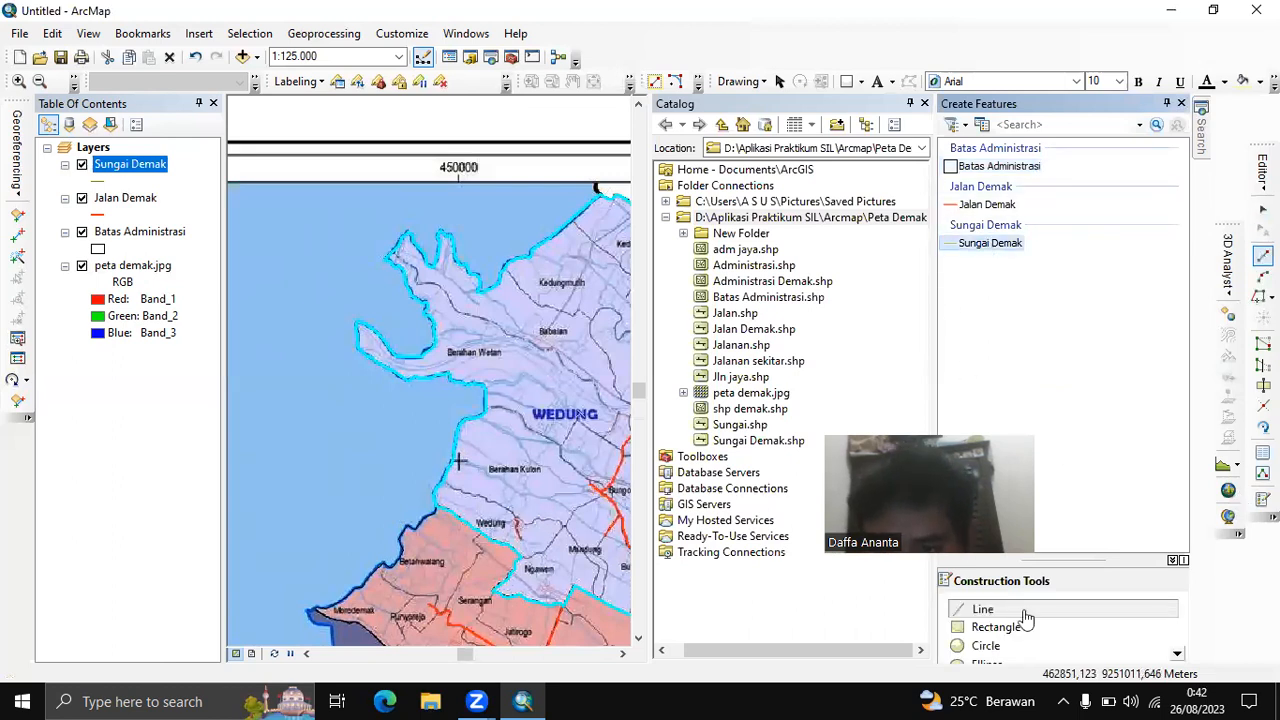
left_click(1181, 103)
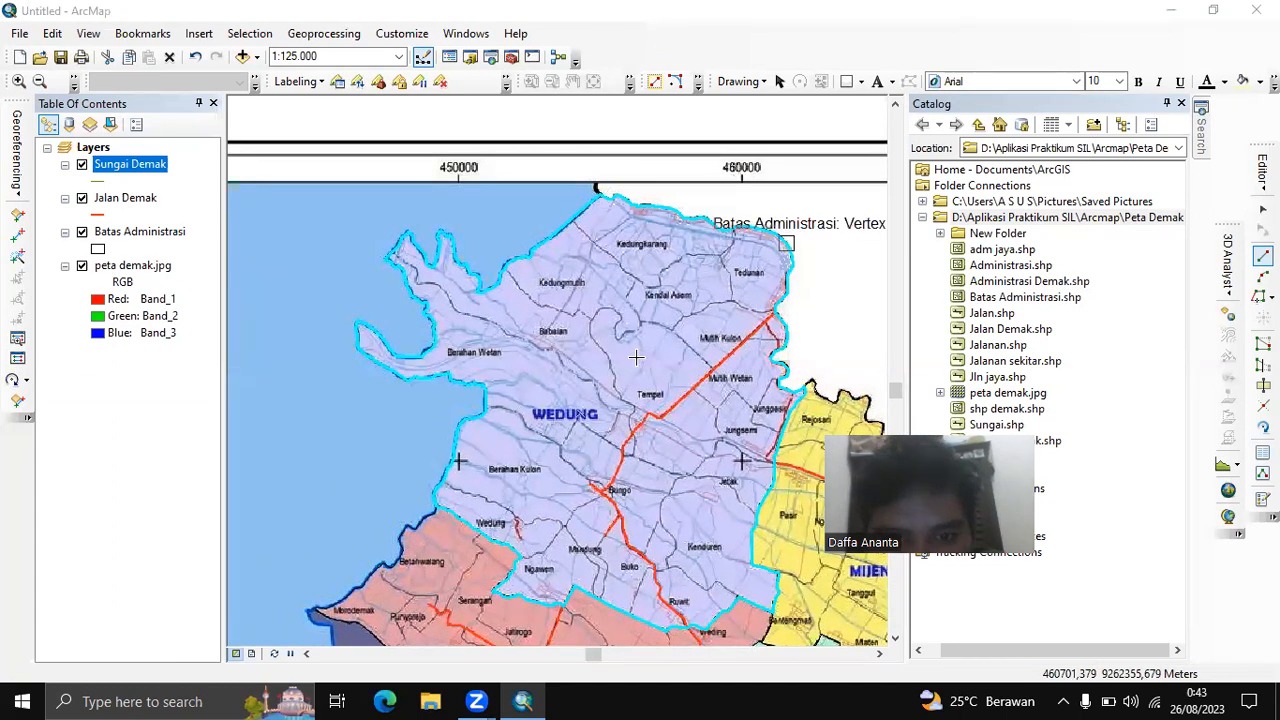
Examine the rivers on the scanned map around Babalan, Kedungmutih and northern Wedung at 1:30.000
scroll(458, 206, "up", 1)
scroll(701, 421, "up", 1)
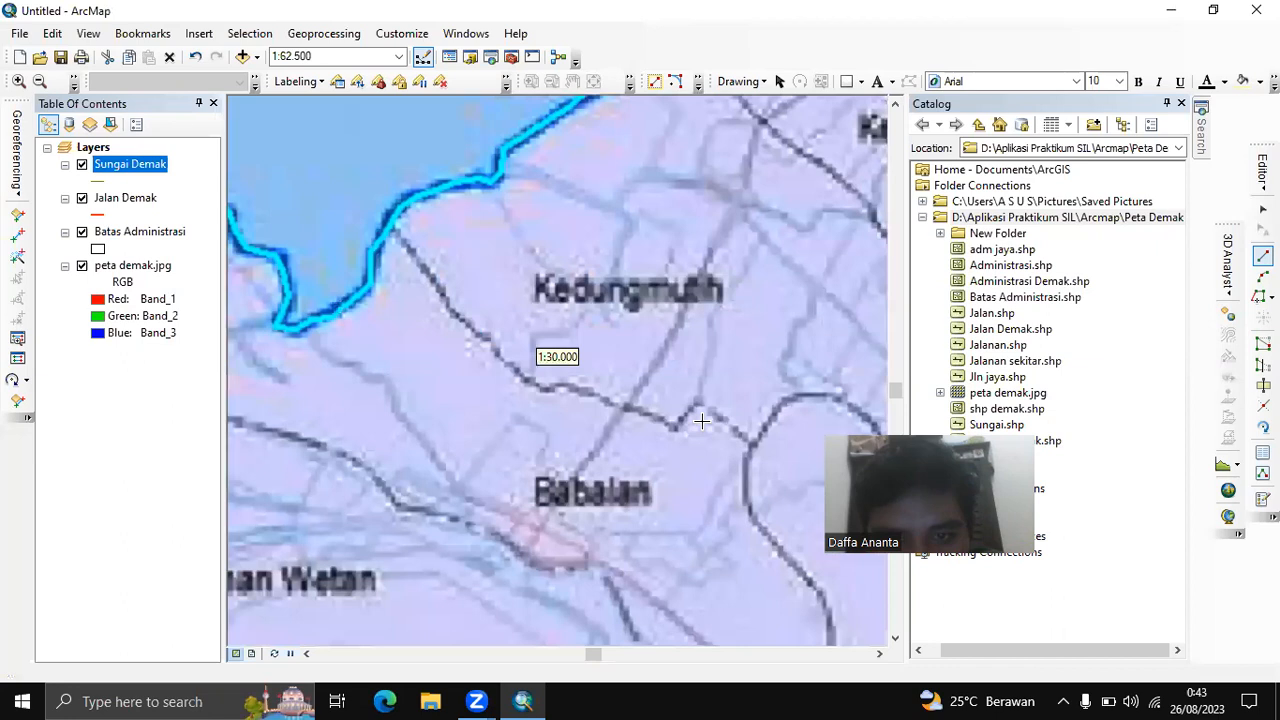
left_click_drag(701, 421, 647, 230)
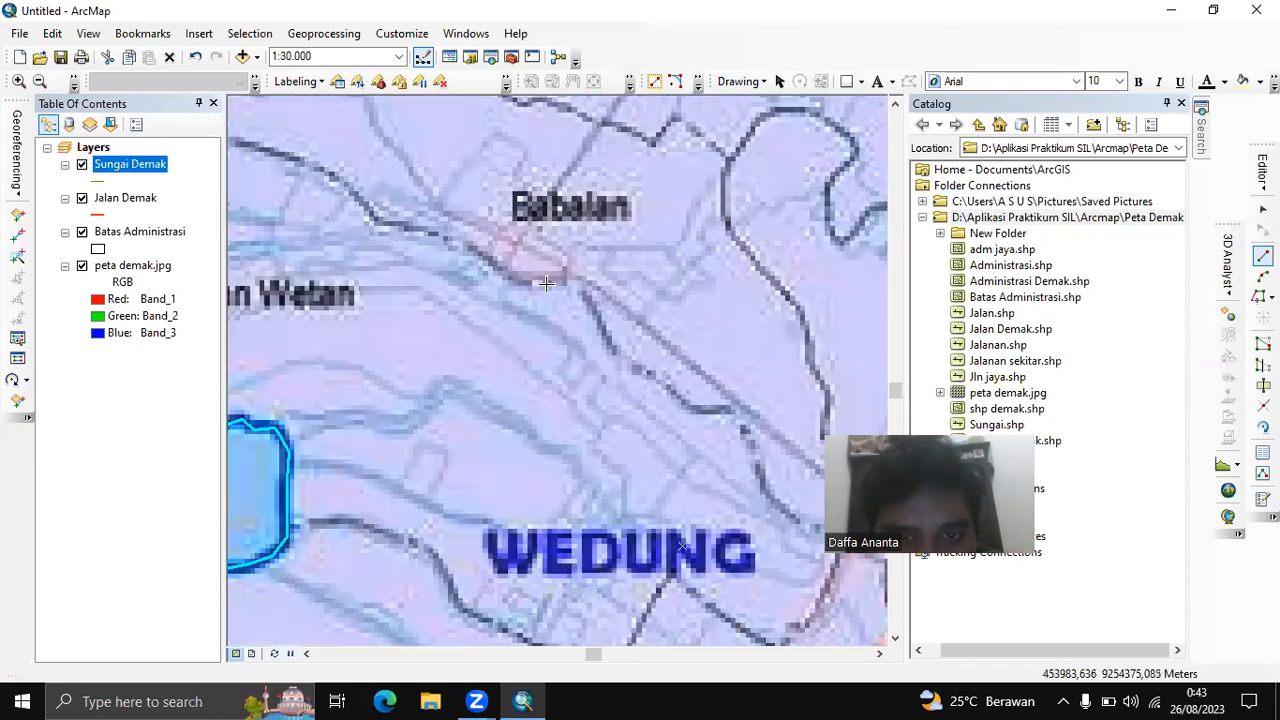
left_click_drag(537, 288, 680, 343)
left_click_drag(670, 234, 449, 440)
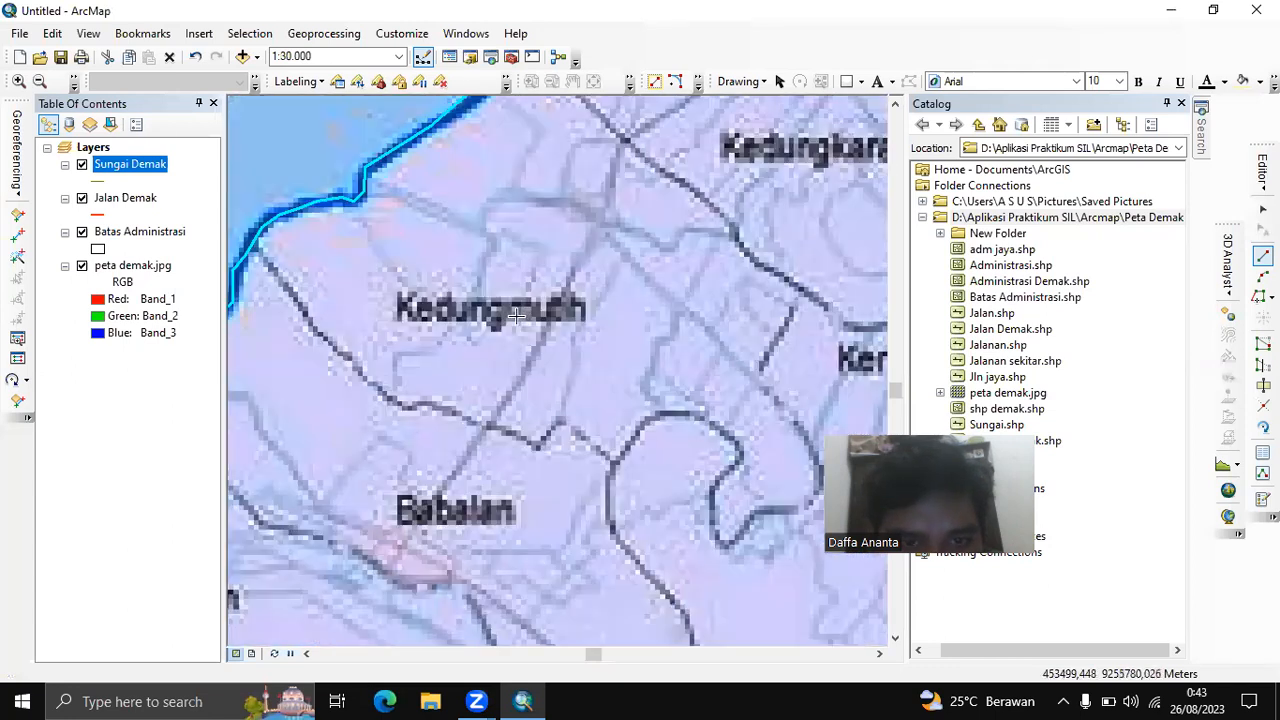
scroll(392, 453, "up", 1)
left_click_drag(830, 152, 692, 352)
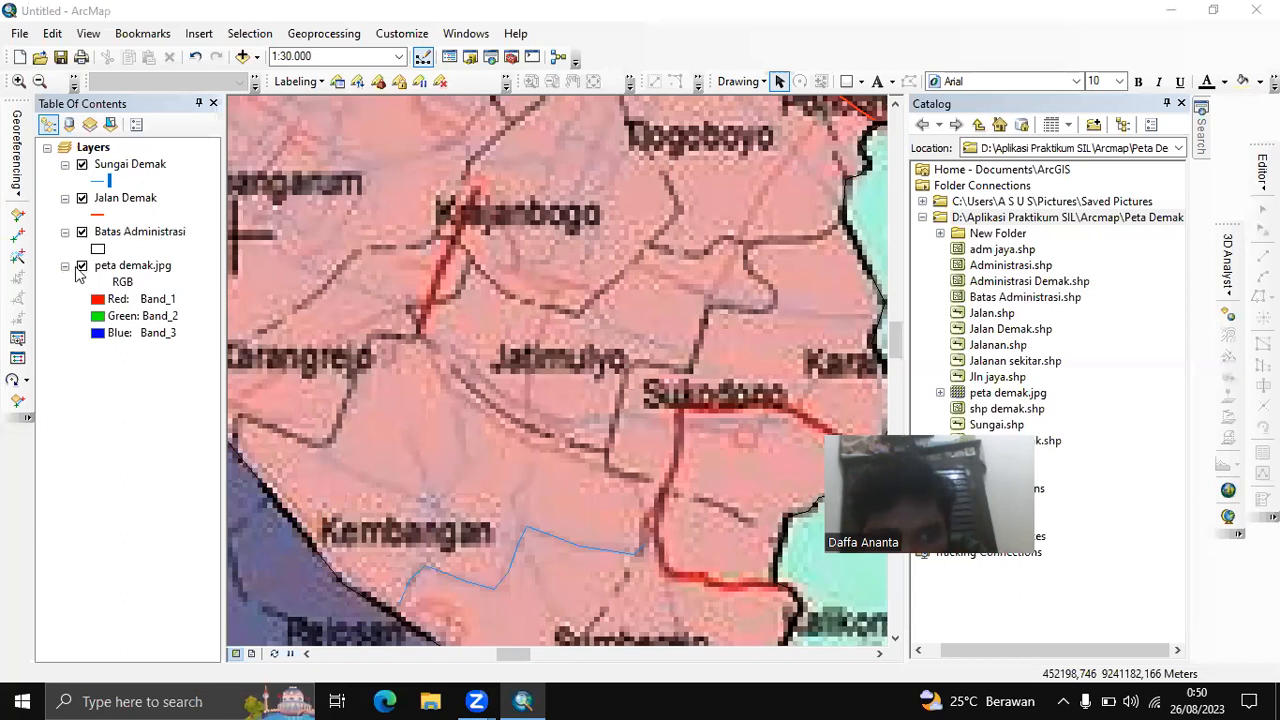
Hide the peta demak.jpg layer and examine the digitized rivers and roads across all districts at 1:150.000
left_click(82, 266)
scroll(505, 385, "down", 3)
scroll(505, 388, "down", 3)
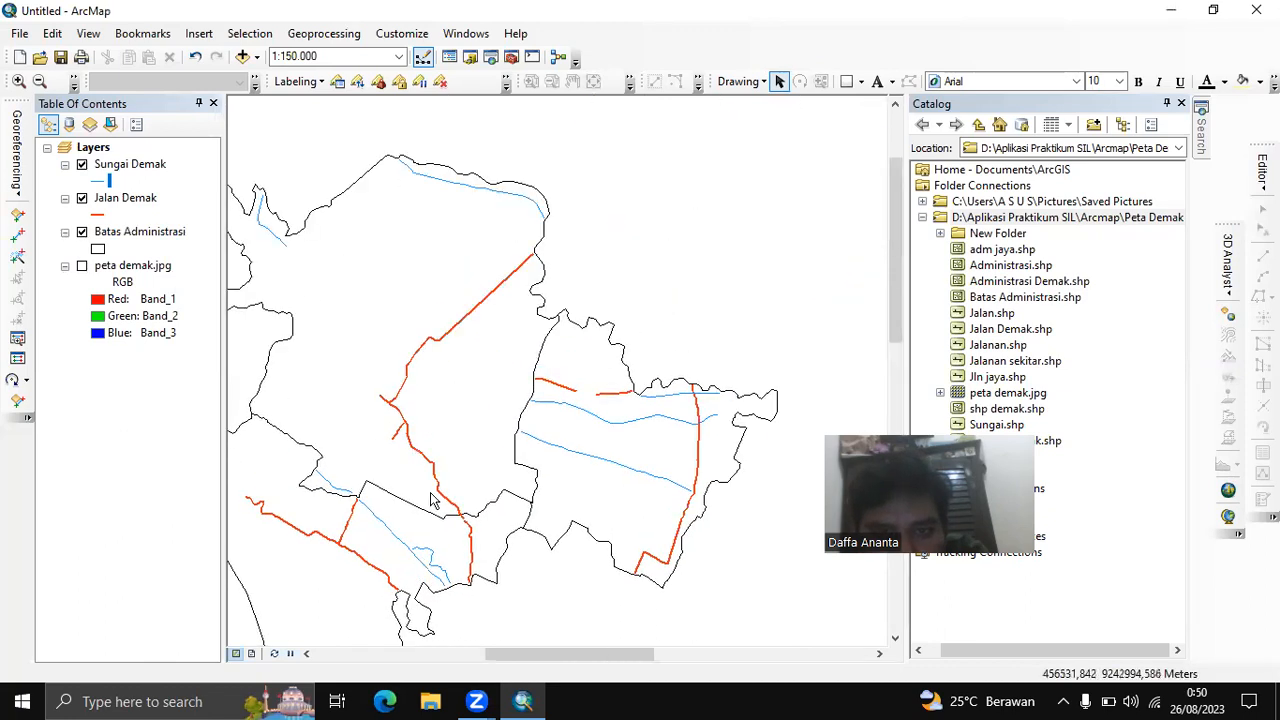
left_click_drag(408, 400, 512, 405)
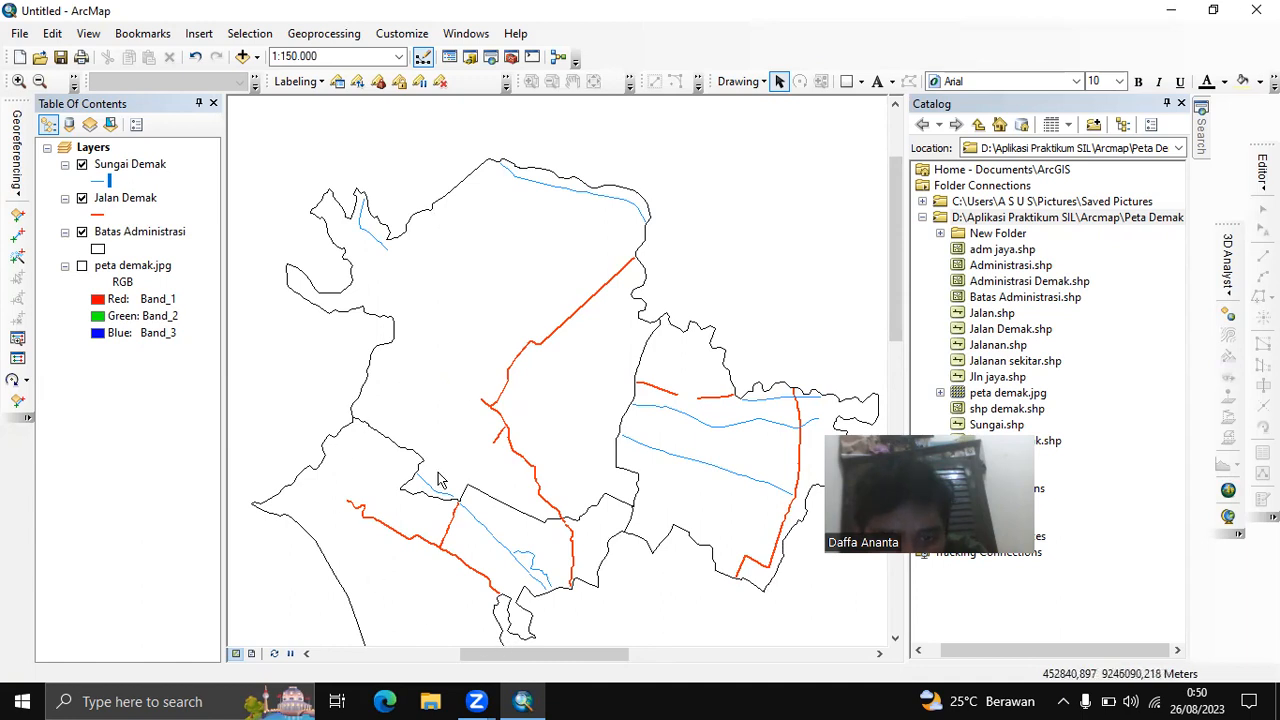
left_click_drag(716, 532, 482, 538)
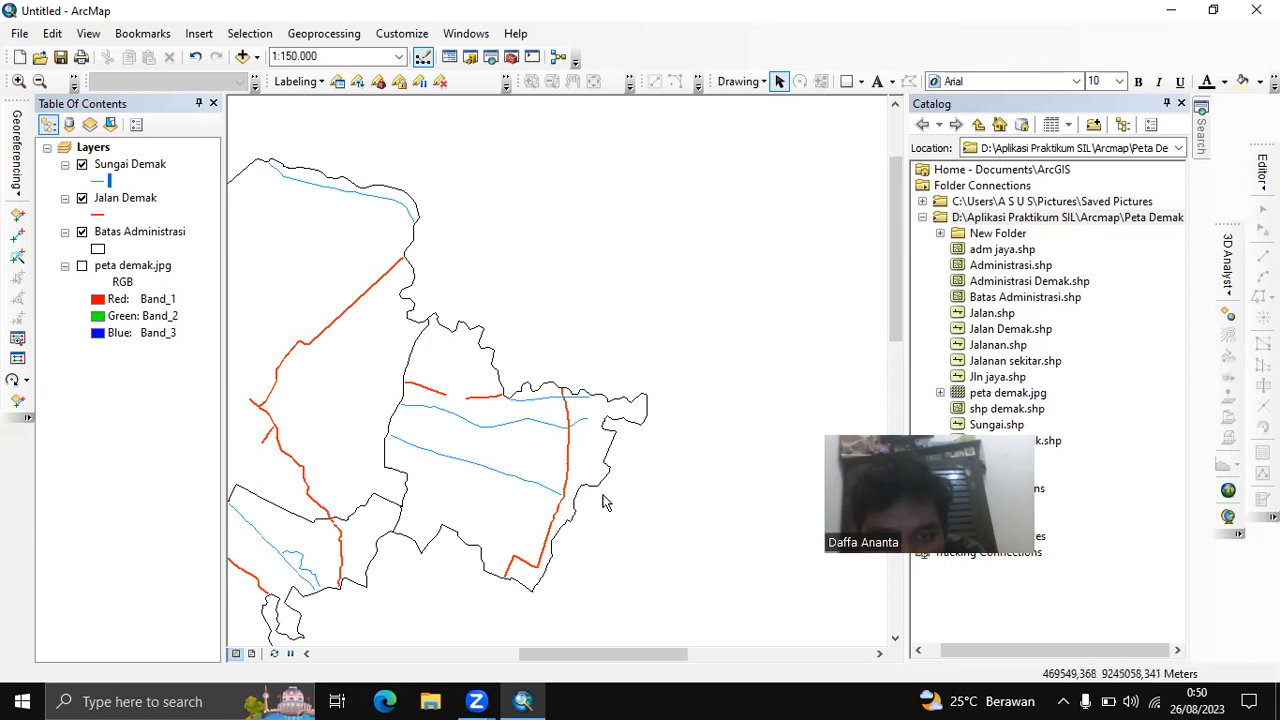
left_click_drag(425, 567, 667, 487)
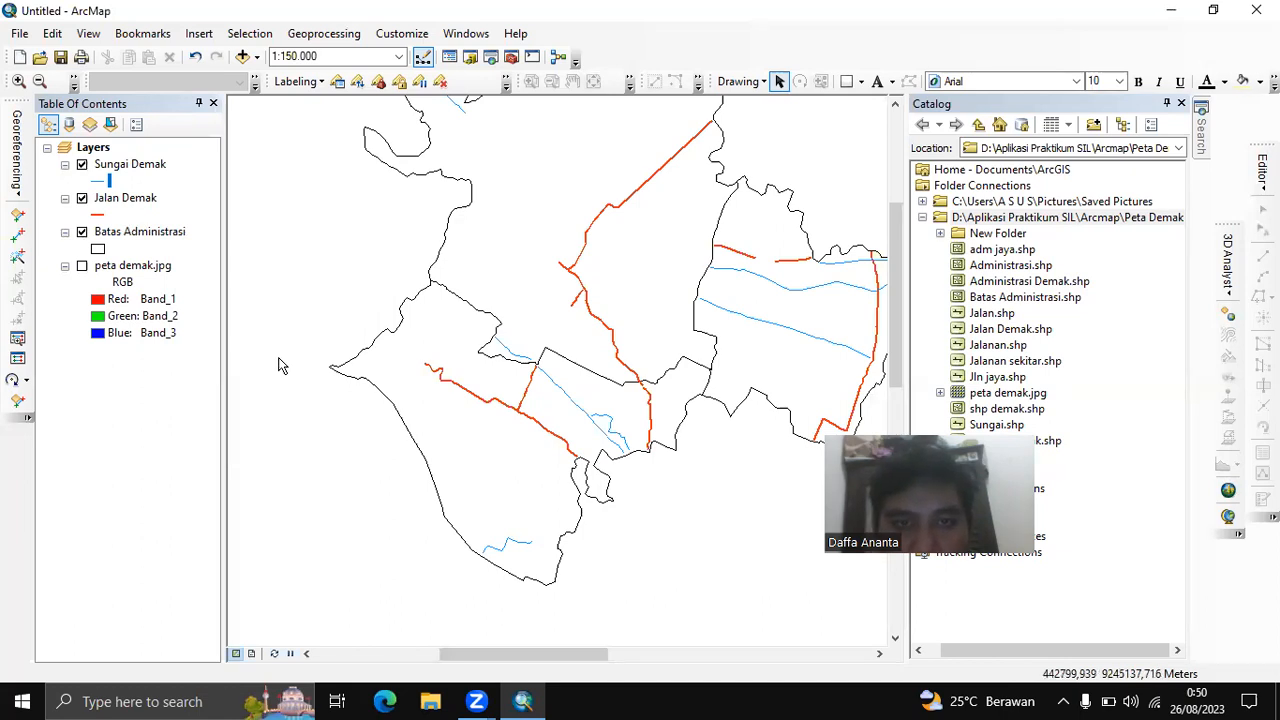
Start a new shapefile in the Peta Demak folder, named Rumah Saya, keeping the Point feature type
left_click(469, 66)
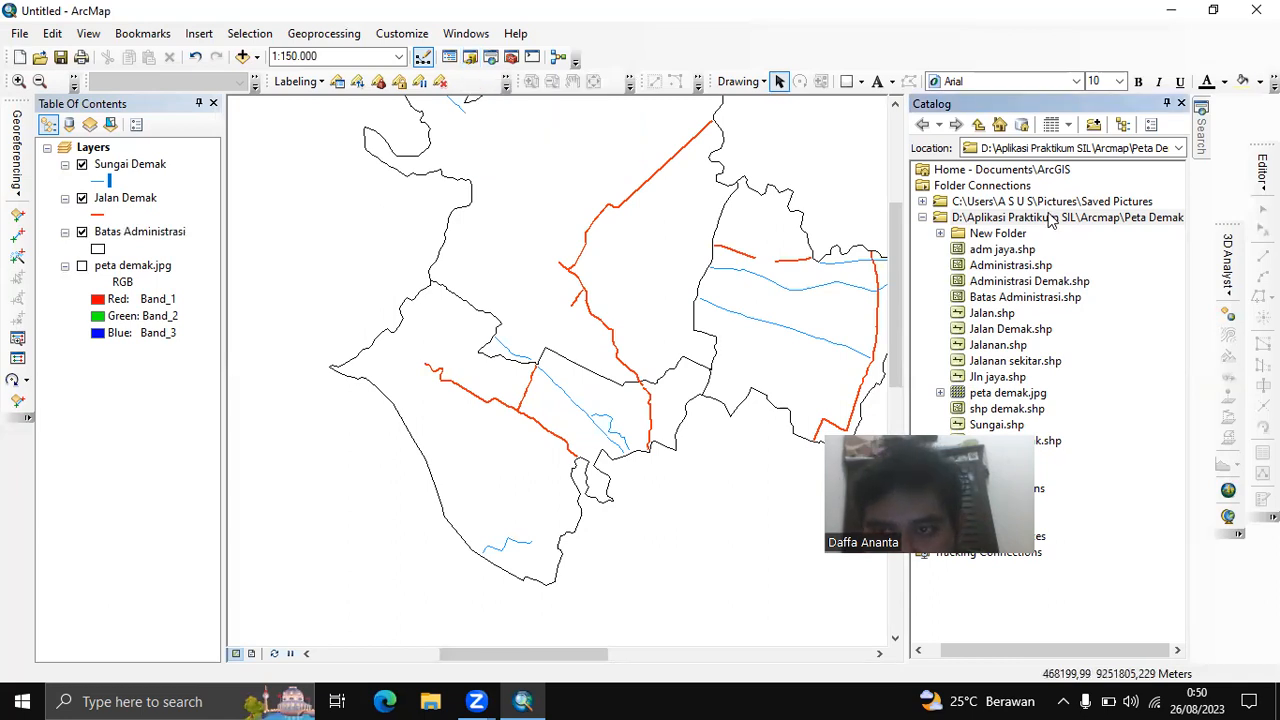
right_click(1045, 220)
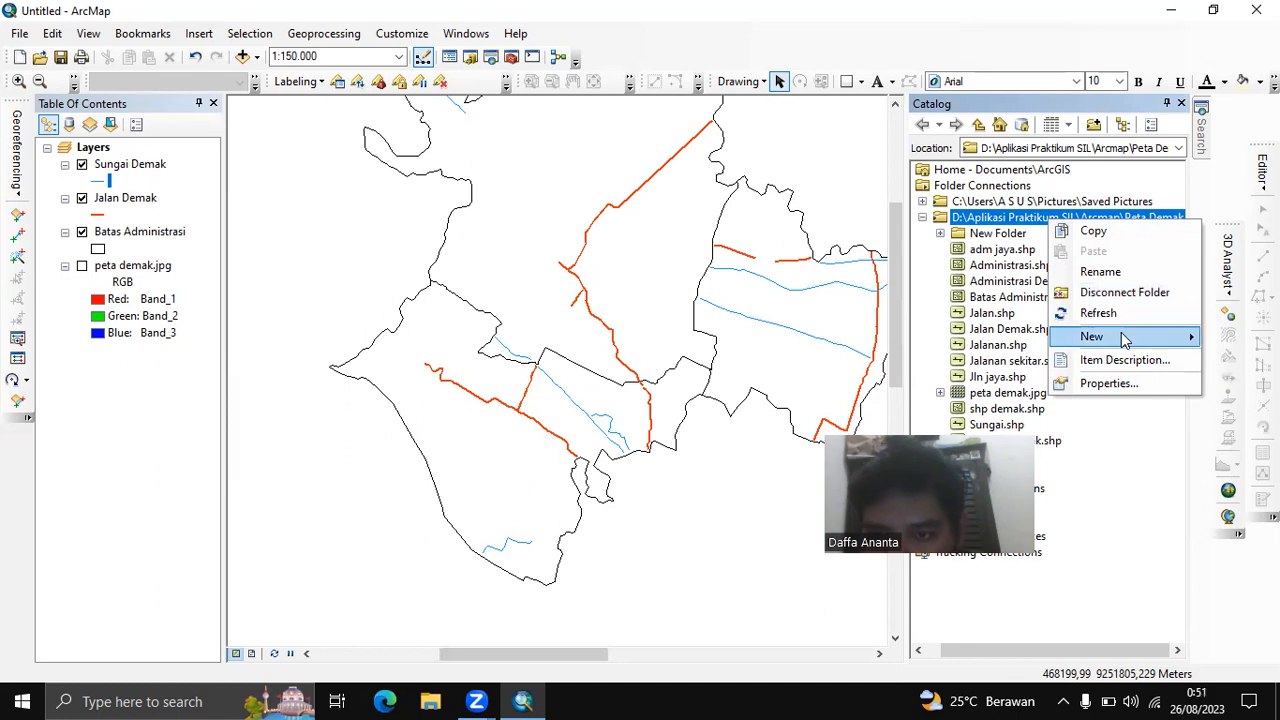
mouse_move(1122, 338)
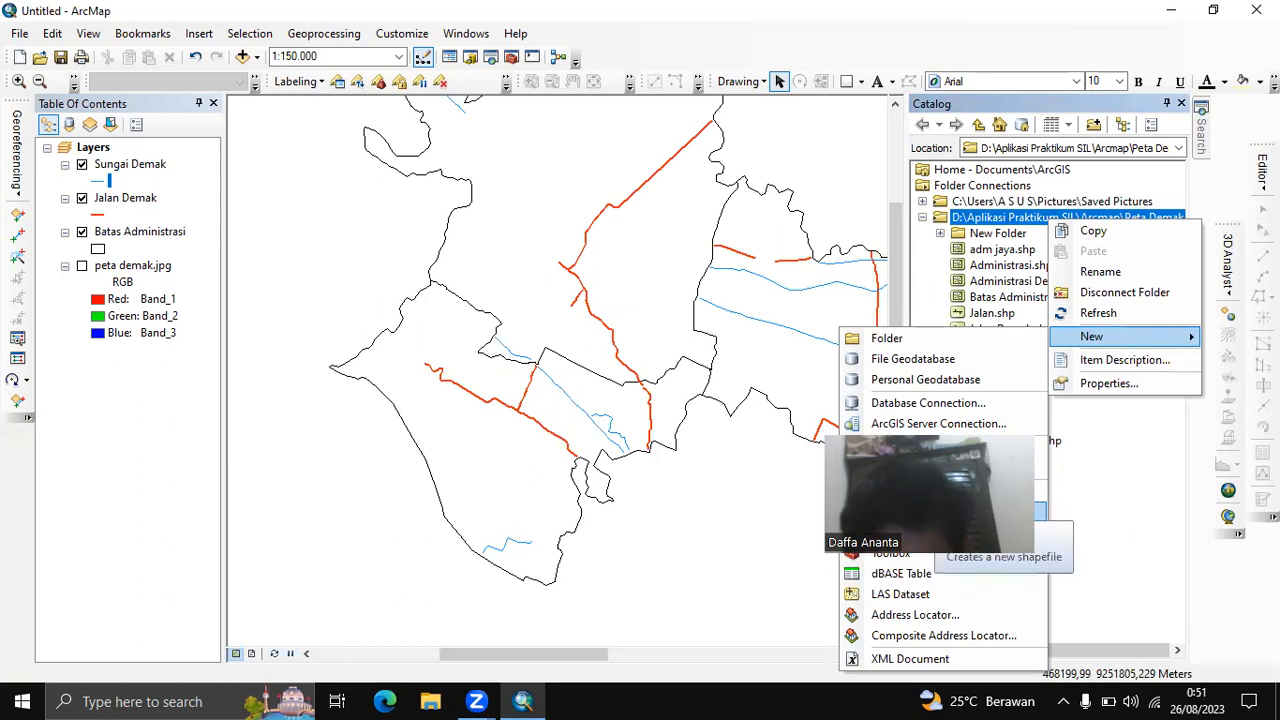
left_click(940, 511)
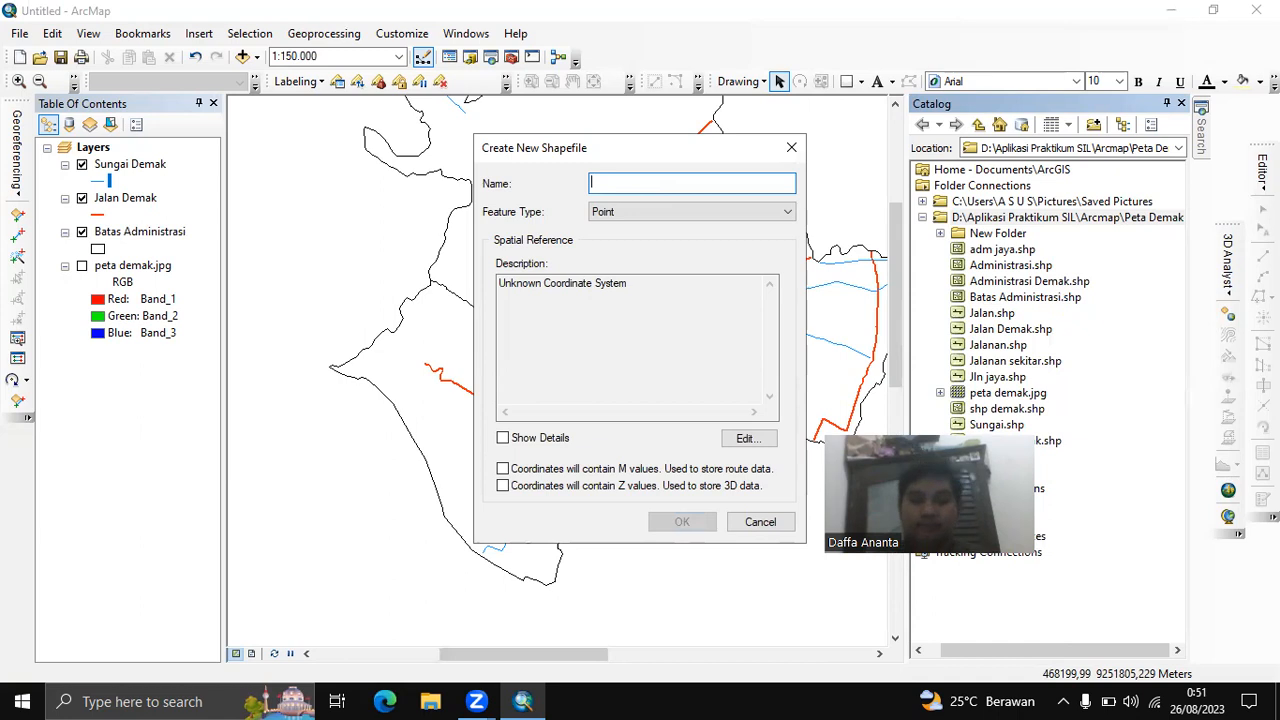
type("Rumah Saya")
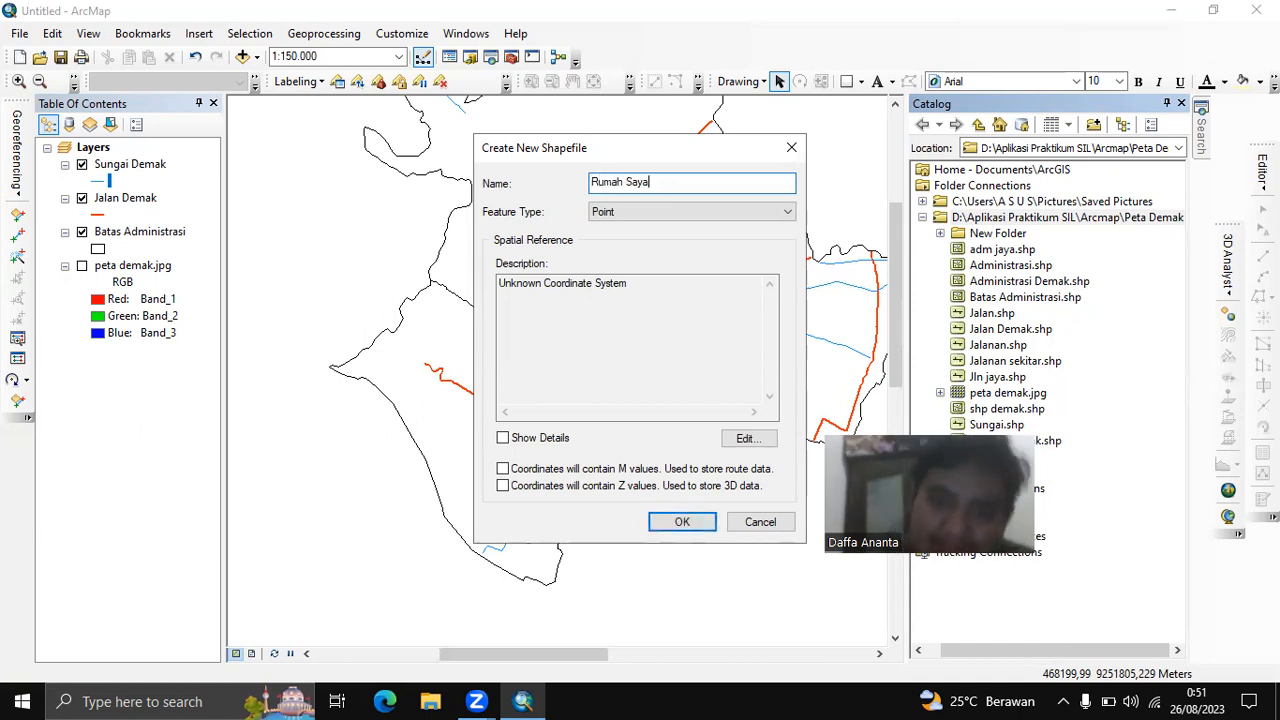
left_click(692, 212)
left_click(692, 212)
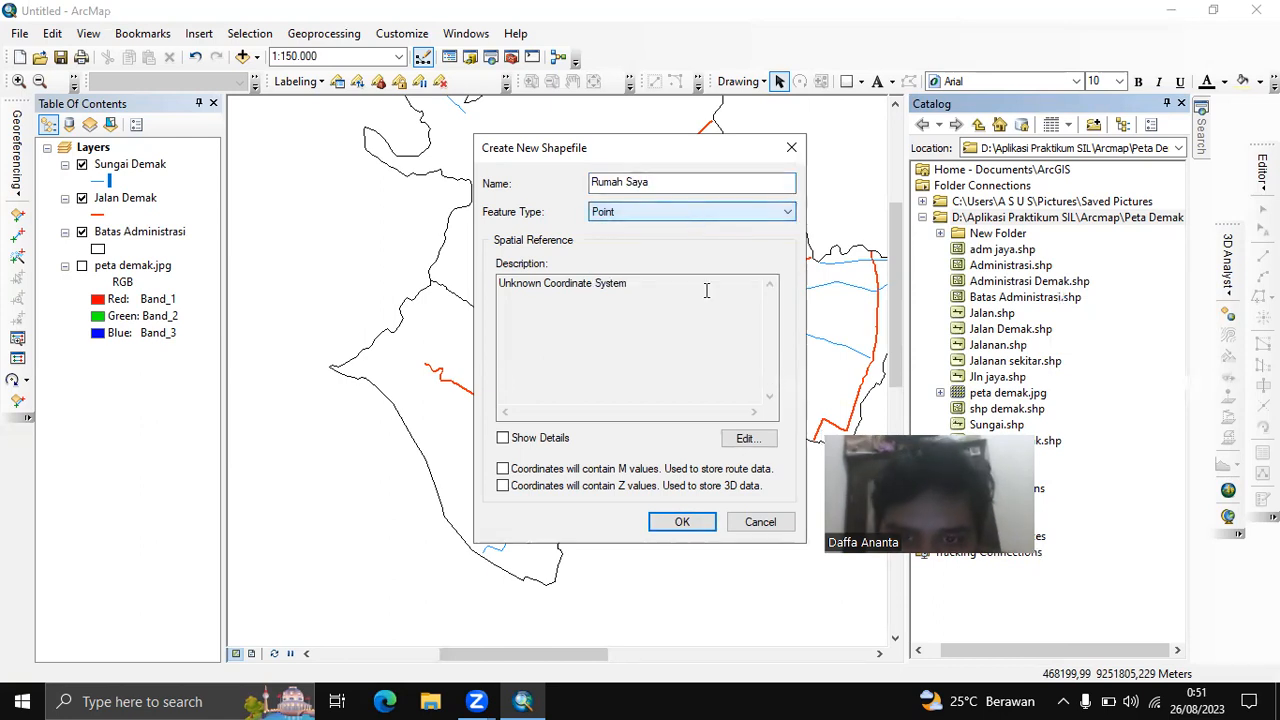
Assign WGS 1984 UTM Zone 49S to the Rumah Saya shapefile and create it
left_click(747, 439)
left_click(598, 204)
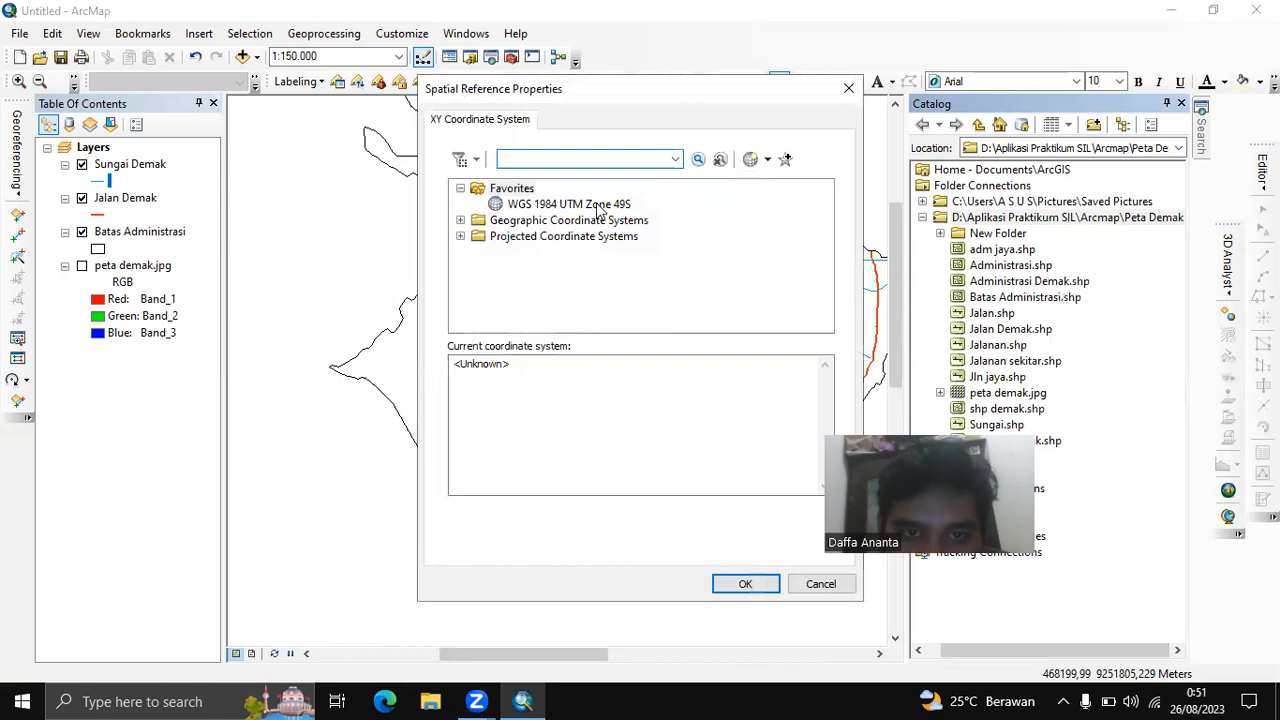
left_click(745, 584)
left_click(682, 522)
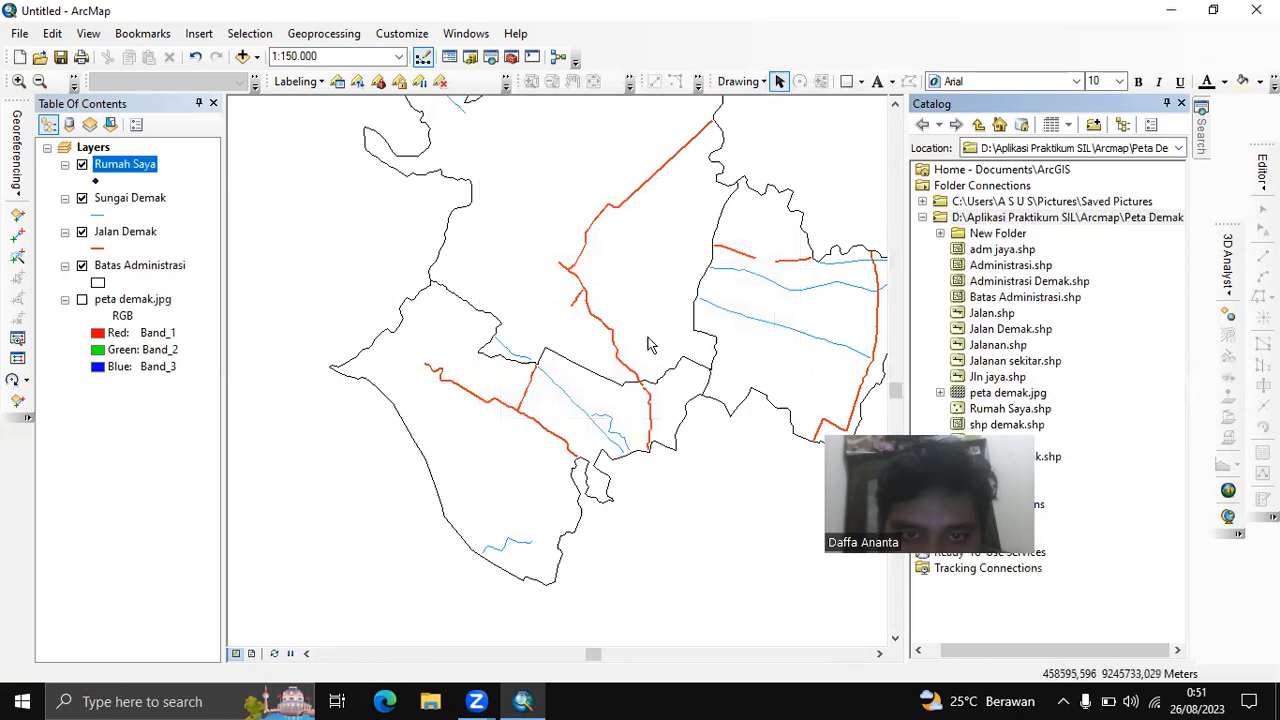
left_click_drag(645, 360, 710, 490)
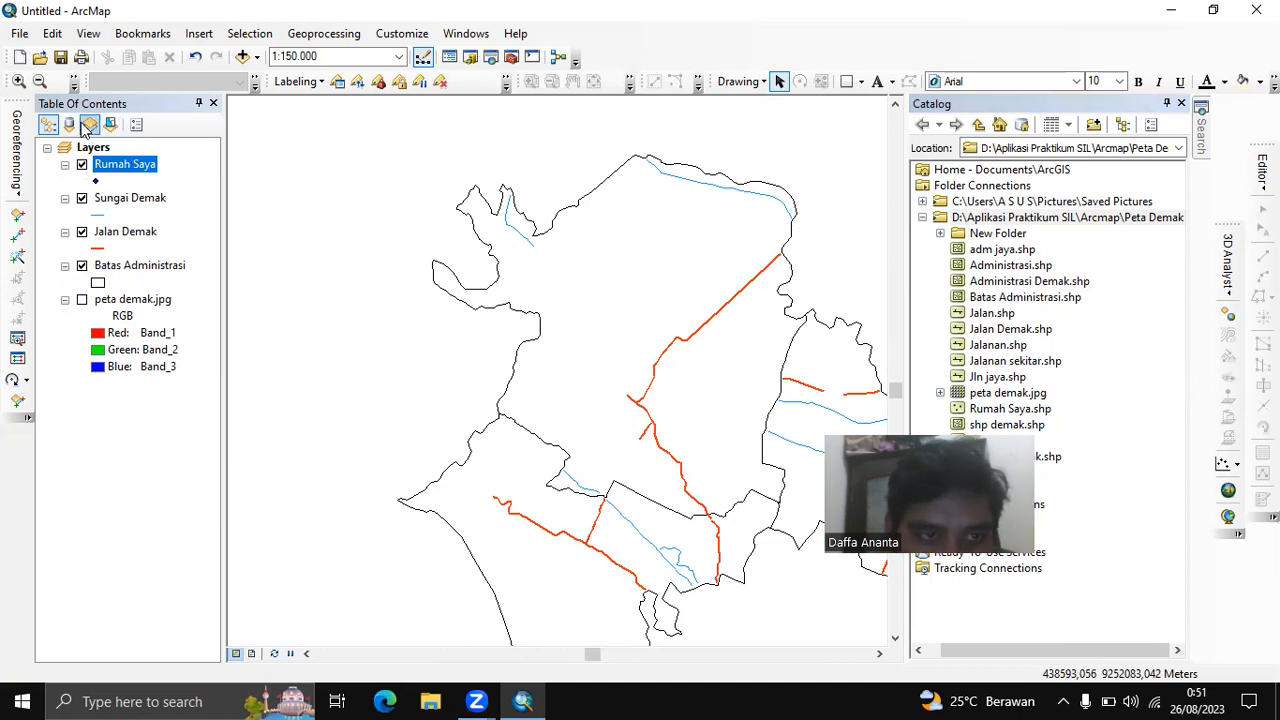
Start editing the Rumah Saya layer and activate its feature template with the Point construction tool
right_click(118, 170)
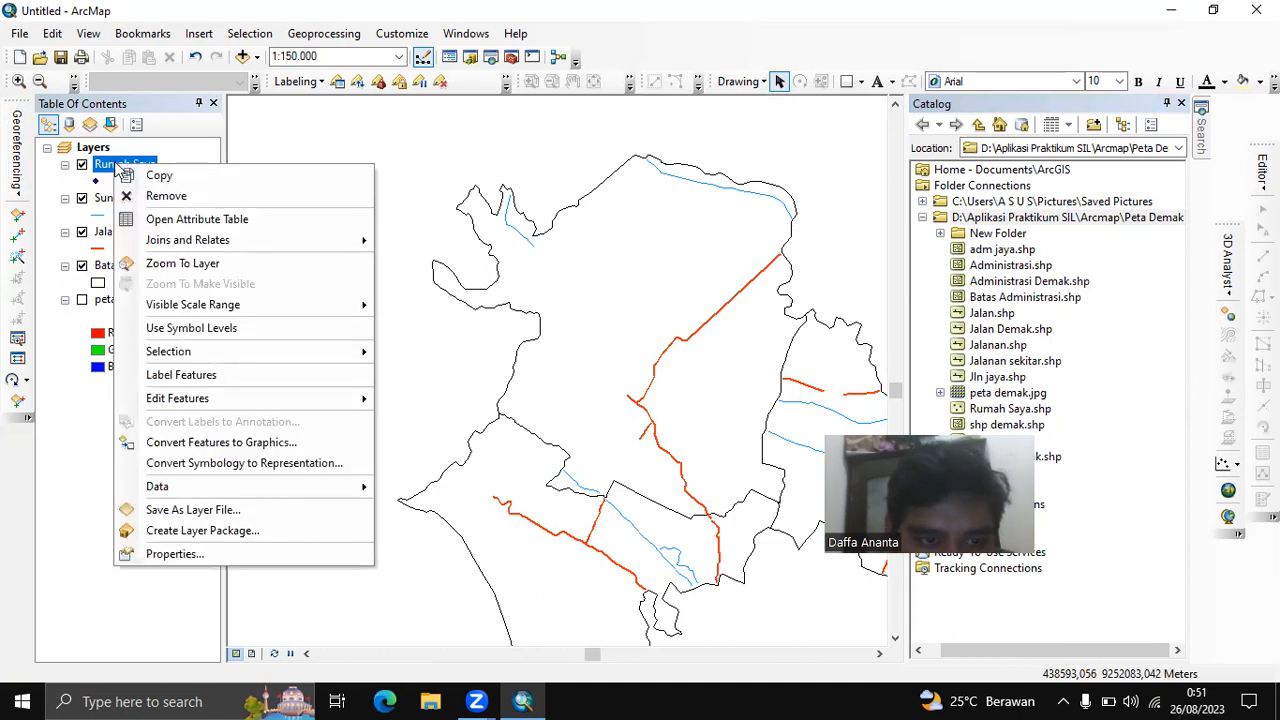
mouse_move(290, 398)
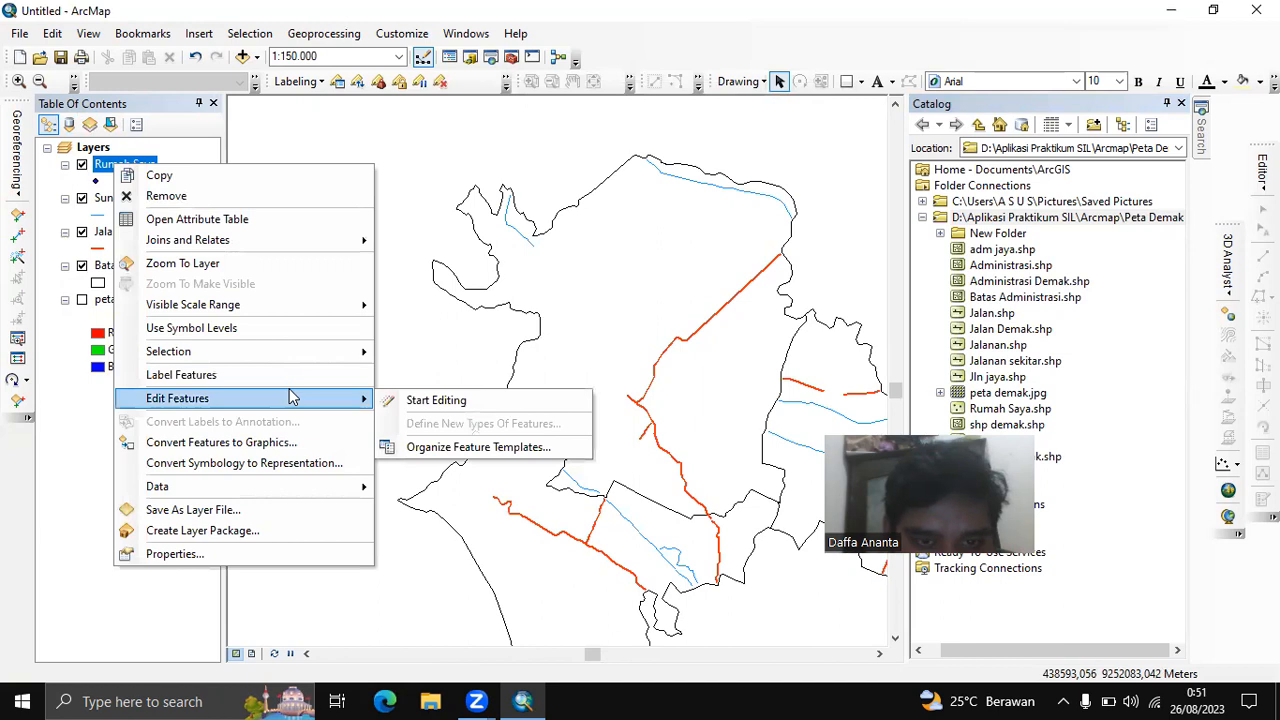
left_click(419, 401)
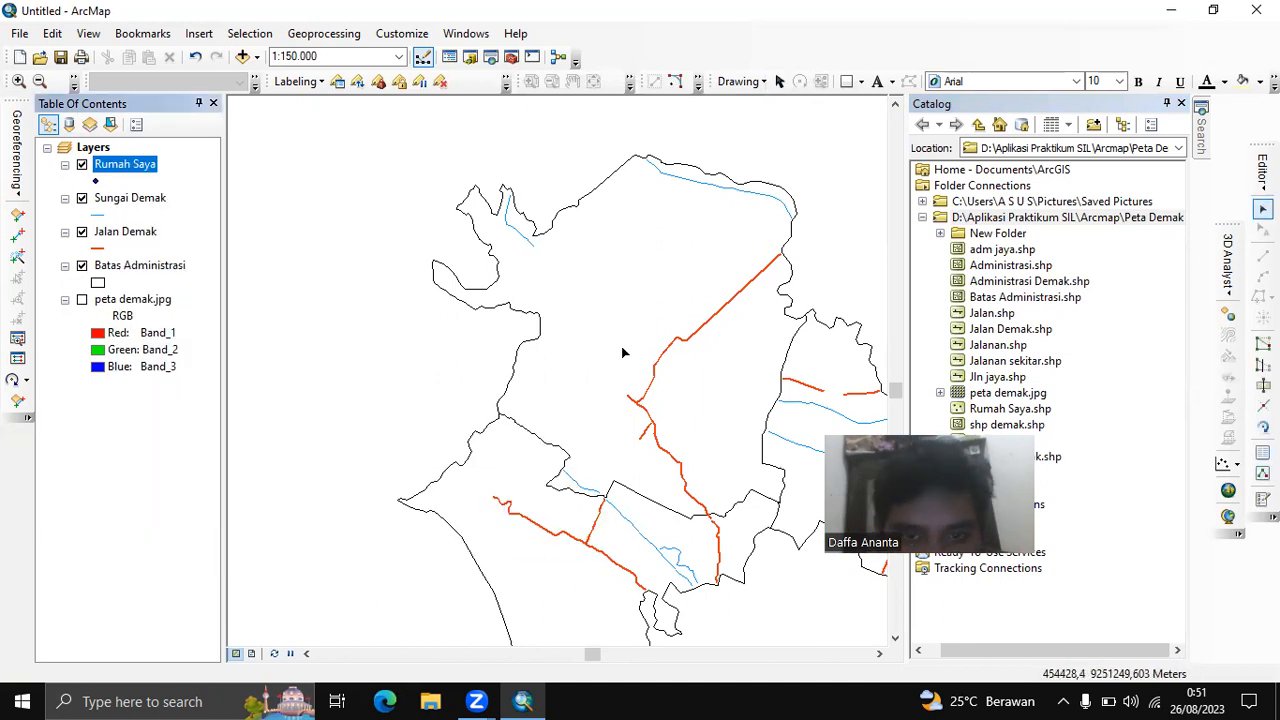
left_click(621, 347)
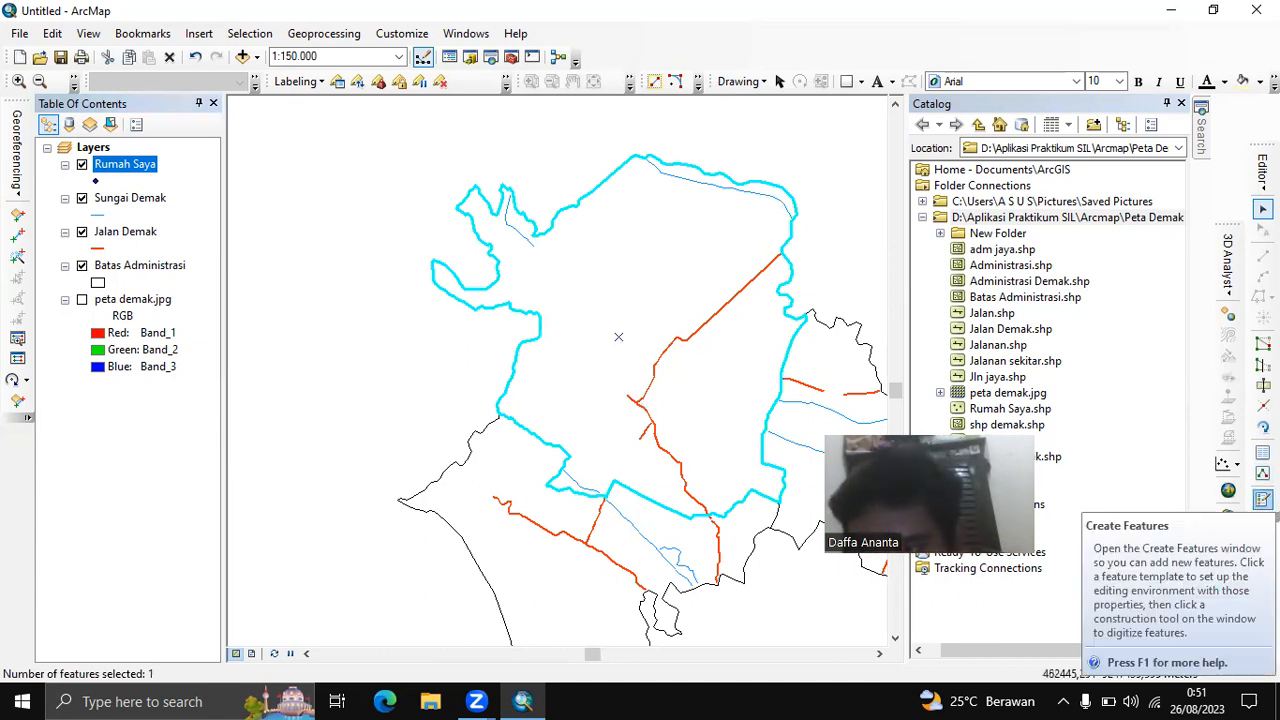
left_click(1263, 500)
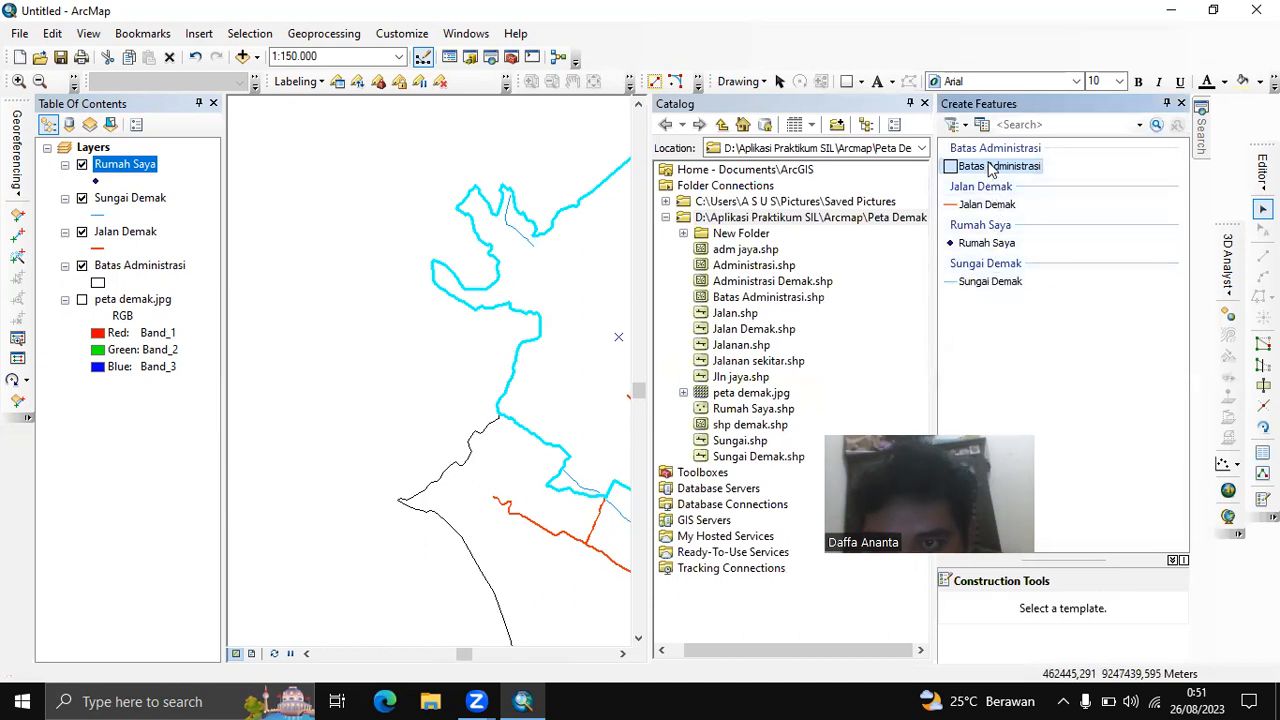
left_click(992, 240)
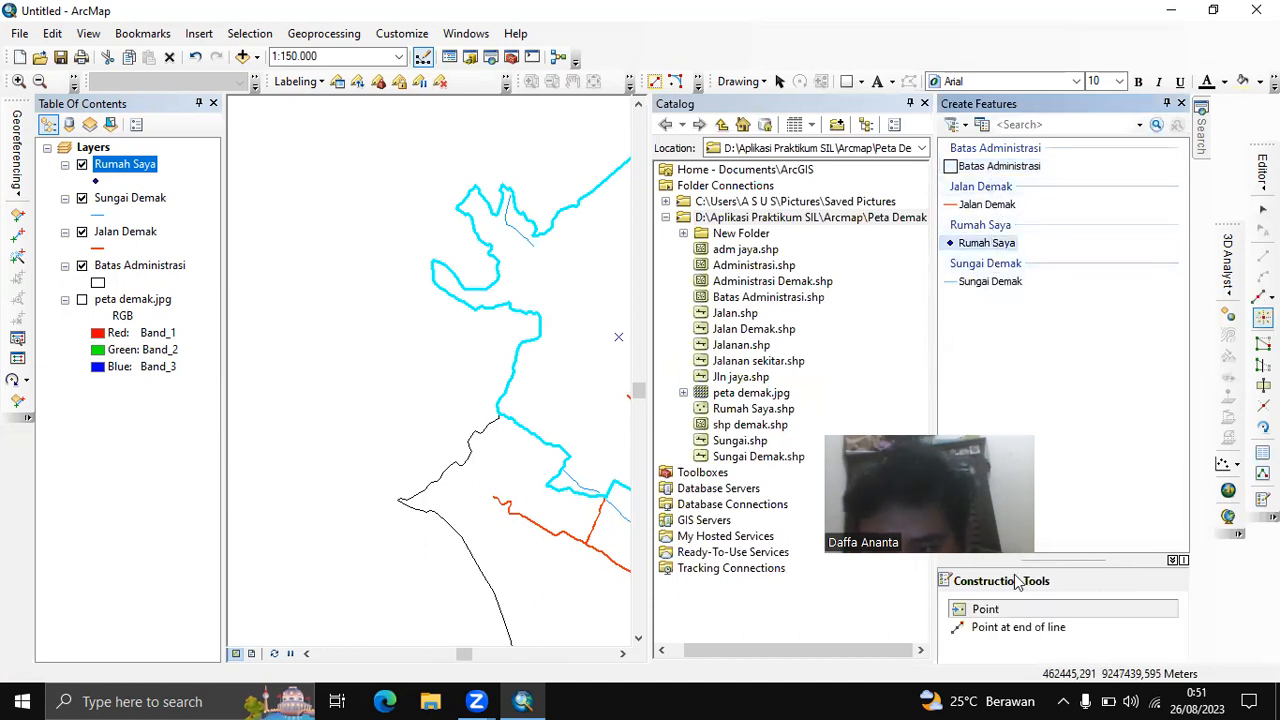
left_click(1013, 612)
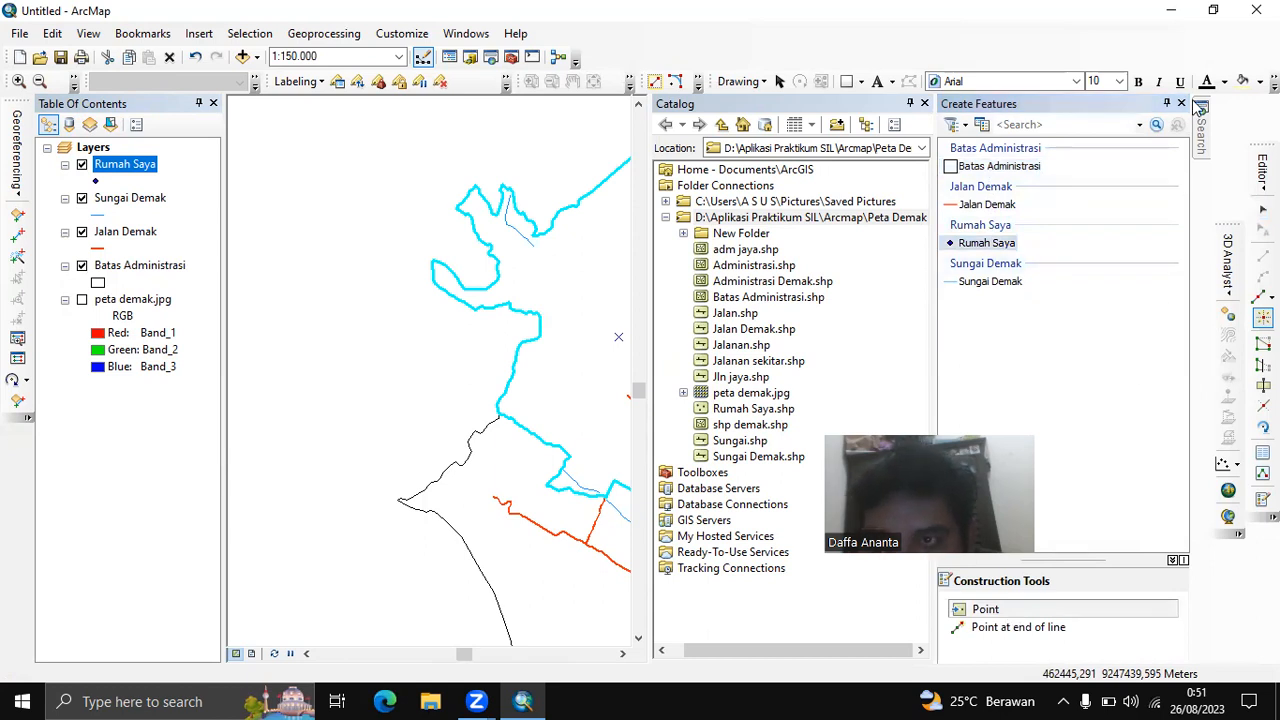
Close the Create Features and Catalog windows and show the peta demak.jpg layer
left_click(1181, 104)
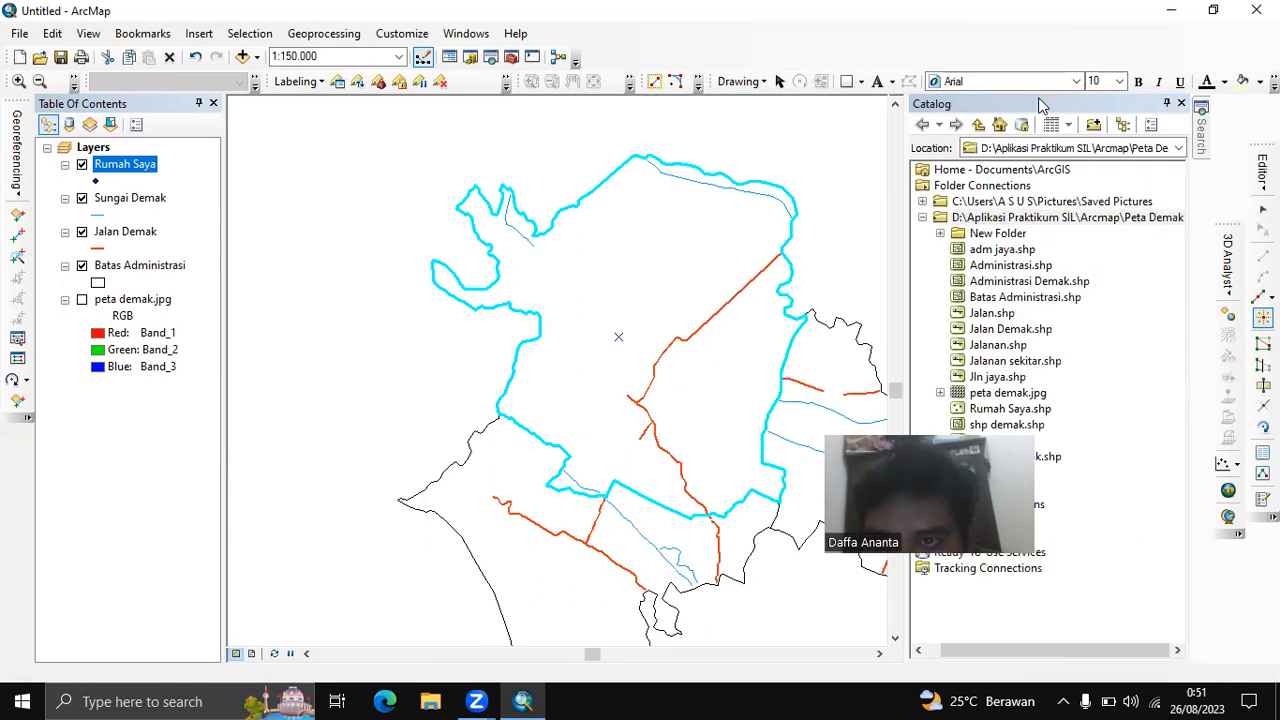
left_click(1181, 104)
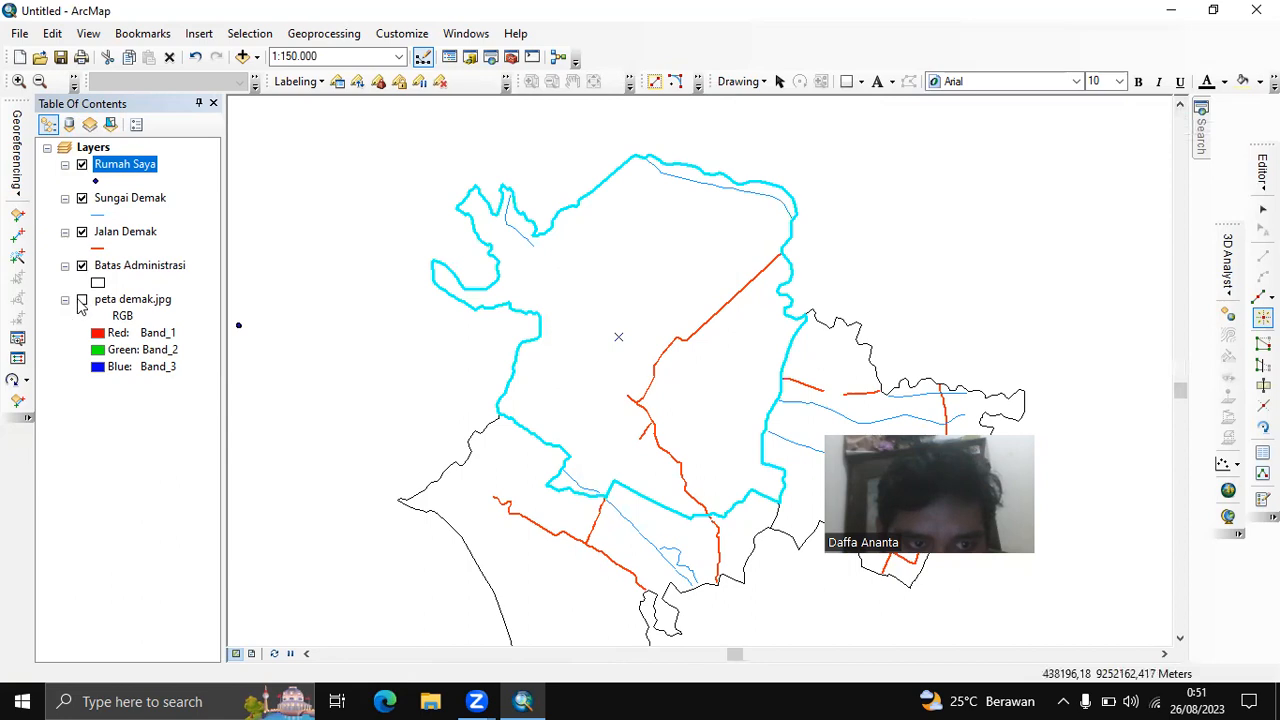
left_click(82, 300)
Place Rumah Saya points in Wedung between Tempel and Mutih Wetan, in Mijen just east of the main road, and in Bonang near Wonosari
left_click_drag(657, 343, 537, 467)
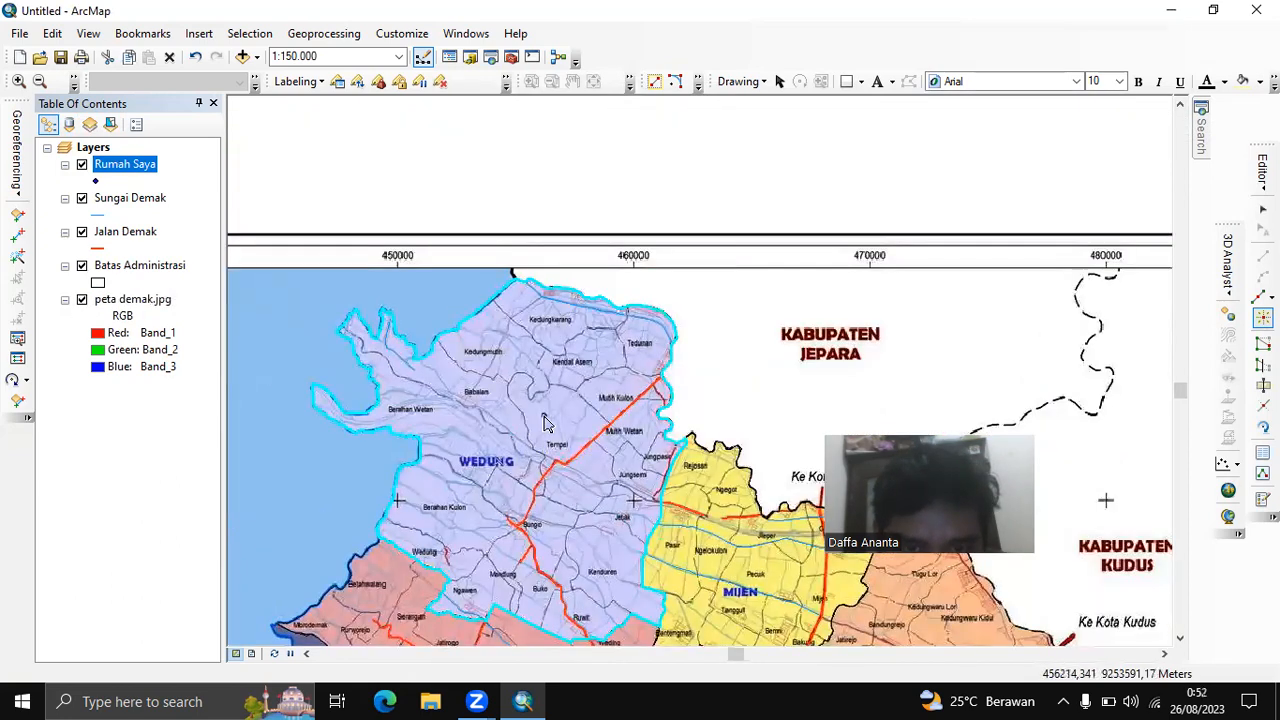
left_click_drag(545, 425, 444, 366)
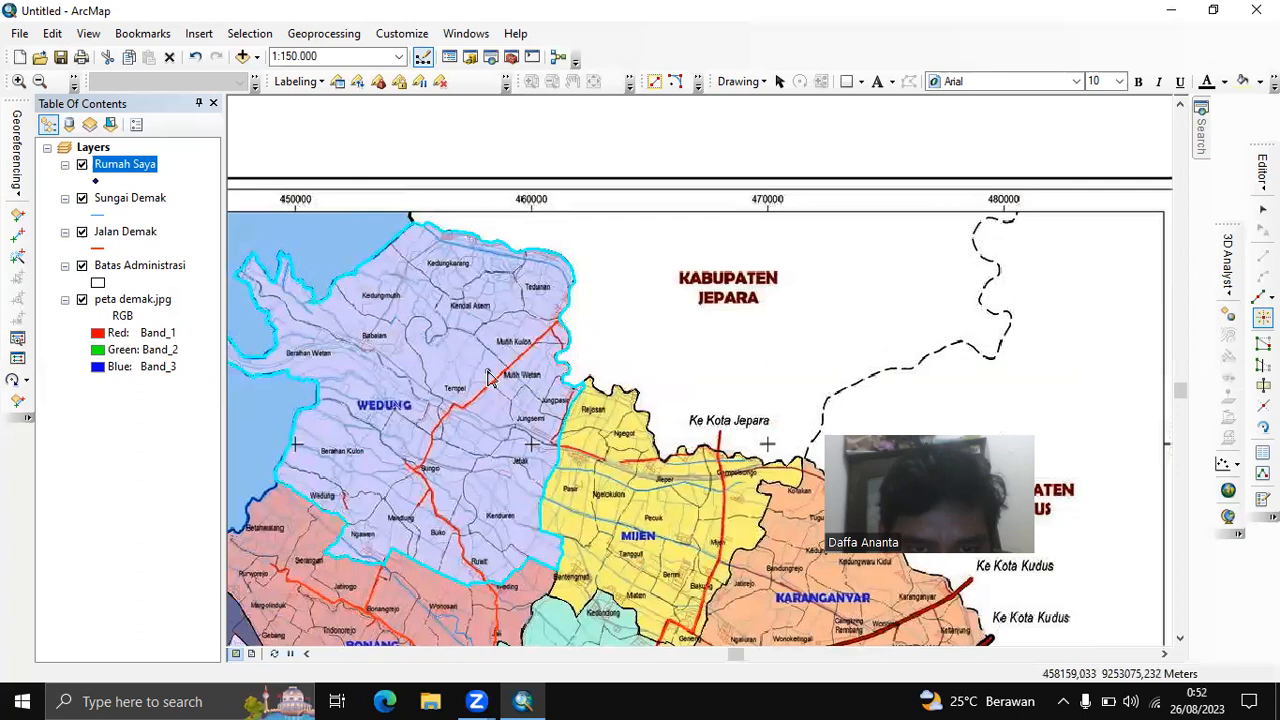
left_click(489, 373)
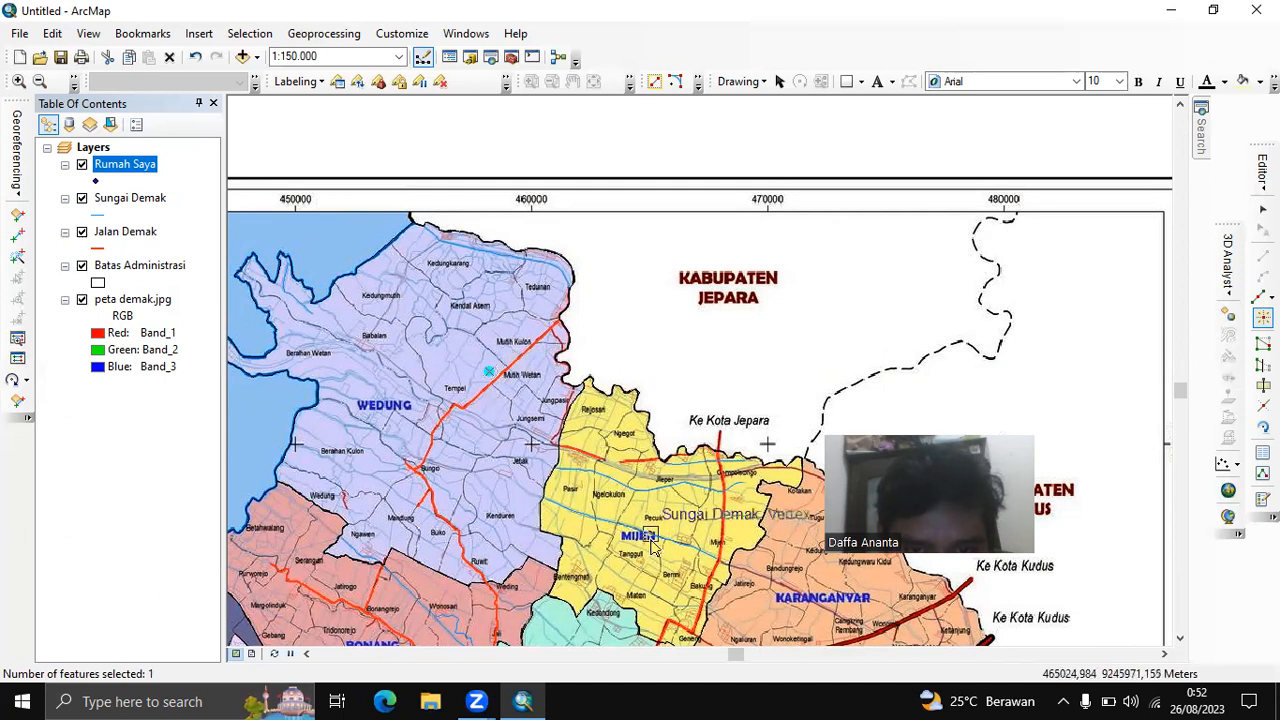
left_click_drag(685, 567, 418, 458)
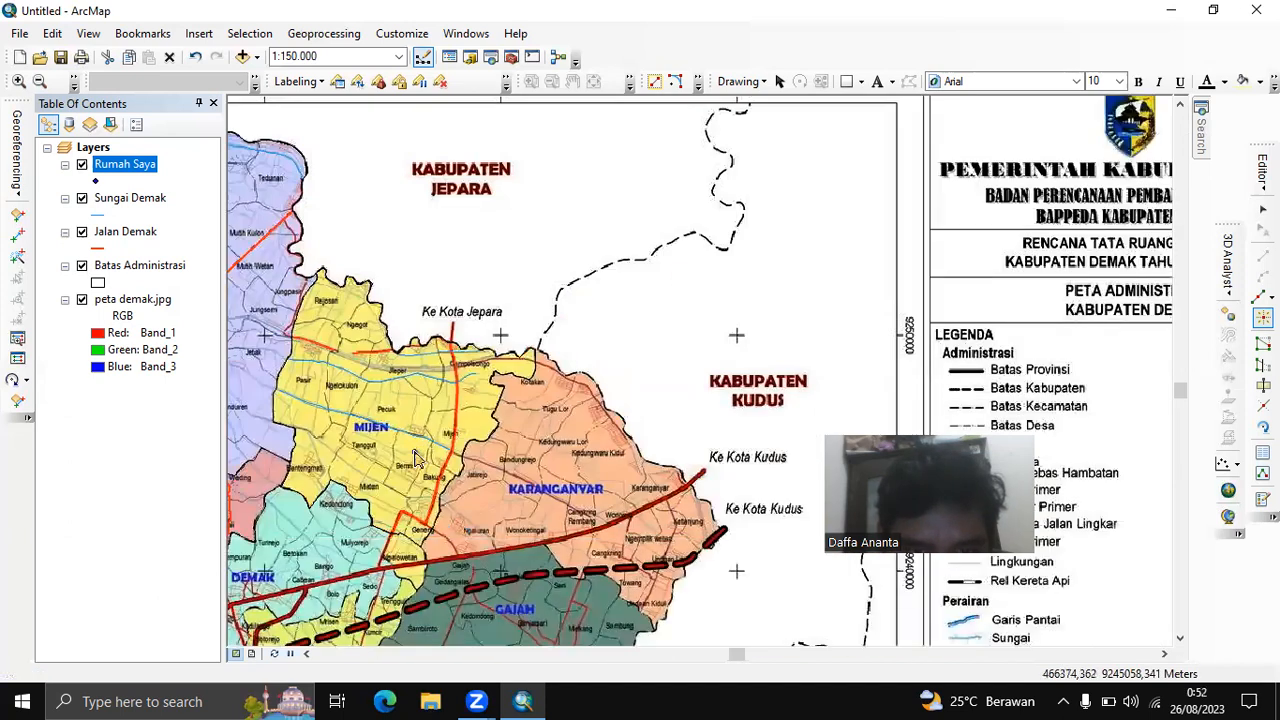
scroll(418, 458, "up", 1)
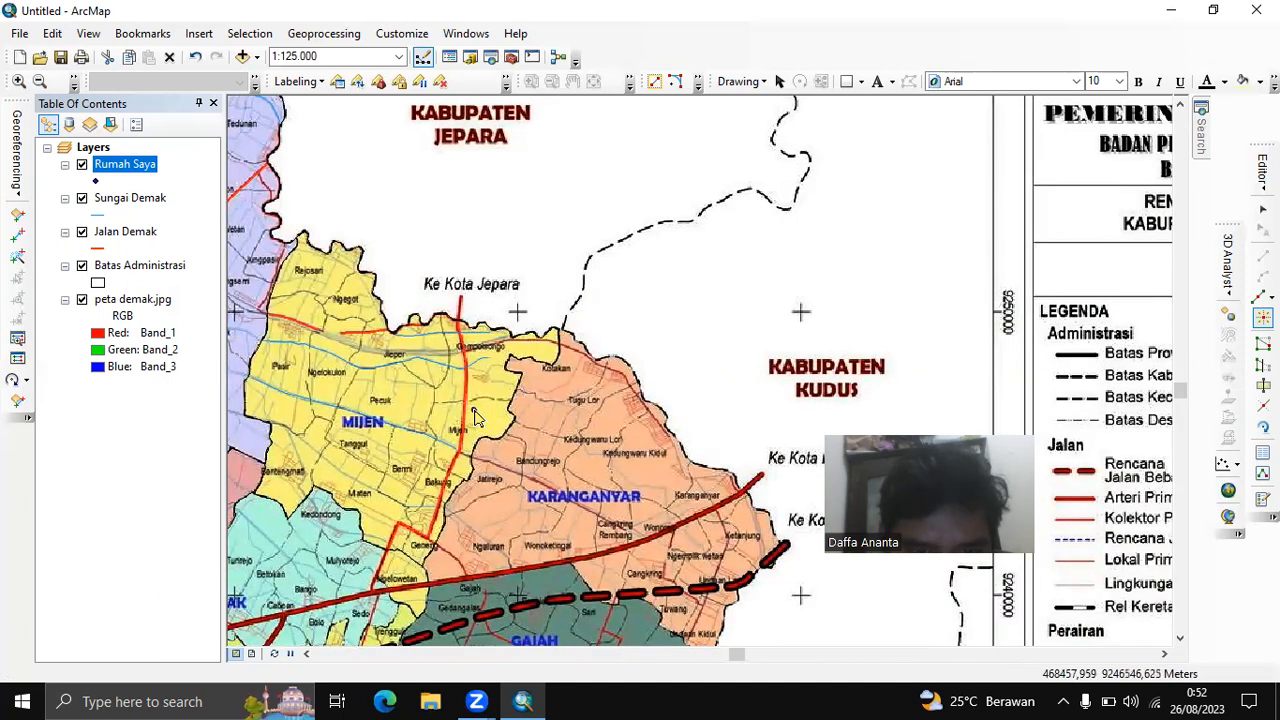
scroll(455, 371, "down", 1)
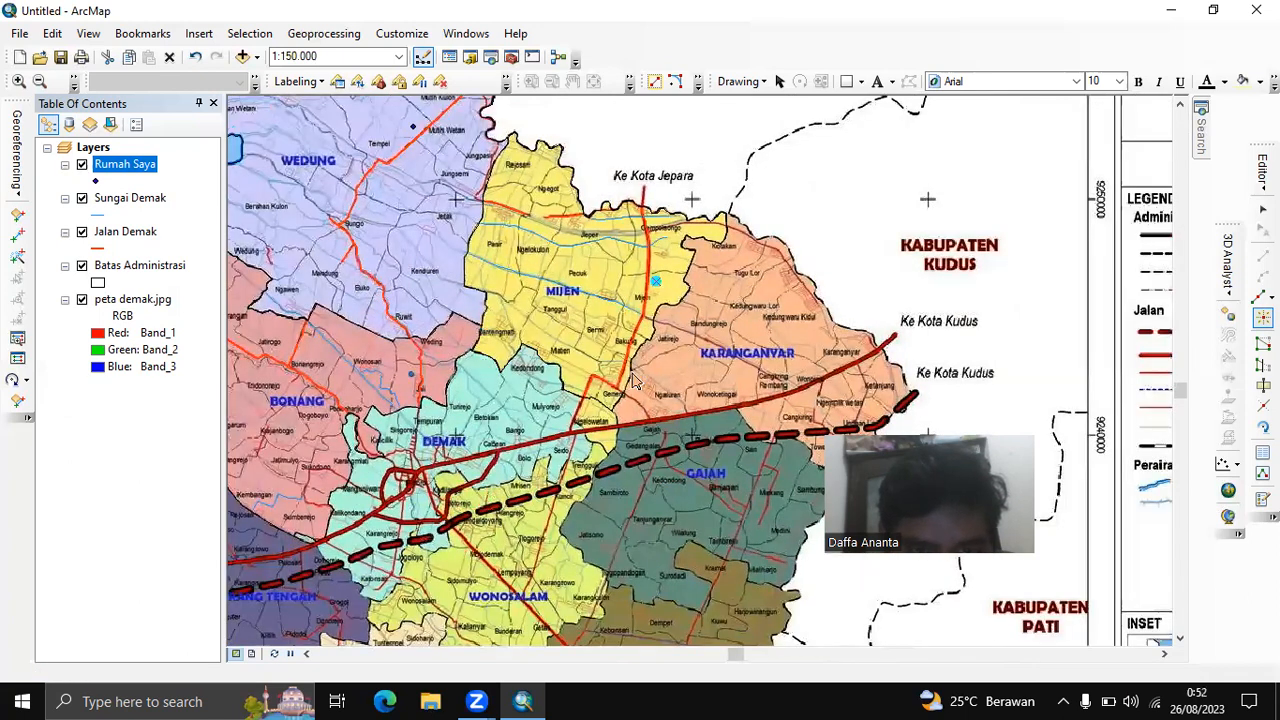
left_click_drag(334, 402, 572, 392)
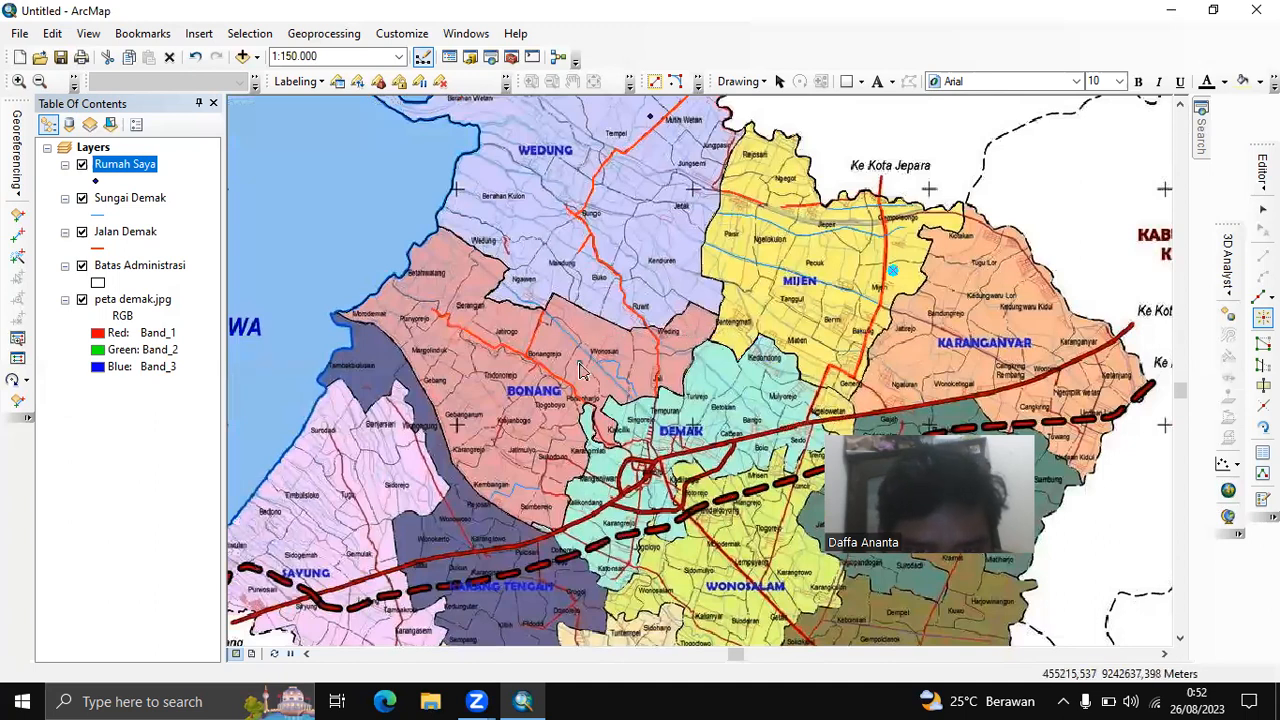
left_click(582, 368)
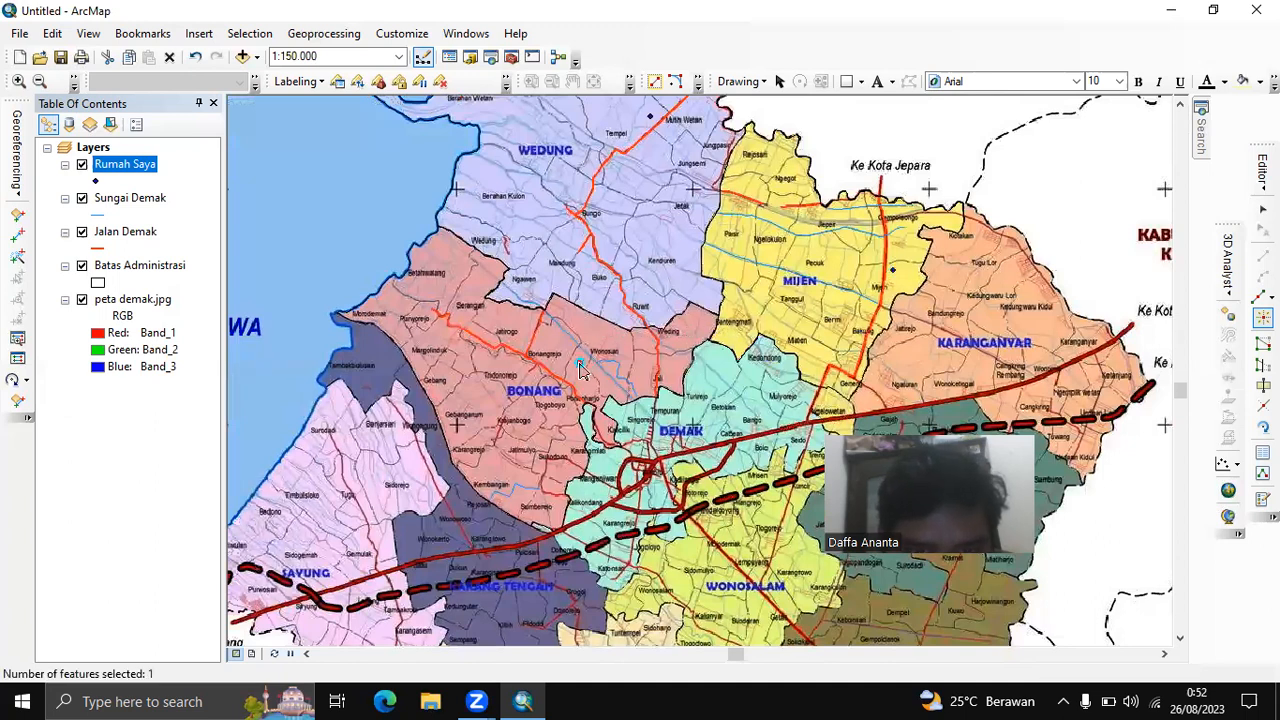
Change the Rumah Saya point symbol to the blue Airport marker
left_click(96, 182)
left_click(96, 182)
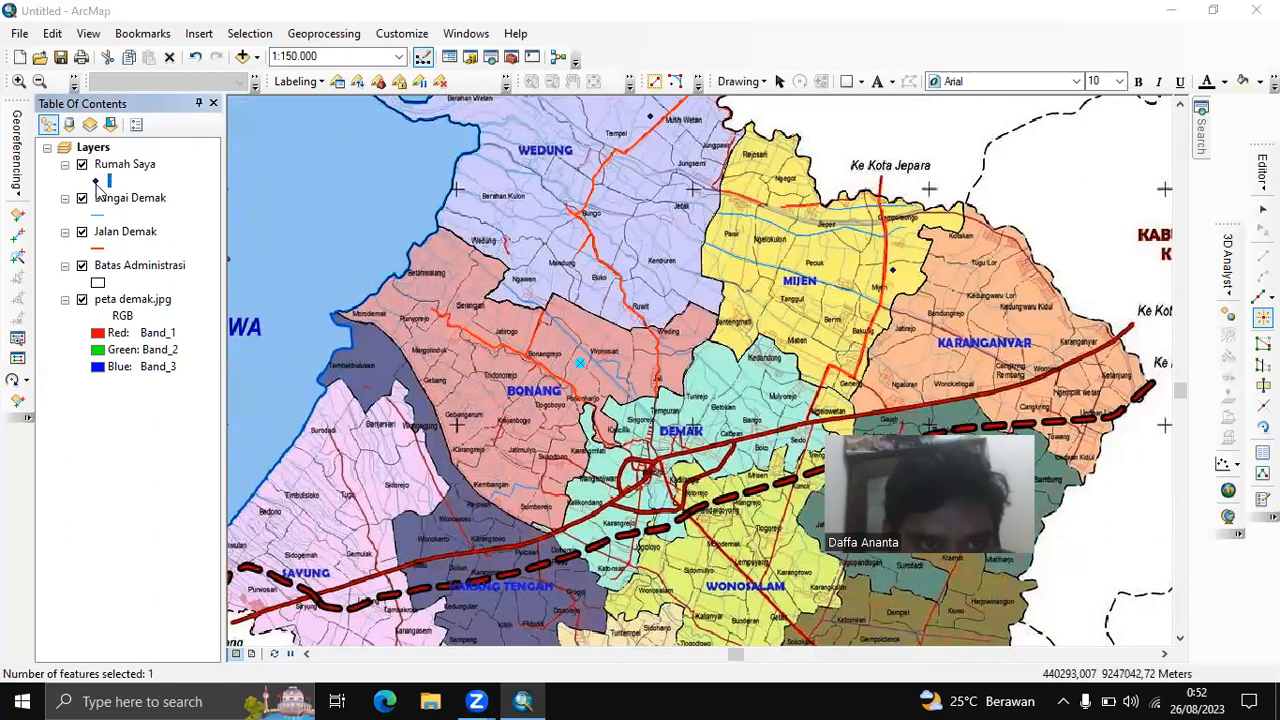
left_click_drag(694, 550, 694, 550)
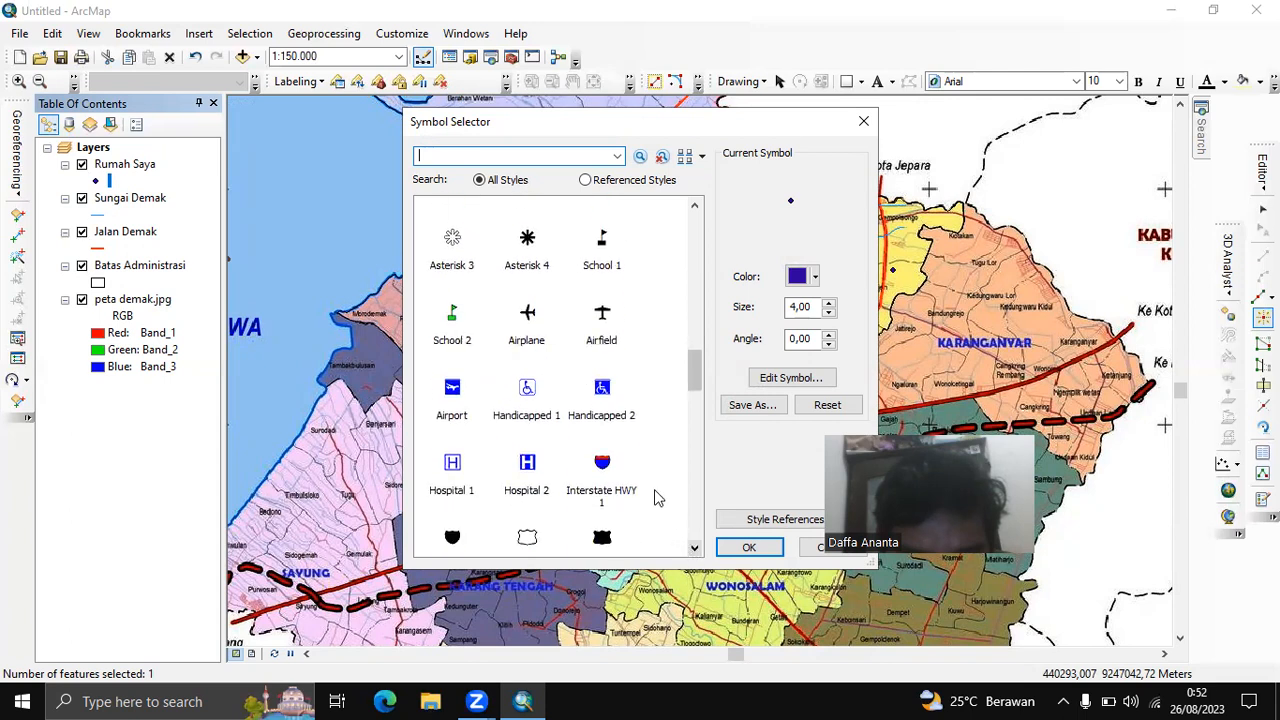
mouse_move(698, 370)
left_mouse_down()
mouse_move(686, 411)
mouse_move(694, 380)
left_mouse_up()
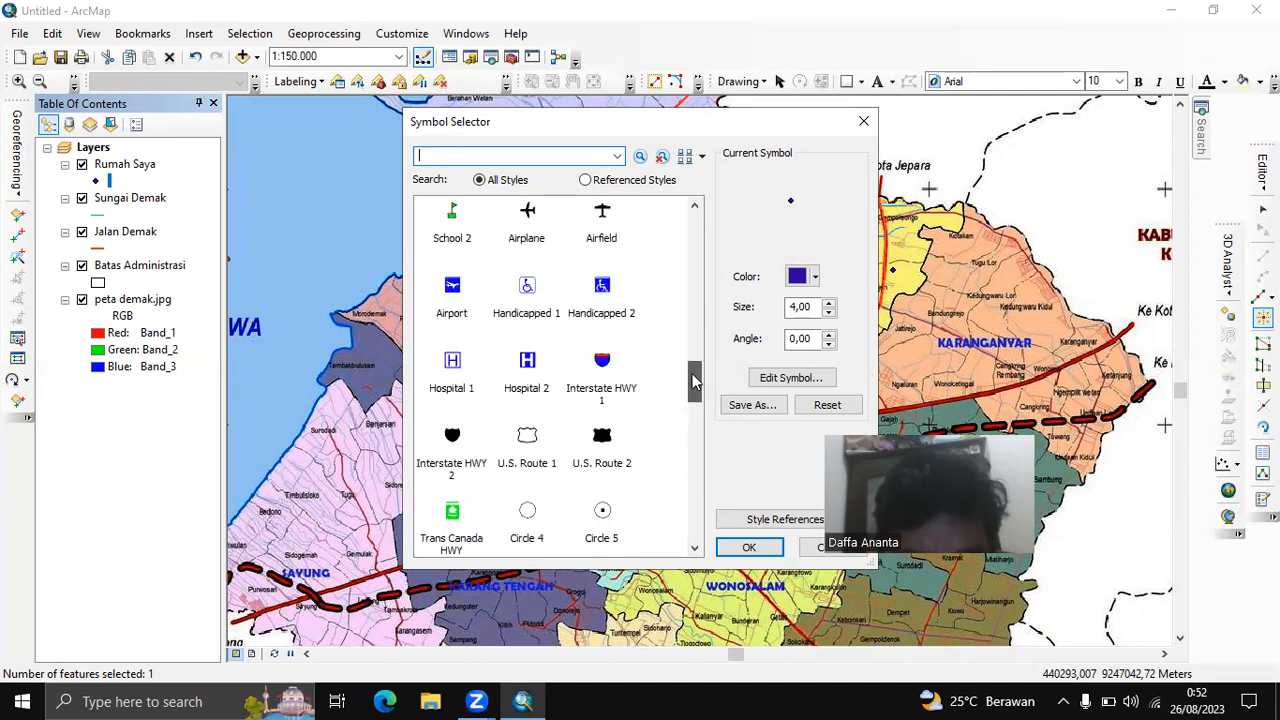
left_click(456, 291)
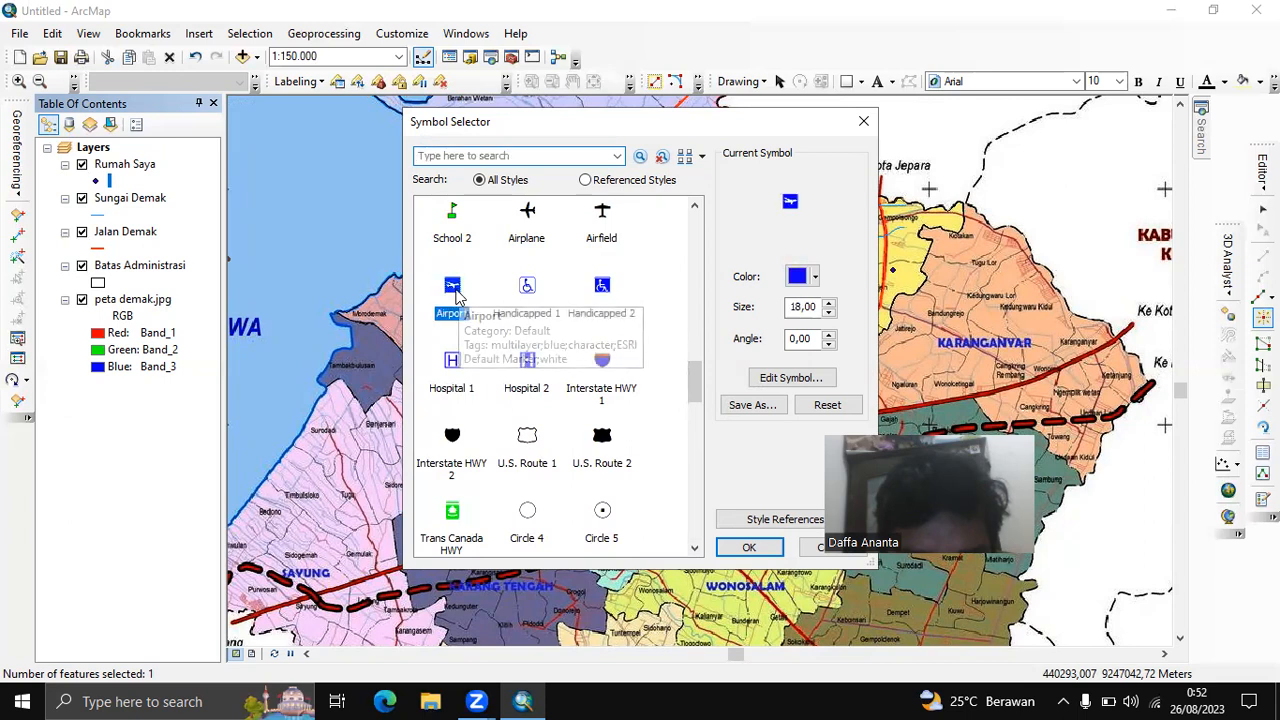
left_click(749, 548)
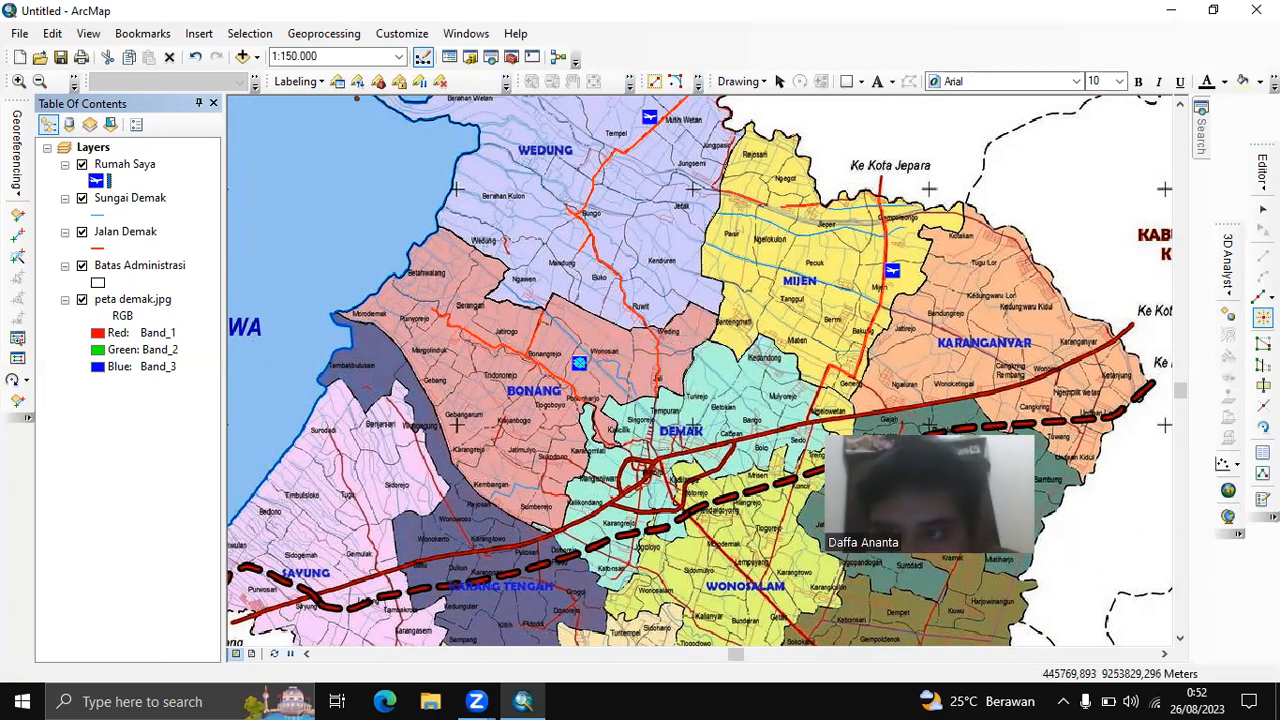
Save the Rumah Saya edits and stop editing
left_click(1262, 172)
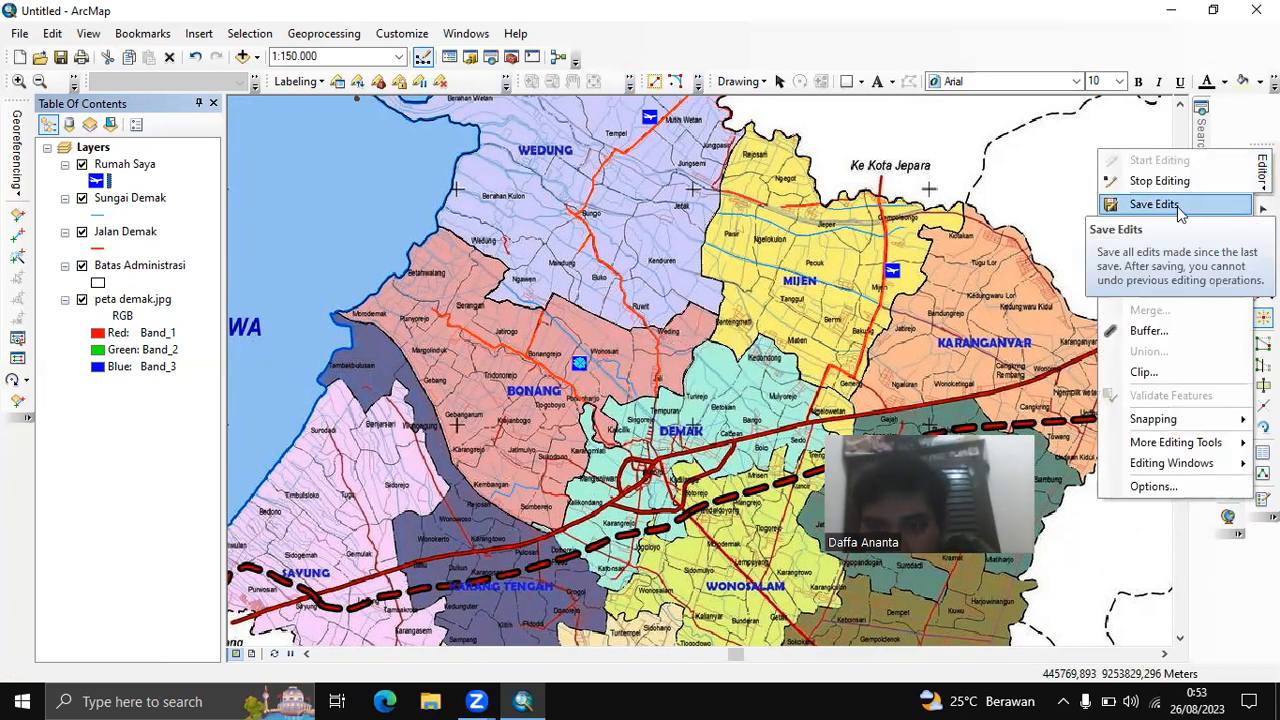
left_click(1179, 207)
left_click(1262, 172)
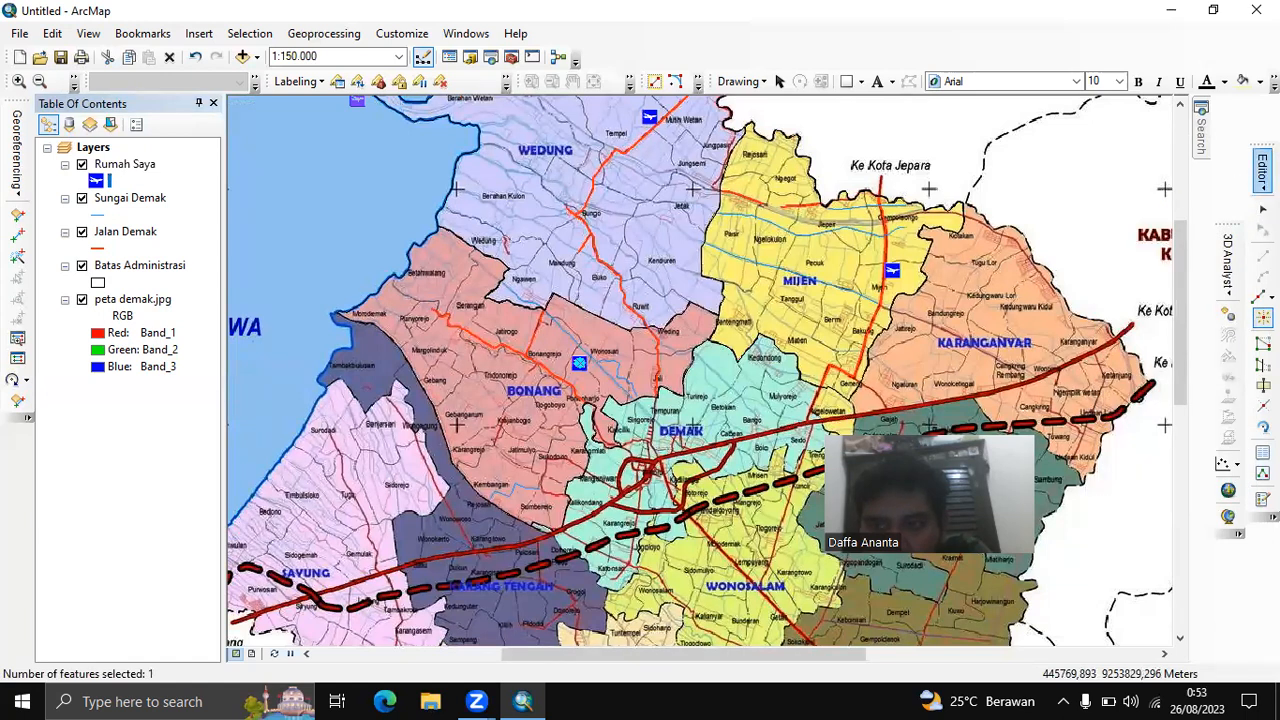
left_click(1185, 185)
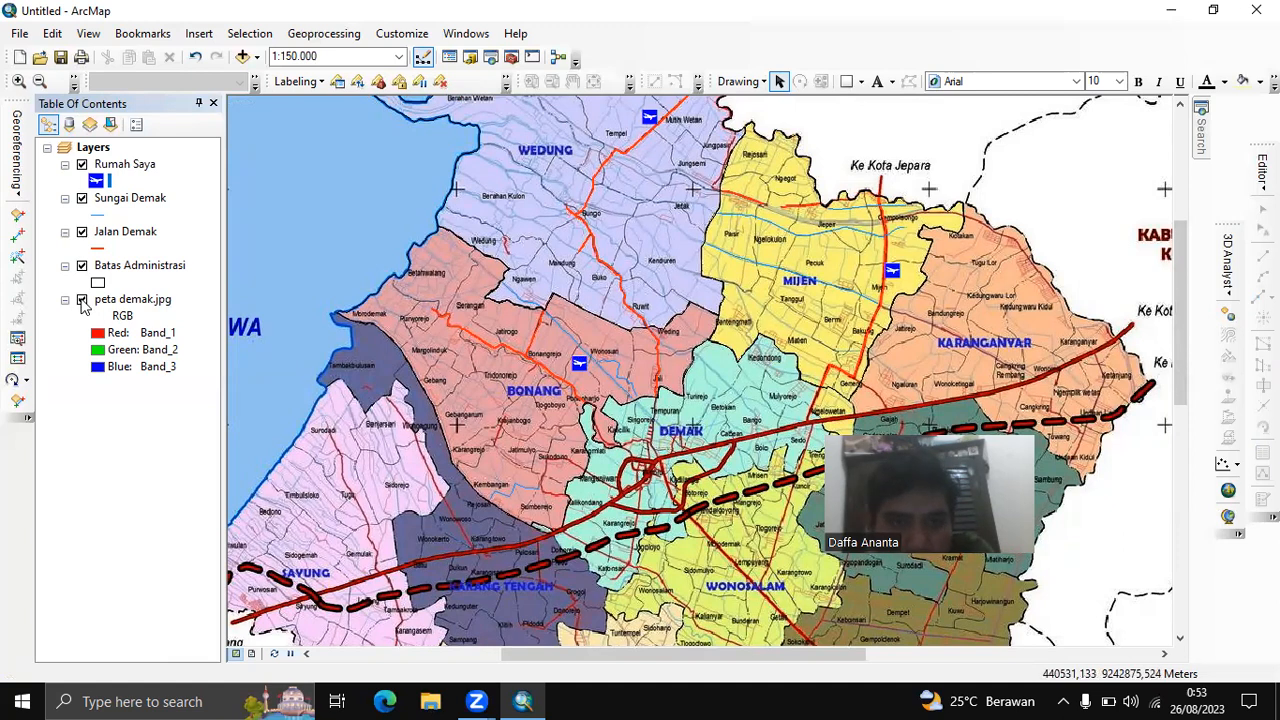
Hide the peta demak.jpg layer and examine the Rumah Saya points with the digitized boundaries, roads and rivers at 1:150.000
left_click(82, 300)
scroll(640, 428, "down", 1)
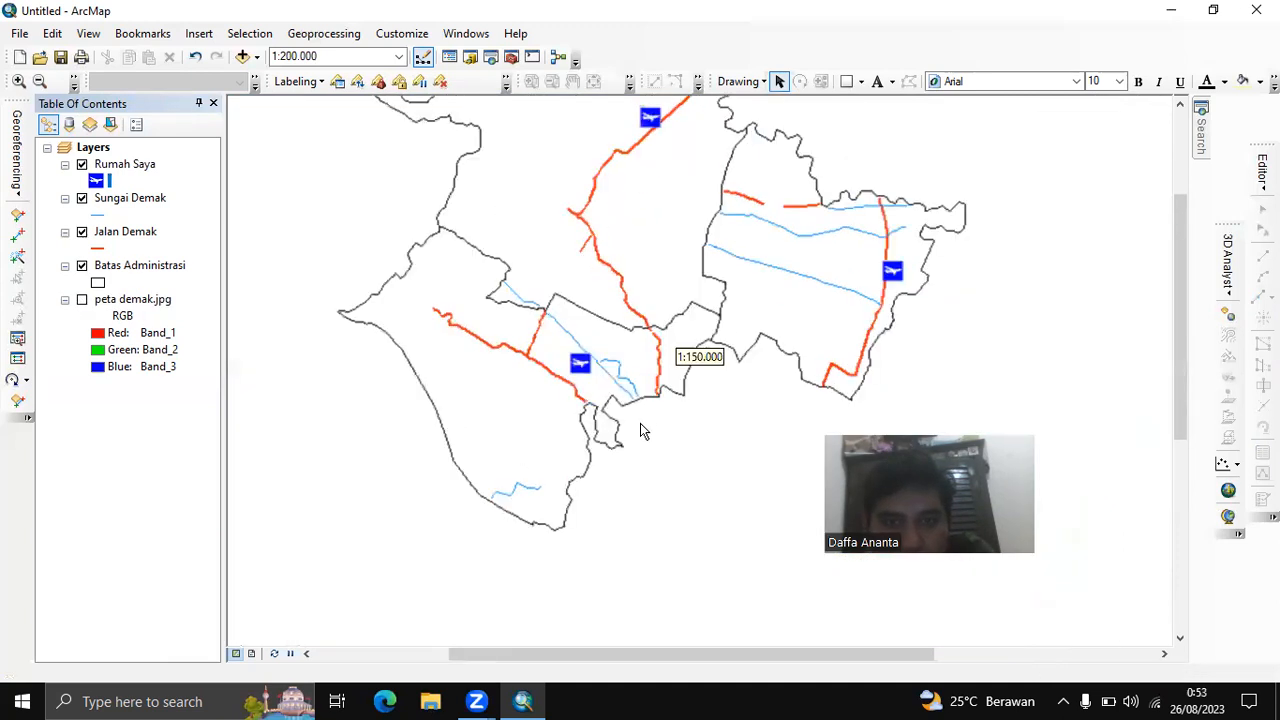
left_click_drag(613, 259, 704, 390)
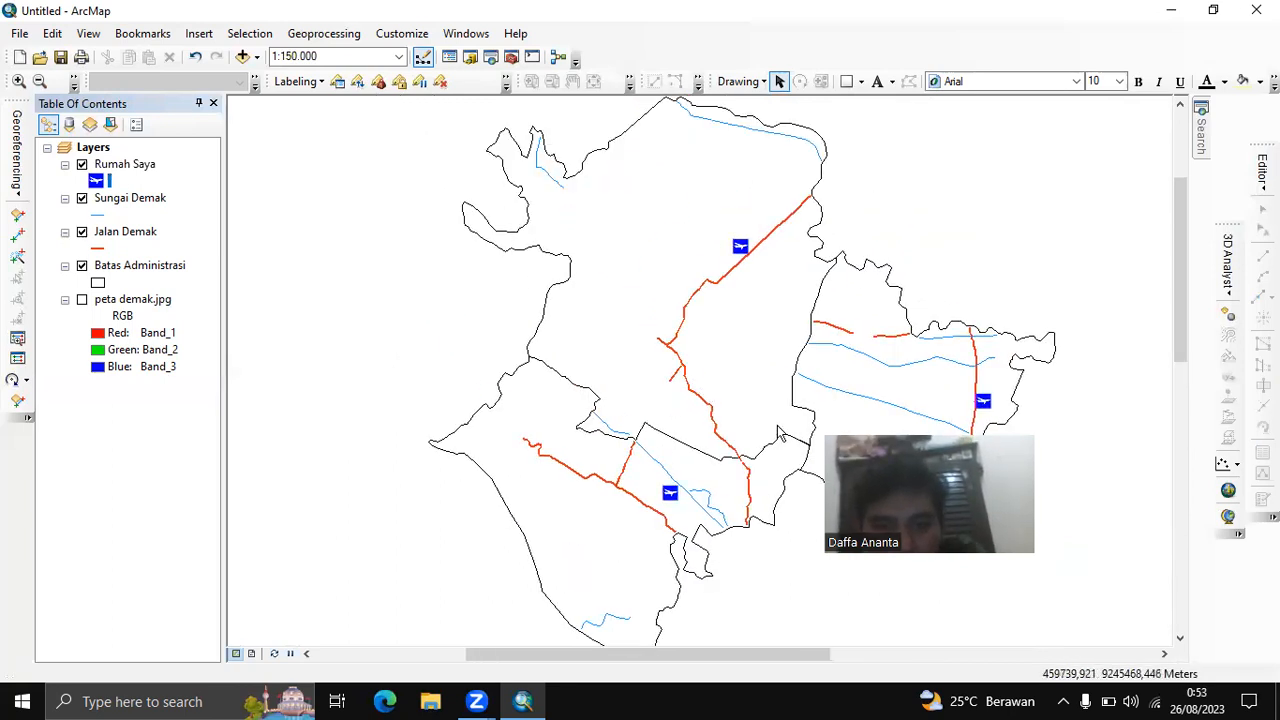
left_click_drag(775, 425, 661, 407)
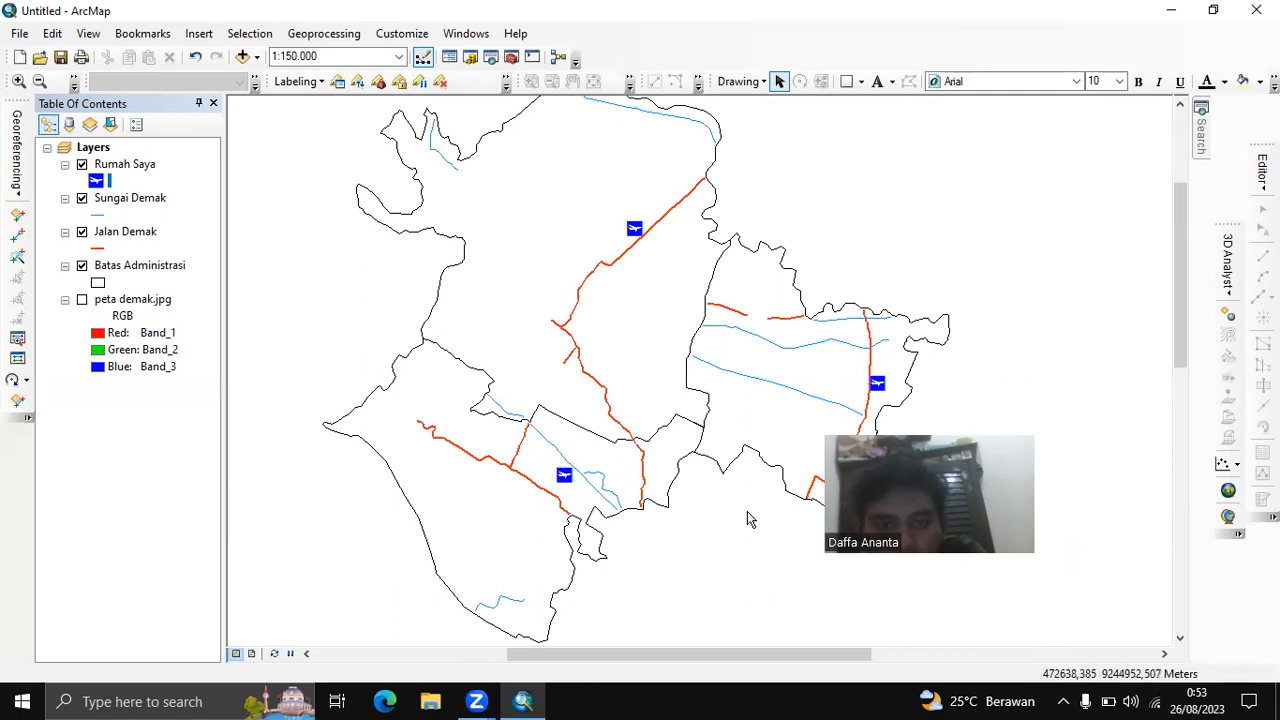
left_click_drag(927, 507, 1137, 177)
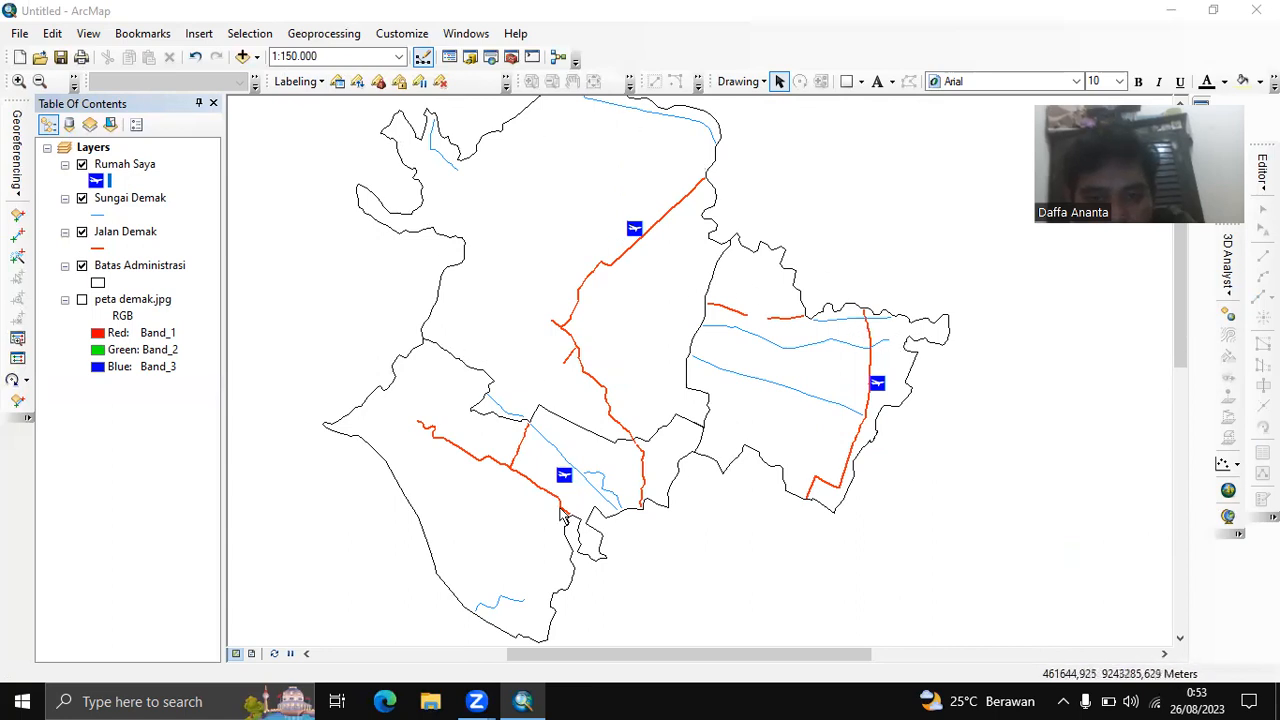
left_click_drag(589, 375, 614, 445)
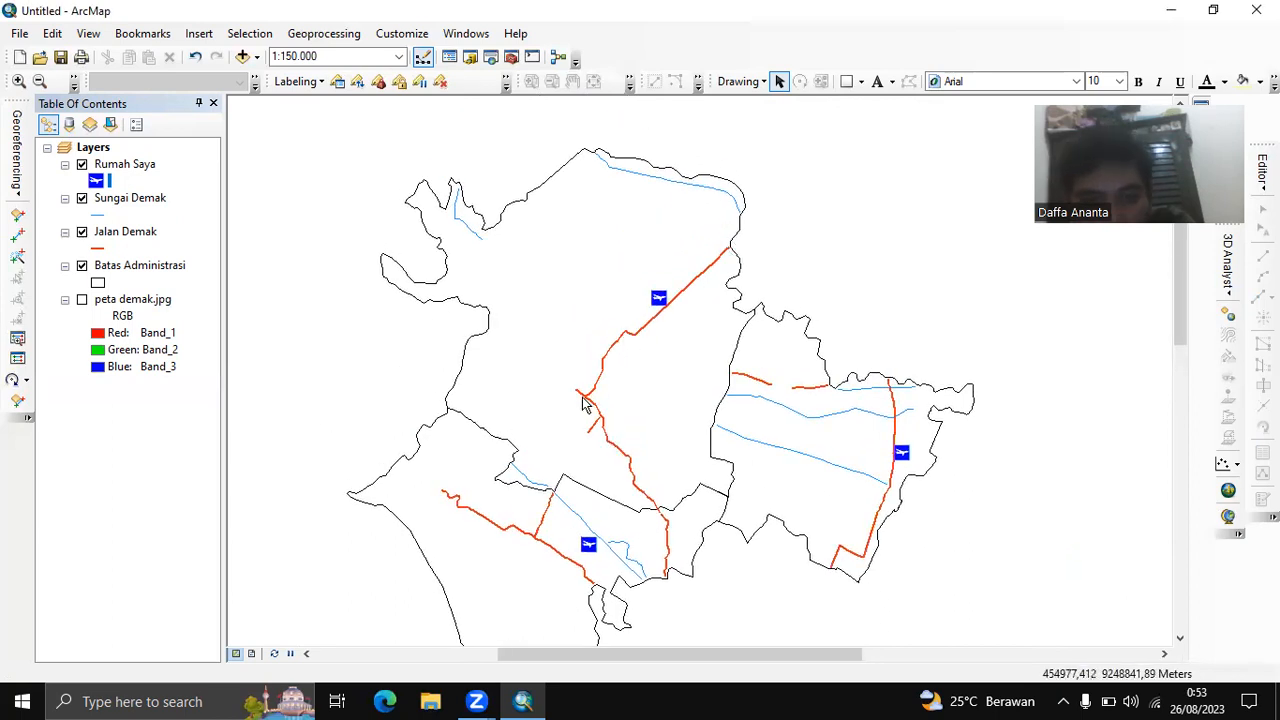
left_click_drag(629, 577, 685, 524)
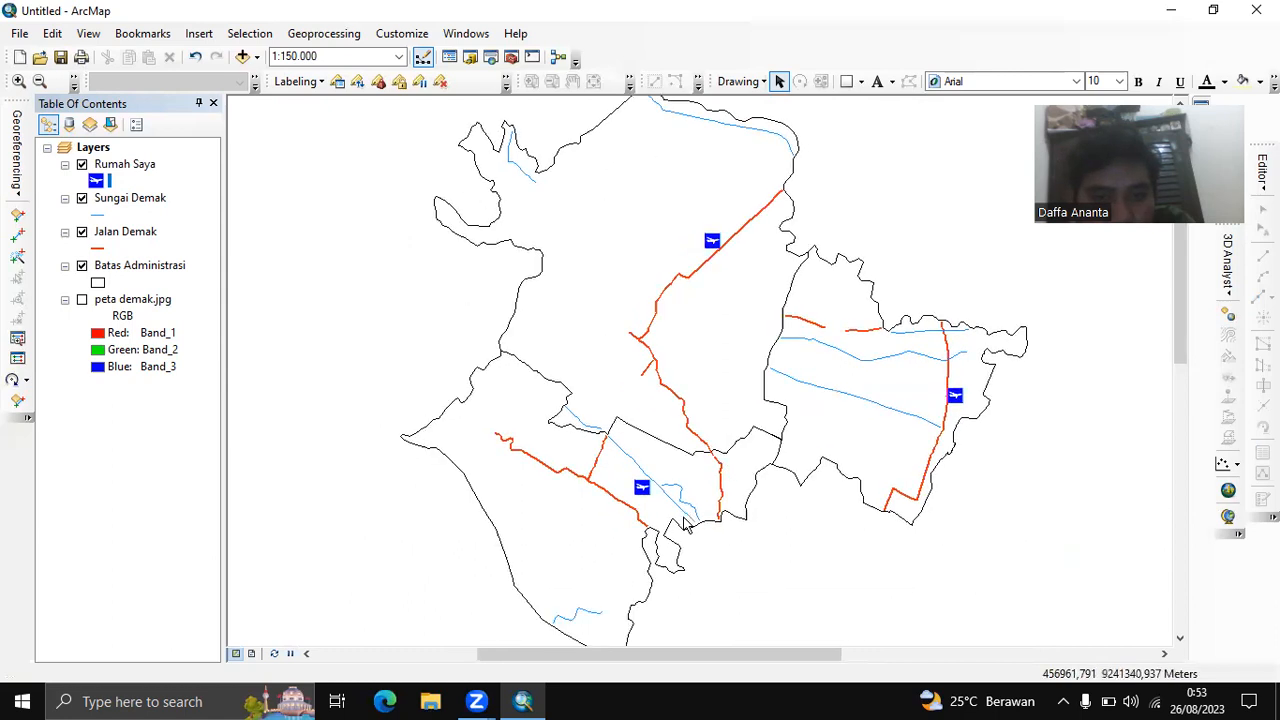